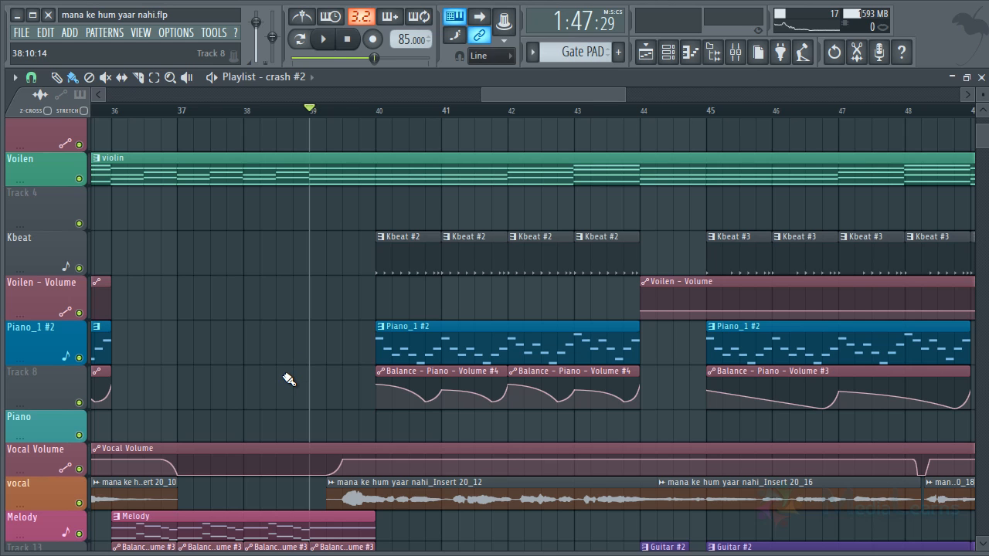
Play the full arrangement from bar 5 to about bar 13, where the vocal clips change, and stop playback
{"action": "scroll", "coordinate": [599, 302], "scroll_direction": "left", "scroll_amount": 10}
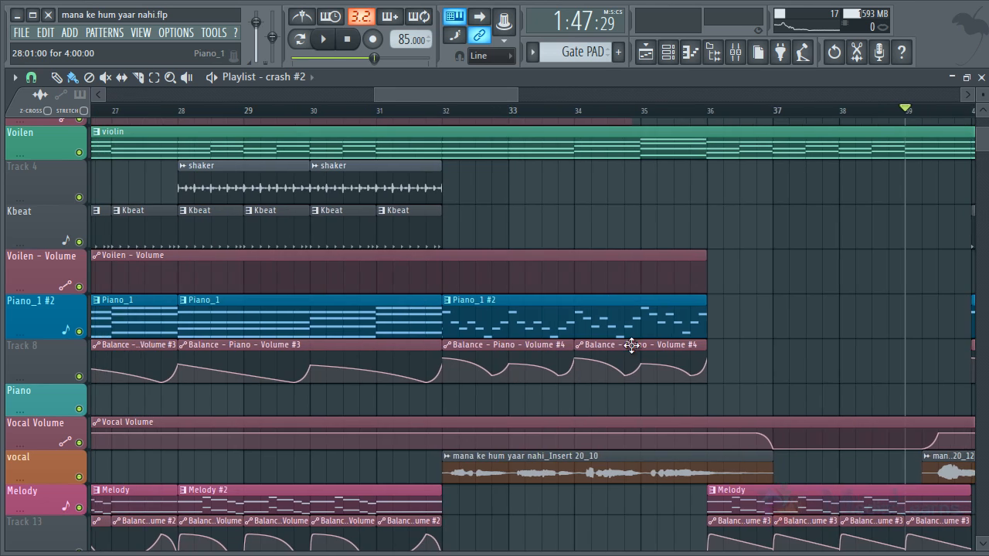
{"action": "scroll", "coordinate": [710, 337], "scroll_direction": "left", "scroll_amount": 12}
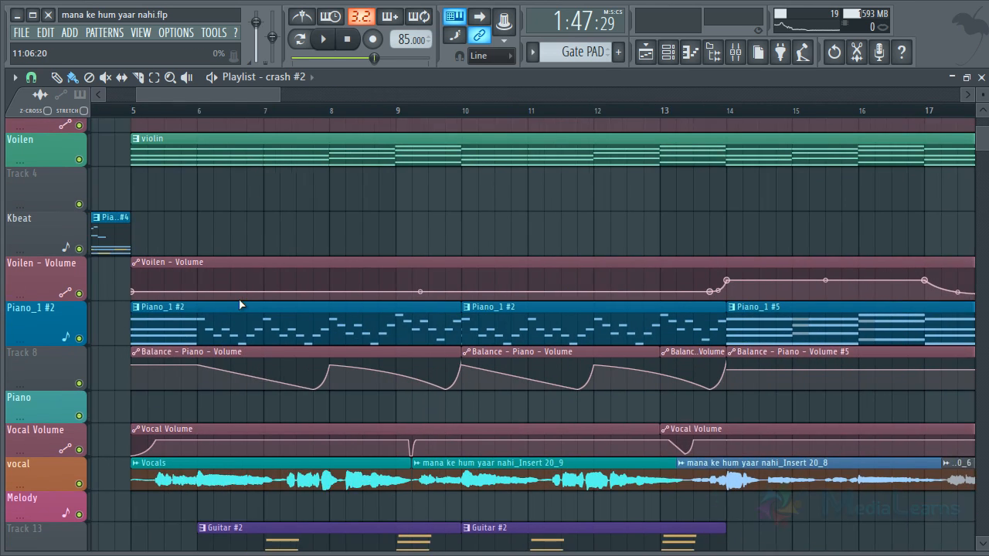
{"action": "scroll", "coordinate": [406, 302], "scroll_direction": "down", "scroll_amount": 2}
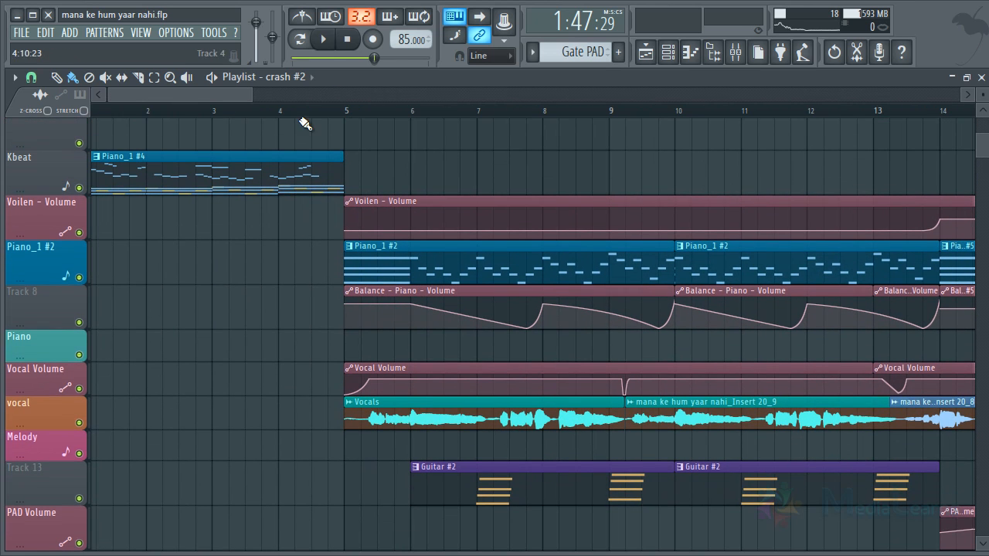
{"action": "left_click", "coordinate": [343, 112]}
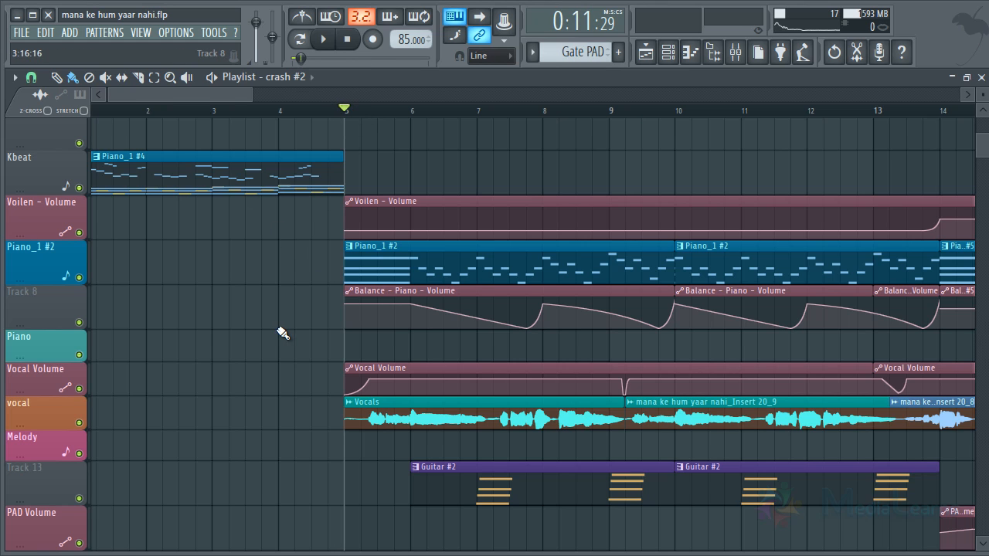
{"action": "scroll", "coordinate": [283, 332], "scroll_direction": "down", "scroll_amount": 2}
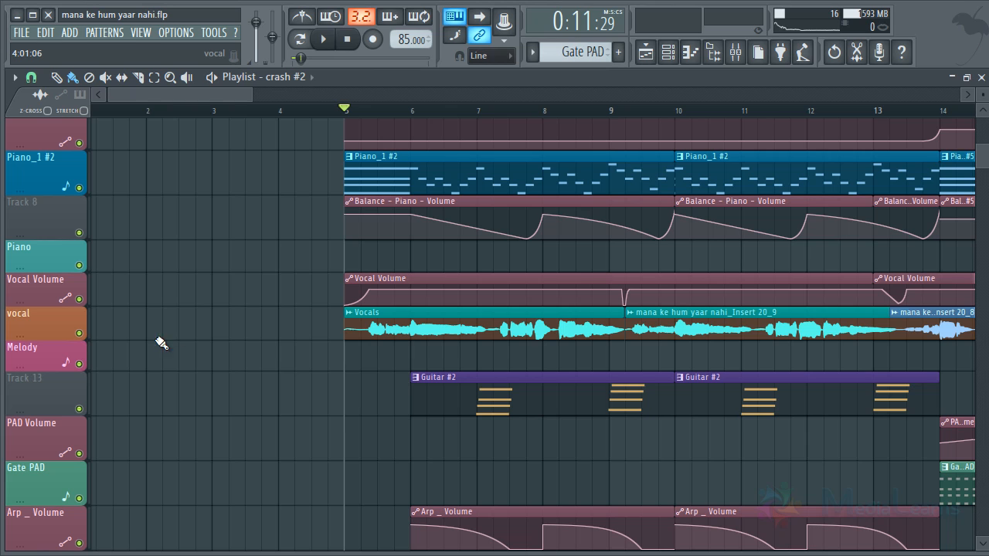
{"action": "scroll", "coordinate": [273, 258], "scroll_direction": "up", "scroll_amount": 1}
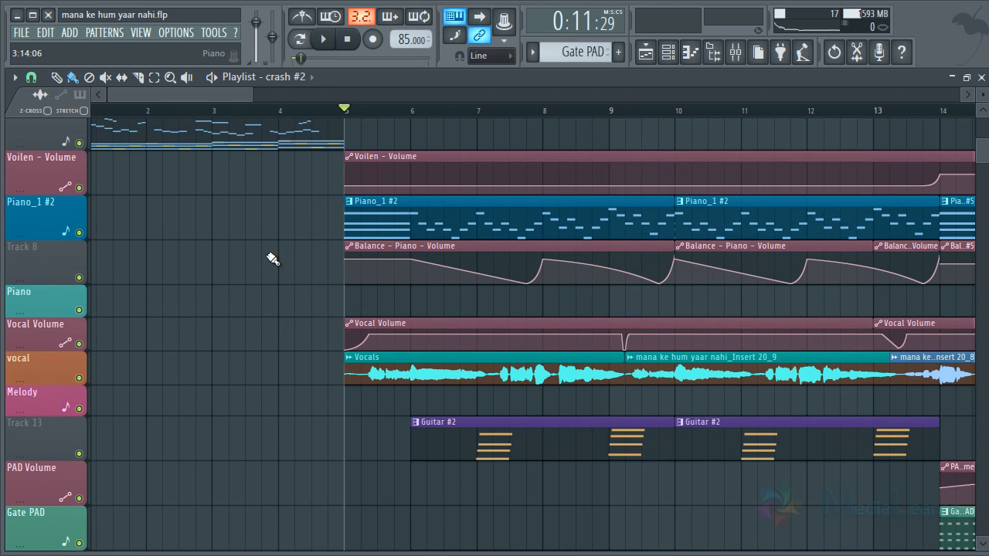
{"action": "key", "text": "space"}
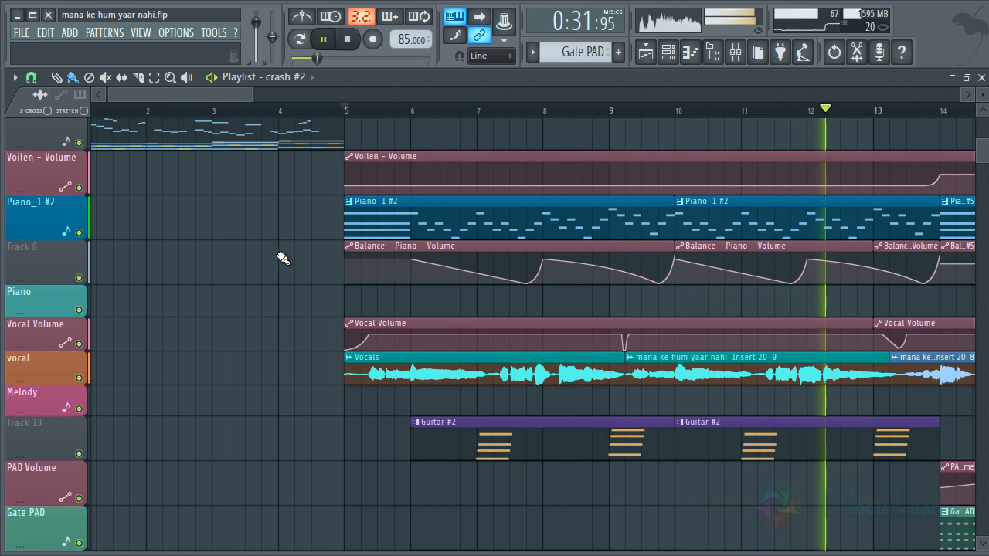
{"action": "left_click_drag", "start_coordinate": [231, 93], "coordinate": [276, 93]}
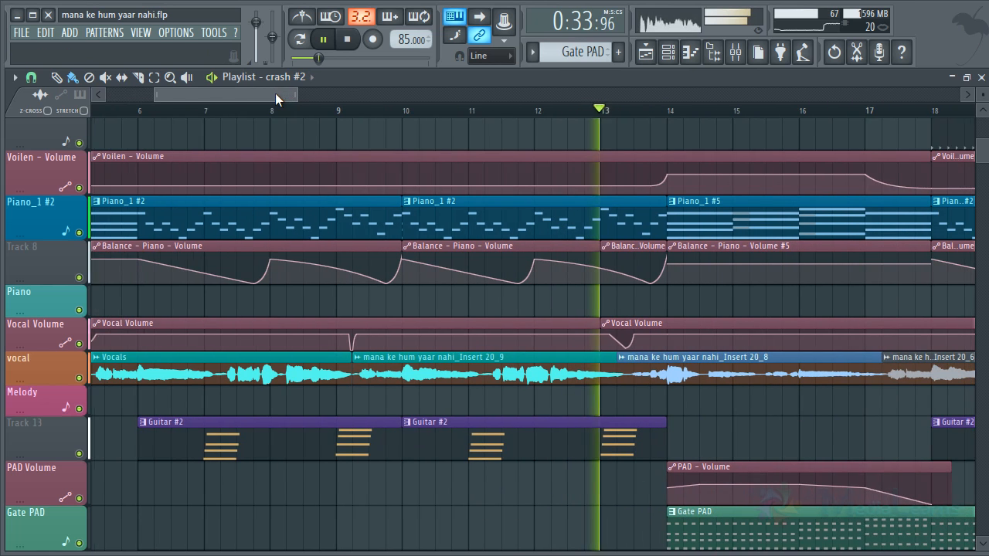
{"action": "key", "text": "space"}
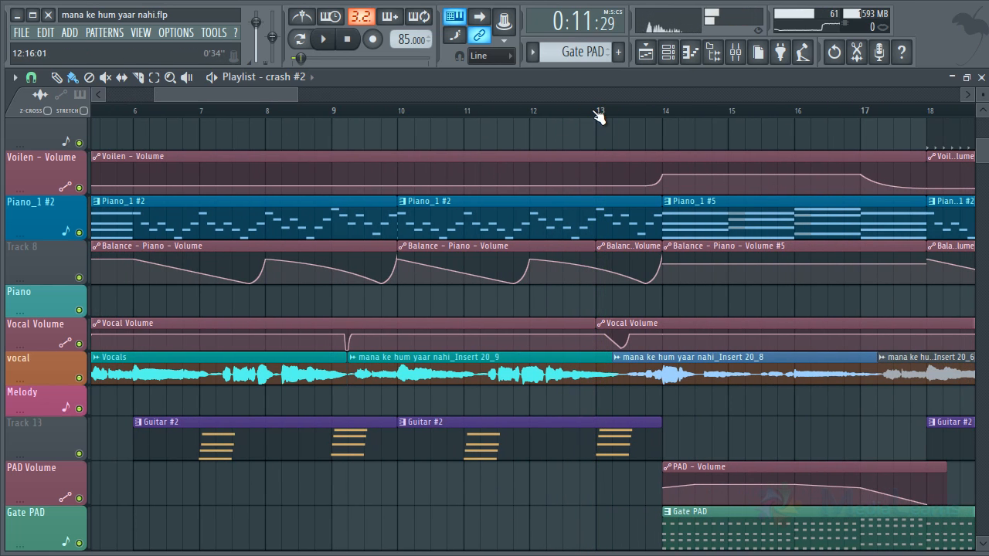
Isolate the vocal and Vocal Volume playlist tracks and audition them from about the middle of bar 13
{"action": "right_click", "coordinate": [78, 378]}
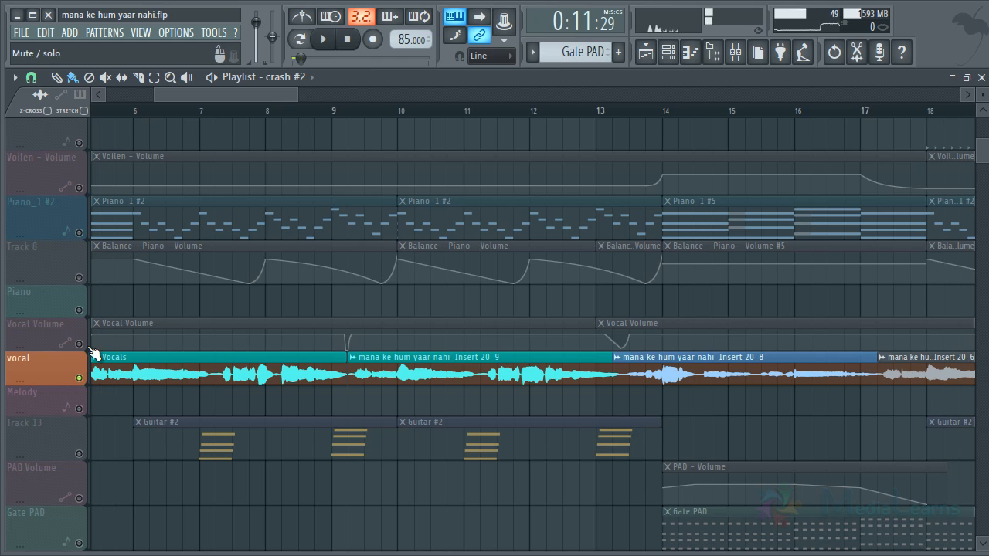
{"action": "left_click", "coordinate": [78, 344]}
{"action": "left_click", "coordinate": [628, 109]}
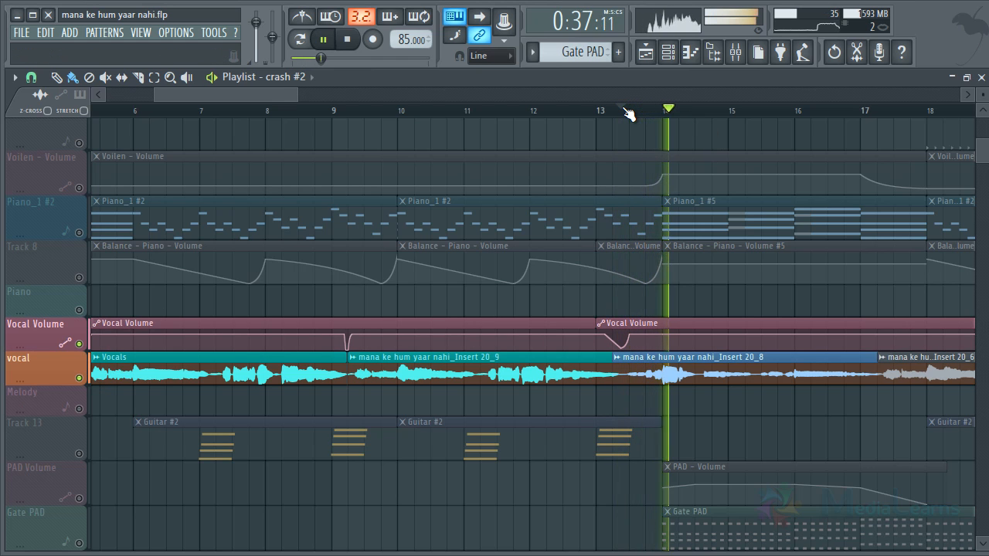
{"action": "scroll", "coordinate": [628, 114], "scroll_direction": "down", "scroll_amount": 1}
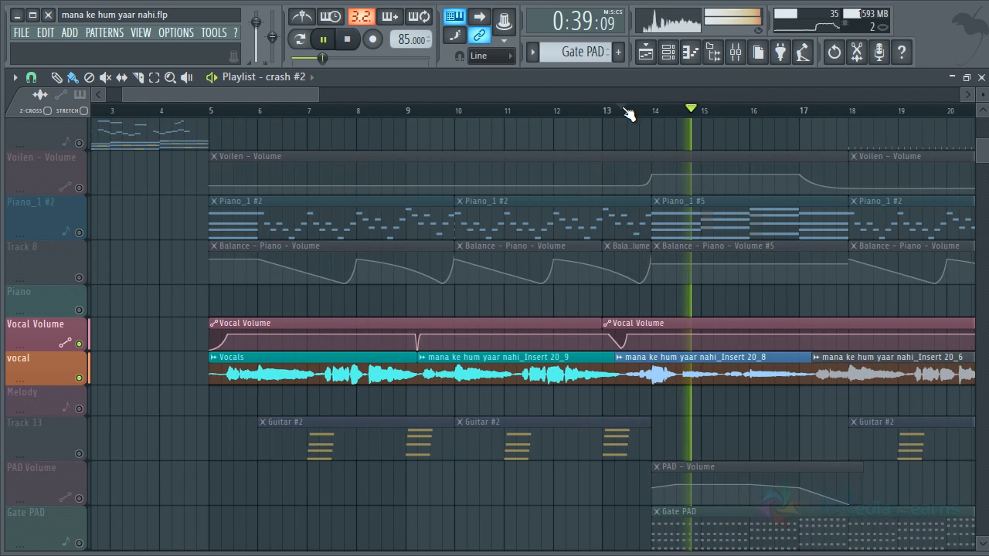
{"action": "scroll", "coordinate": [628, 114], "scroll_direction": "down", "scroll_amount": 1}
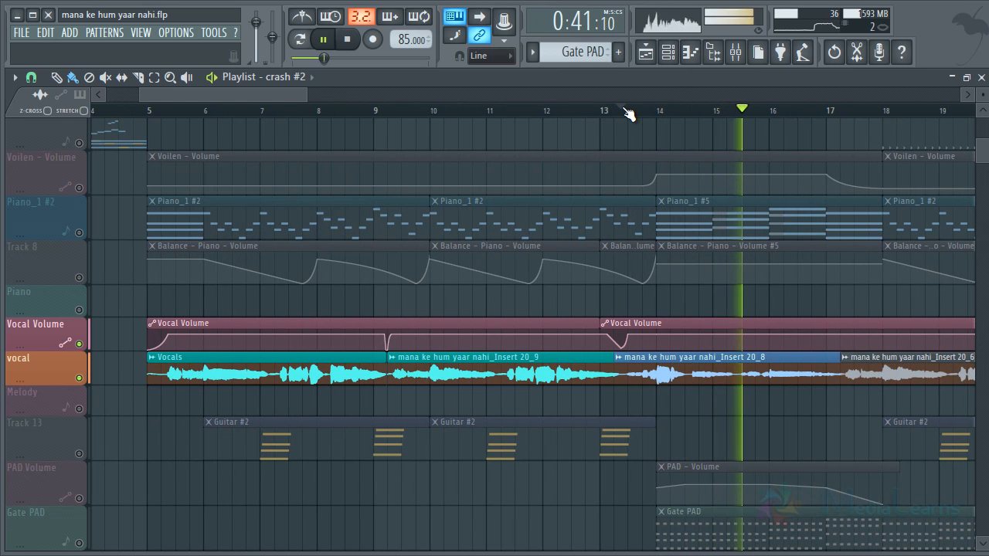
{"action": "left_click_drag", "start_coordinate": [292, 89], "coordinate": [334, 93]}
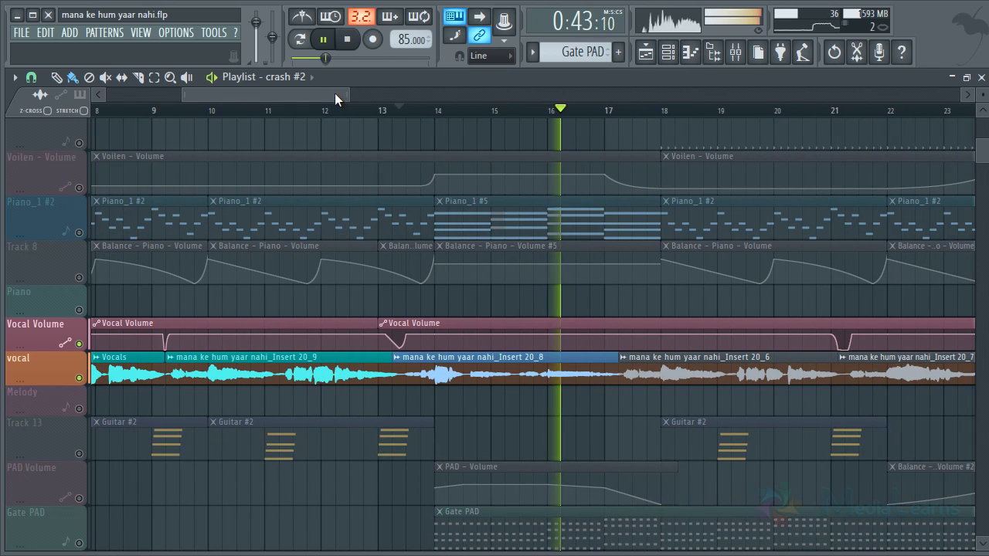
{"action": "key", "text": "space"}
Mute the Reverb_short, Reverb_Long and Delay mixer tracks, leaving the vocals track active
{"action": "left_click", "coordinate": [736, 52]}
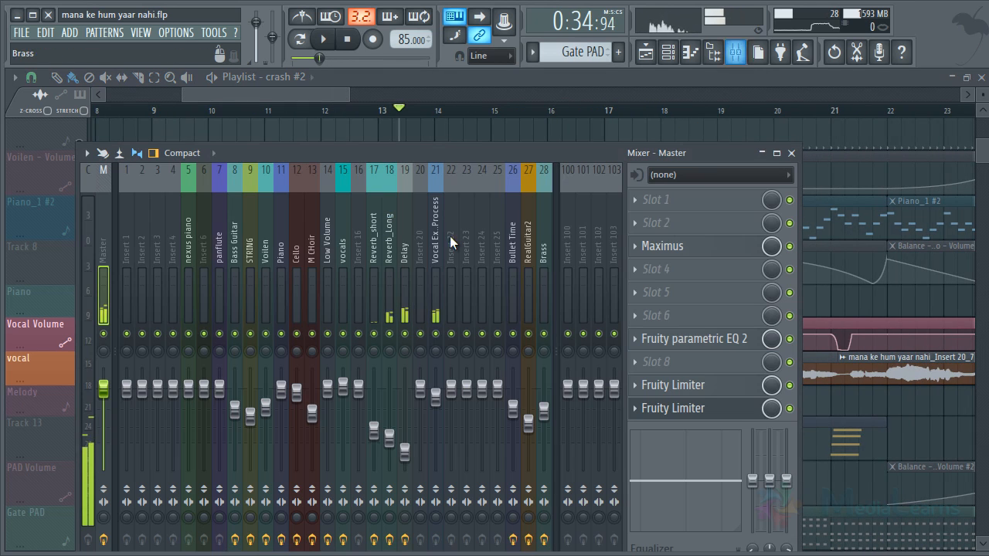
{"action": "left_click", "coordinate": [343, 333]}
{"action": "left_click", "coordinate": [344, 334]}
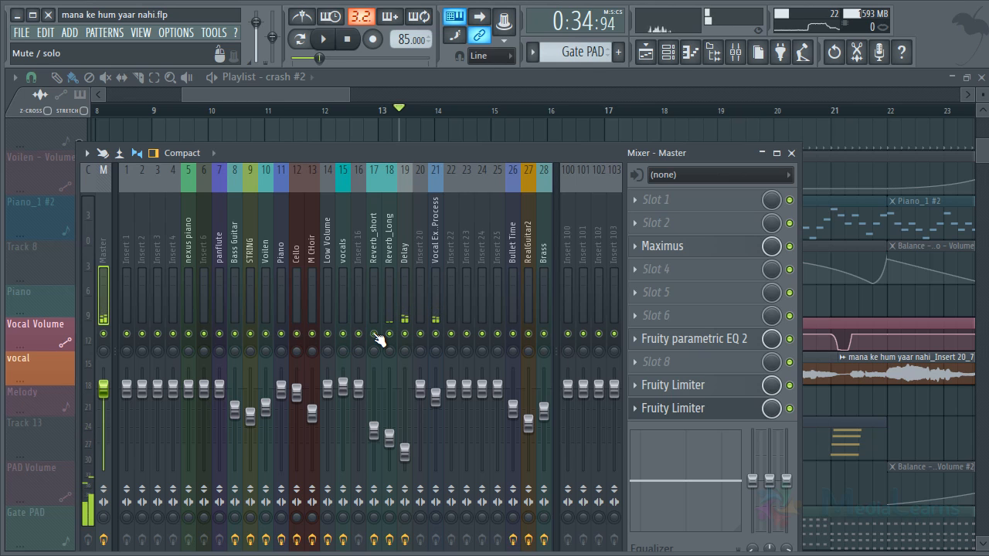
{"action": "left_click", "coordinate": [376, 334]}
{"action": "left_click", "coordinate": [390, 334]}
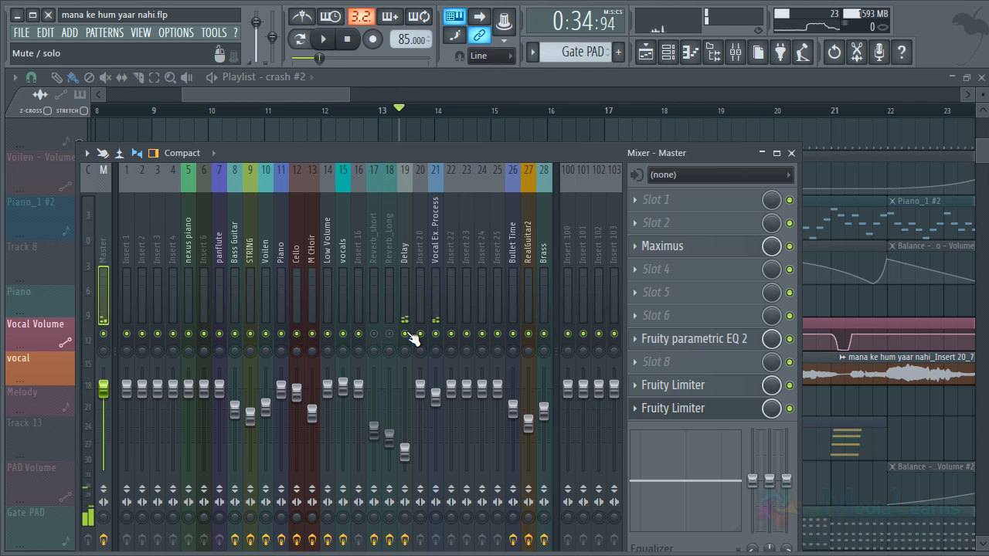
{"action": "left_click", "coordinate": [405, 334]}
Listen to the isolated vocals without reverb and delay, including the passage from bar 18, and stop playback
{"action": "key", "text": "space"}
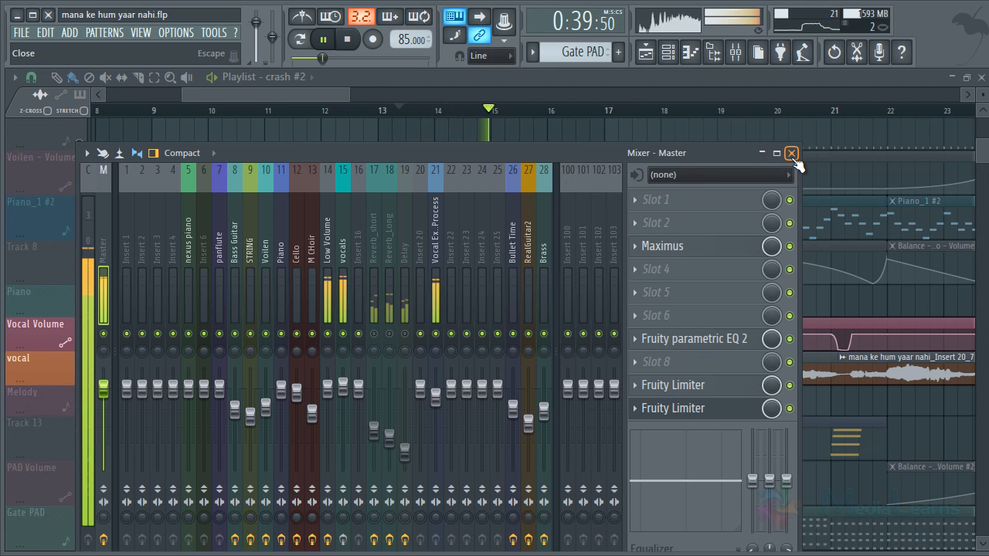
{"action": "left_click", "coordinate": [791, 153]}
{"action": "left_click", "coordinate": [666, 111]}
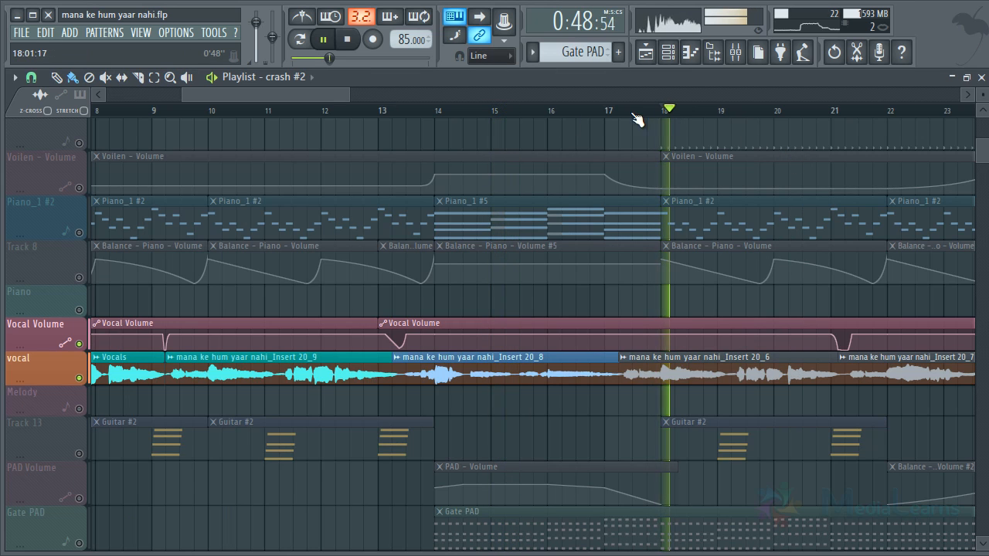
{"action": "left_click_drag", "start_coordinate": [297, 96], "coordinate": [351, 95]}
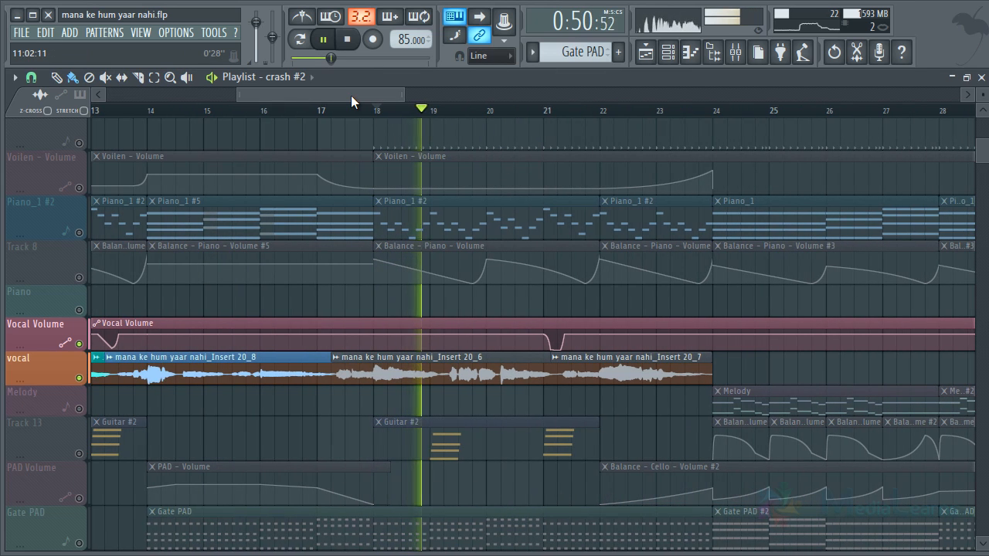
{"action": "key", "text": "space"}
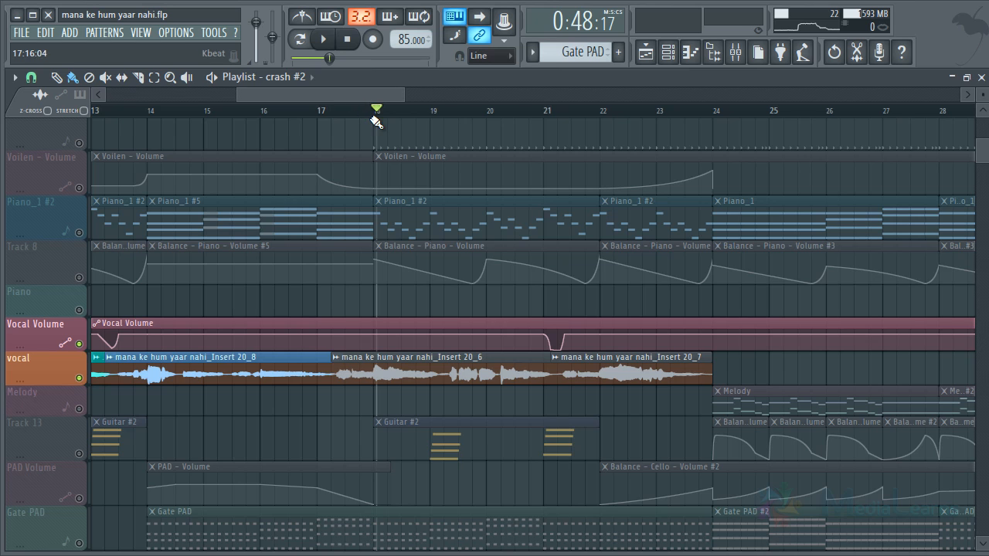
{"action": "scroll", "coordinate": [384, 183], "scroll_direction": "up", "scroll_amount": 1}
{"action": "scroll", "coordinate": [384, 184], "scroll_direction": "down", "scroll_amount": 1}
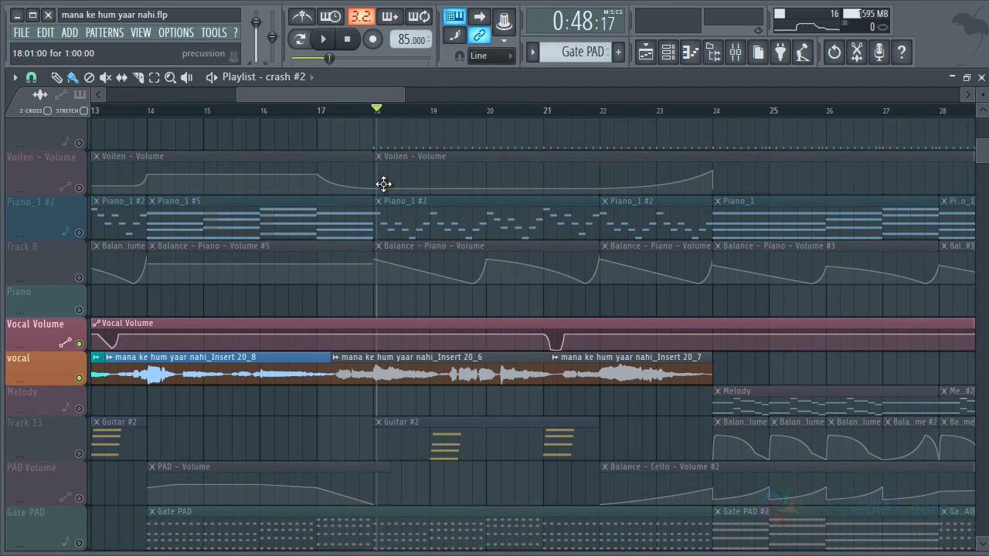
Examine the effect chains and routing of the vocals, reverb, delay and Vocal Extra Process mixer tracks, and close the mixer
{"action": "left_click", "coordinate": [735, 51]}
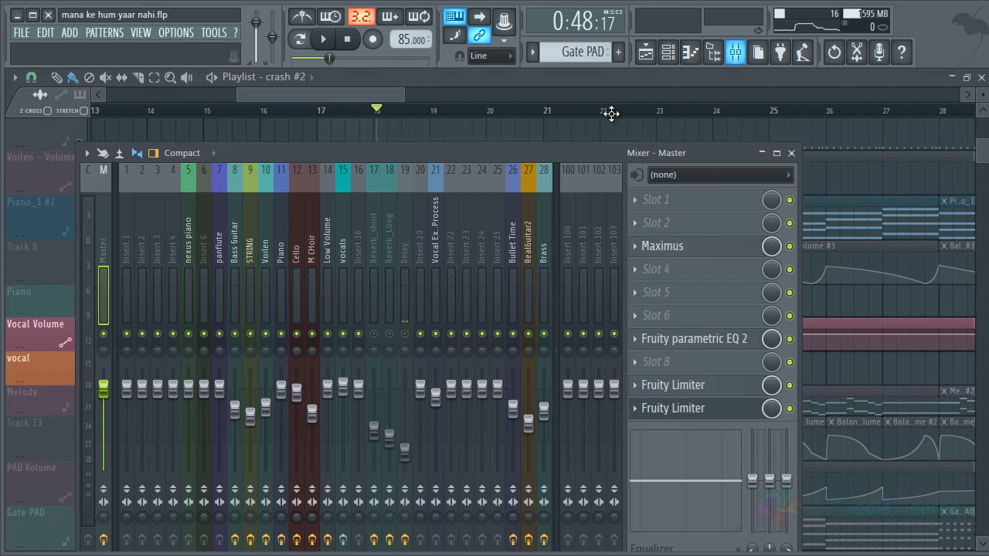
{"action": "left_click_drag", "start_coordinate": [382, 157], "coordinate": [466, 114]}
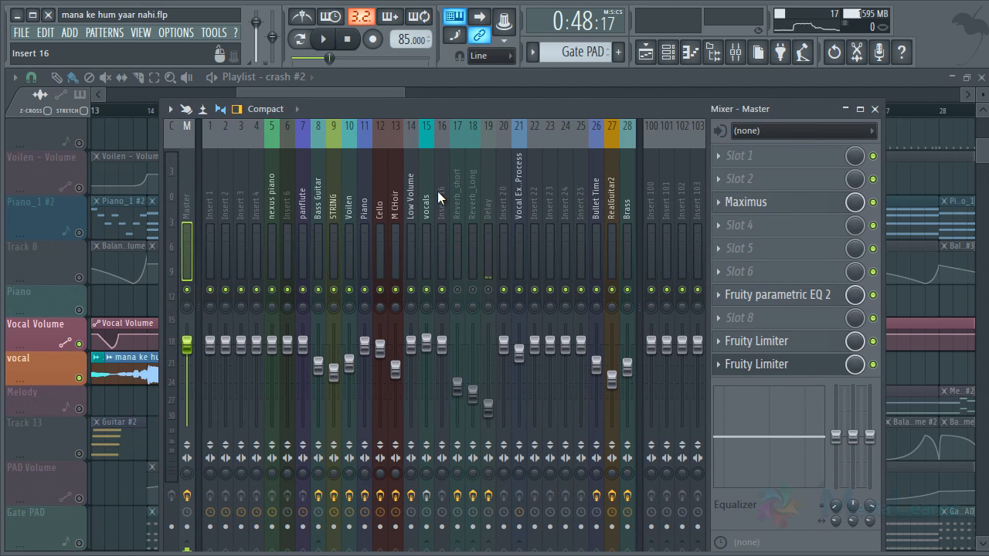
{"action": "left_click", "coordinate": [431, 190]}
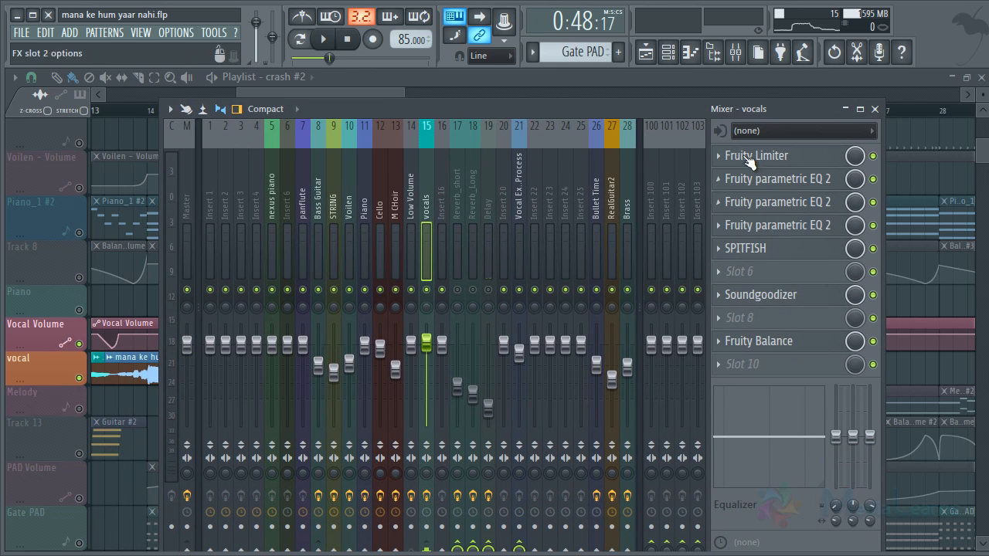
{"action": "left_click", "coordinate": [459, 183]}
{"action": "left_click", "coordinate": [479, 177]}
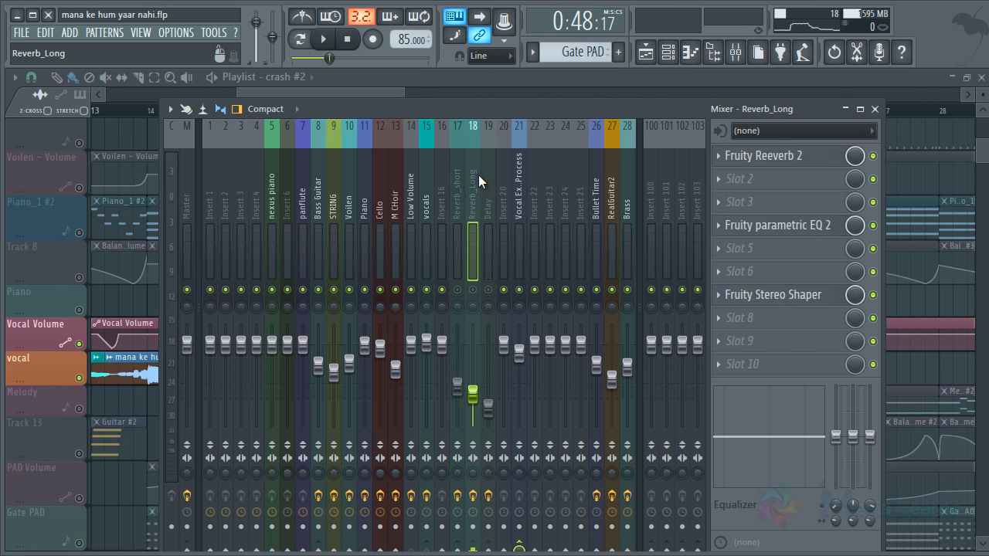
{"action": "key", "text": "Right"}
{"action": "left_click", "coordinate": [429, 192]}
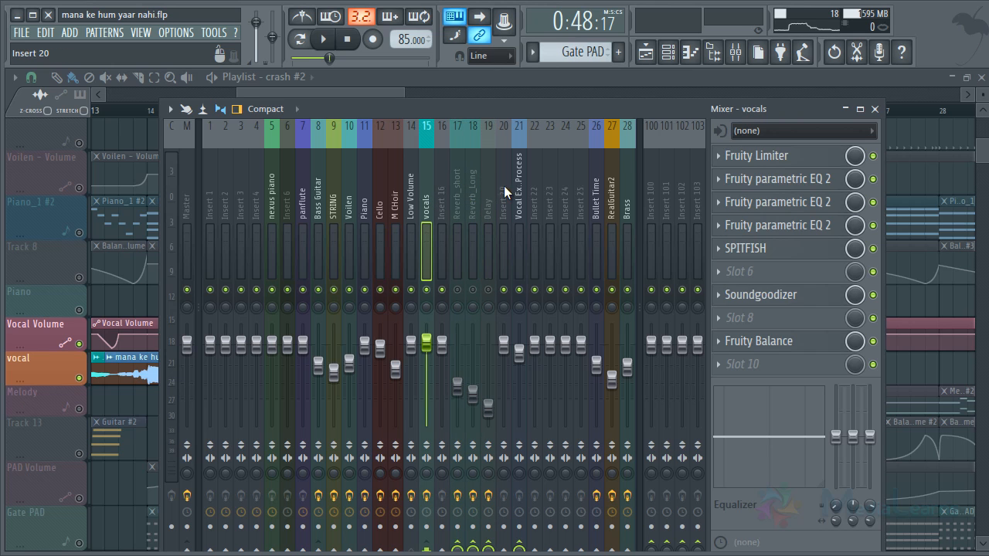
{"action": "left_click", "coordinate": [518, 179]}
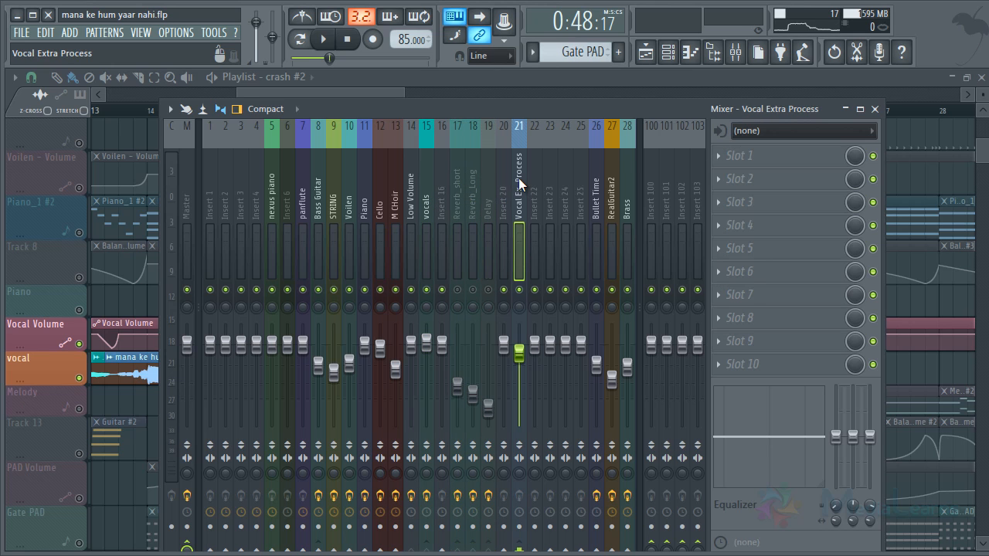
{"action": "left_click", "coordinate": [421, 178]}
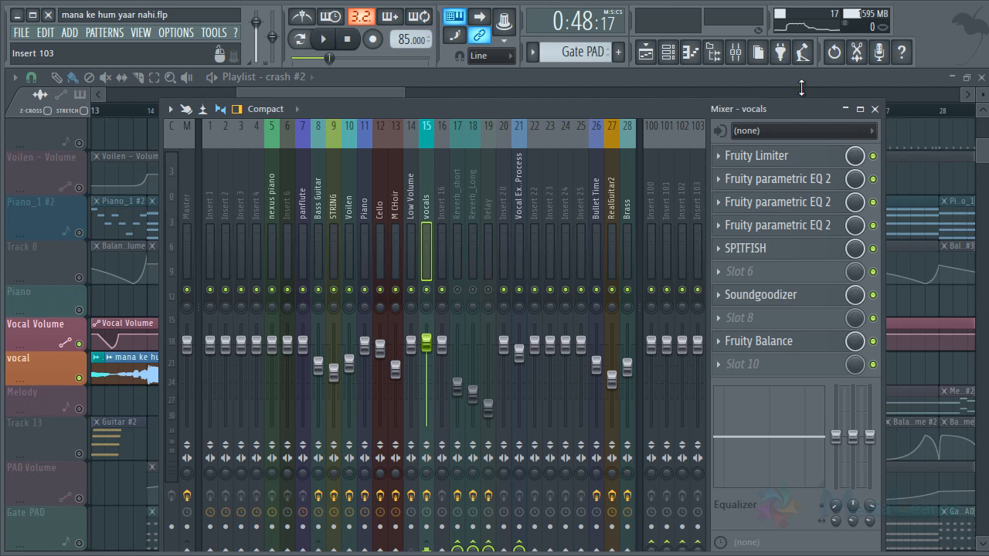
{"action": "left_click", "coordinate": [875, 109]}
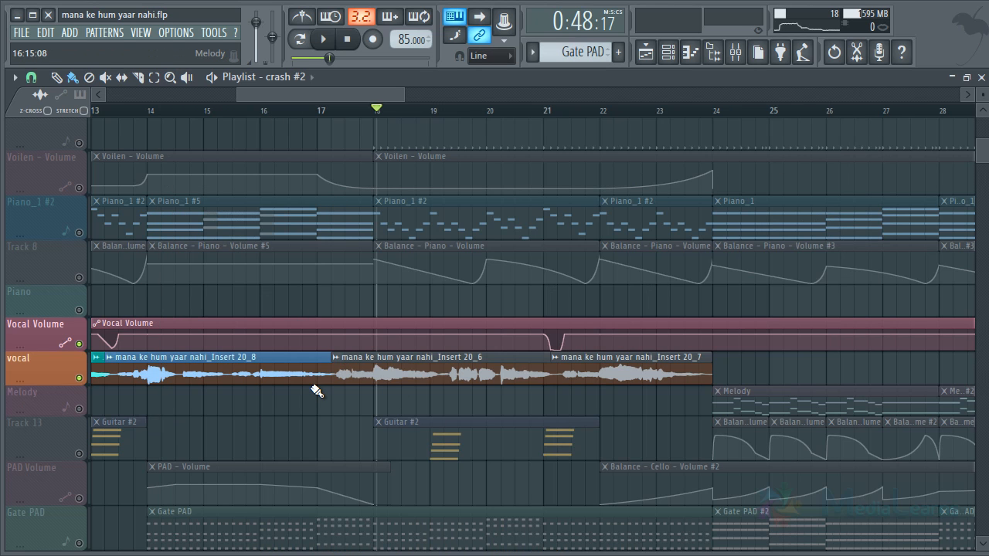
Place the playhead just before the mana ke hum yaar nahi_Insert 20_6 clip in bar 17 and enlarge the playlist tracks vertically
{"action": "scroll", "coordinate": [316, 390], "scroll_direction": "down", "scroll_amount": 1}
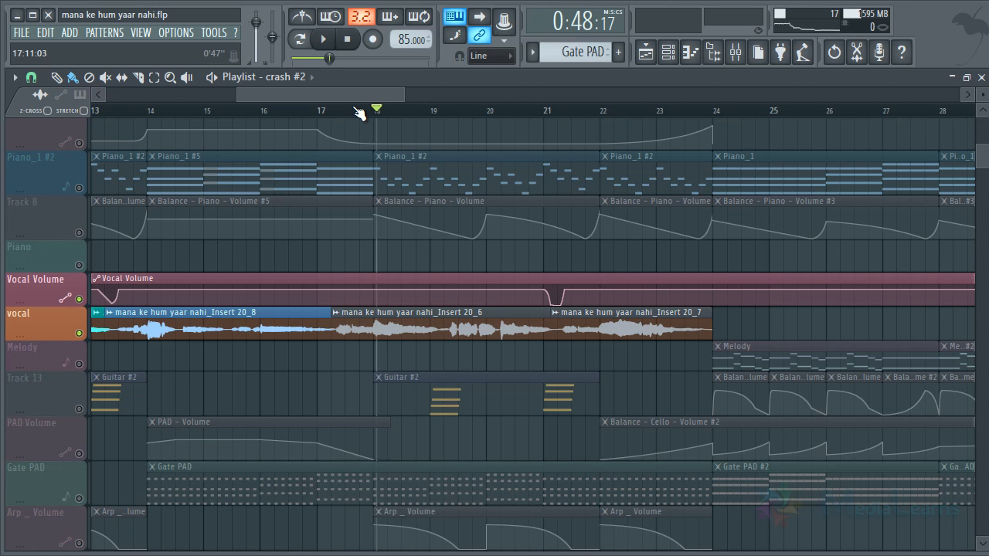
{"action": "left_click", "coordinate": [328, 110]}
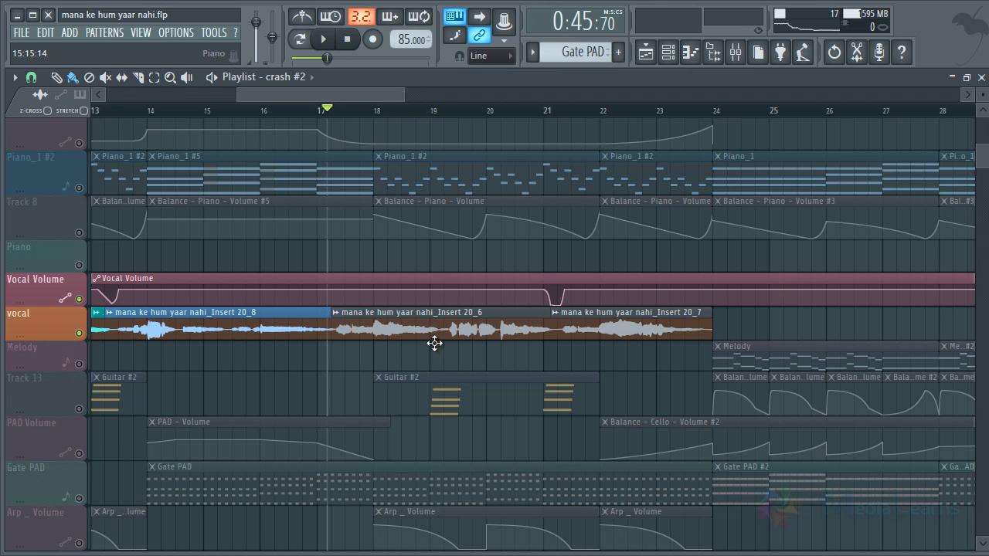
{"action": "scroll", "coordinate": [434, 344], "scroll_direction": "up", "scroll_amount": 2}
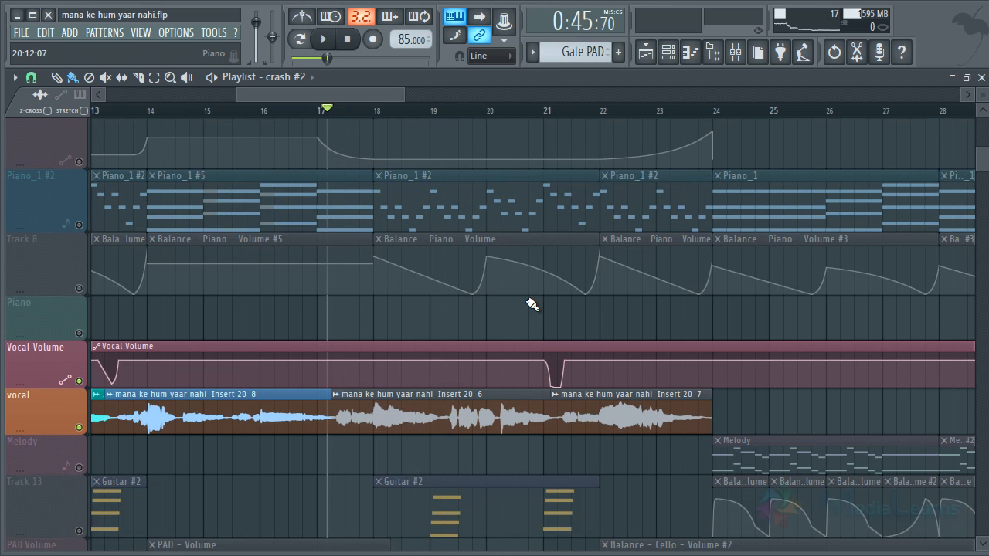
{"action": "scroll", "coordinate": [533, 305], "scroll_direction": "down", "scroll_amount": 3}
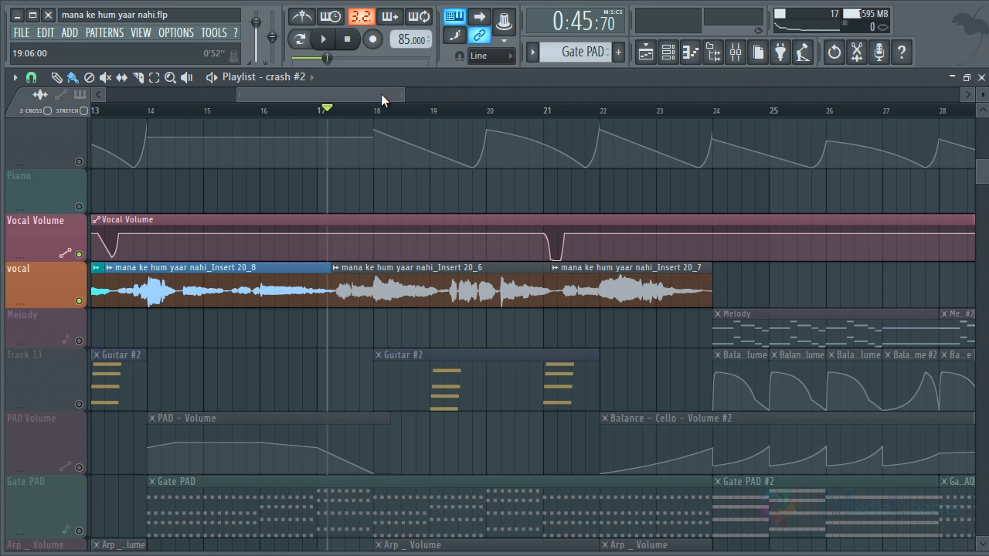
{"action": "mouse_move", "coordinate": [381, 93]}
{"action": "left_mouse_down"}
{"action": "mouse_move", "coordinate": [389, 93]}
{"action": "mouse_move", "coordinate": [376, 93]}
{"action": "left_mouse_up"}
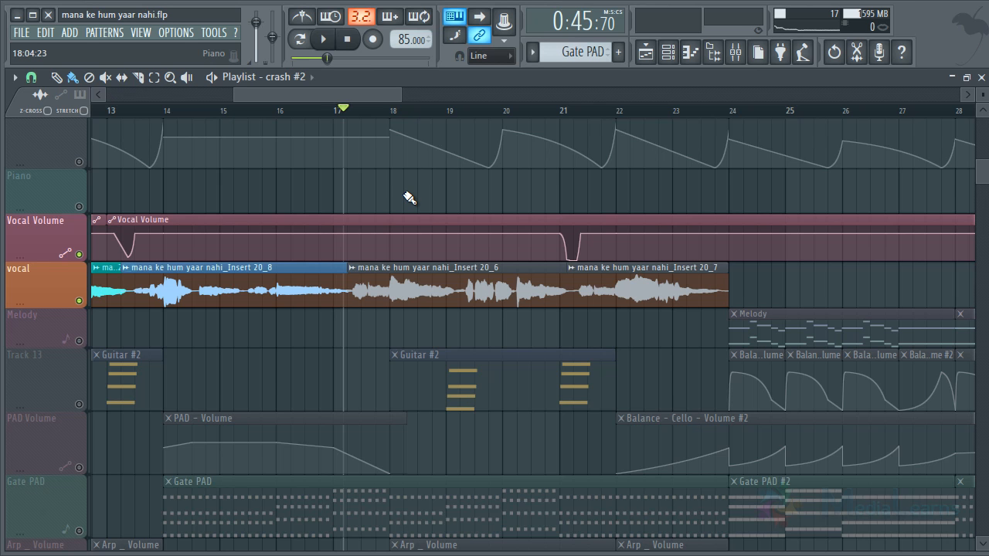
Position the playhead at the start of the mana ke hum yaar nahi_Insert 20_6 clip, shortly after bar 17
{"action": "scroll", "coordinate": [410, 198], "scroll_direction": "up", "scroll_amount": 1}
{"action": "scroll", "coordinate": [410, 199], "scroll_direction": "down", "scroll_amount": 1}
{"action": "scroll", "coordinate": [409, 198], "scroll_direction": "up", "scroll_amount": 3}
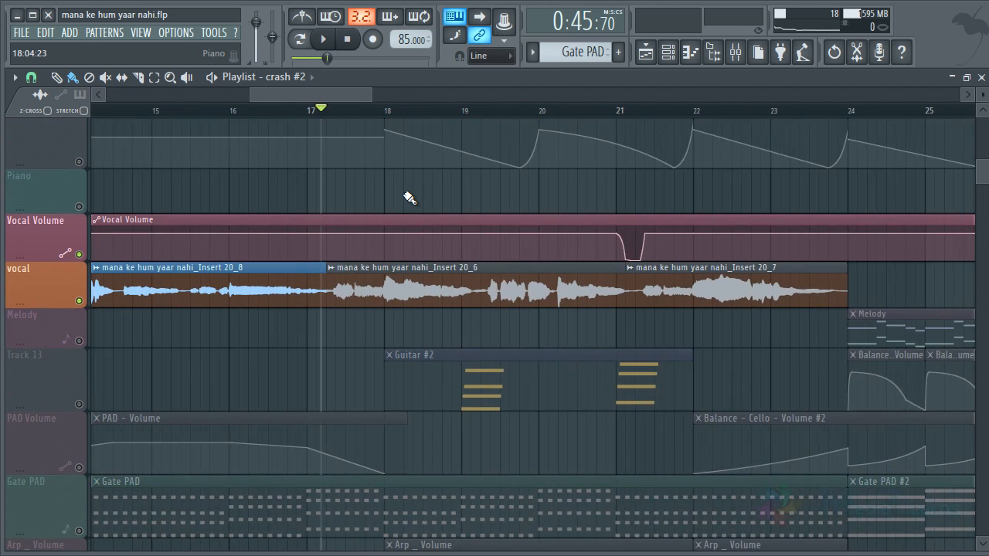
{"action": "scroll", "coordinate": [410, 199], "scroll_direction": "down", "scroll_amount": 1}
{"action": "scroll", "coordinate": [409, 199], "scroll_direction": "up", "scroll_amount": 1}
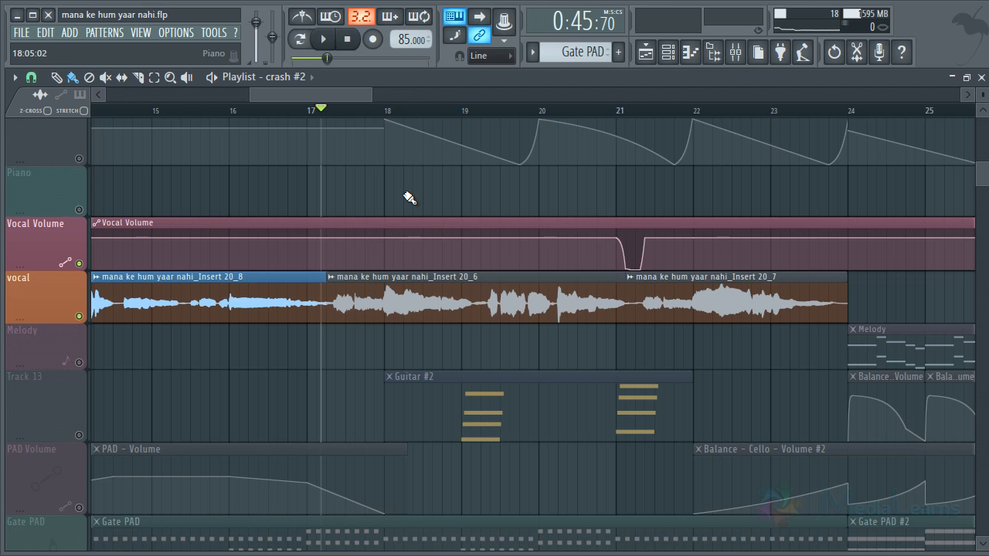
{"action": "left_click_drag", "start_coordinate": [385, 314], "coordinate": [443, 329]}
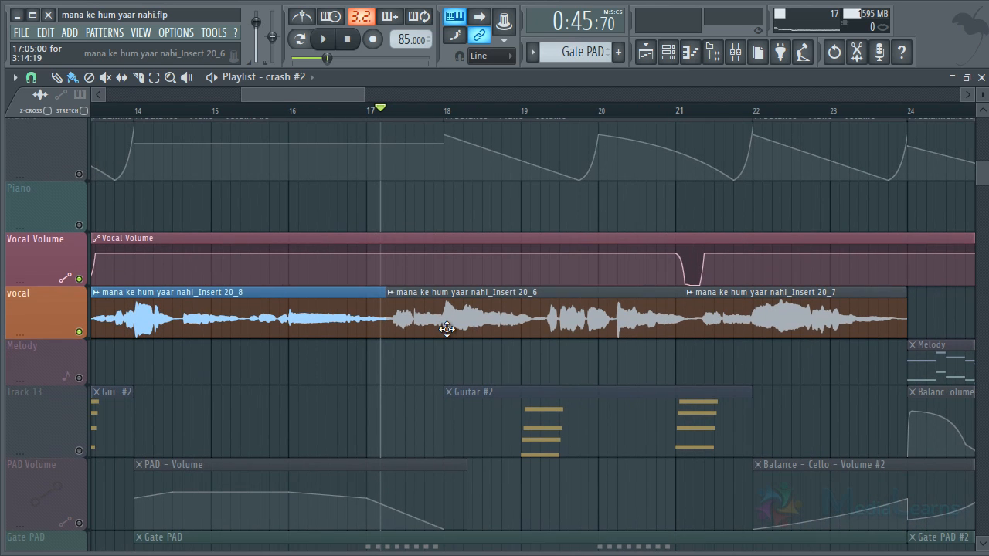
{"action": "left_click_drag", "start_coordinate": [443, 325], "coordinate": [481, 299]}
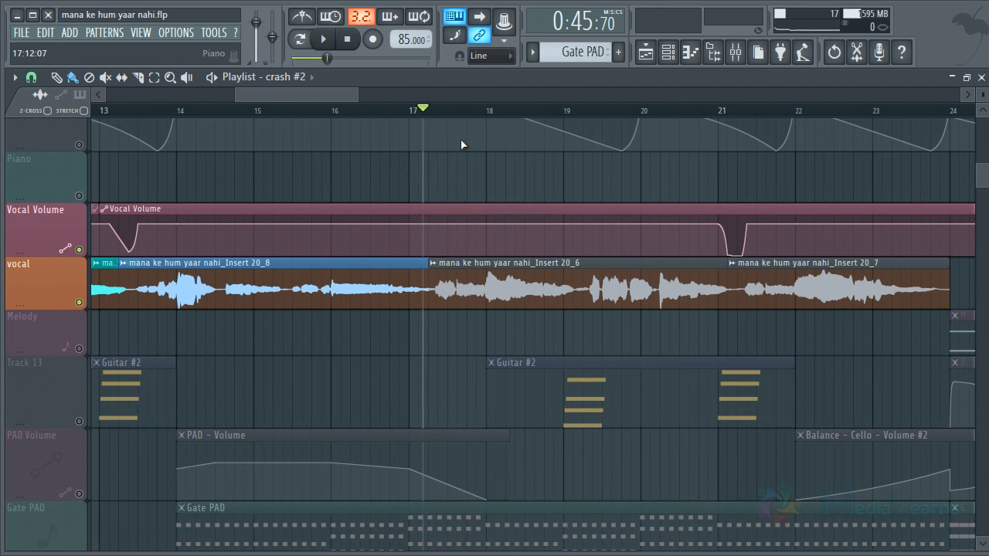
{"action": "left_click", "coordinate": [411, 111]}
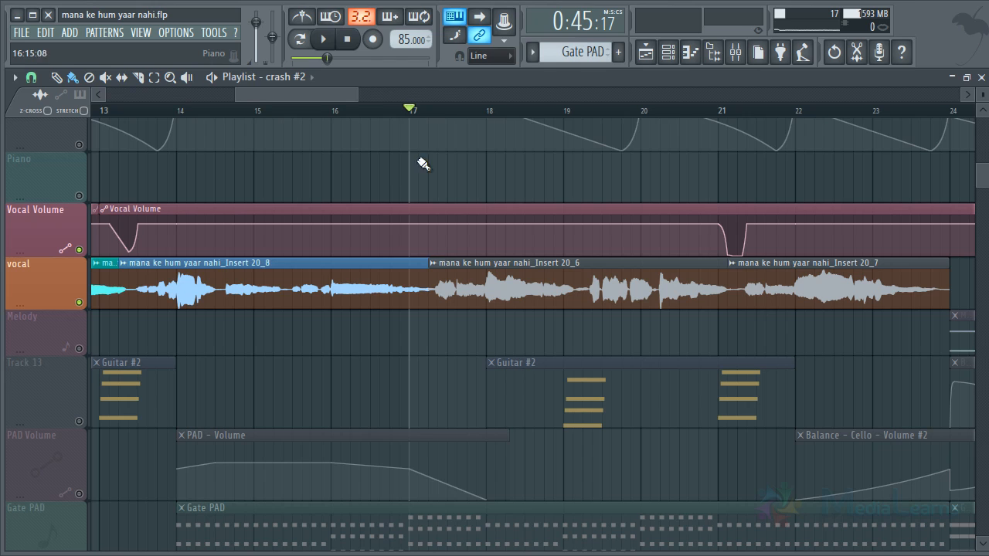
{"action": "left_click", "coordinate": [430, 111]}
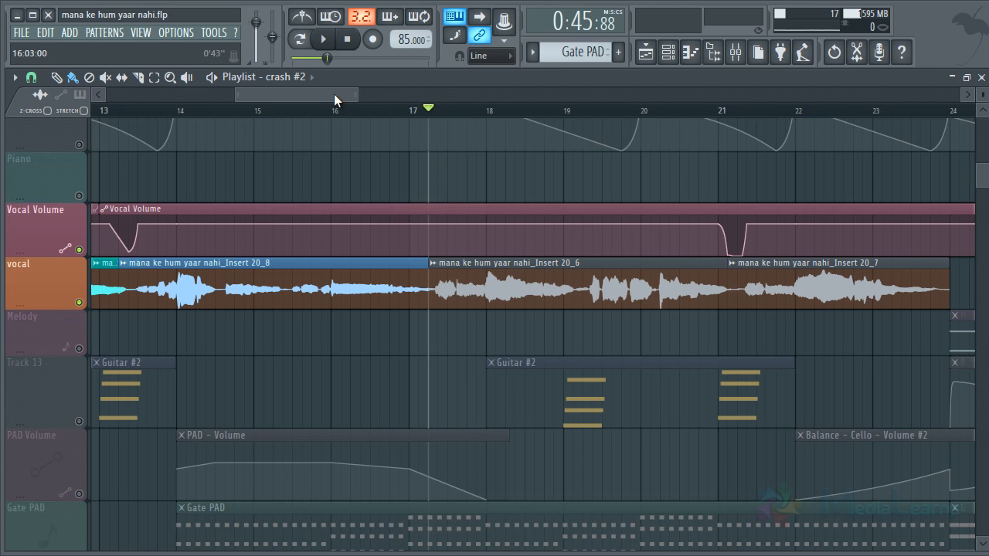
{"action": "scroll", "coordinate": [334, 94], "scroll_direction": "right", "scroll_amount": 1}
{"action": "scroll", "coordinate": [334, 94], "scroll_direction": "left", "scroll_amount": 1}
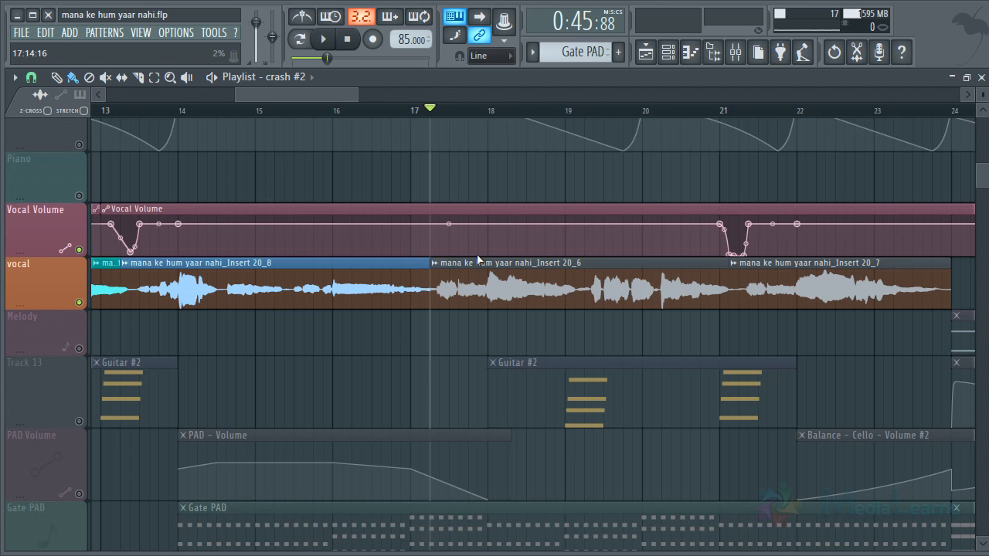
{"action": "left_click_drag", "start_coordinate": [463, 203], "coordinate": [375, 298]}
{"action": "left_click", "coordinate": [457, 181]}
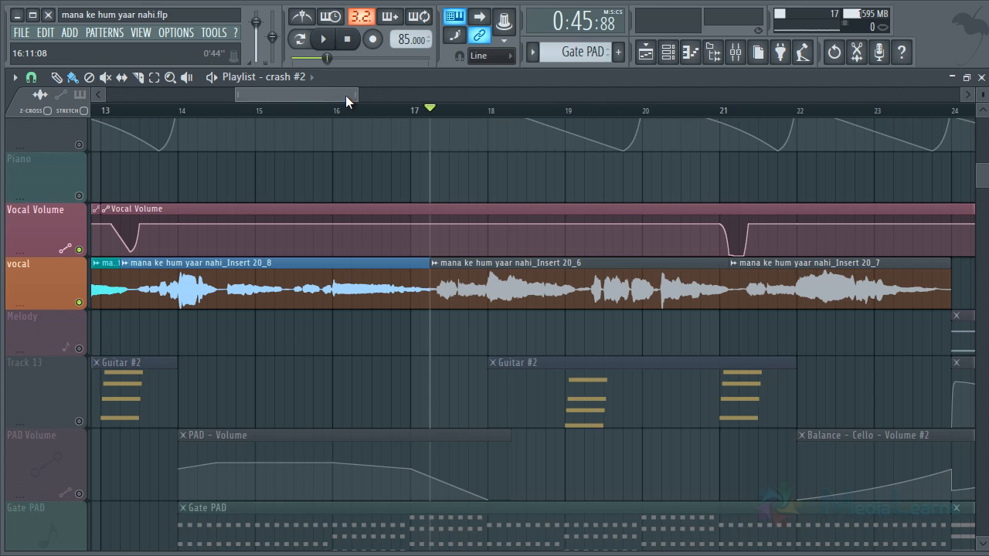
{"action": "left_click_drag", "start_coordinate": [346, 96], "coordinate": [350, 95]}
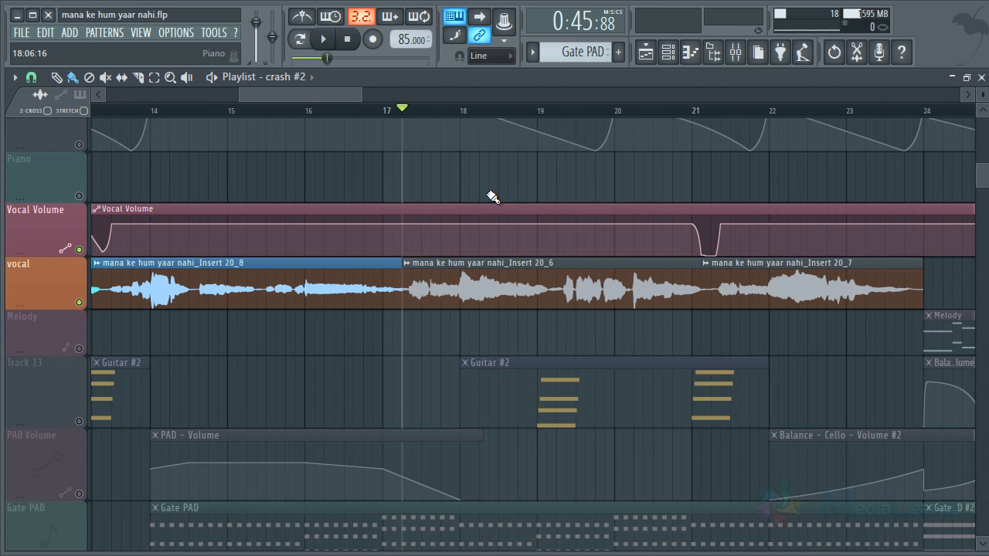
{"action": "left_click_drag", "start_coordinate": [485, 195], "coordinate": [344, 303]}
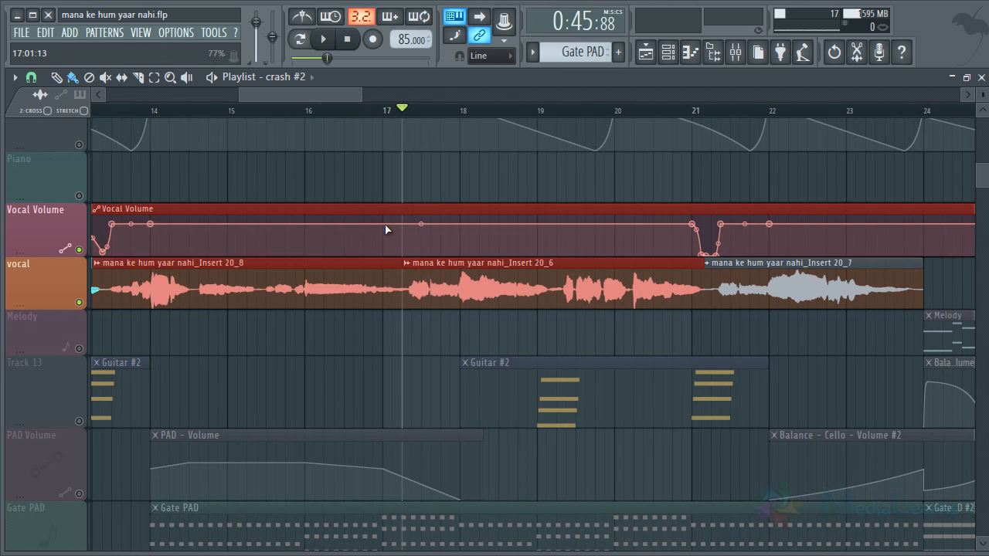
{"action": "left_click", "coordinate": [396, 187]}
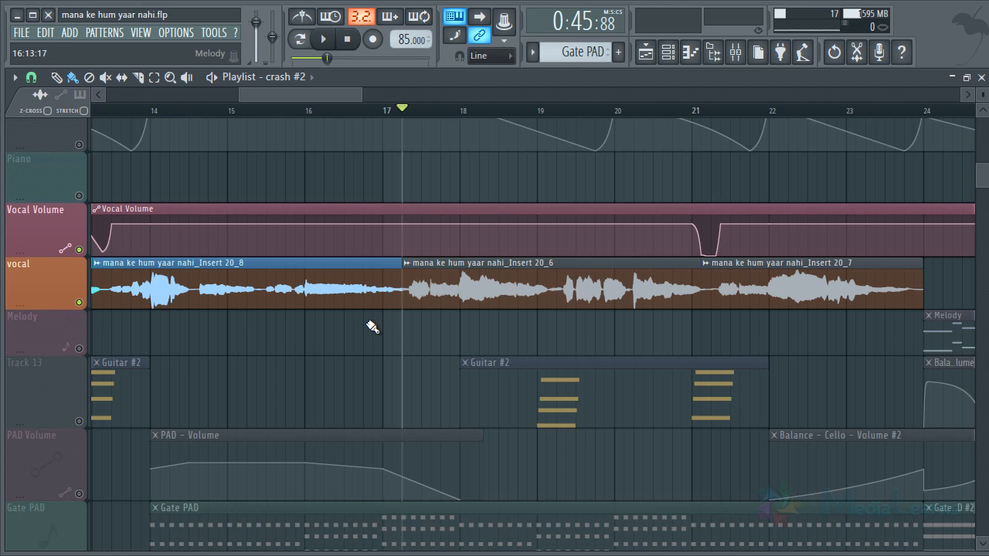
{"action": "left_click_drag", "start_coordinate": [406, 316], "coordinate": [424, 301]}
{"action": "left_click", "coordinate": [456, 189]}
{"action": "mouse_move", "coordinate": [548, 212]}
{"action": "left_click_drag", "start_coordinate": [361, 336], "coordinate": [451, 210]}
{"action": "left_click", "coordinate": [452, 210]}
Review in the mixer how the vocals track feeds Reverb_short, Reverb_Long, Delay and Vocal Extra Process
{"action": "double_click", "coordinate": [456, 281]}
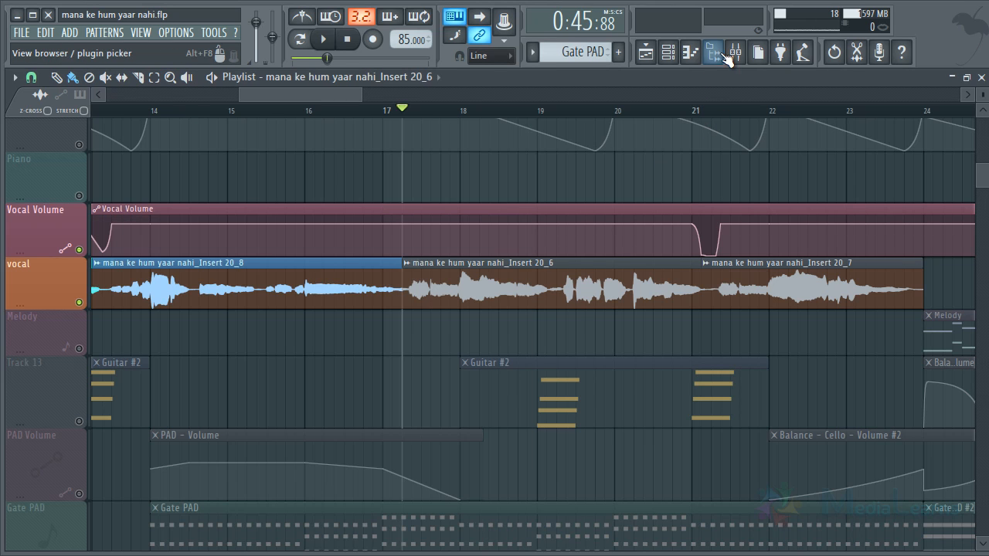
{"action": "left_click", "coordinate": [736, 52]}
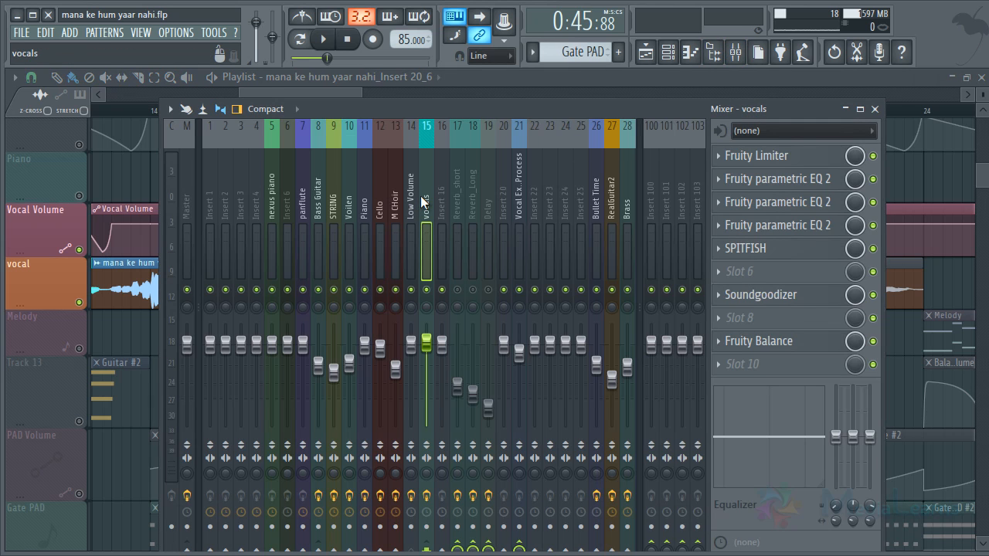
{"action": "left_click_drag", "start_coordinate": [467, 111], "coordinate": [488, 101]}
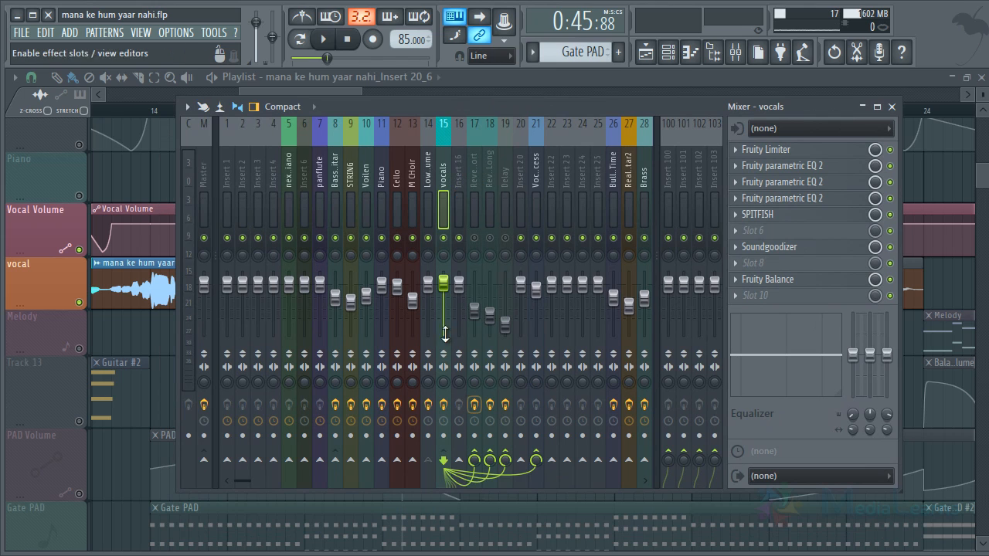
{"action": "left_click", "coordinate": [476, 173]}
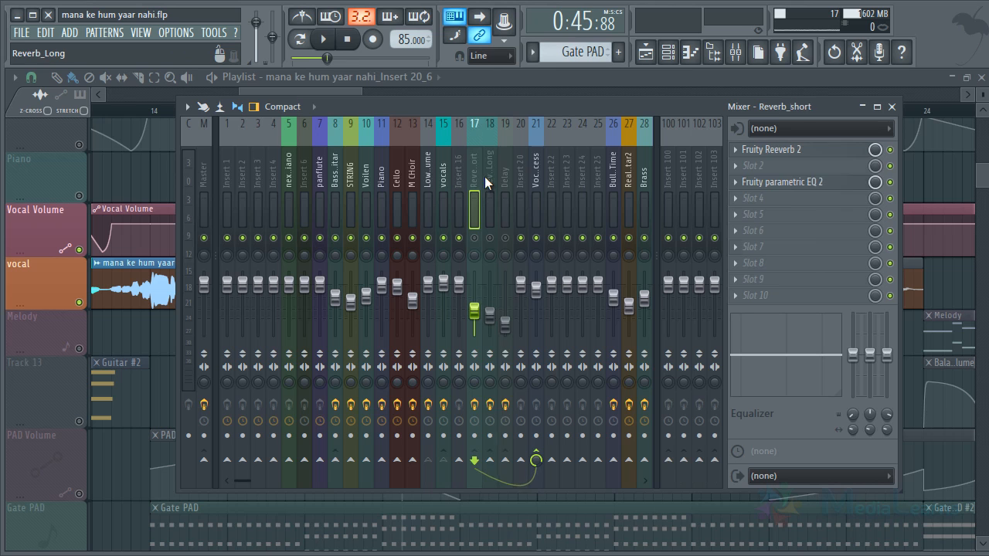
{"action": "left_click", "coordinate": [491, 175]}
{"action": "left_click", "coordinate": [500, 175]}
{"action": "left_click", "coordinate": [480, 174]}
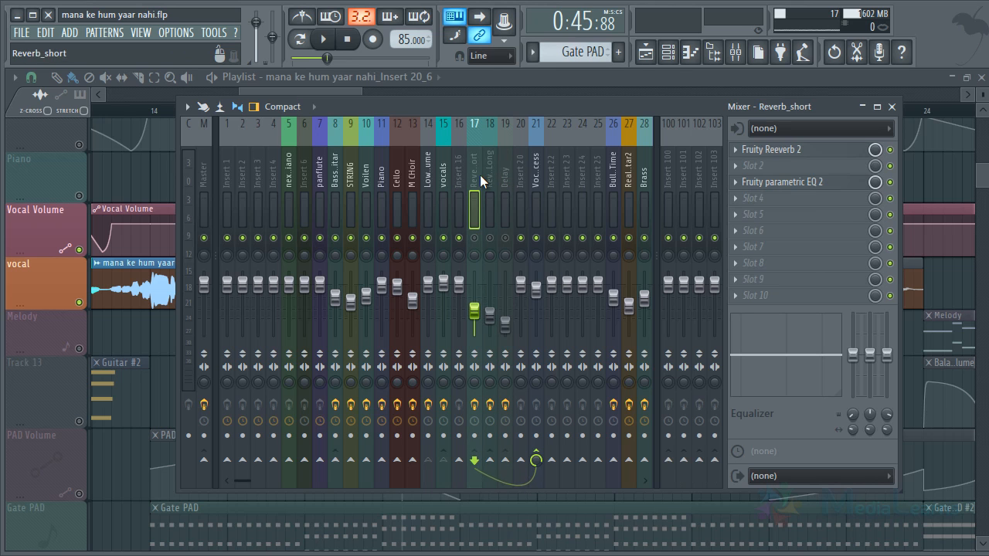
{"action": "left_click", "coordinate": [541, 168]}
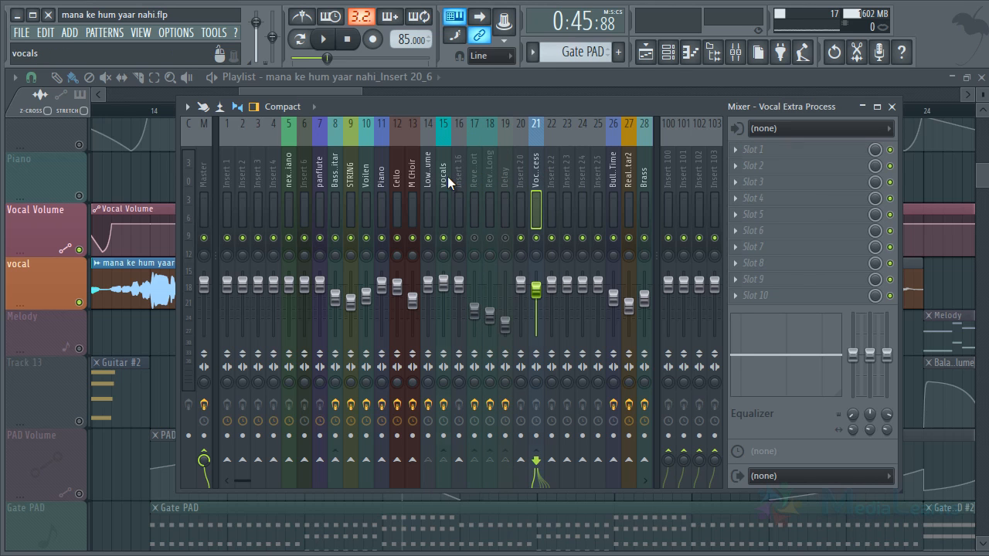
{"action": "left_click", "coordinate": [447, 176]}
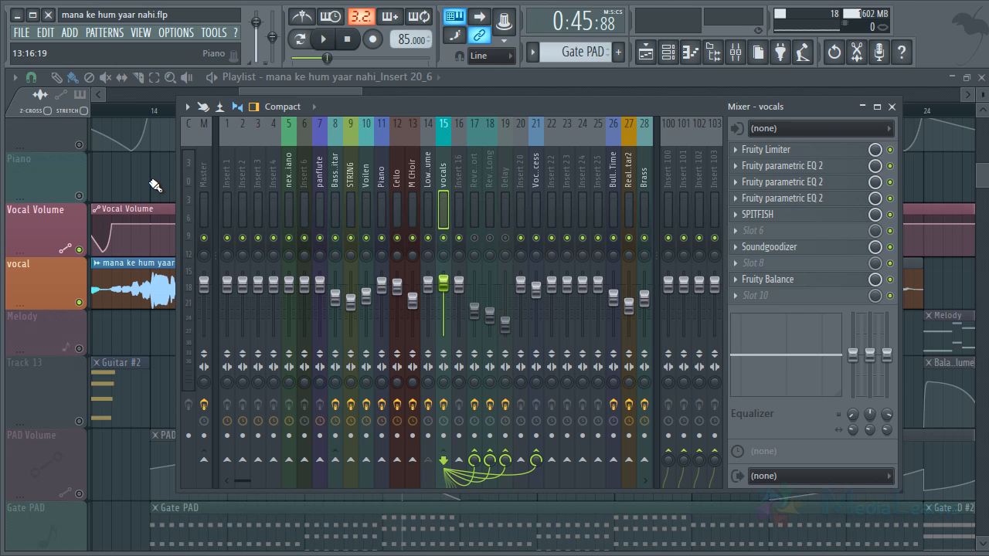
Close the mixer and inspect the channel settings of the mana ke hum yaar nahi_Insert 20_8 clip
{"action": "scroll", "coordinate": [550, 179], "scroll_direction": "down", "scroll_amount": 7}
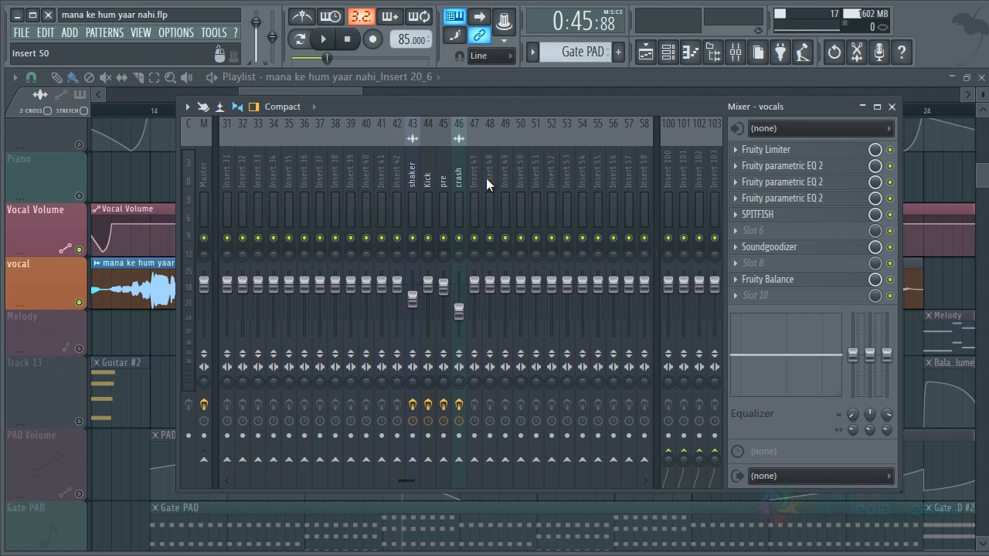
{"action": "scroll", "coordinate": [486, 177], "scroll_direction": "up", "scroll_amount": 6}
{"action": "key", "text": "F9"}
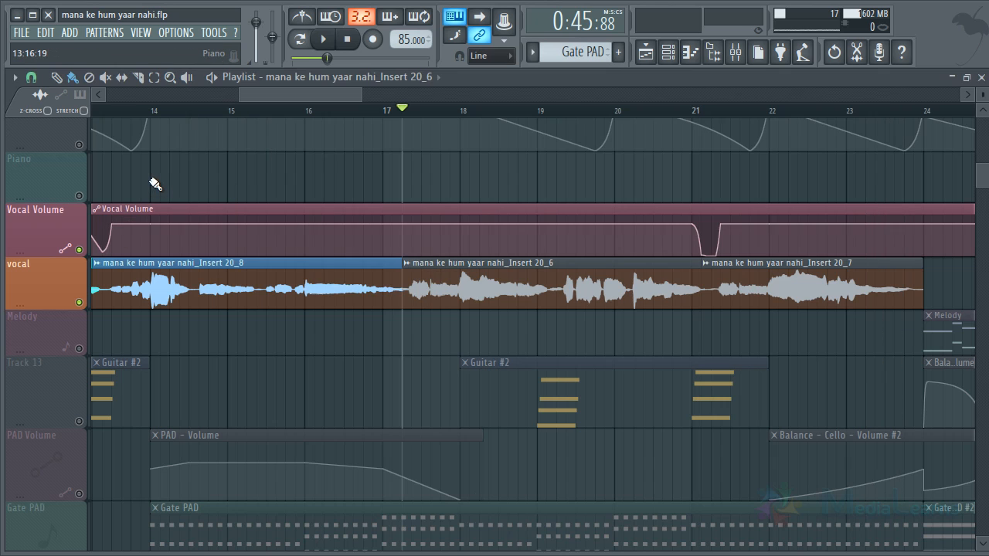
{"action": "double_click", "coordinate": [327, 292]}
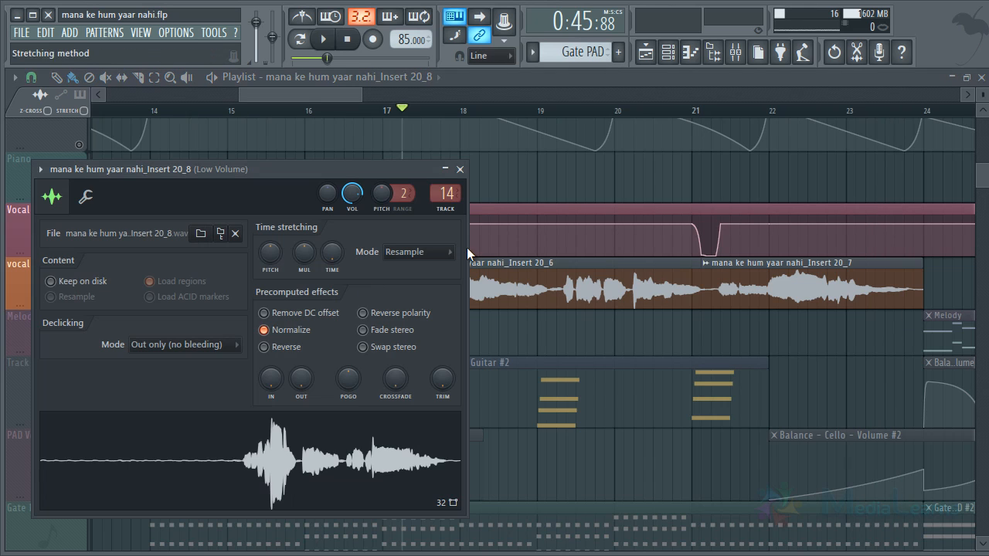
{"action": "left_click", "coordinate": [460, 168]}
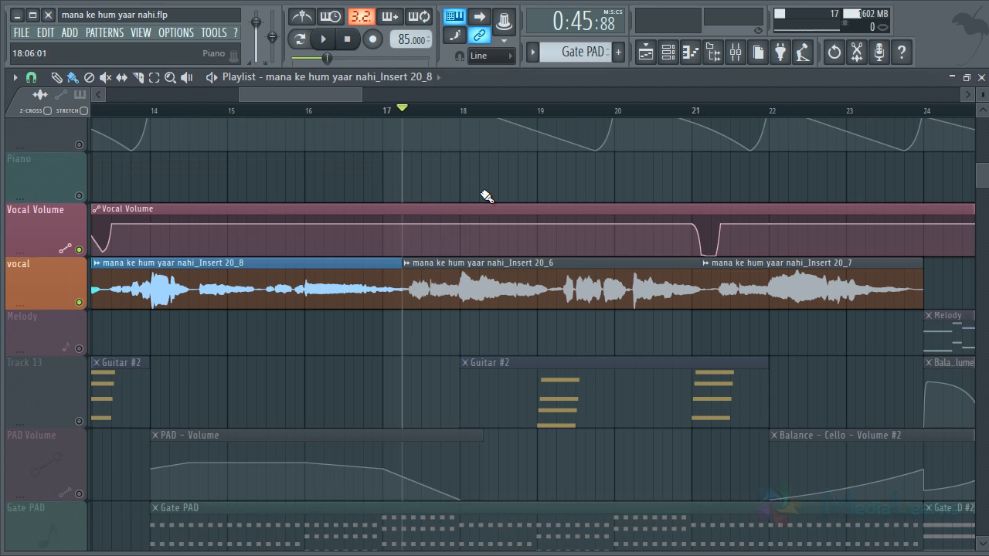
Select the playlist range from shortly after bar 17 to bar 21 over the Insert 20_6 clip and play it briefly
{"action": "left_click_drag", "start_coordinate": [410, 113], "coordinate": [695, 115]}
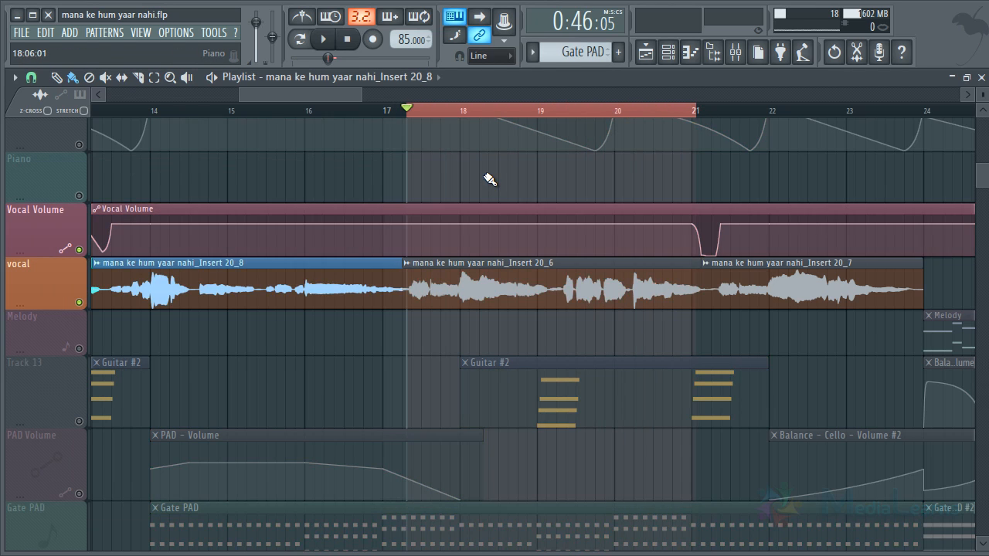
{"action": "key", "text": "space"}
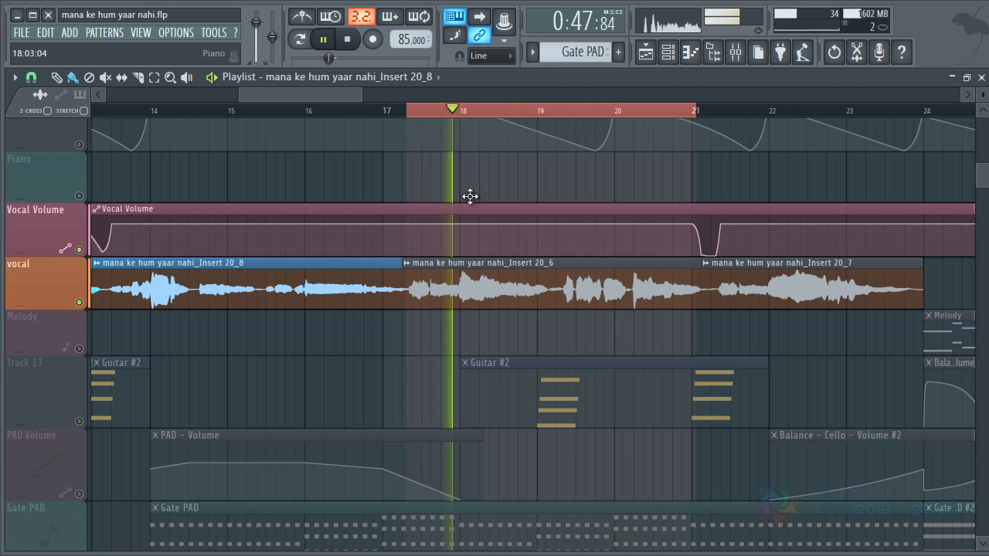
{"action": "key", "text": "space"}
Route the mana ke hum yaar nahi_Insert 20_6 clip's channel to the empty mixer track 60
{"action": "double_click", "coordinate": [502, 282]}
{"action": "left_click_drag", "start_coordinate": [504, 253], "coordinate": [503, 220]}
{"action": "left_click", "coordinate": [734, 51]}
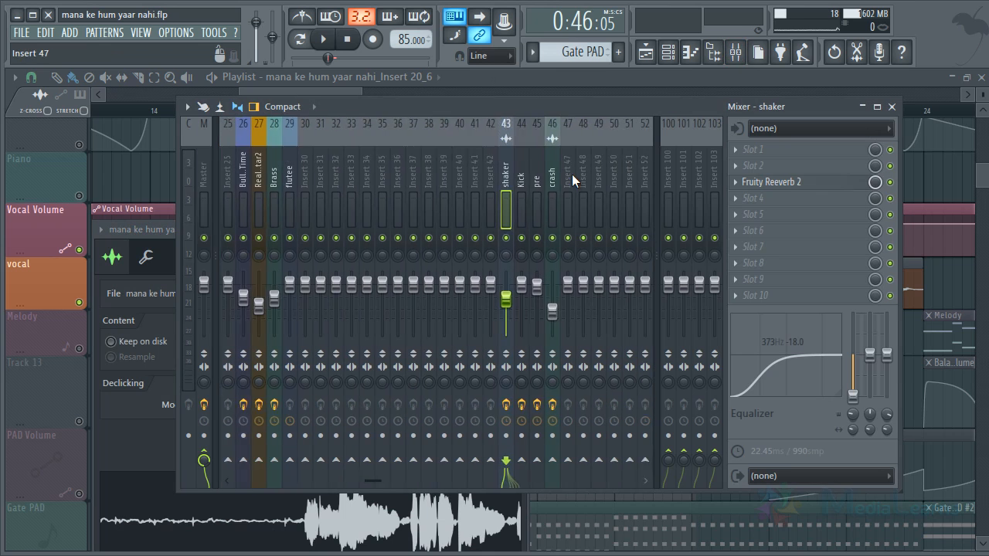
{"action": "left_click", "coordinate": [490, 170]}
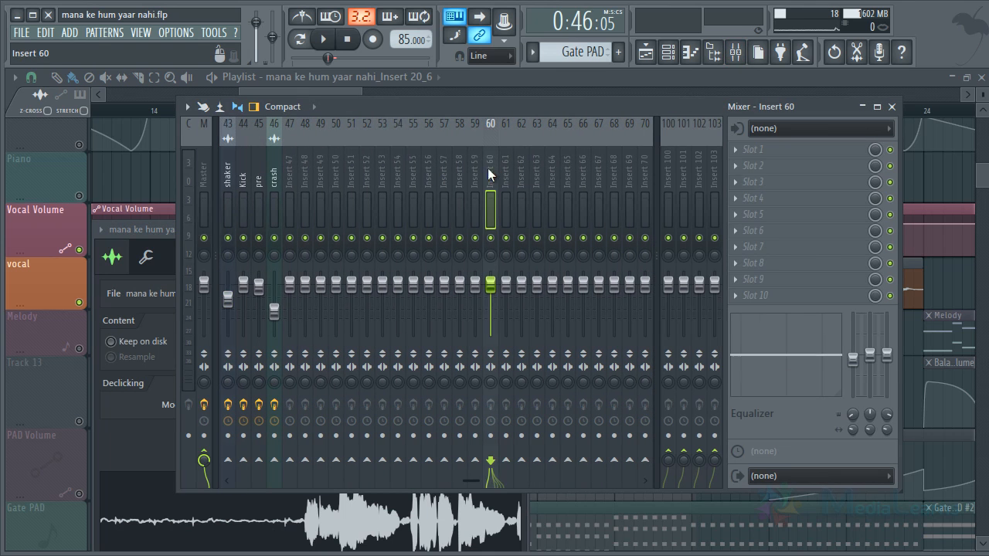
{"action": "left_click", "coordinate": [168, 226]}
{"action": "left_click_drag", "start_coordinate": [493, 258], "coordinate": [500, 146]}
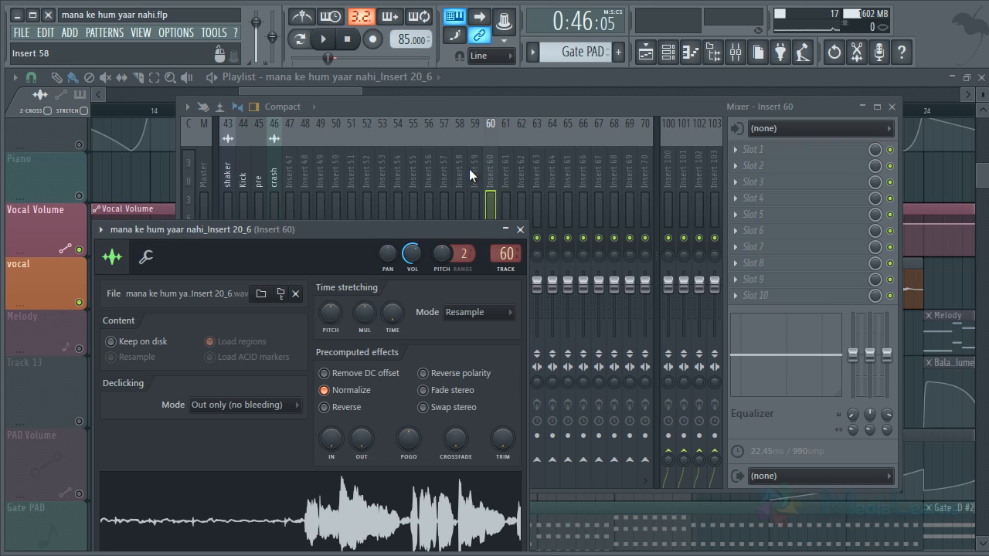
Rename mixer track 60 as Vocals
{"action": "left_click", "coordinate": [487, 157]}
{"action": "double_click", "coordinate": [489, 161]}
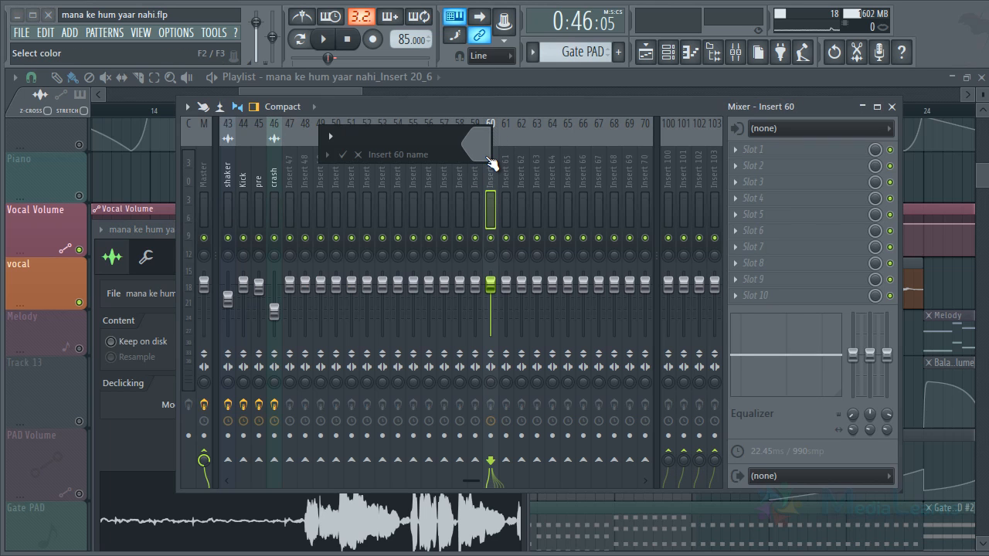
{"action": "key", "text": "Return"}
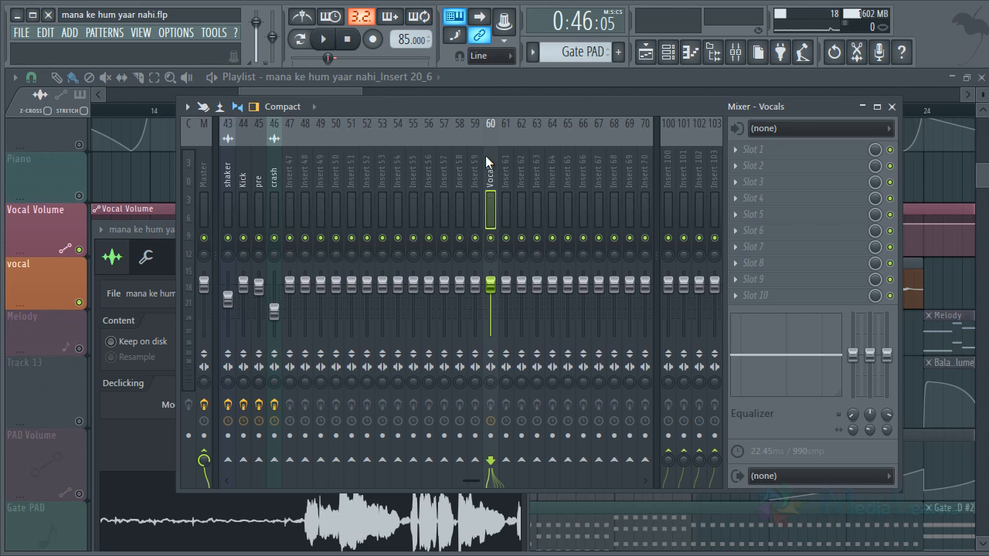
Load Fruity Parametric EQ 2 in slot 1 of the new Vocals track and try lowering its low-shelf band 1
{"action": "left_click", "coordinate": [746, 152]}
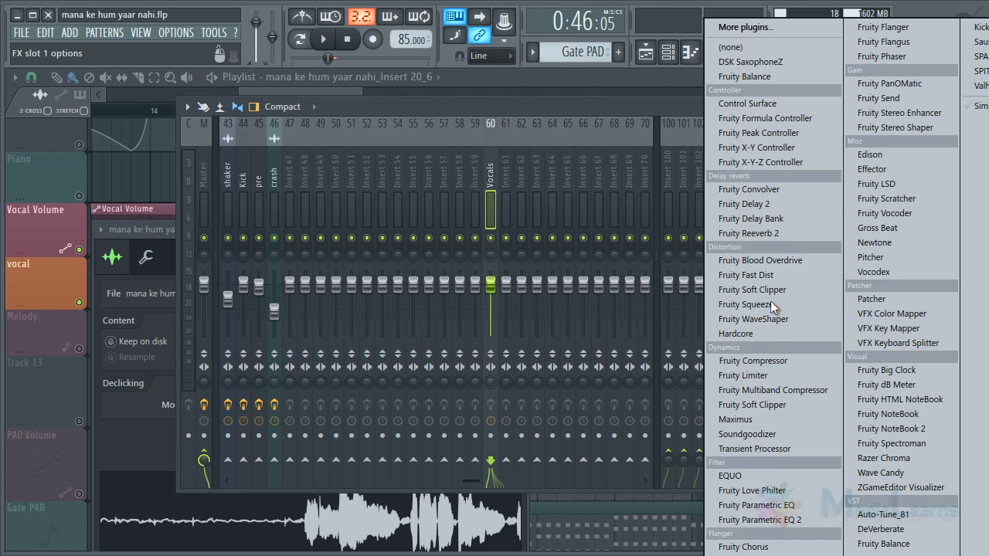
{"action": "left_click", "coordinate": [767, 520]}
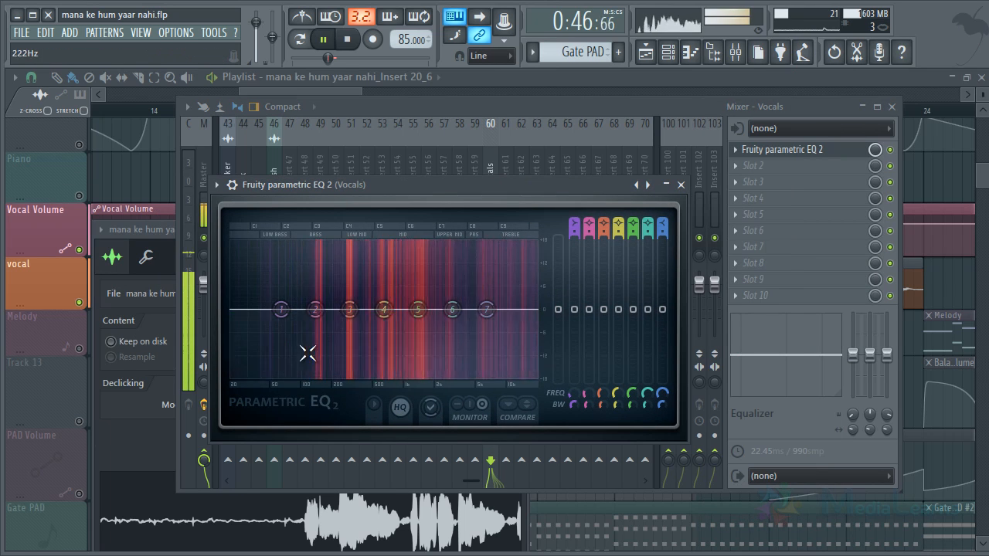
{"action": "mouse_move", "coordinate": [292, 324]}
{"action": "left_mouse_down"}
{"action": "mouse_move", "coordinate": [261, 237]}
{"action": "mouse_move", "coordinate": [287, 246]}
{"action": "mouse_move", "coordinate": [261, 227]}
{"action": "mouse_move", "coordinate": [283, 249]}
{"action": "mouse_move", "coordinate": [284, 275]}
{"action": "mouse_move", "coordinate": [274, 274]}
{"action": "mouse_move", "coordinate": [280, 327]}
{"action": "mouse_move", "coordinate": [294, 318]}
{"action": "left_mouse_up"}
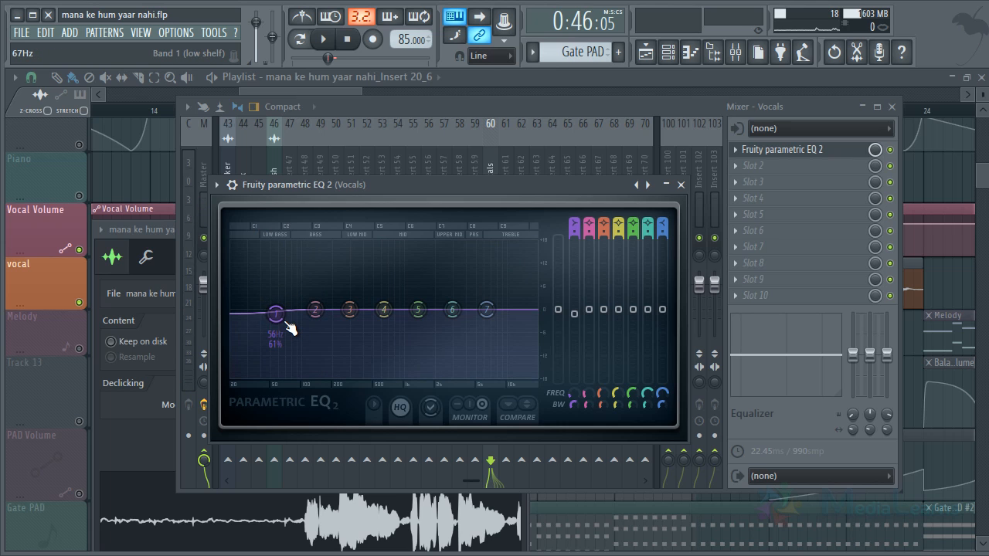
{"action": "mouse_move", "coordinate": [277, 313]}
{"action": "left_mouse_down"}
{"action": "mouse_move", "coordinate": [268, 326]}
{"action": "mouse_move", "coordinate": [290, 317]}
{"action": "left_mouse_up"}
Apply the High Pass preset to the equalizer and move band 1's cutoff to just below 100 Hz
{"action": "right_click", "coordinate": [638, 185]}
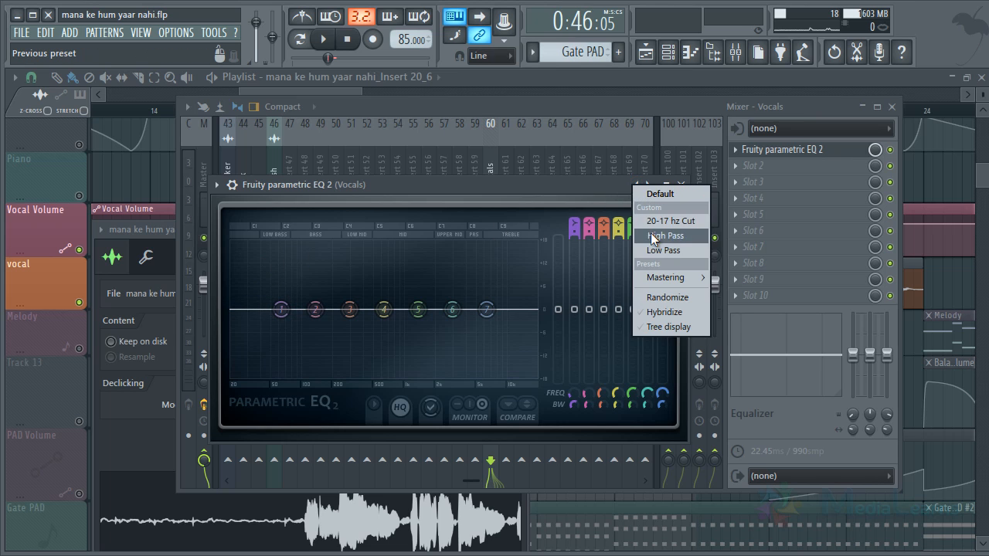
{"action": "left_click", "coordinate": [651, 236]}
{"action": "left_click_drag", "start_coordinate": [332, 310], "coordinate": [305, 312]}
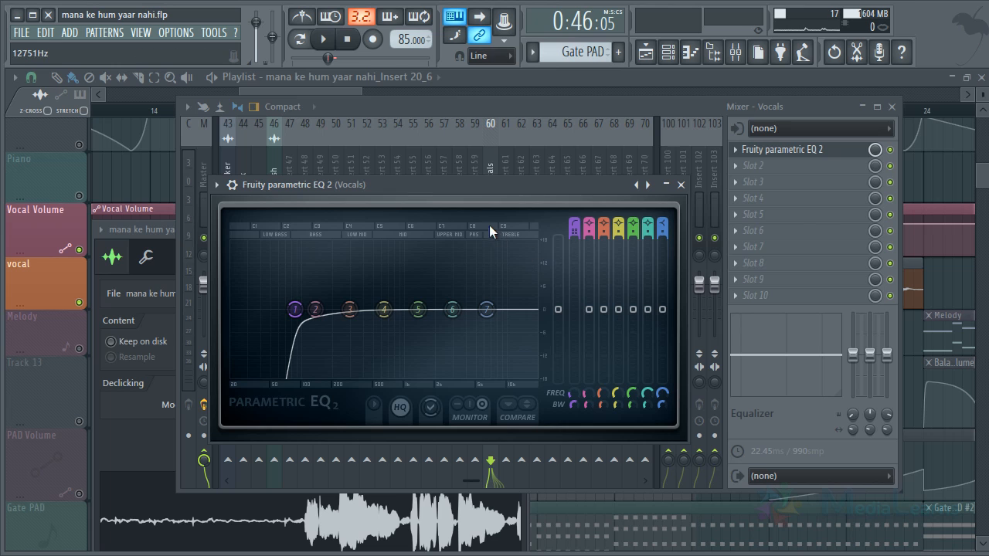
{"action": "left_click_drag", "start_coordinate": [461, 197], "coordinate": [509, 186]}
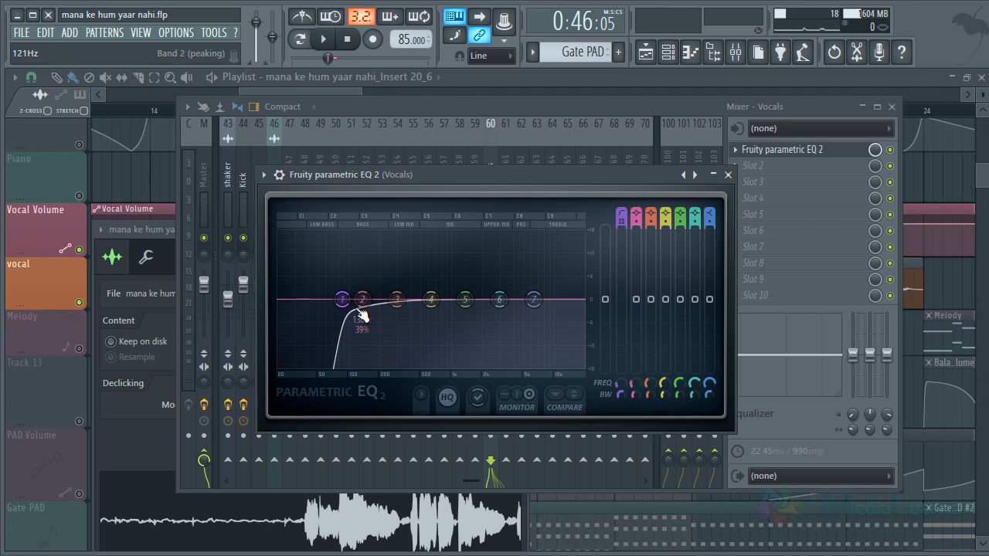
Try band 1's high-pass cutoff at about 80 Hz and at about 285 Hz, auditioning the vocal at the higher setting
{"action": "mouse_move", "coordinate": [344, 300]}
{"action": "left_mouse_down"}
{"action": "mouse_move", "coordinate": [332, 305]}
{"action": "mouse_move", "coordinate": [342, 294]}
{"action": "left_mouse_up"}
{"action": "left_click", "coordinate": [338, 300]}
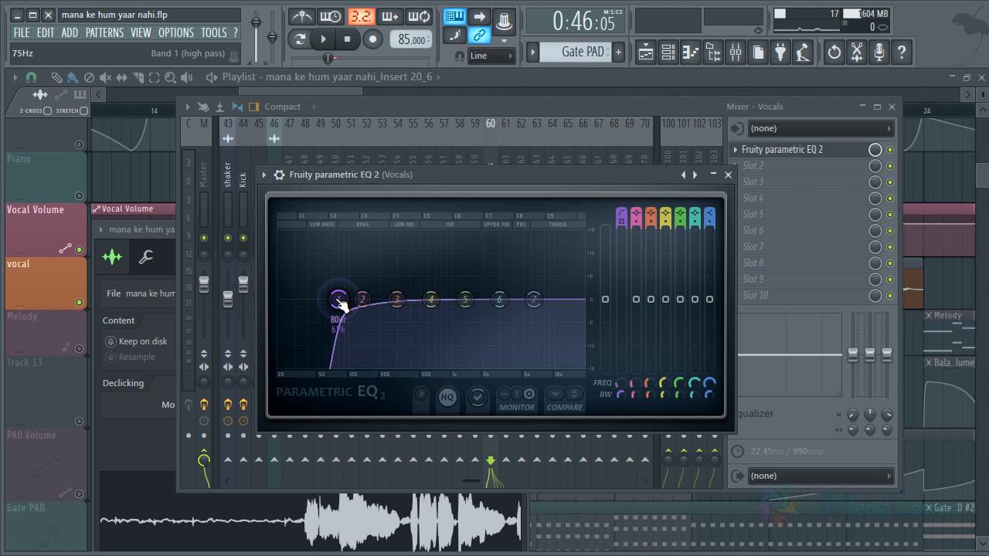
{"action": "left_click_drag", "start_coordinate": [340, 303], "coordinate": [400, 309]}
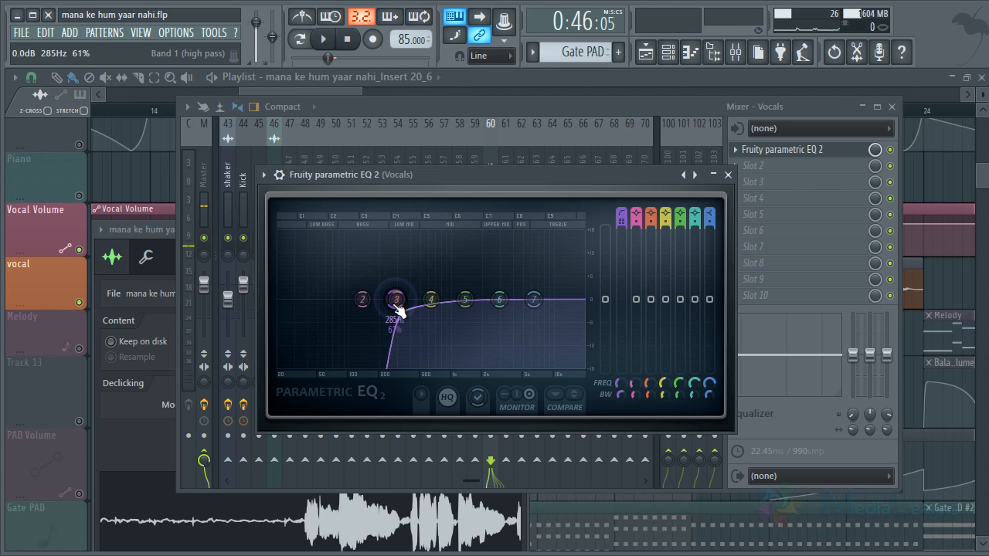
{"action": "key", "text": "space"}
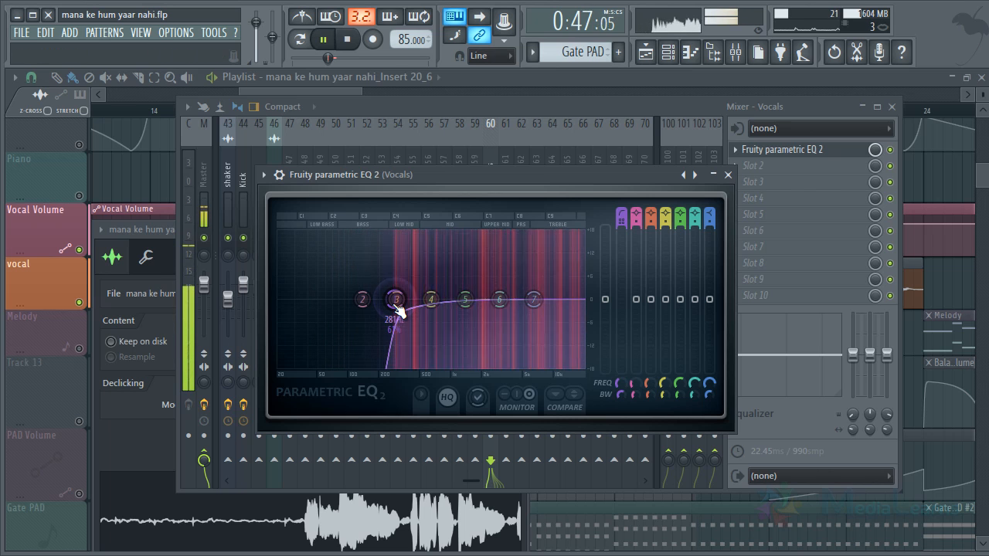
{"action": "key", "text": "space"}
Set band 1's high-pass cutoff to about 119 Hz while auditioning the vocal
{"action": "left_click_drag", "start_coordinate": [395, 312], "coordinate": [371, 313]}
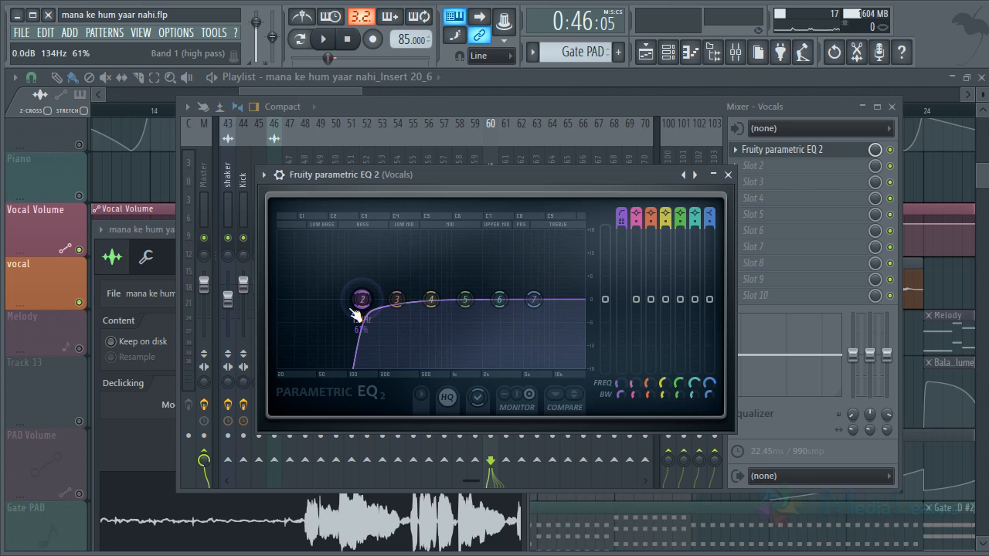
{"action": "key", "text": "space"}
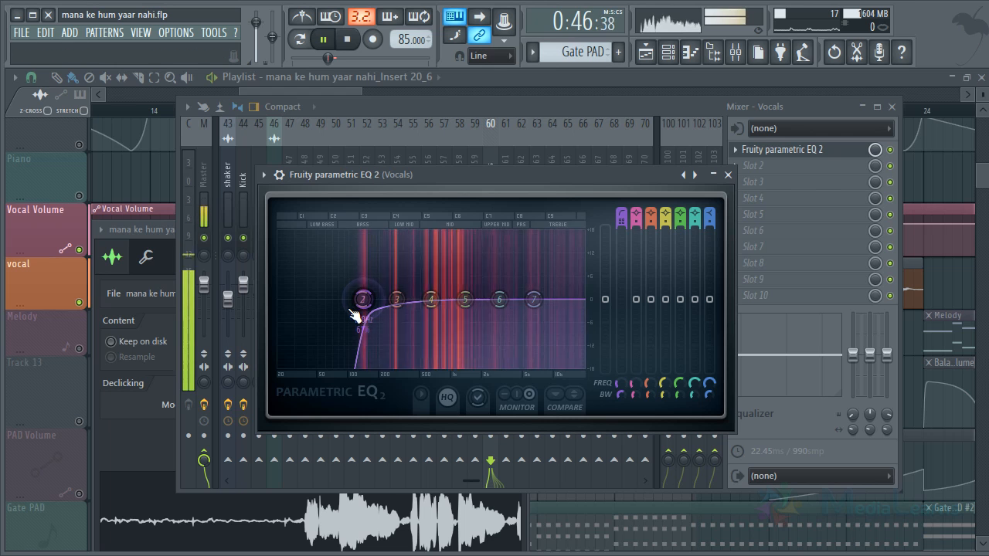
{"action": "mouse_move", "coordinate": [358, 315]}
{"action": "left_mouse_down"}
{"action": "mouse_move", "coordinate": [334, 320]}
{"action": "mouse_move", "coordinate": [348, 316]}
{"action": "left_mouse_up"}
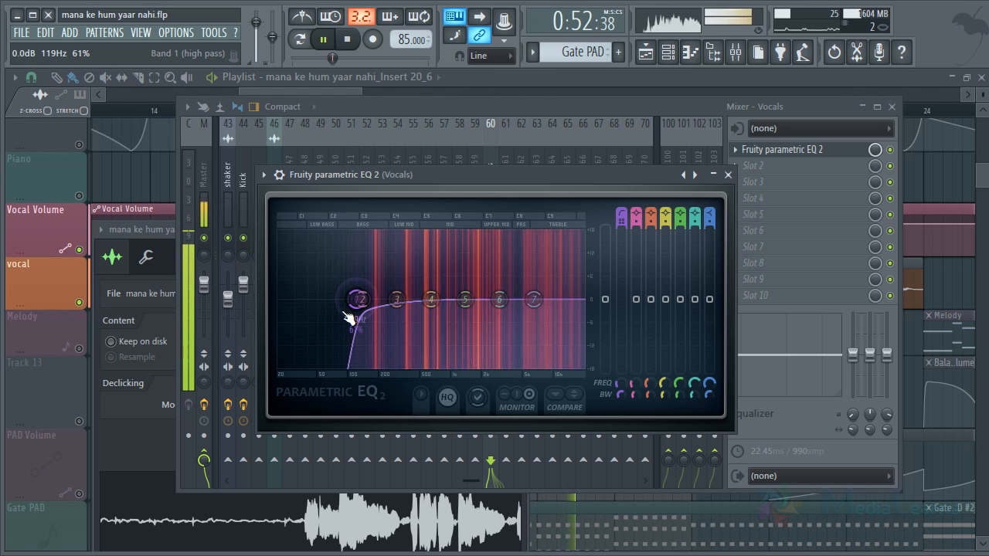
{"action": "key", "text": "space"}
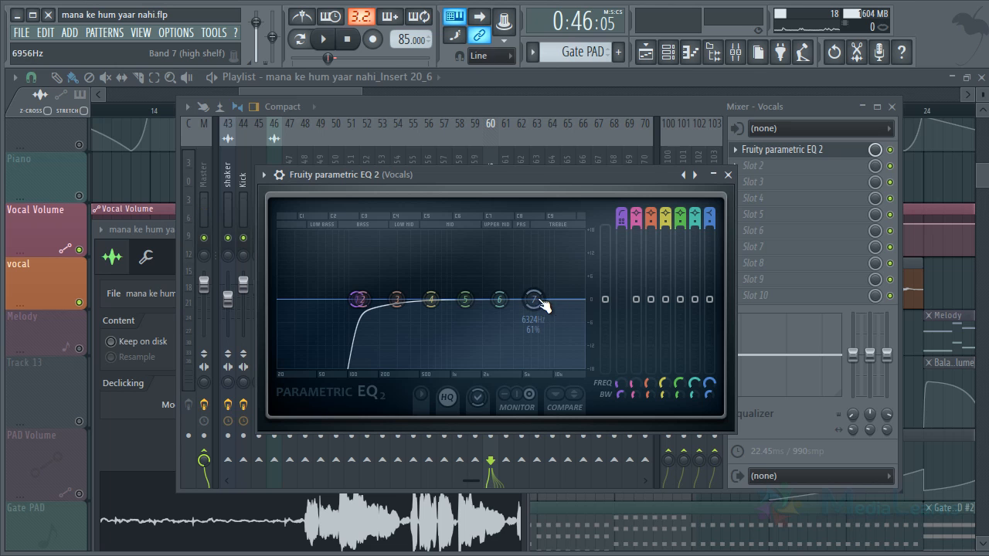
Move high-shelf band 7 to about 12243 Hz at -0.7 dB, auditioning the vocal before and after closing the equalizer
{"action": "key", "text": "space"}
{"action": "key", "text": "space"}
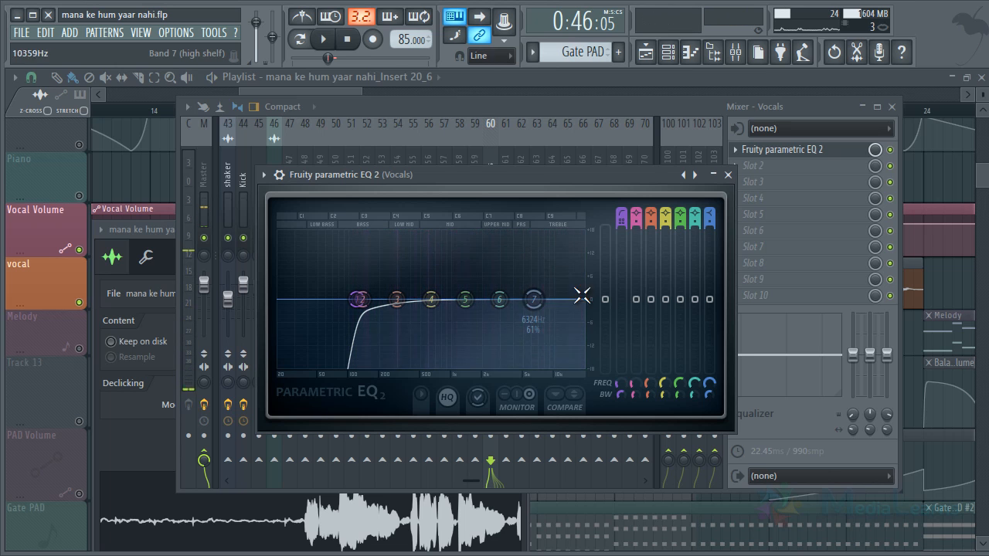
{"action": "left_click_drag", "start_coordinate": [544, 309], "coordinate": [568, 301]}
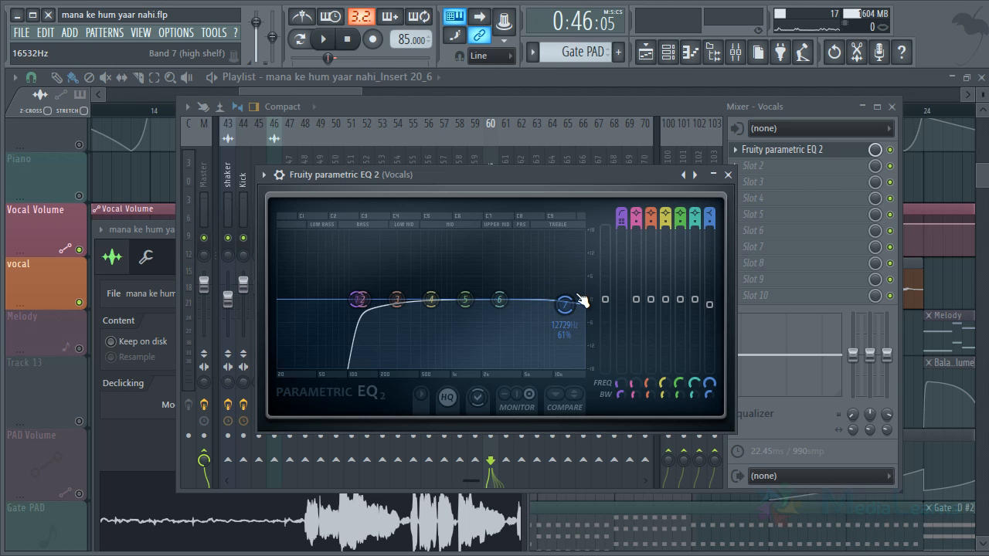
{"action": "key", "text": "space"}
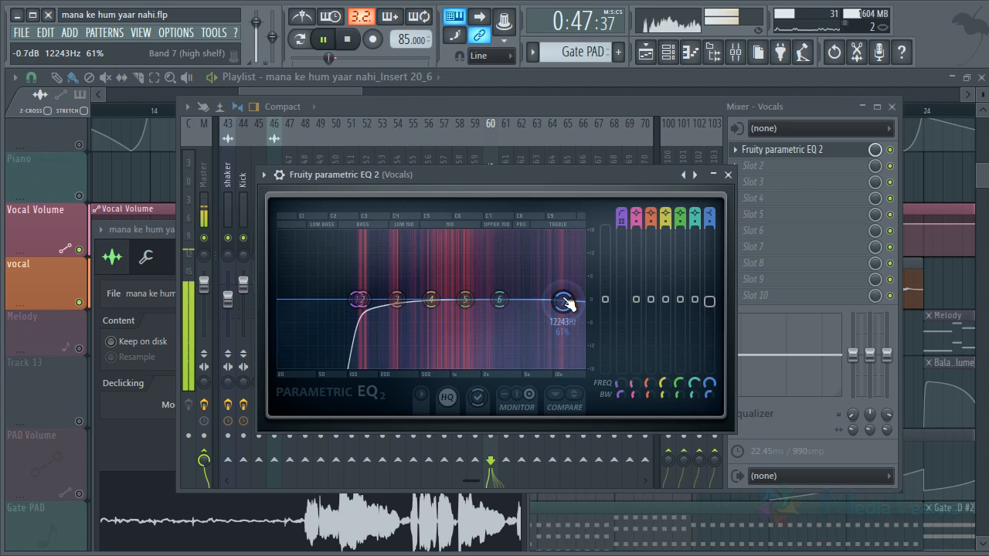
{"action": "key", "text": "space"}
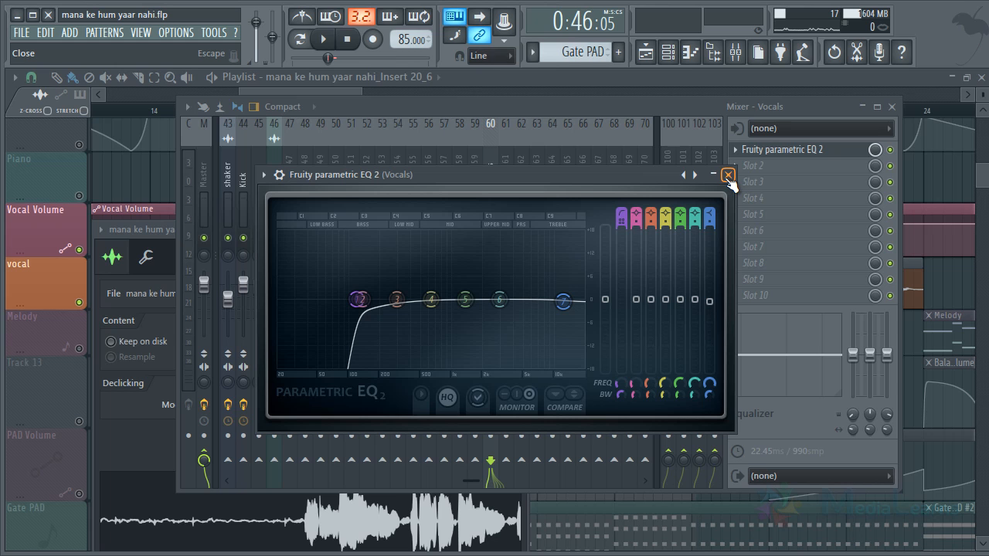
{"action": "left_click", "coordinate": [728, 174]}
{"action": "key", "text": "space"}
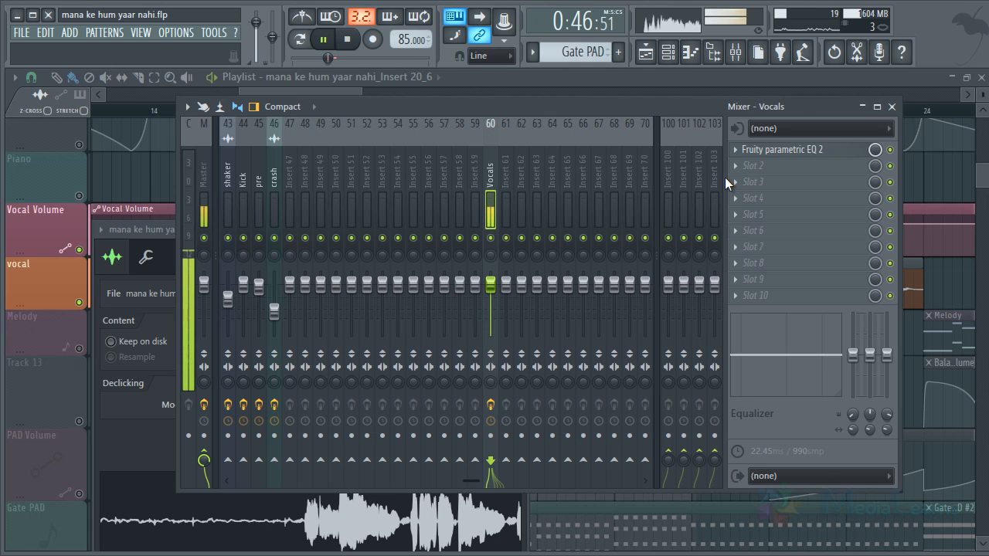
{"action": "key", "text": "space"}
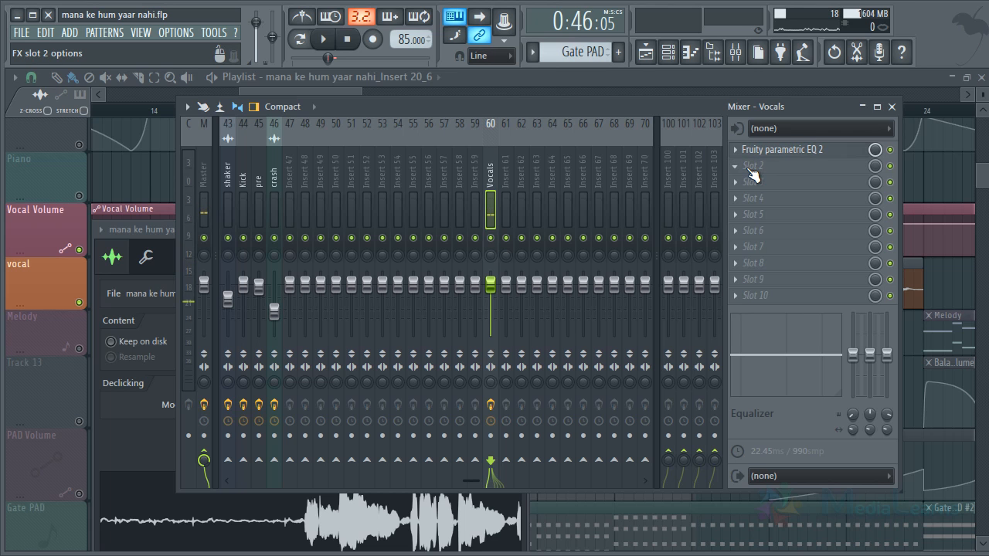
Load Fruity Limiter in slot 2 of the Vocals track and switch it to compressor mode
{"action": "left_click", "coordinate": [750, 173]}
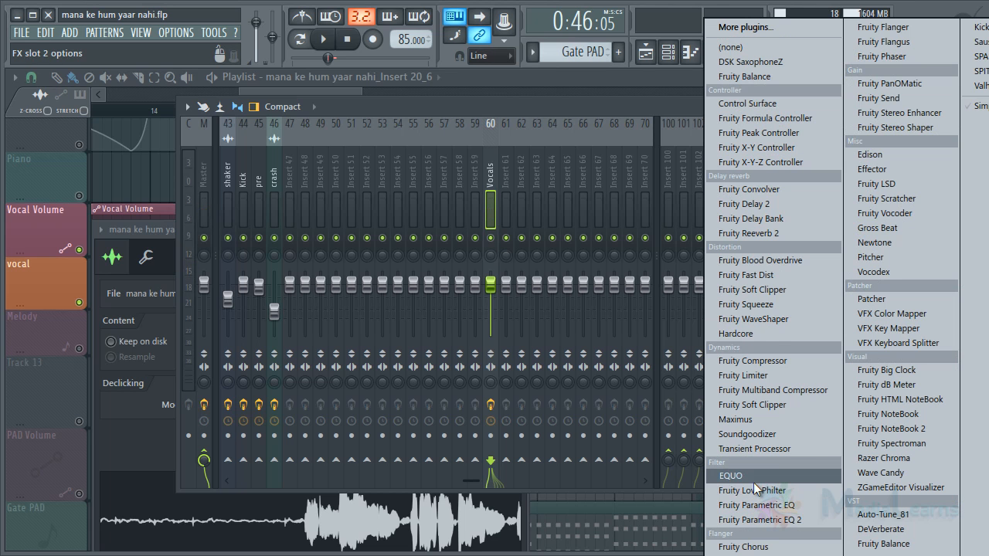
{"action": "left_click", "coordinate": [753, 376]}
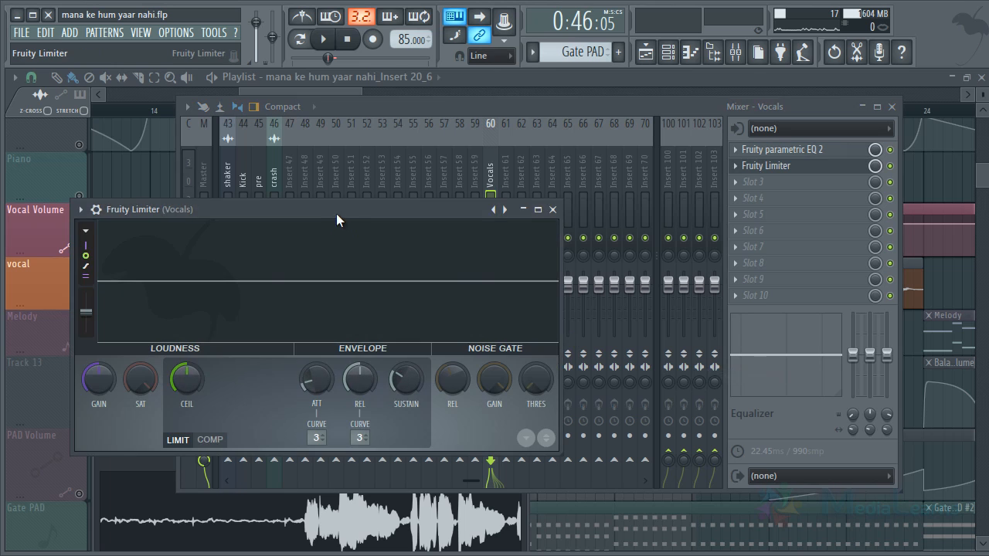
{"action": "left_click_drag", "start_coordinate": [337, 213], "coordinate": [566, 149]}
{"action": "left_click", "coordinate": [440, 375]}
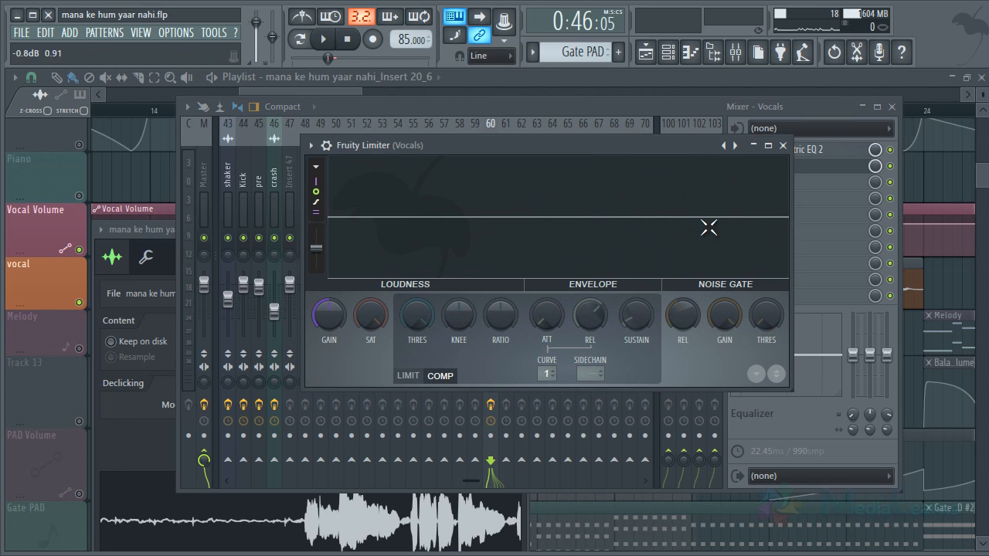
Capture the vocal's waveform in the limiter, lower the compressor threshold into it, and raise the ratio and knee while auditioning
{"action": "key", "text": "space"}
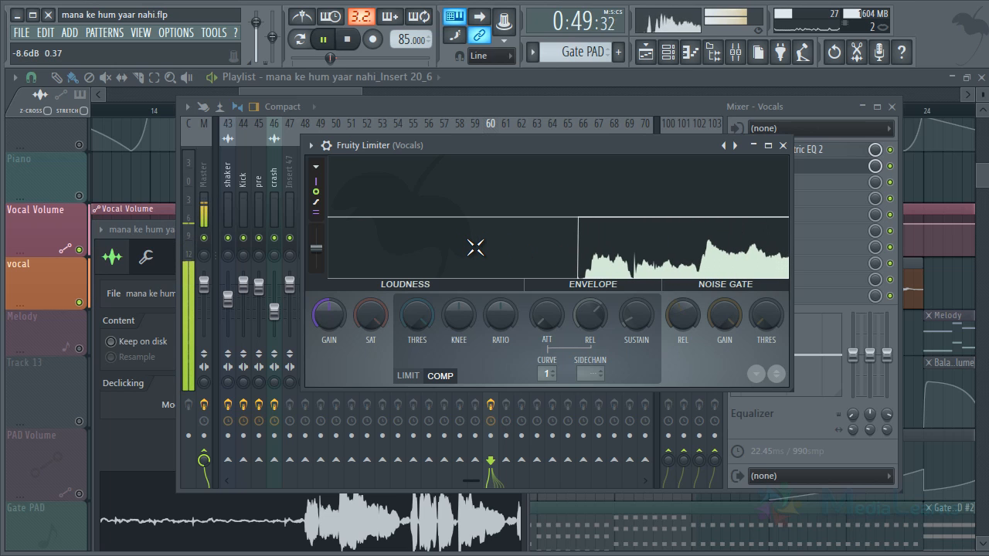
{"action": "key", "text": "space"}
{"action": "left_click", "coordinate": [539, 270]}
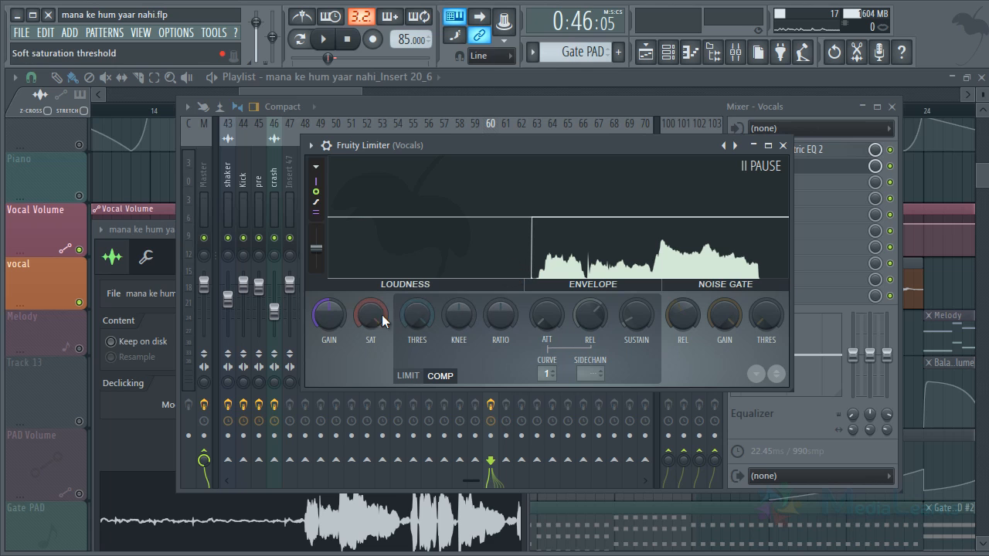
{"action": "left_click_drag", "start_coordinate": [415, 318], "coordinate": [451, 436]}
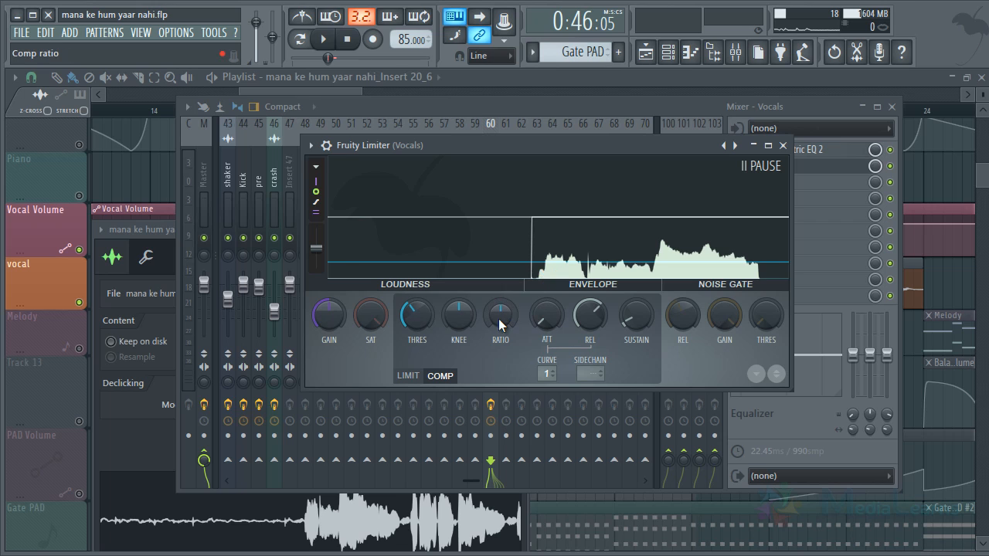
{"action": "left_click_drag", "start_coordinate": [499, 318], "coordinate": [515, 255]}
{"action": "left_click_drag", "start_coordinate": [460, 318], "coordinate": [479, 278]}
{"action": "key", "text": "space"}
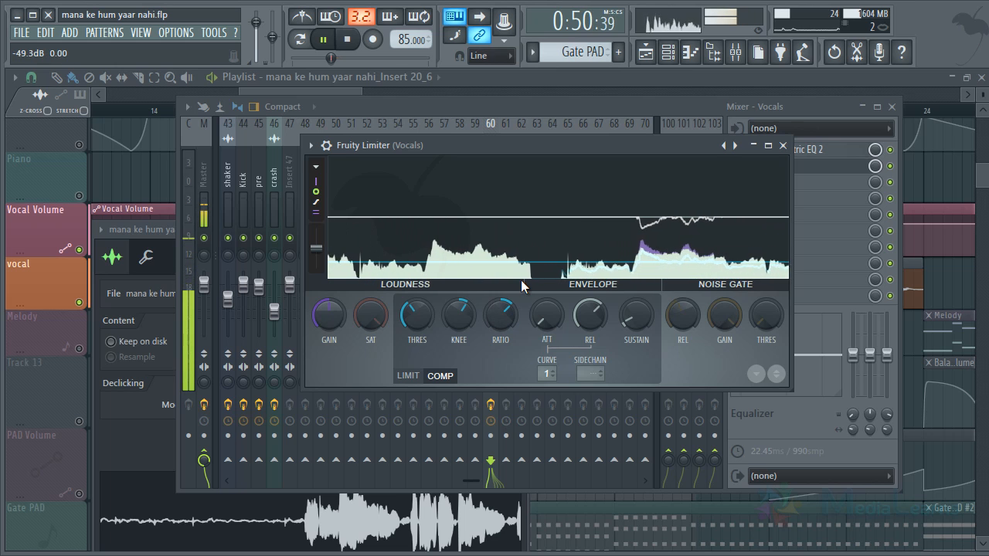
{"action": "key", "text": "space"}
Lower the compressor threshold slightly further and audition the compressed vocal
{"action": "left_click_drag", "start_coordinate": [416, 313], "coordinate": [414, 333]}
{"action": "key", "text": "space"}
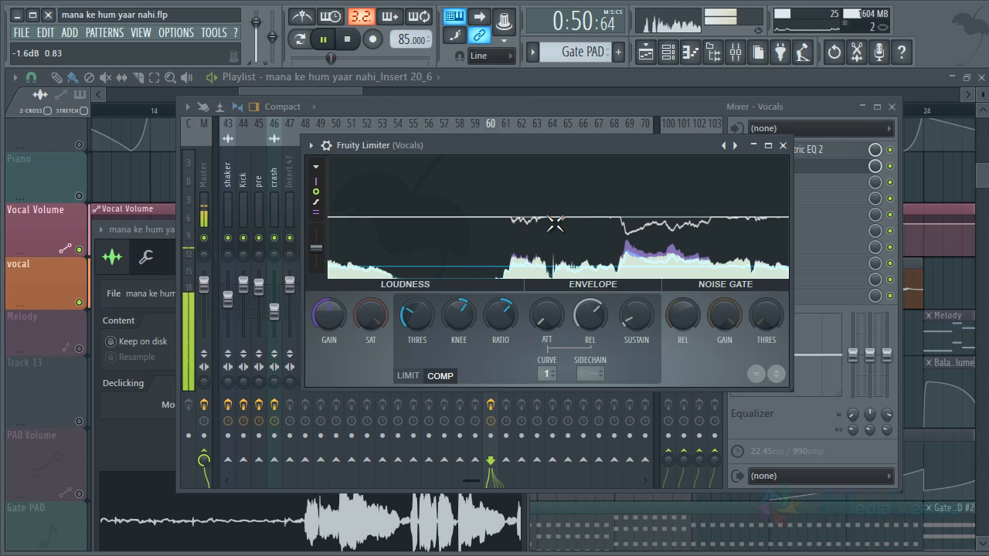
{"action": "key", "text": "space"}
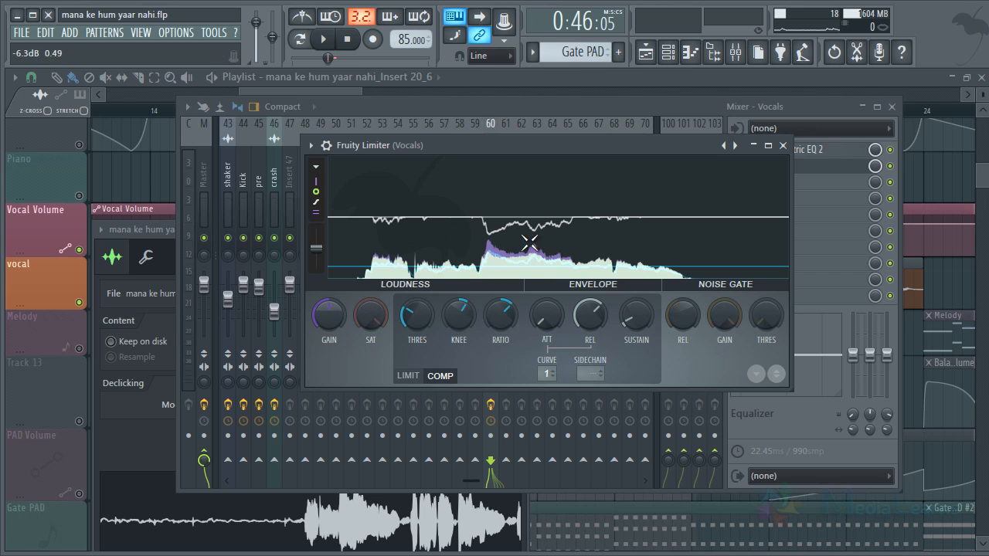
Raise the limiter's gain to make up the vocal's level, audition it, and close the limiter
{"action": "left_click_drag", "start_coordinate": [328, 317], "coordinate": [319, 254]}
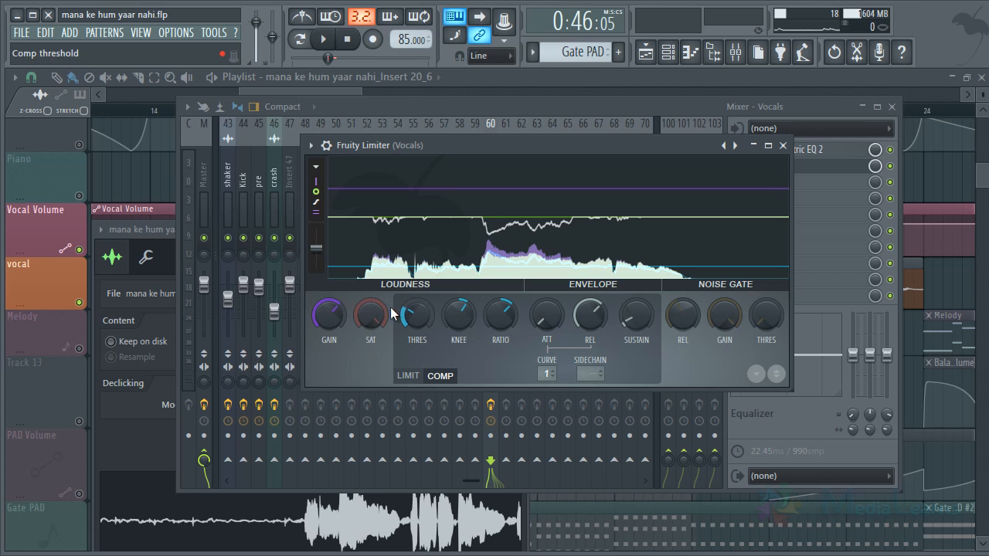
{"action": "key", "text": "space"}
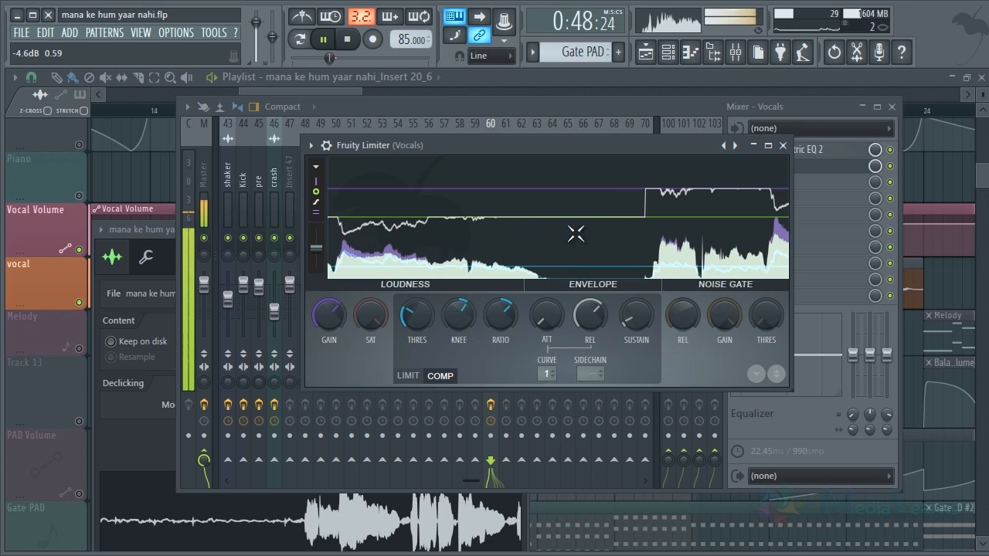
{"action": "key", "text": "space"}
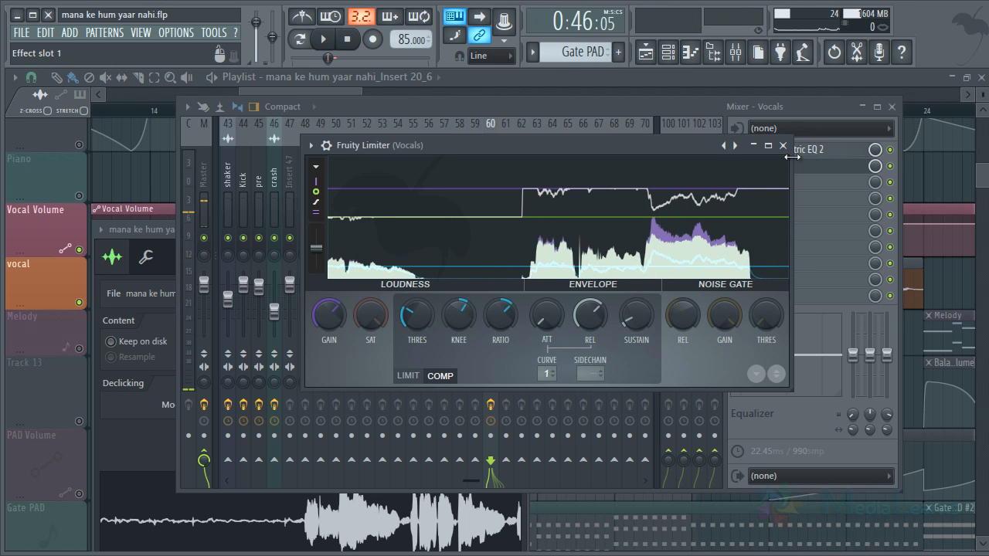
{"action": "left_click", "coordinate": [783, 146]}
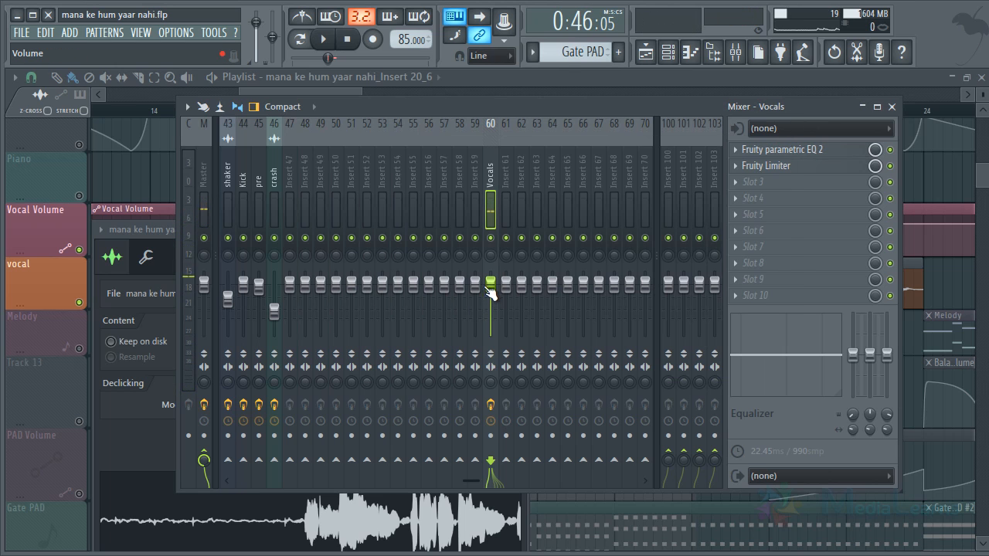
Reopen the Fruity Limiter on the Vocals track to examine its gain setting, and close it again
{"action": "mouse_move", "coordinate": [503, 338]}
{"action": "left_mouse_down"}
{"action": "mouse_move", "coordinate": [508, 330]}
{"action": "mouse_move", "coordinate": [510, 347]}
{"action": "mouse_move", "coordinate": [501, 337]}
{"action": "left_mouse_up"}
{"action": "left_click", "coordinate": [787, 168]}
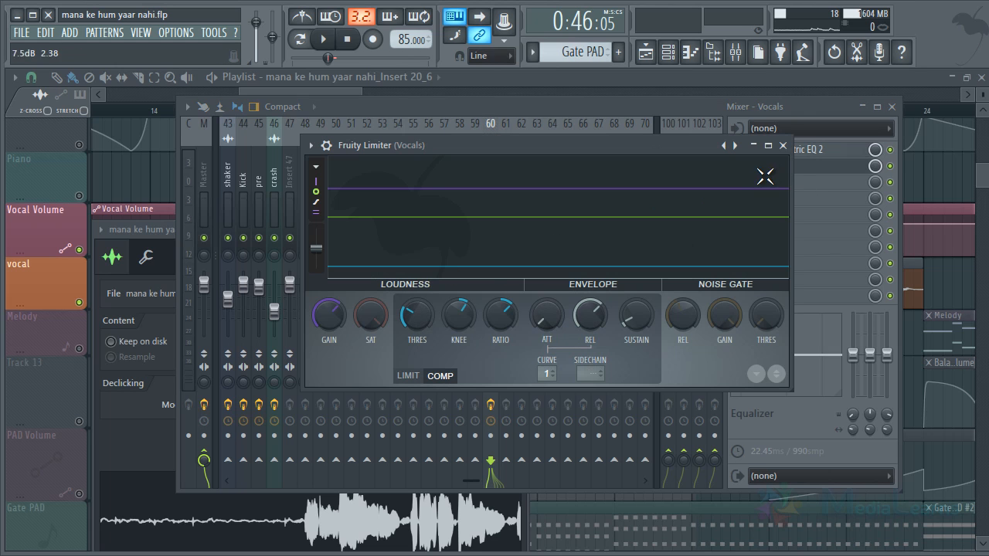
{"action": "left_click", "coordinate": [784, 145]}
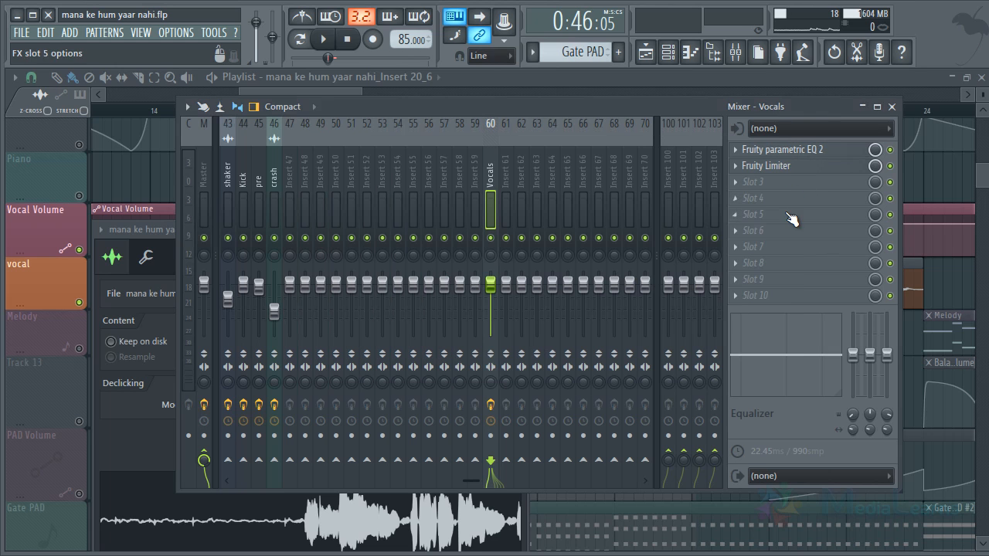
{"action": "left_click", "coordinate": [787, 169]}
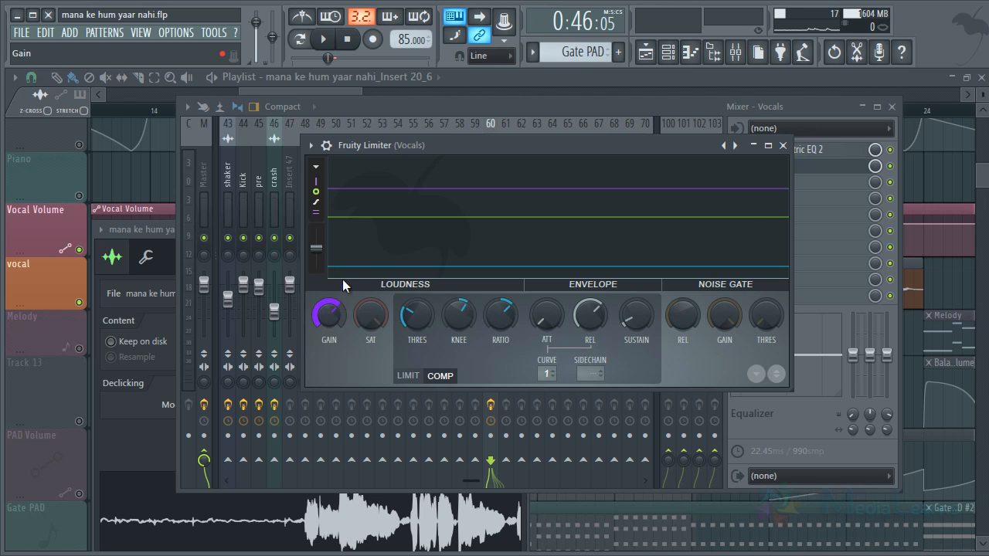
{"action": "left_click", "coordinate": [783, 146]}
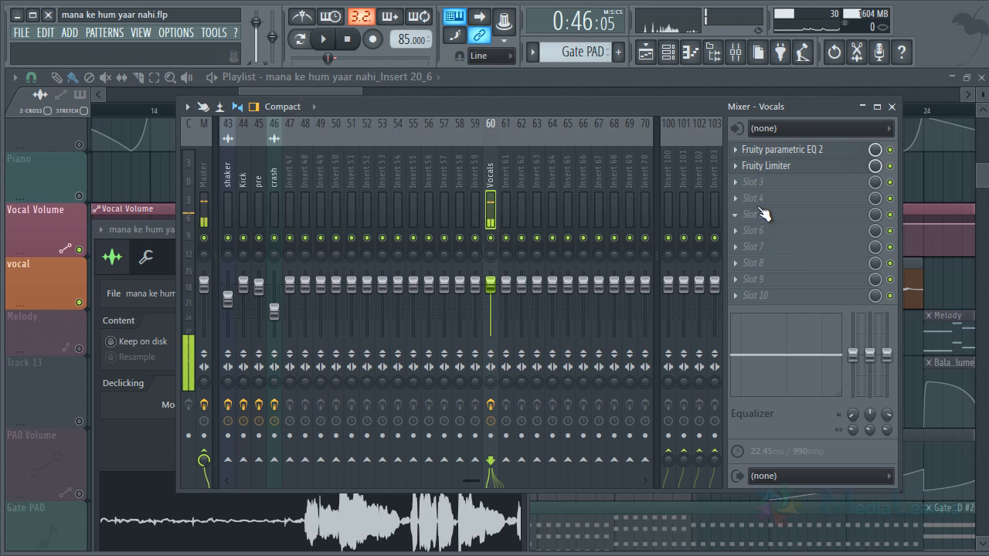
Load a second Fruity Parametric EQ 2 in slot 3 of the Vocals track and move its window clear of the mixer channels
{"action": "left_click", "coordinate": [752, 184]}
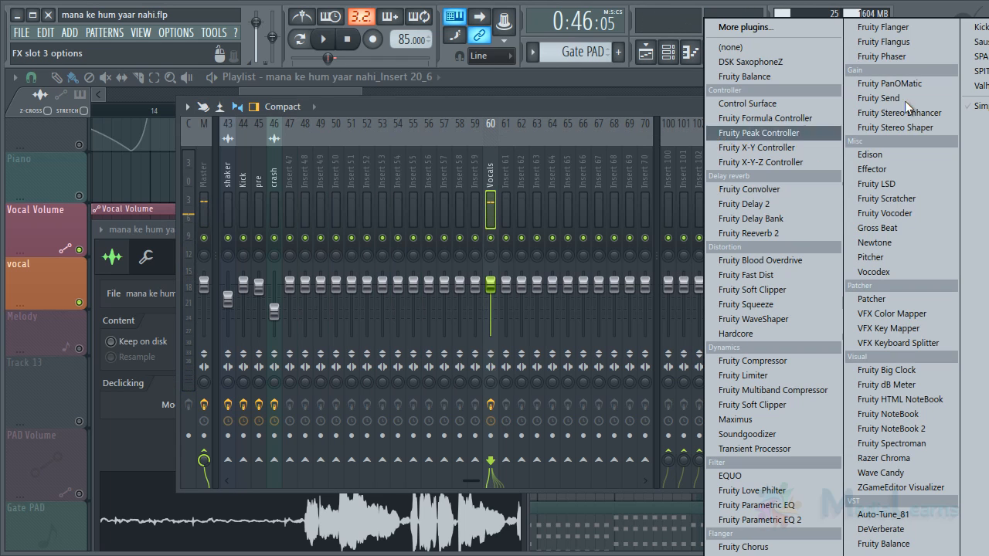
{"action": "left_click", "coordinate": [777, 520]}
{"action": "left_click_drag", "start_coordinate": [419, 230], "coordinate": [744, 187]}
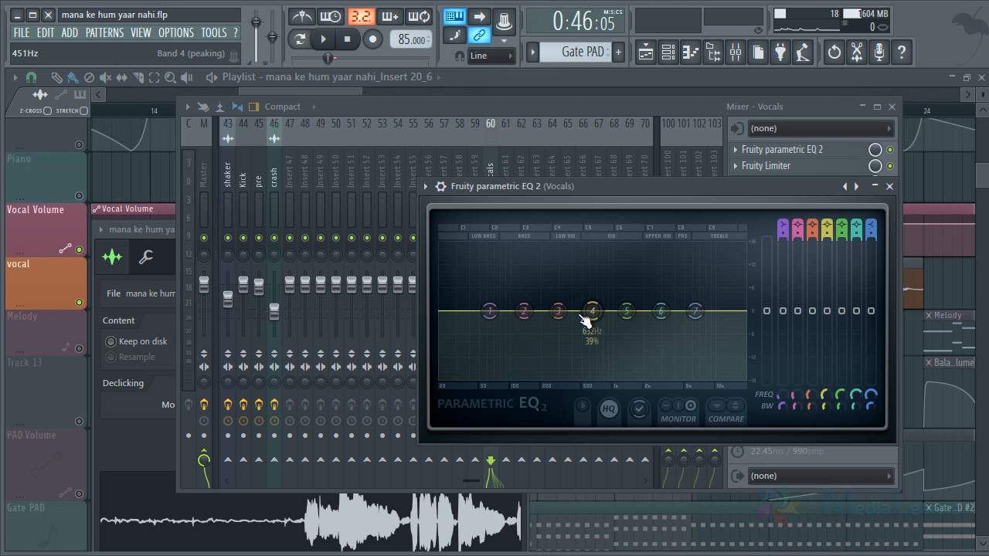
Boost band 4 of the second EQ into a narrow 4% peak and sweep it to 335 Hz while the vocal plays
{"action": "left_click_drag", "start_coordinate": [592, 323], "coordinate": [556, 237]}
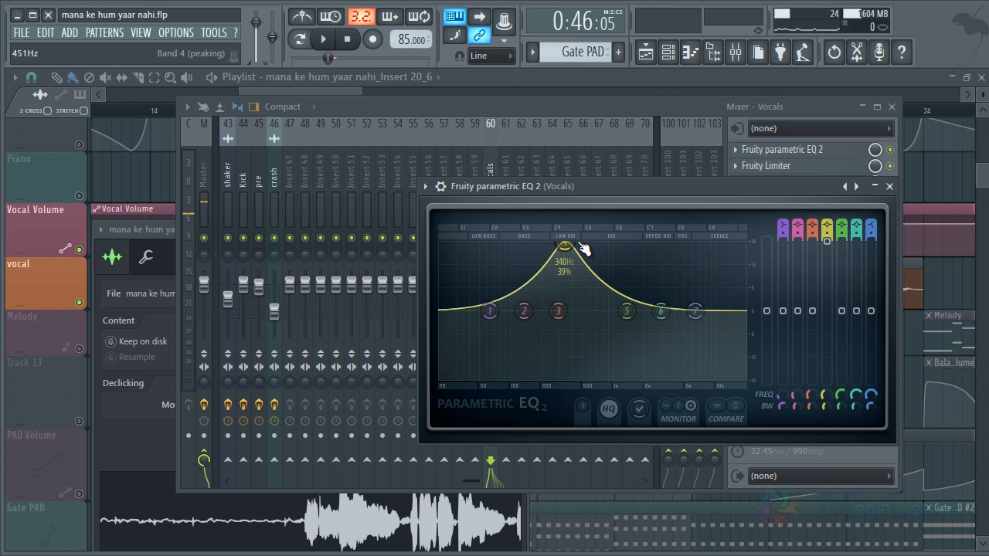
{"action": "scroll", "coordinate": [582, 248], "scroll_direction": "down", "scroll_amount": 6}
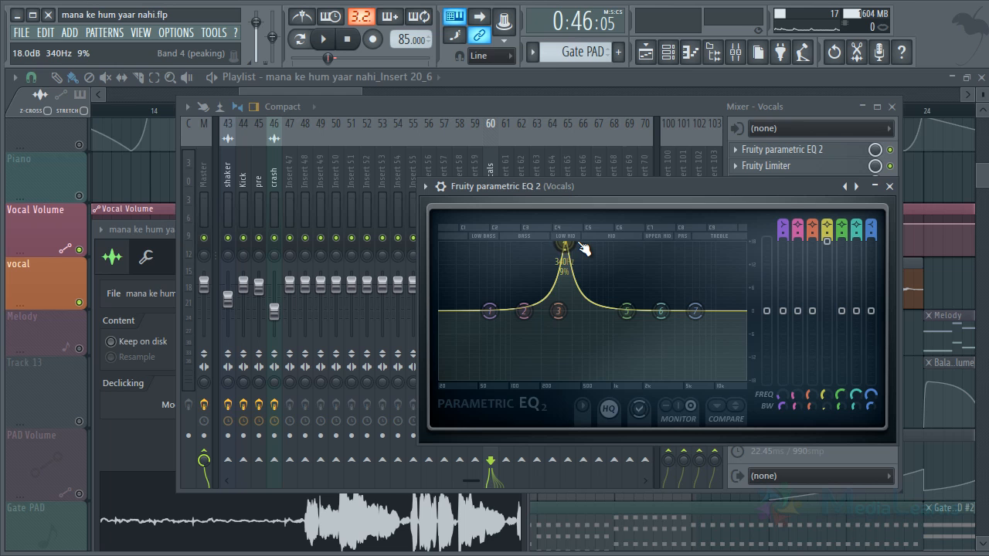
{"action": "key", "text": "space"}
{"action": "scroll", "coordinate": [578, 245], "scroll_direction": "down", "scroll_amount": 1}
{"action": "left_click_drag", "start_coordinate": [578, 245], "coordinate": [581, 254]}
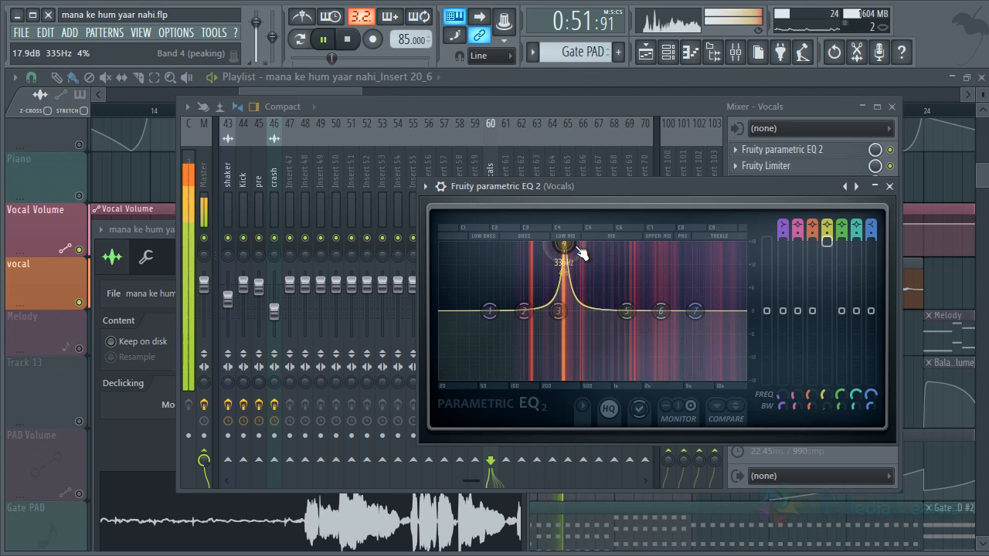
{"action": "key", "text": "space"}
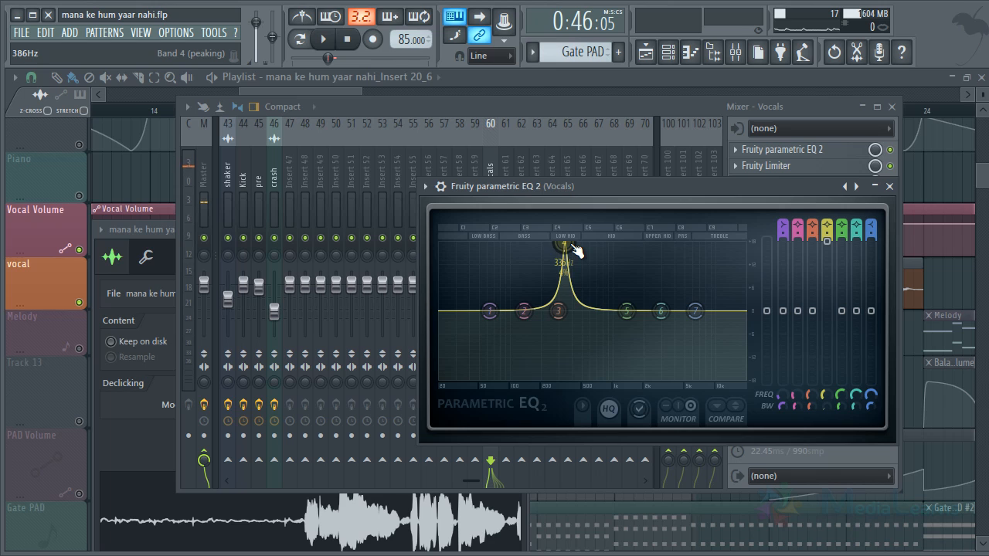
Narrow band 4 to 0% bandwidth and pull its level down to a moderate cut at 335 Hz
{"action": "scroll", "coordinate": [577, 251], "scroll_direction": "down", "scroll_amount": 3}
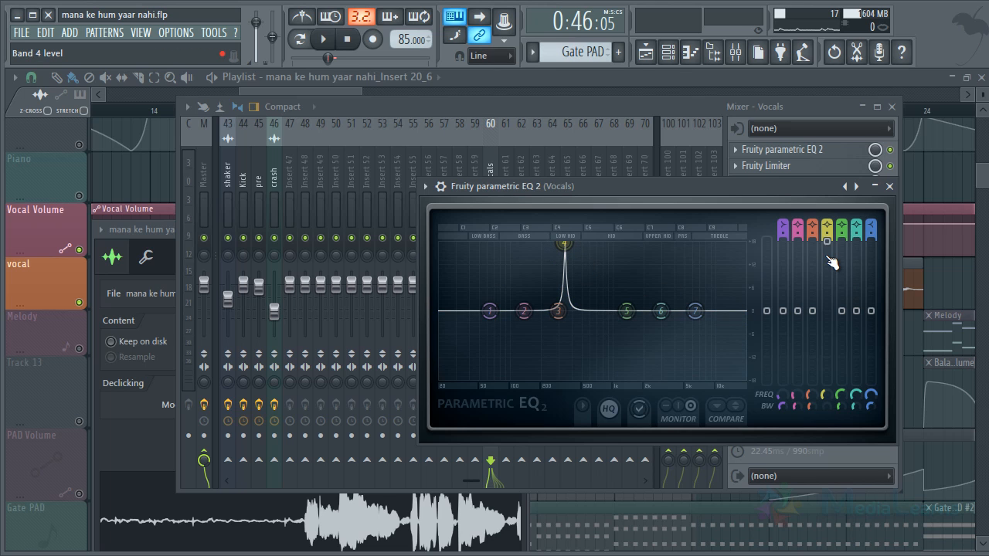
{"action": "left_click_drag", "start_coordinate": [828, 248], "coordinate": [842, 452]}
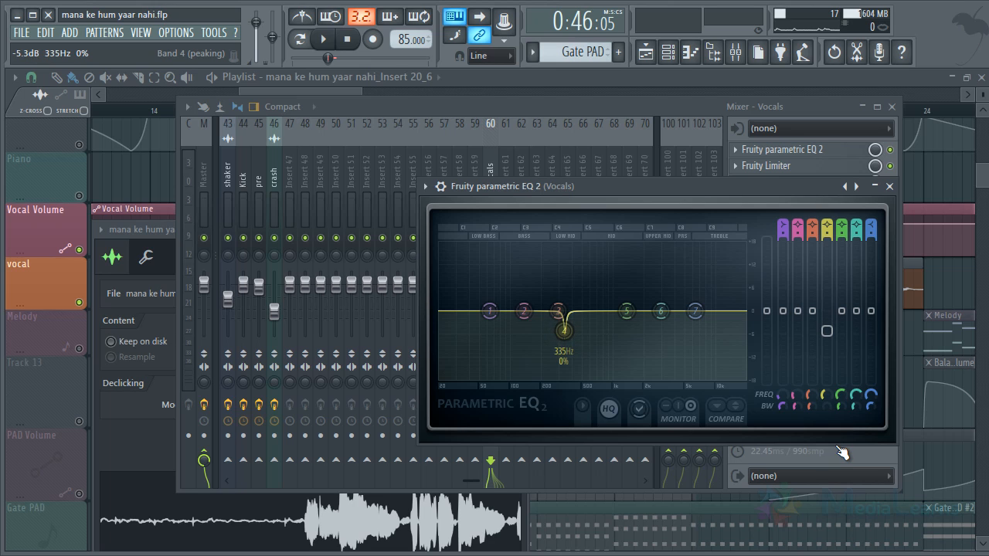
{"action": "mouse_move", "coordinate": [843, 452]}
{"action": "left_mouse_down"}
{"action": "mouse_move", "coordinate": [839, 469]}
{"action": "mouse_move", "coordinate": [848, 8]}
{"action": "mouse_move", "coordinate": [838, 44]}
{"action": "mouse_move", "coordinate": [839, 490]}
{"action": "mouse_move", "coordinate": [857, 447]}
{"action": "left_mouse_up"}
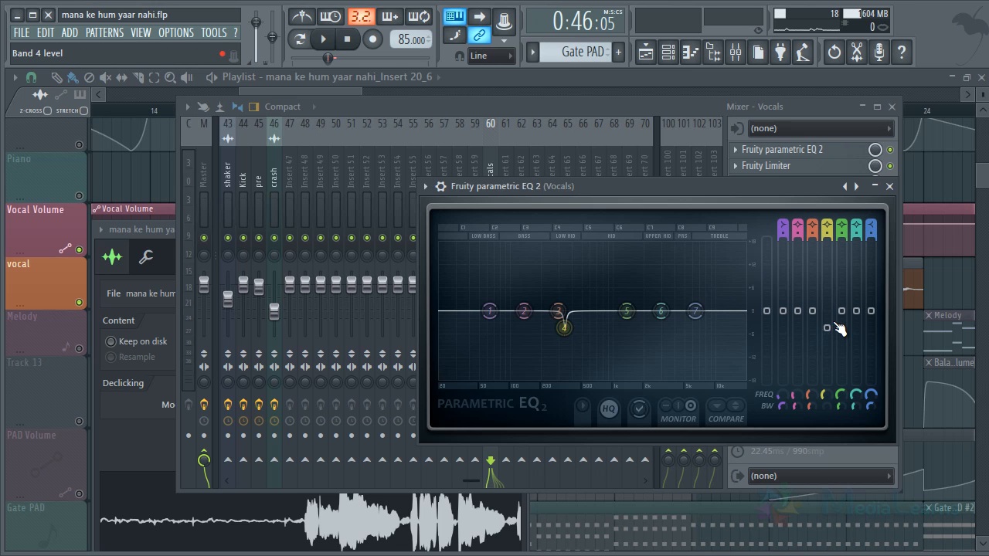
{"action": "left_click_drag", "start_coordinate": [839, 330], "coordinate": [839, 329]}
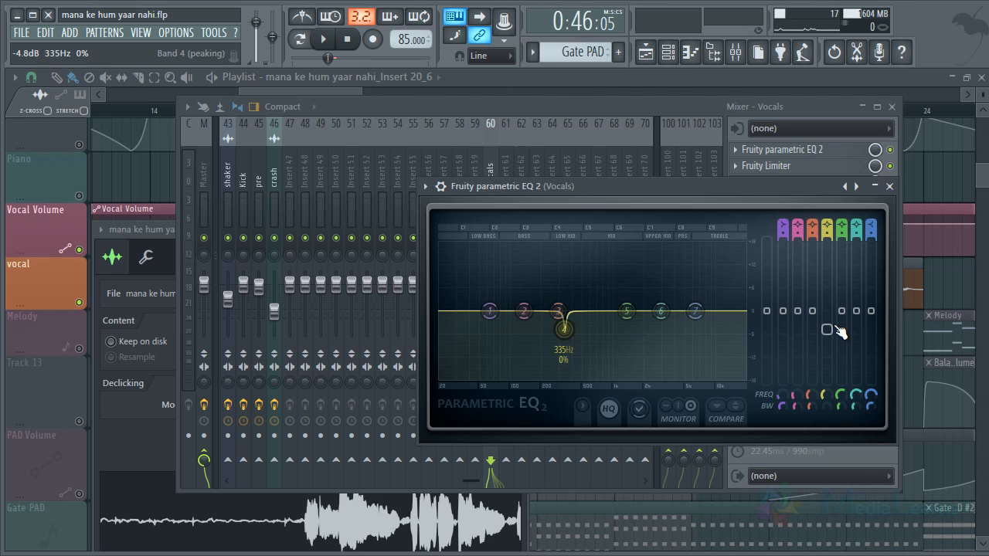
{"action": "left_click_drag", "start_coordinate": [840, 333], "coordinate": [833, 348]}
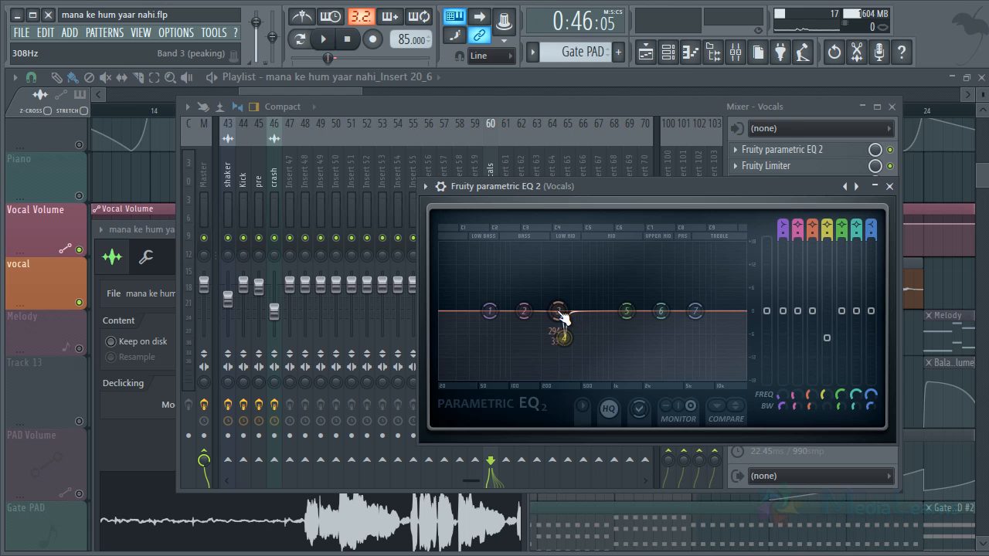
Boost band 5 into a narrow 4% peak and sweep it to 1398 Hz while the vocal plays
{"action": "key", "text": "space"}
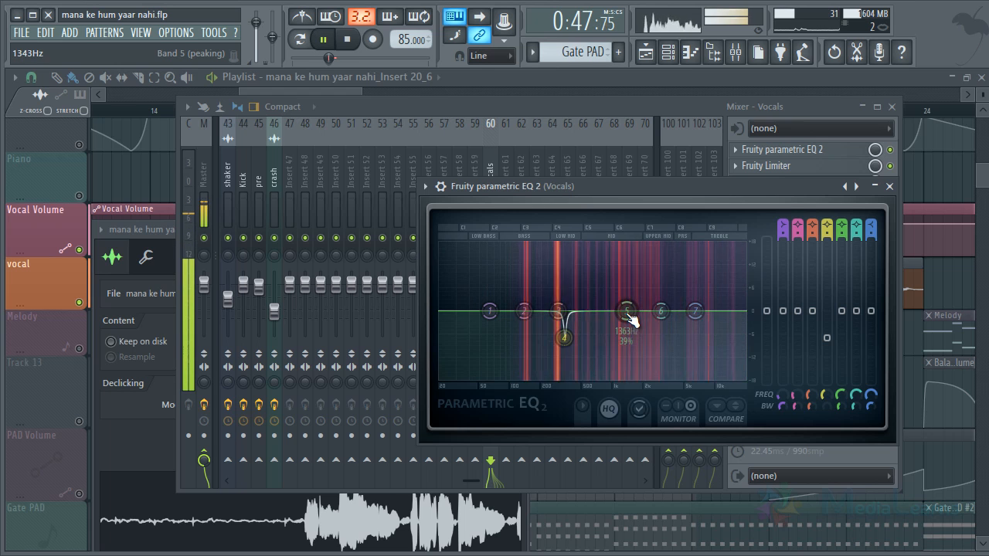
{"action": "left_click_drag", "start_coordinate": [627, 312], "coordinate": [629, 159]}
{"action": "scroll", "coordinate": [629, 159], "scroll_direction": "down", "scroll_amount": 5}
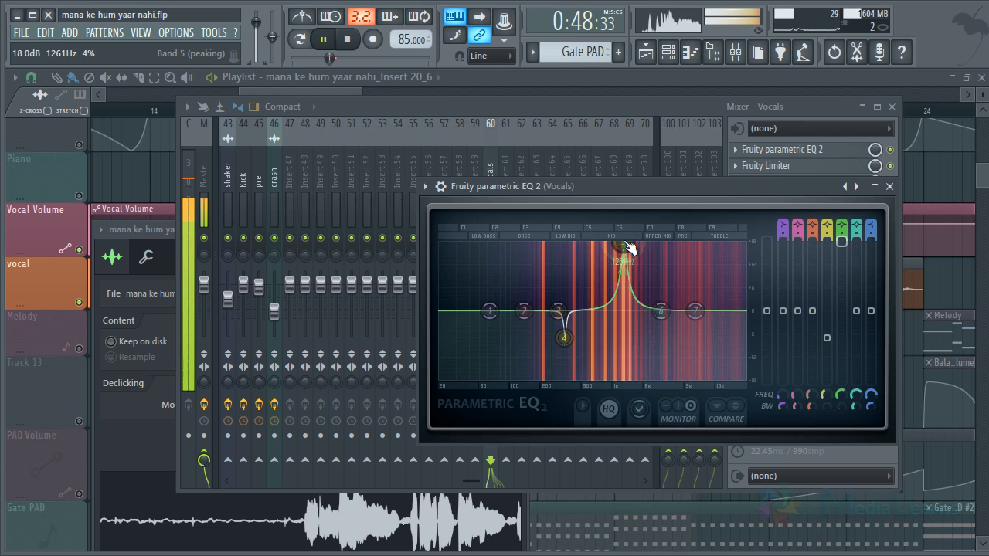
{"action": "mouse_move", "coordinate": [629, 246]}
{"action": "left_mouse_down"}
{"action": "mouse_move", "coordinate": [642, 252]}
{"action": "mouse_move", "coordinate": [627, 255]}
{"action": "mouse_move", "coordinate": [638, 255]}
{"action": "left_mouse_up"}
{"action": "key", "text": "space"}
{"action": "left_click_drag", "start_coordinate": [638, 251], "coordinate": [629, 254]}
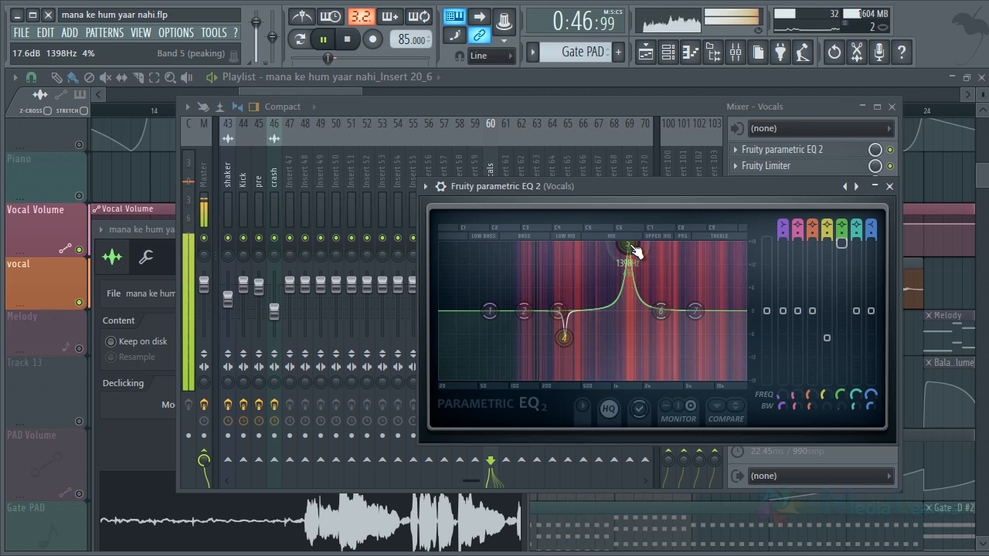
{"action": "key", "text": "space"}
Lower band 5 to a cut at 1398 Hz and readjust its bandwidth
{"action": "left_click", "coordinate": [848, 340]}
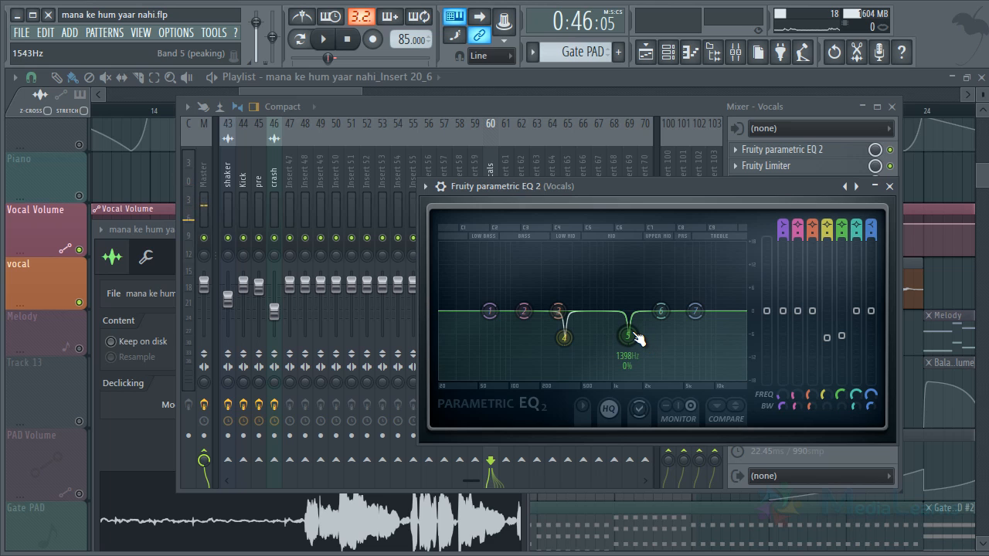
{"action": "scroll", "coordinate": [637, 338], "scroll_direction": "up", "scroll_amount": 5}
{"action": "scroll", "coordinate": [632, 325], "scroll_direction": "down", "scroll_amount": 4}
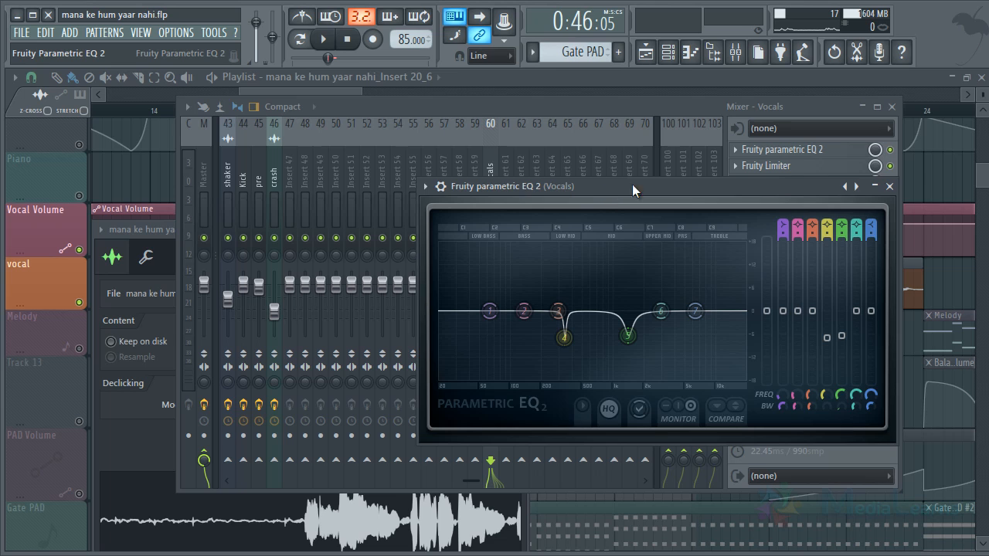
Sweep a narrow band 2 boost to about 131 Hz while the vocal plays, and lower it to a tighter cut
{"action": "left_click_drag", "start_coordinate": [632, 184], "coordinate": [567, 165]}
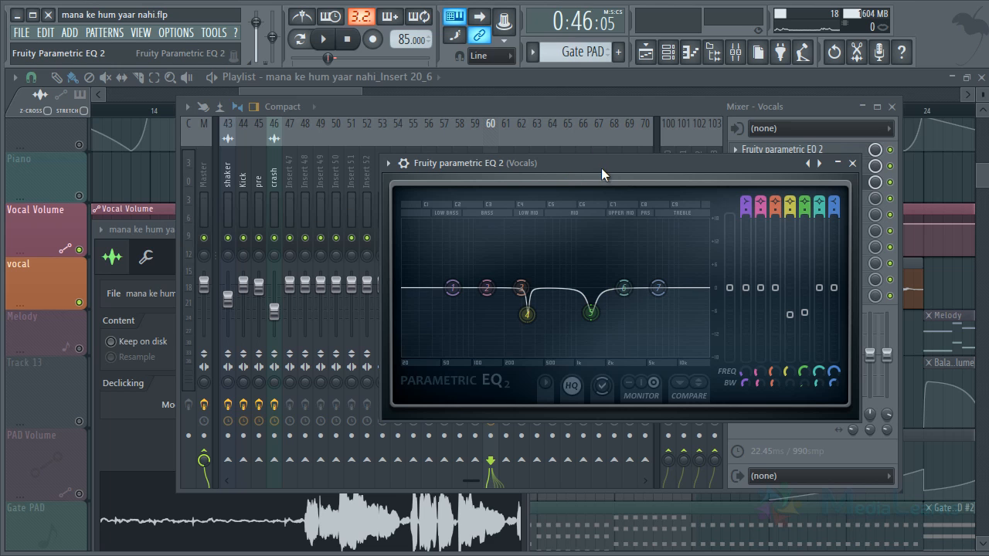
{"action": "left_click_drag", "start_coordinate": [487, 288], "coordinate": [485, 232]}
{"action": "scroll", "coordinate": [484, 230], "scroll_direction": "down", "scroll_amount": 5}
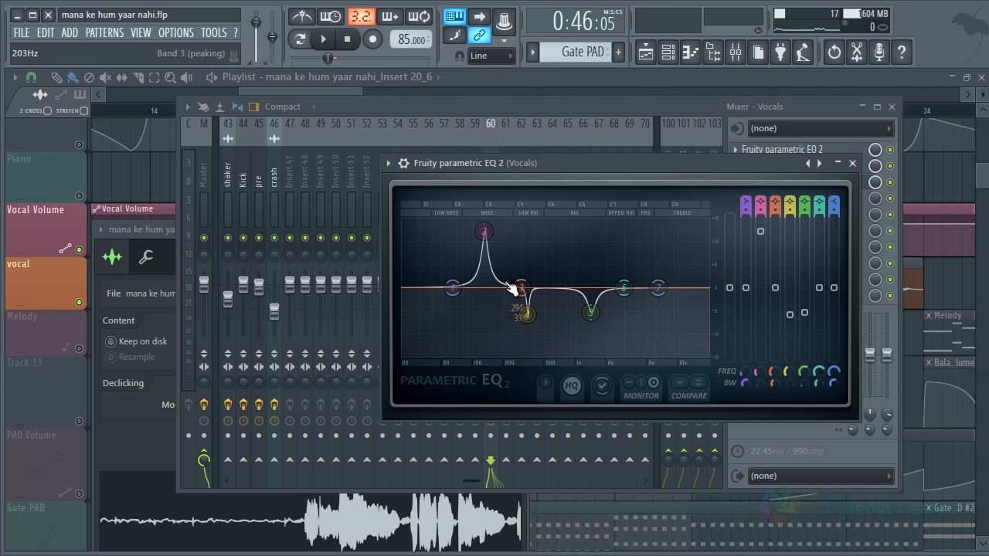
{"action": "scroll", "coordinate": [480, 236], "scroll_direction": "up", "scroll_amount": 4}
{"action": "key", "text": "space"}
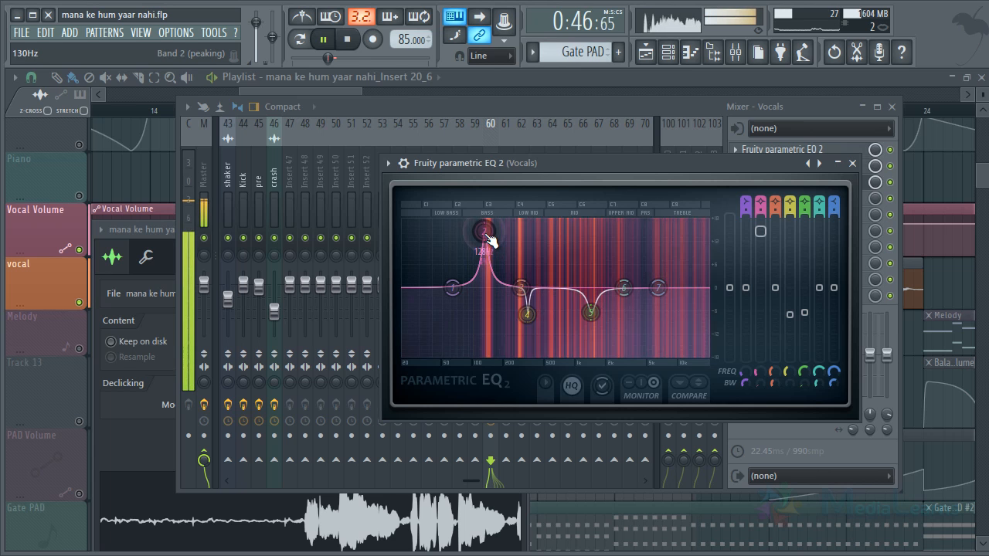
{"action": "left_click_drag", "start_coordinate": [488, 239], "coordinate": [492, 228]}
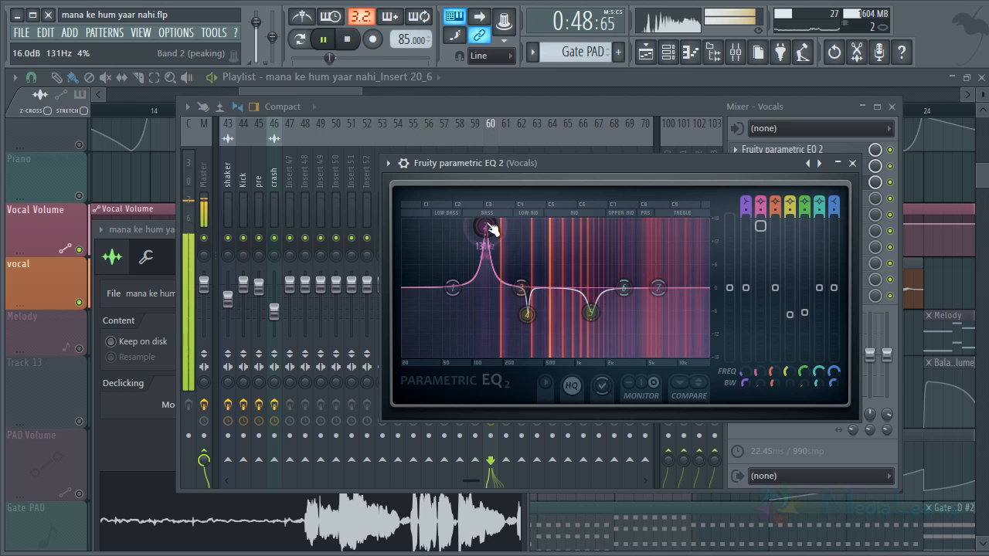
{"action": "scroll", "coordinate": [490, 226], "scroll_direction": "down", "scroll_amount": 5}
{"action": "key", "text": "space"}
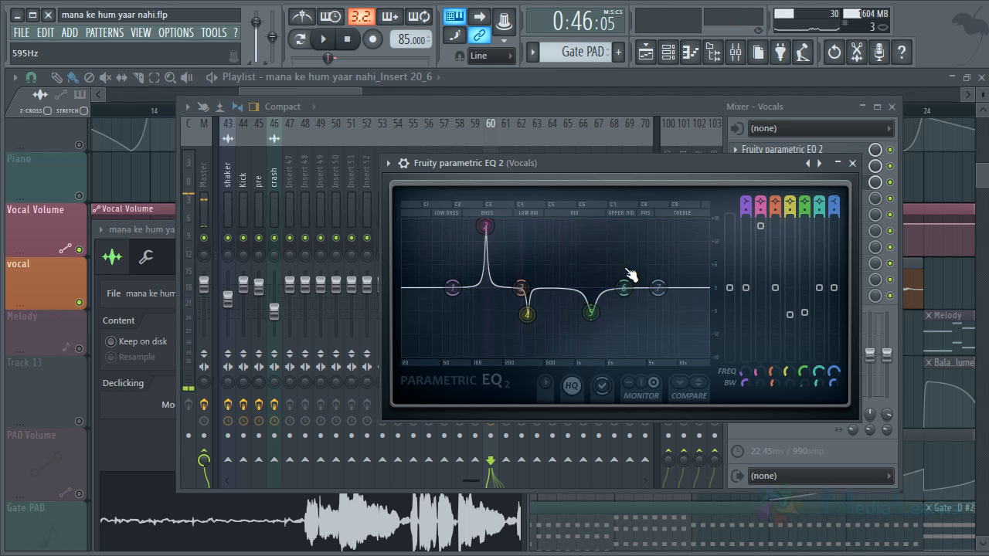
{"action": "left_click_drag", "start_coordinate": [760, 226], "coordinate": [761, 323]}
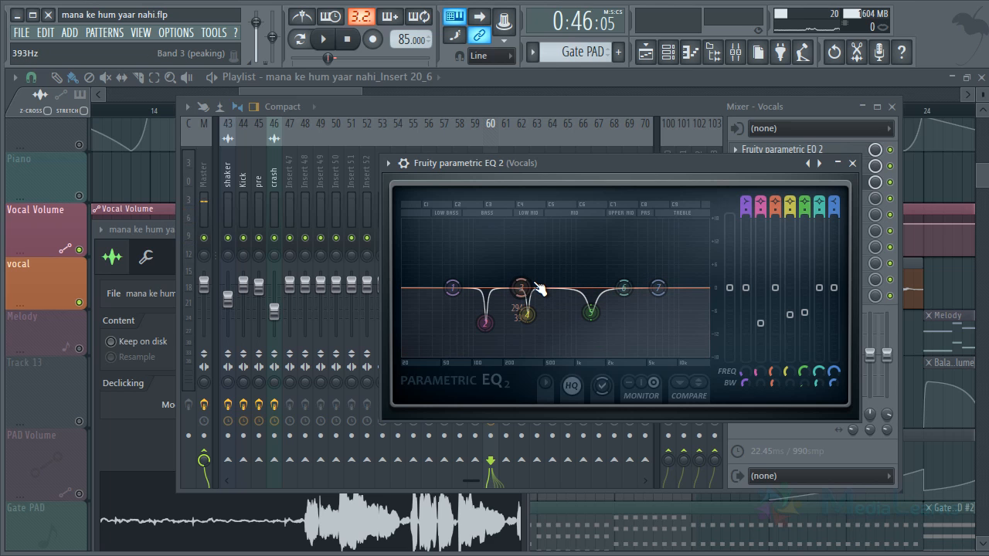
Sweep a narrow band 3 boost to just above band 5 while auditioning, pull it down to a cut, and close the EQ
{"action": "left_click_drag", "start_coordinate": [539, 291], "coordinate": [585, 217]}
{"action": "scroll", "coordinate": [658, 228], "scroll_direction": "down", "scroll_amount": 2}
{"action": "key", "text": "space"}
{"action": "scroll", "coordinate": [585, 217], "scroll_direction": "down", "scroll_amount": 4}
{"action": "key", "text": "space"}
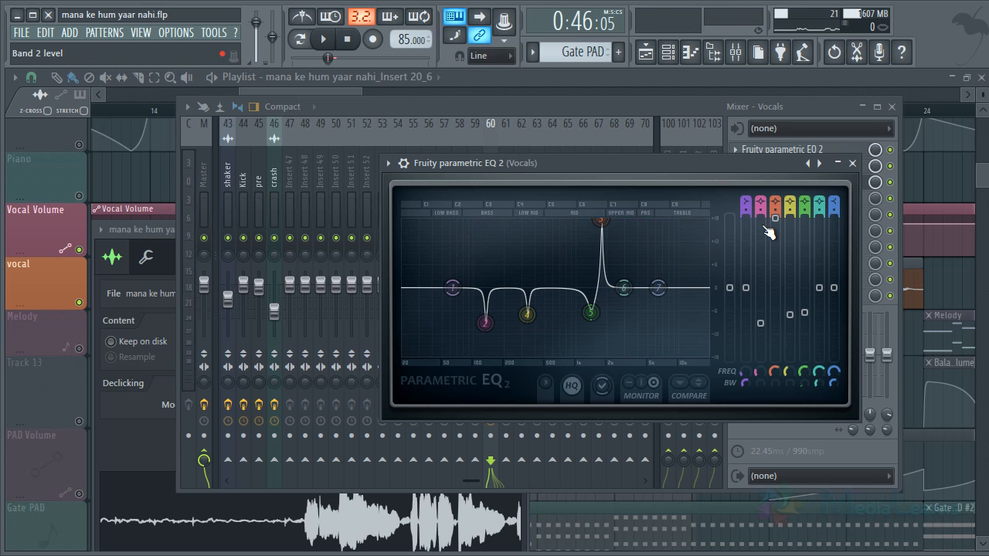
{"action": "left_click_drag", "start_coordinate": [779, 219], "coordinate": [792, 435]}
{"action": "left_click", "coordinate": [853, 163]}
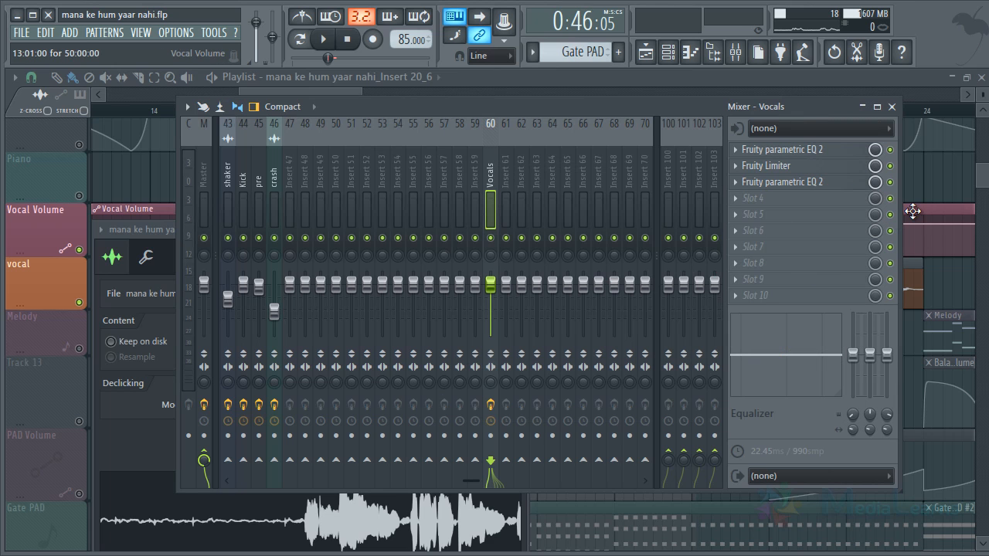
Play the vocal while toggling the second Fruity Parametric EQ 2 to compare the sound
{"action": "key", "text": "space"}
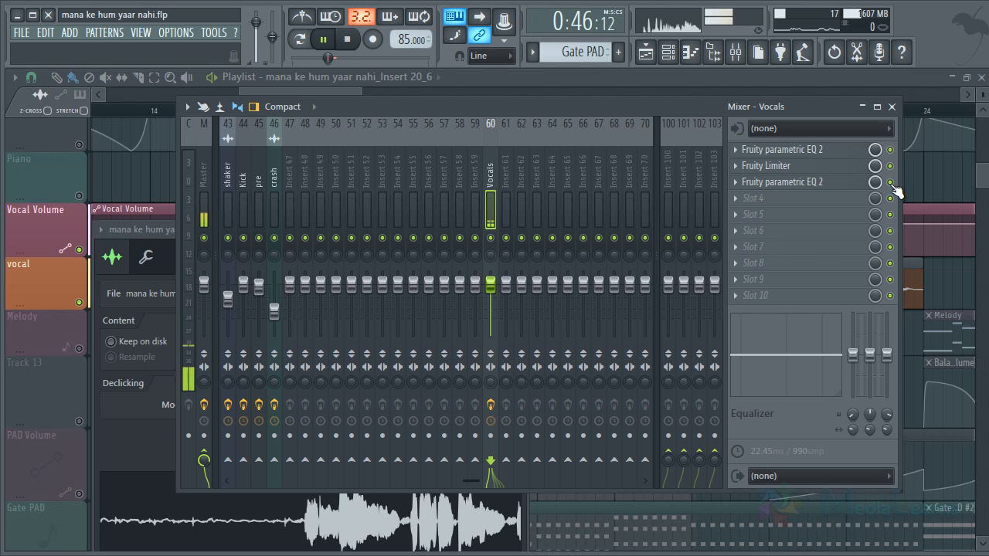
{"action": "left_click", "coordinate": [890, 182]}
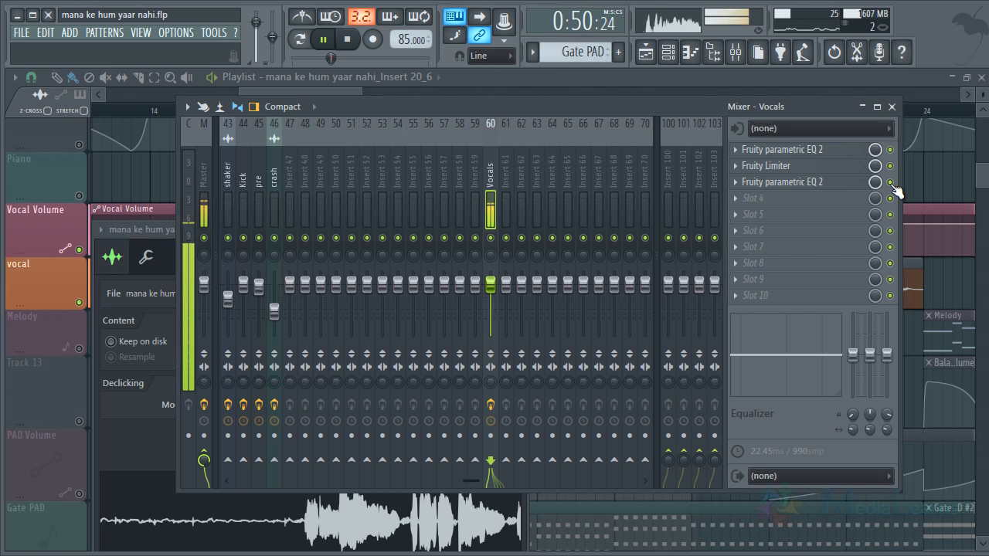
{"action": "key", "text": "space"}
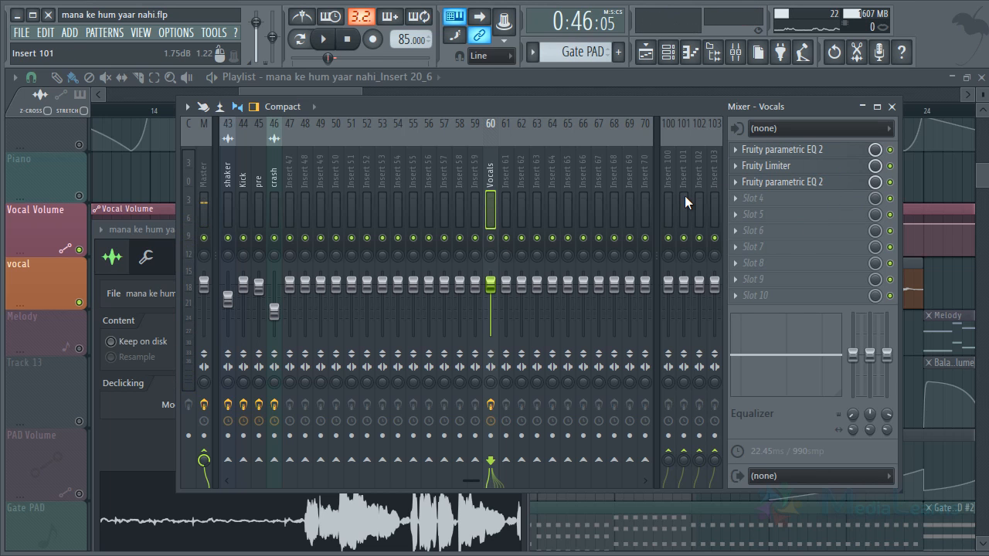
Load the SPITFISH de-esser in slot 4 of the Vocals track and move its window beside the effect slots
{"action": "left_click", "coordinate": [754, 200]}
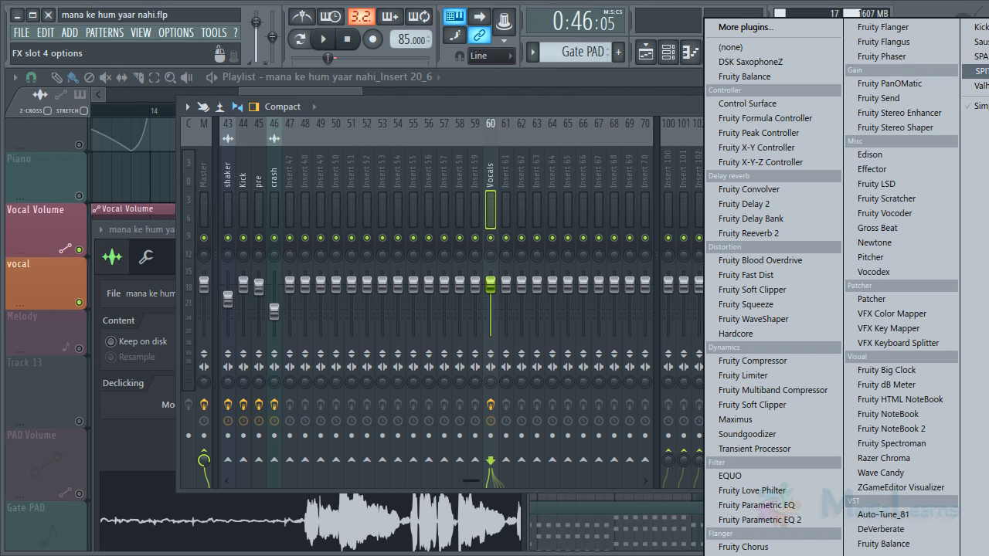
{"action": "left_click", "coordinate": [975, 70]}
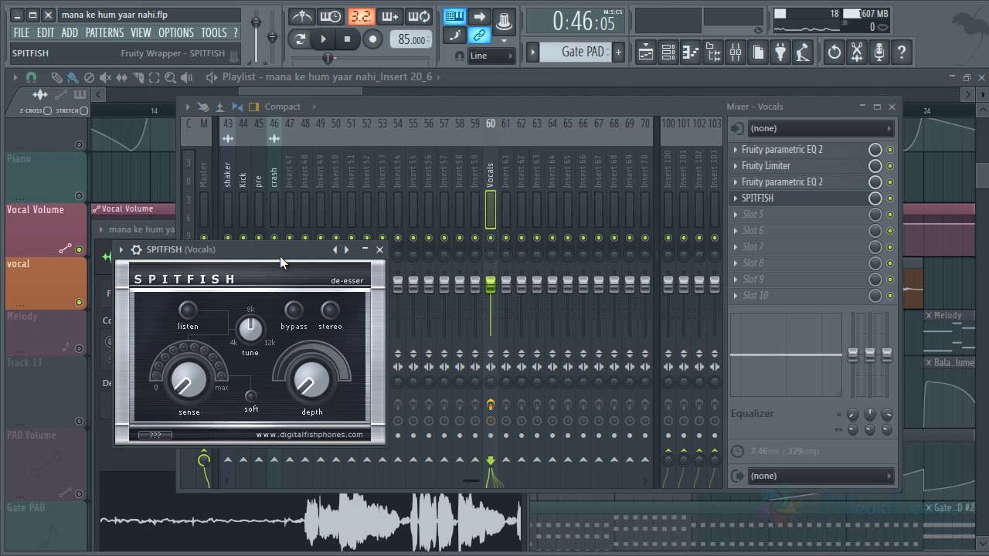
{"action": "left_click_drag", "start_coordinate": [284, 247], "coordinate": [640, 139]}
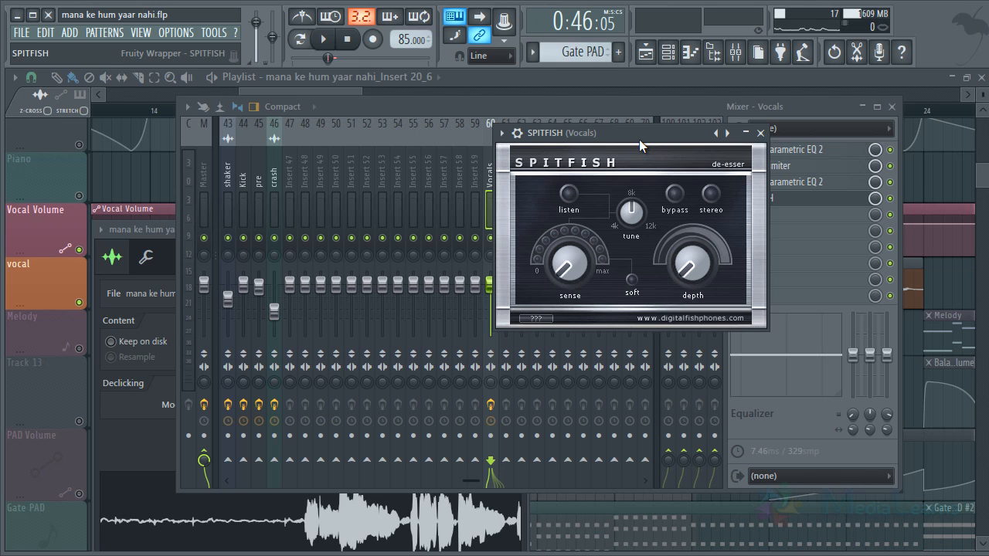
Open the Fruity Limiter, play the vocal and freeze its display to examine the waveform for sibilant parts, and close the limiter
{"action": "left_click", "coordinate": [796, 165]}
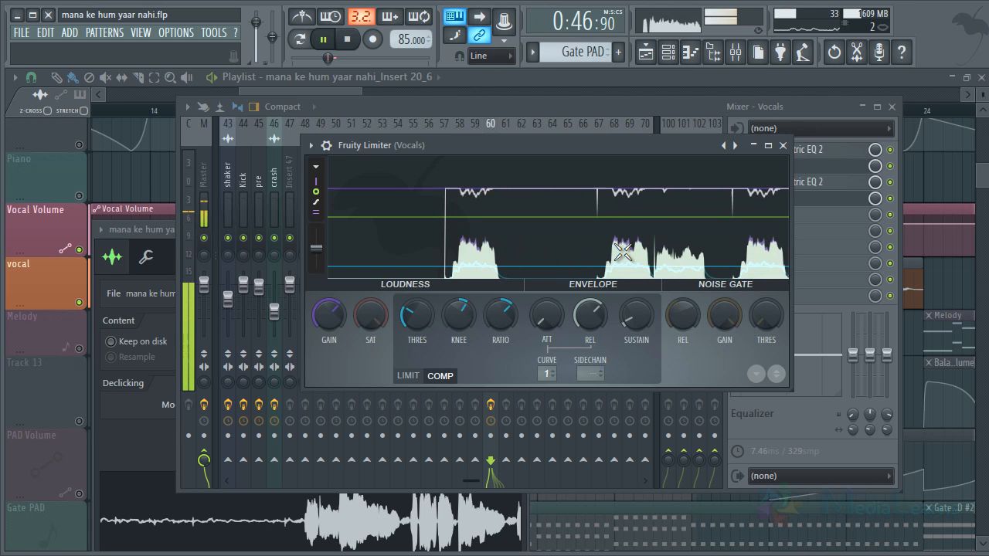
{"action": "left_click", "coordinate": [708, 248]}
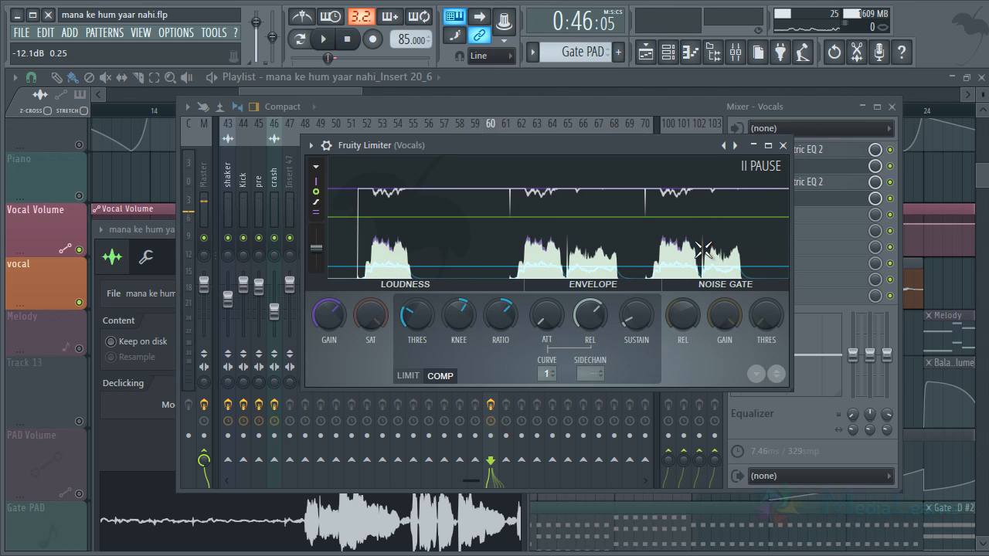
{"action": "key", "text": "space"}
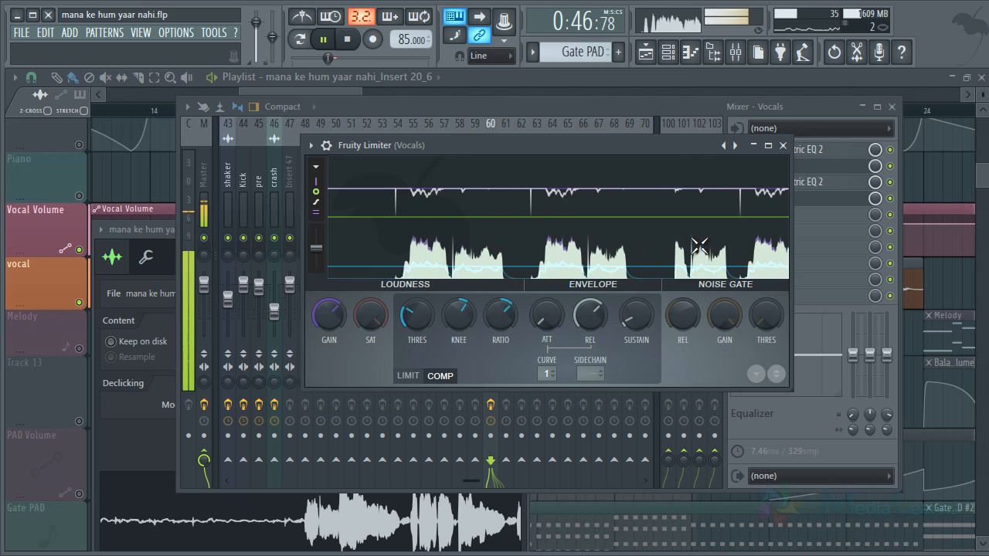
{"action": "key", "text": "space"}
{"action": "left_click", "coordinate": [699, 246]}
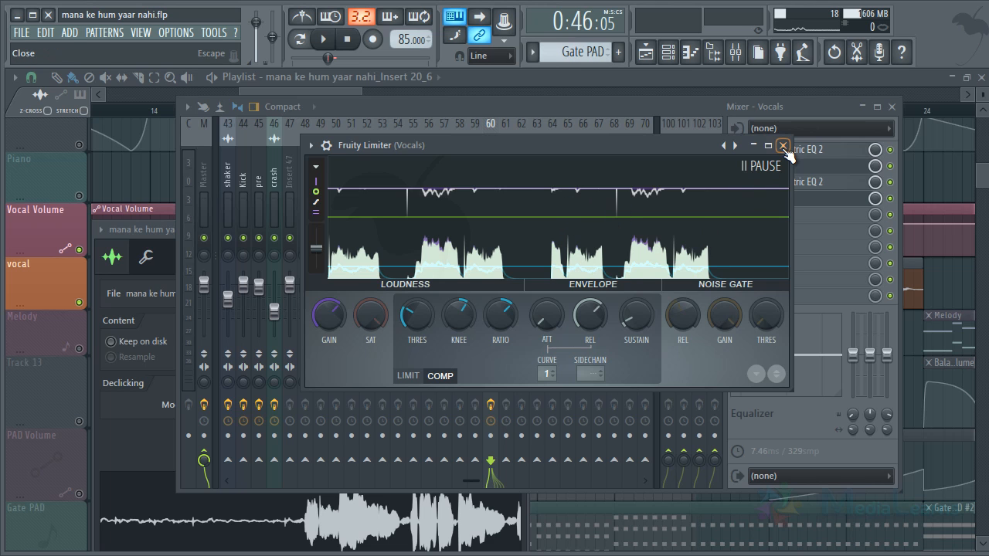
{"action": "left_click", "coordinate": [789, 178]}
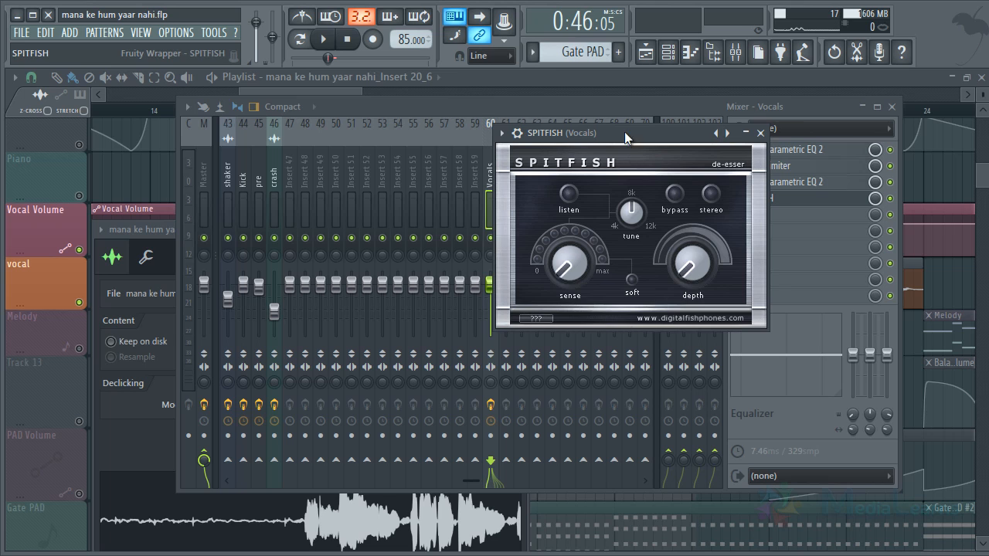
Try out the sense and depth knobs of SPITFISH, and load its male voice (soft) preset
{"action": "left_click_drag", "start_coordinate": [624, 132], "coordinate": [535, 147]}
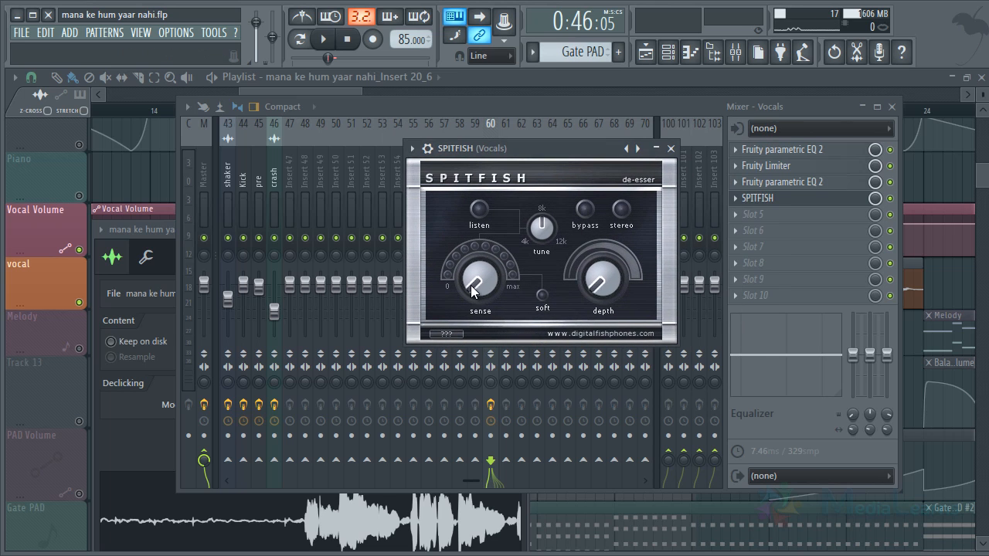
{"action": "left_click_drag", "start_coordinate": [471, 289], "coordinate": [473, 291]}
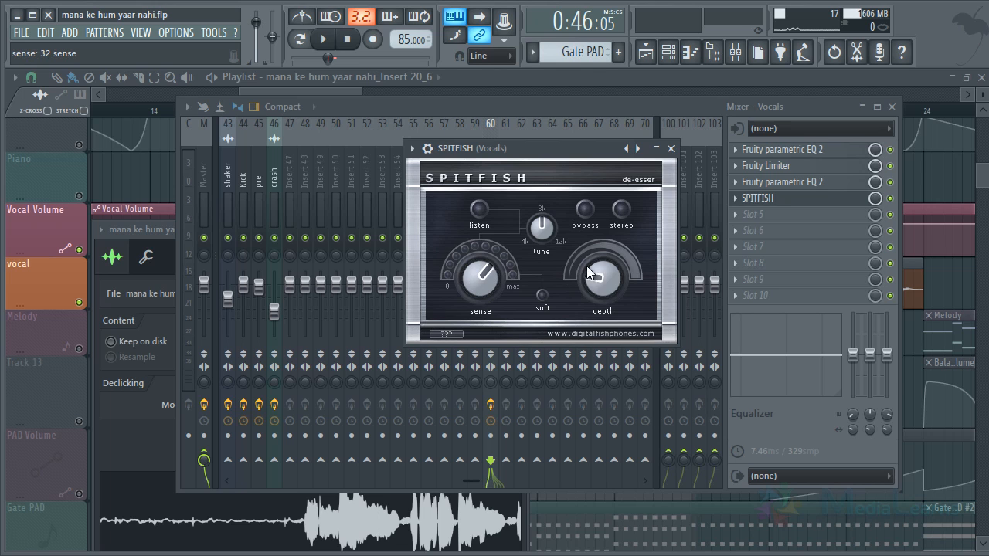
{"action": "left_click_drag", "start_coordinate": [590, 272], "coordinate": [615, 239]}
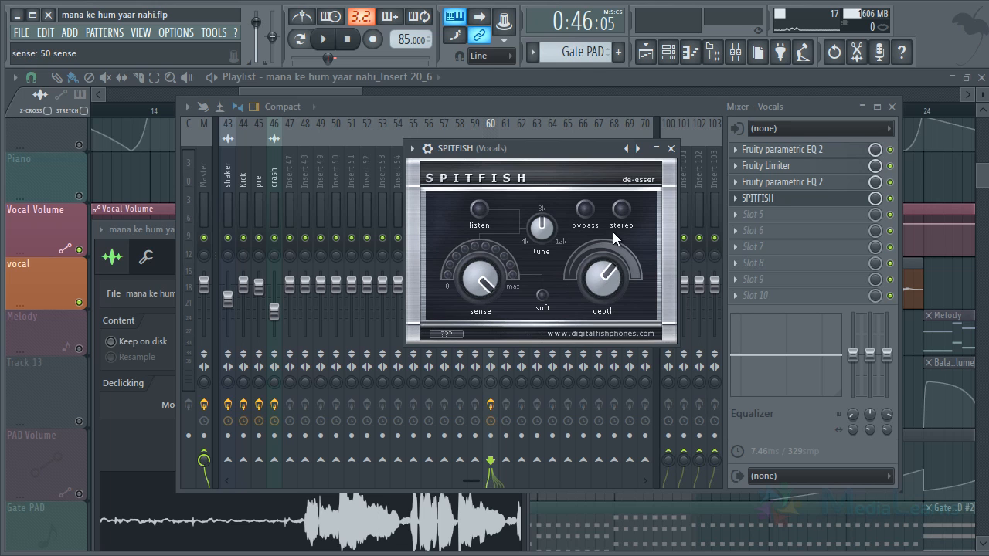
{"action": "right_click", "coordinate": [638, 149]}
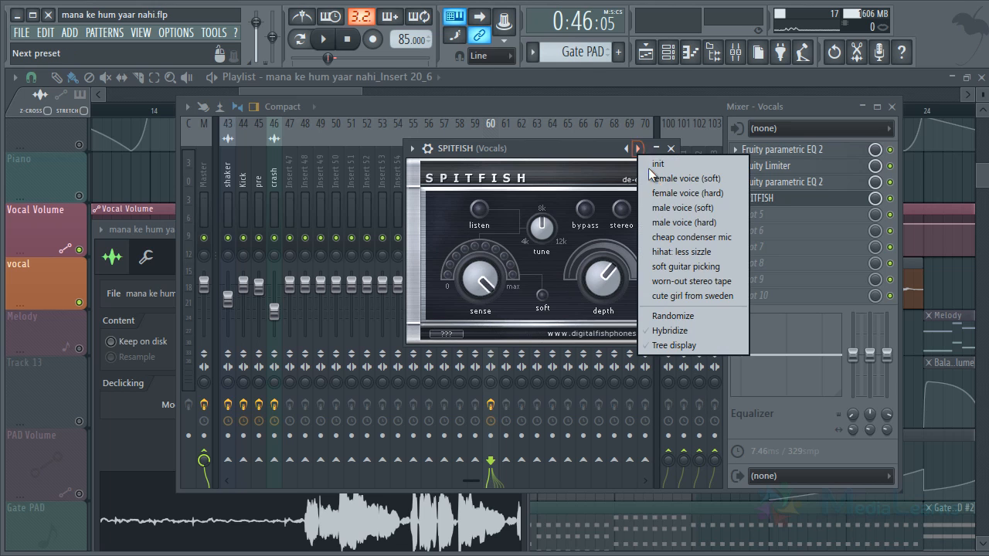
{"action": "left_click", "coordinate": [680, 208]}
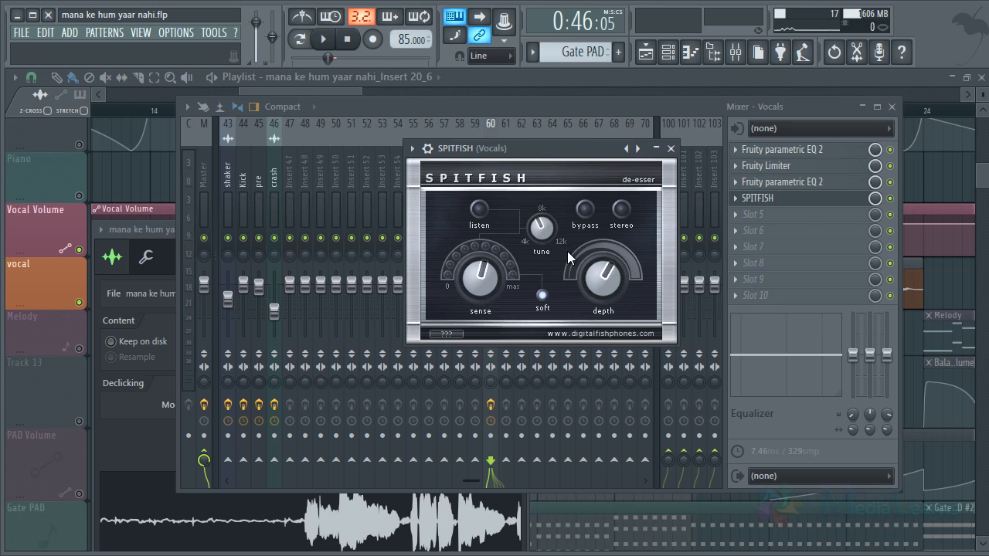
Play the vocal twice to audition the SPITFISH preset at its sense and depth settings, and close the plugin window
{"action": "key", "text": "space"}
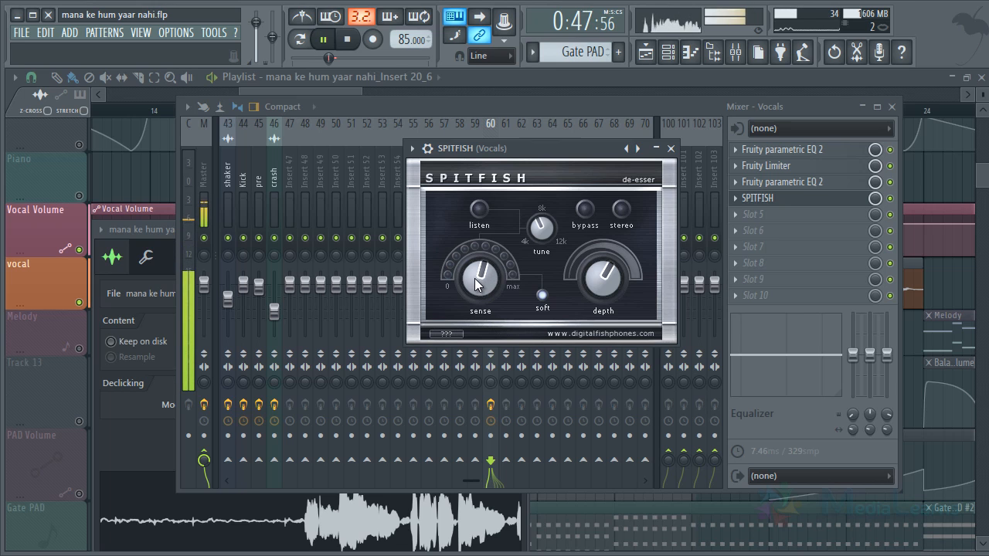
{"action": "key", "text": "space"}
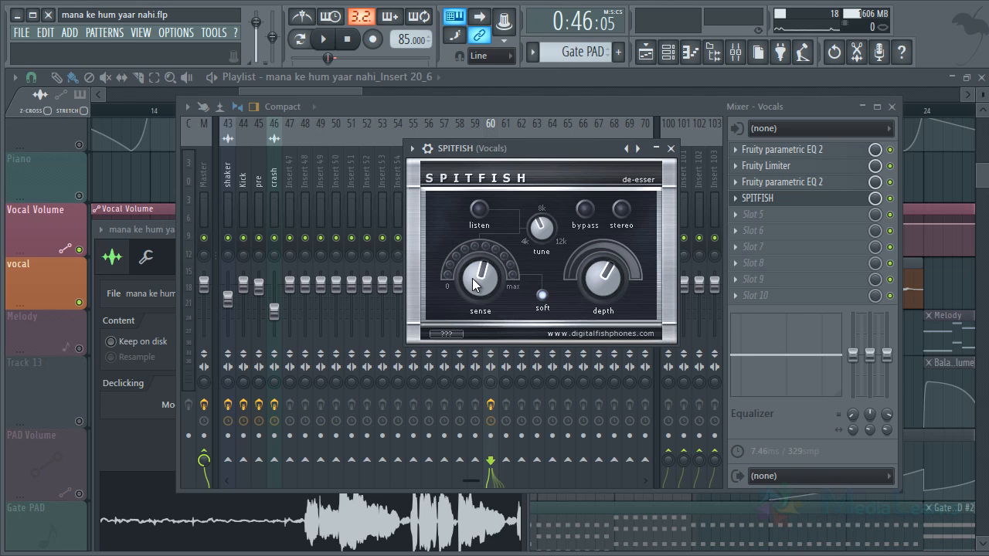
{"action": "left_click_drag", "start_coordinate": [473, 284], "coordinate": [481, 283]}
{"action": "key", "text": "space"}
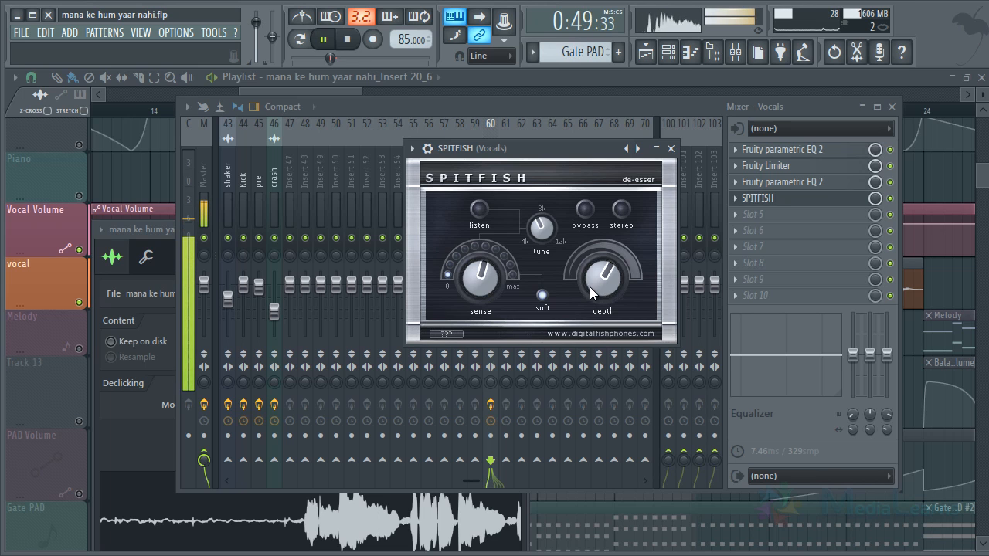
{"action": "key", "text": "space"}
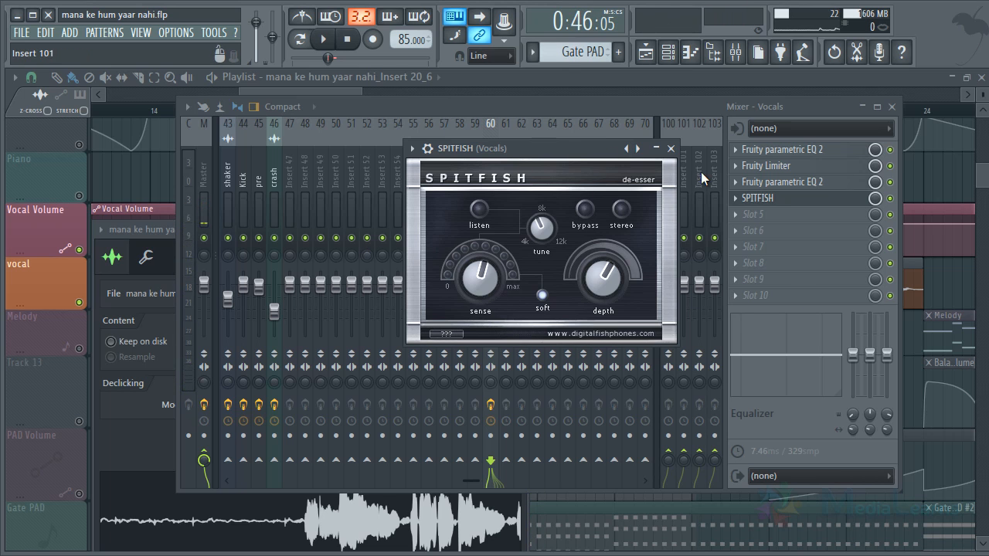
{"action": "left_click", "coordinate": [671, 148]}
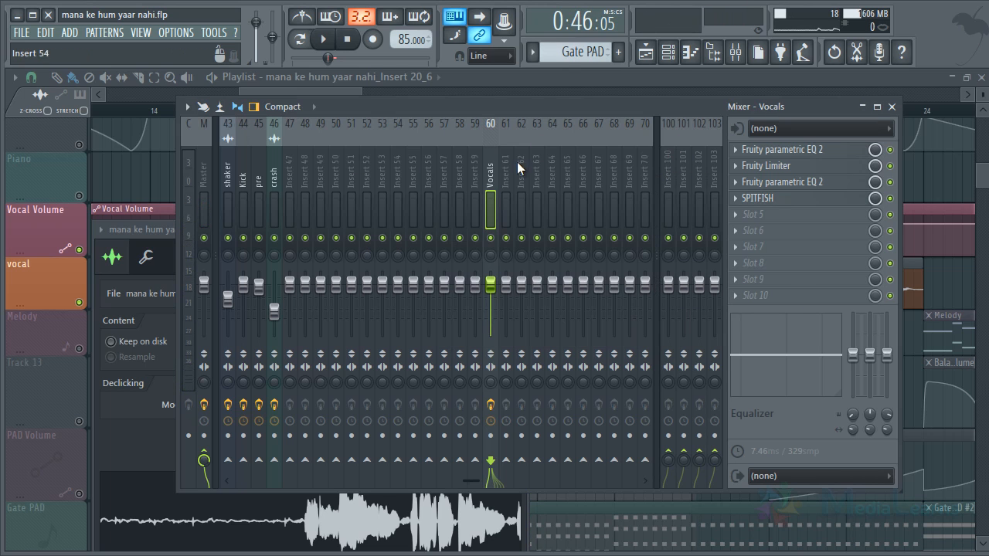
Shift the mixer window aside and load Auto-Tune_81 in slot 7 of the Vocals track
{"action": "left_click_drag", "start_coordinate": [510, 109], "coordinate": [476, 109]}
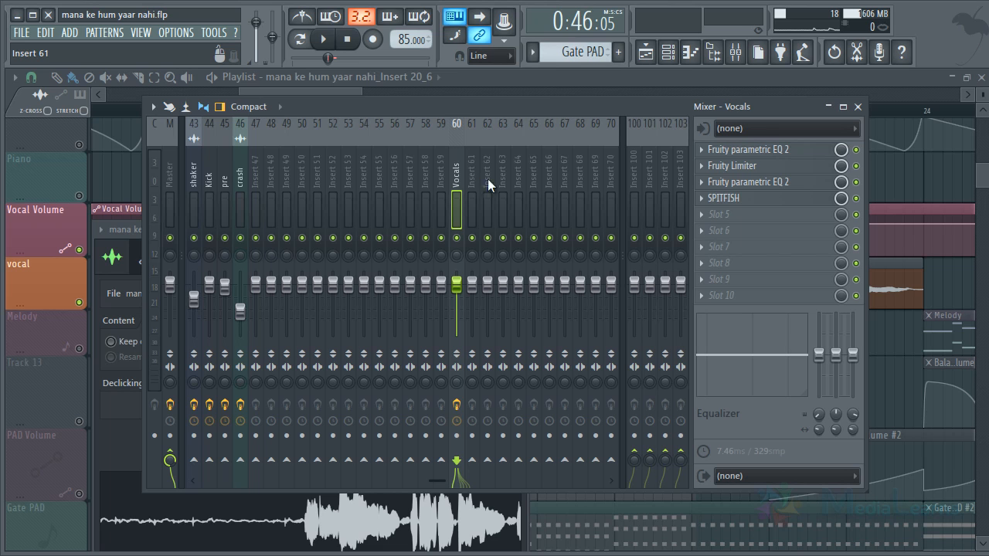
{"action": "left_click", "coordinate": [728, 252]}
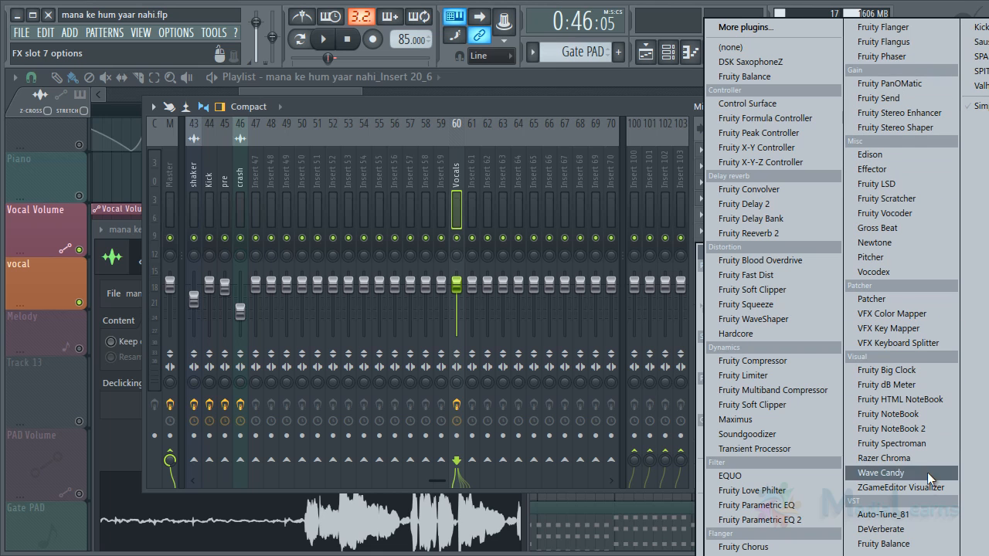
{"action": "left_click", "coordinate": [888, 515]}
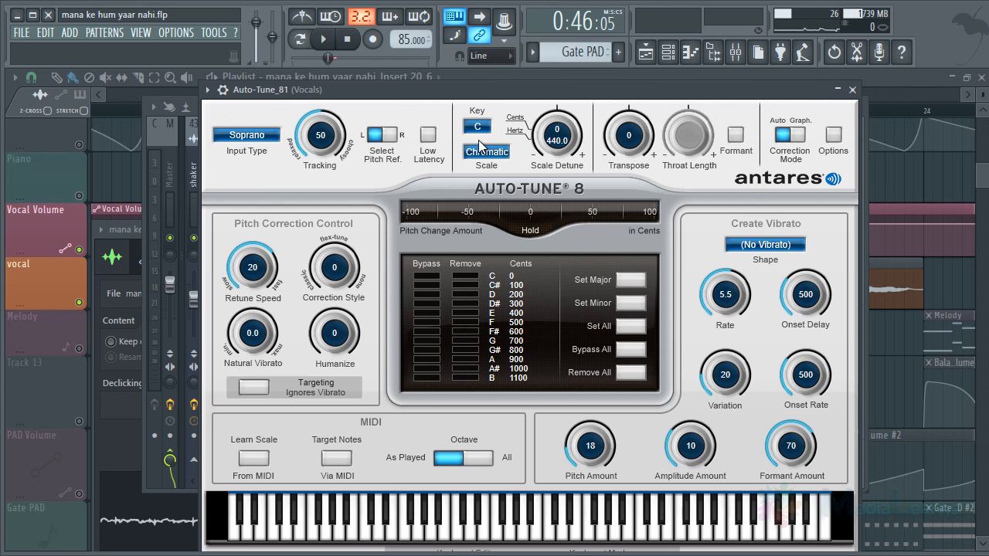
Set the Auto-Tune key to F and the scale to Major
{"action": "left_click", "coordinate": [479, 133]}
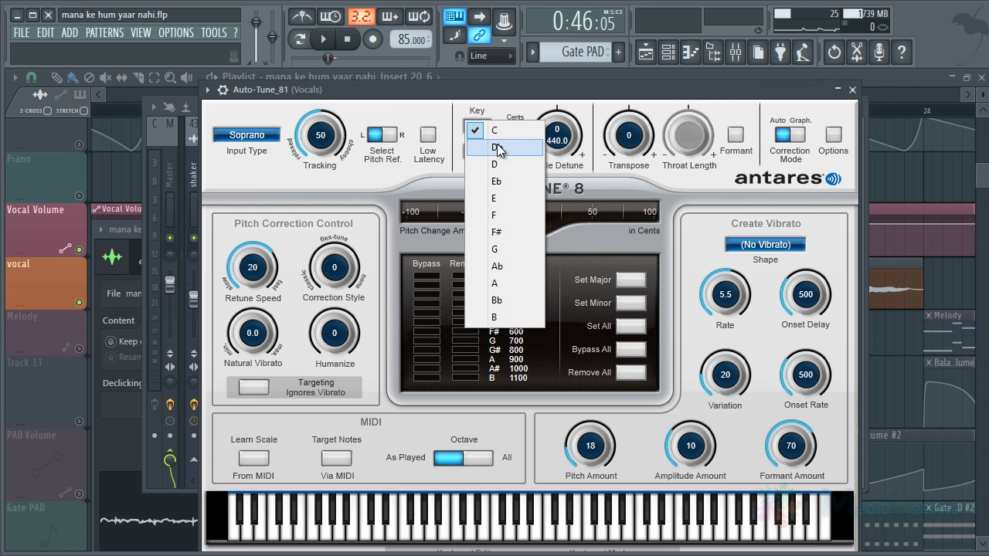
{"action": "left_click", "coordinate": [482, 145]}
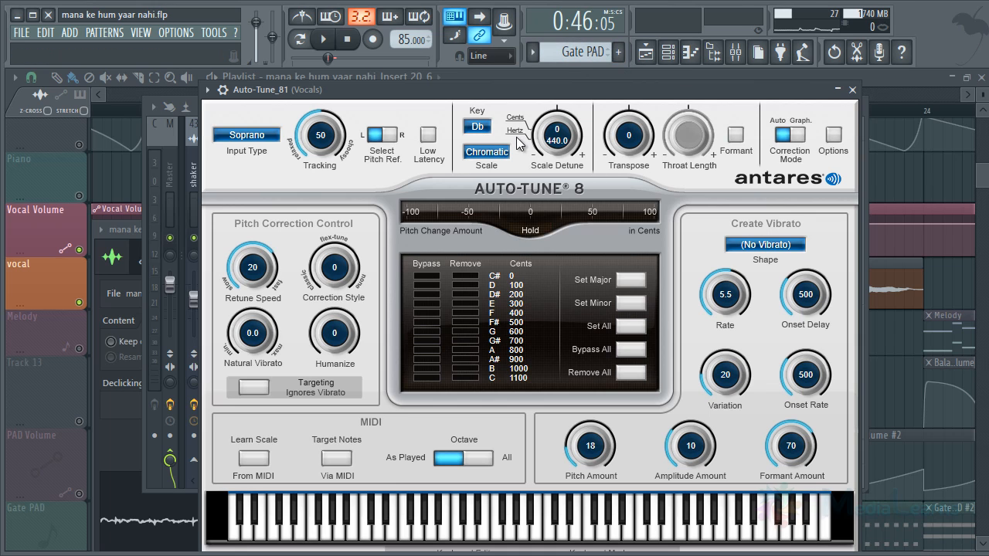
{"action": "left_click", "coordinate": [486, 128]}
{"action": "left_click", "coordinate": [503, 217]}
{"action": "left_click", "coordinate": [487, 153]}
{"action": "left_click", "coordinate": [495, 82]}
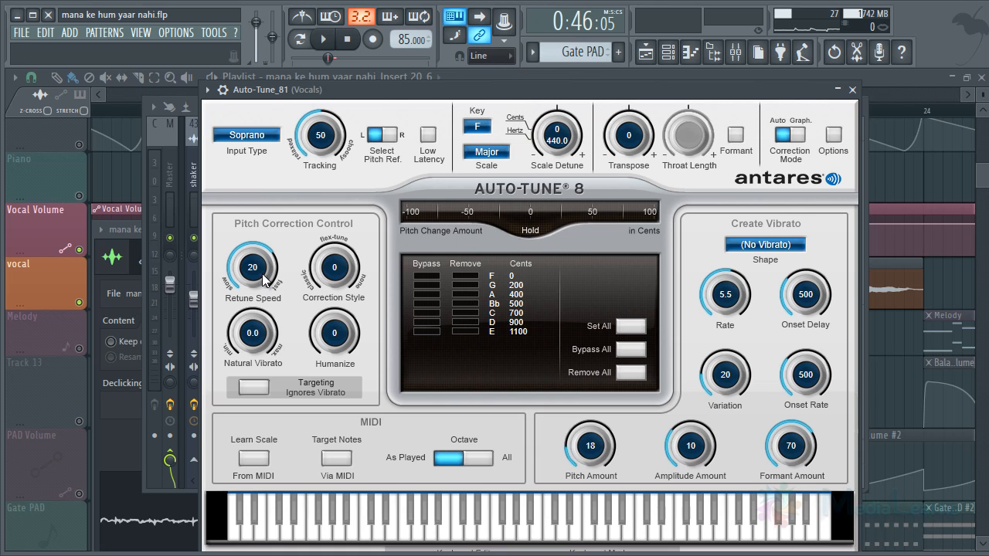
Audition the vocal with Auto-Tune's Retune Speed slowed to 198 and with it at the fastest value, 0
{"action": "left_click_drag", "start_coordinate": [260, 293], "coordinate": [259, 267]}
{"action": "mouse_move", "coordinate": [255, 268]}
{"action": "left_mouse_down"}
{"action": "mouse_move", "coordinate": [261, 302]}
{"action": "mouse_move", "coordinate": [255, 280]}
{"action": "left_mouse_up"}
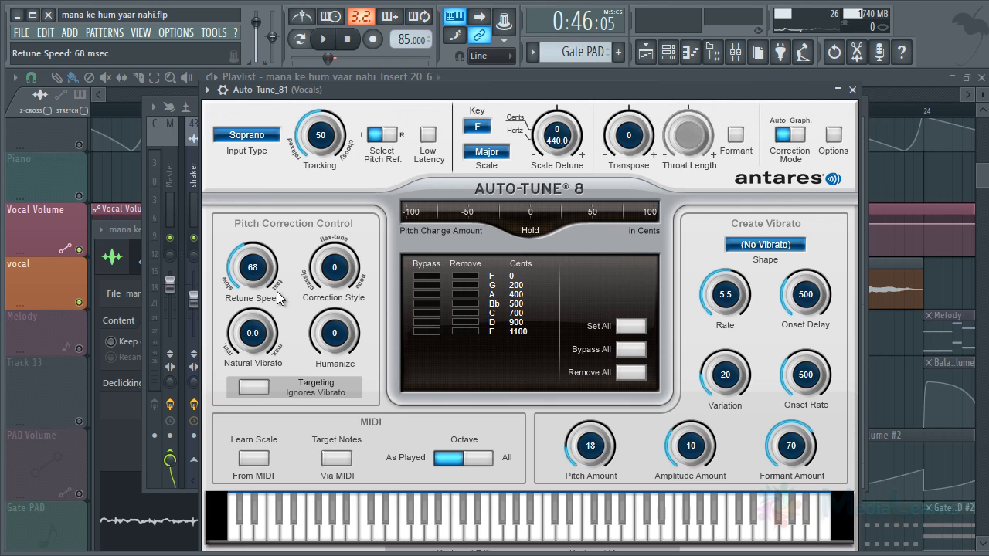
{"action": "left_click_drag", "start_coordinate": [256, 270], "coordinate": [261, 303]}
{"action": "left_click", "coordinate": [332, 43]}
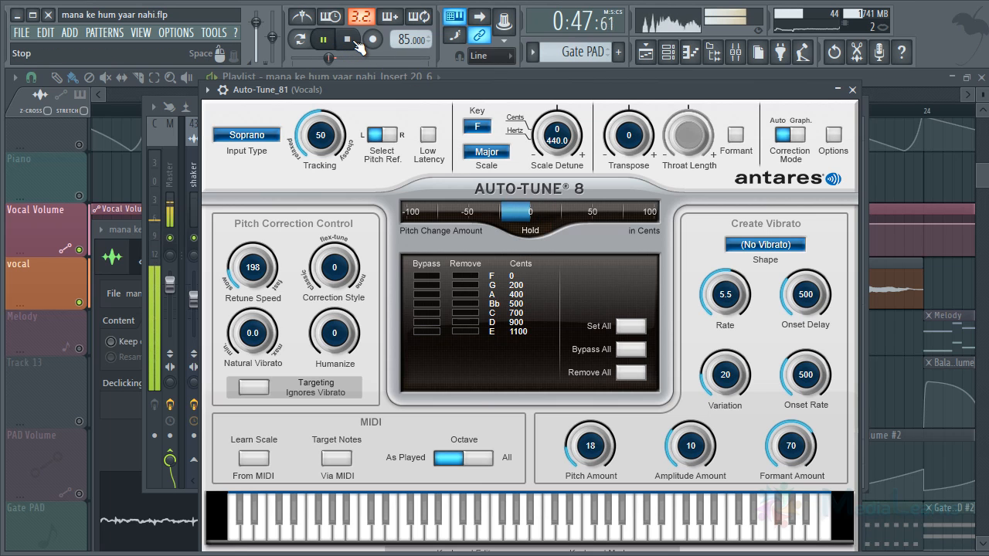
{"action": "left_click", "coordinate": [355, 43]}
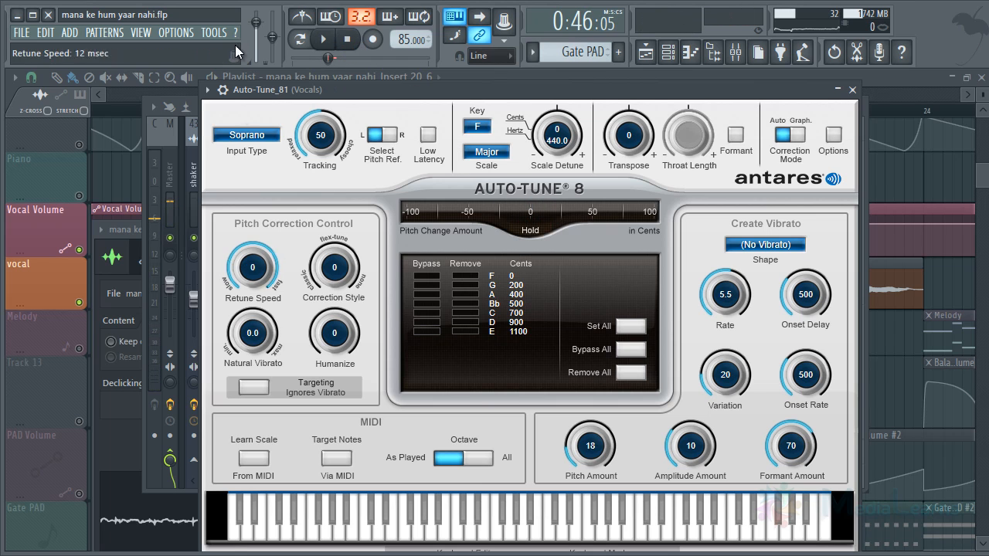
{"action": "left_click", "coordinate": [323, 38]}
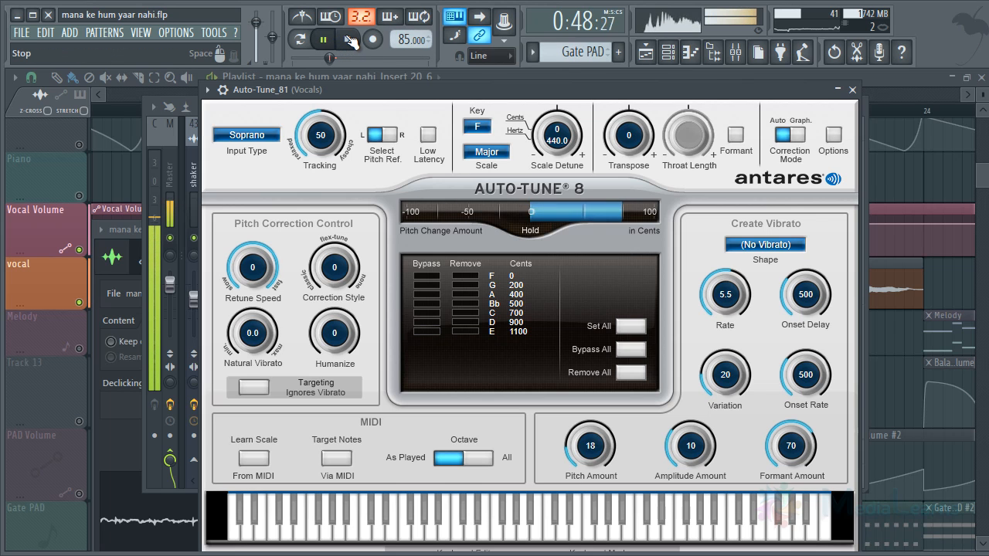
{"action": "left_click", "coordinate": [350, 41]}
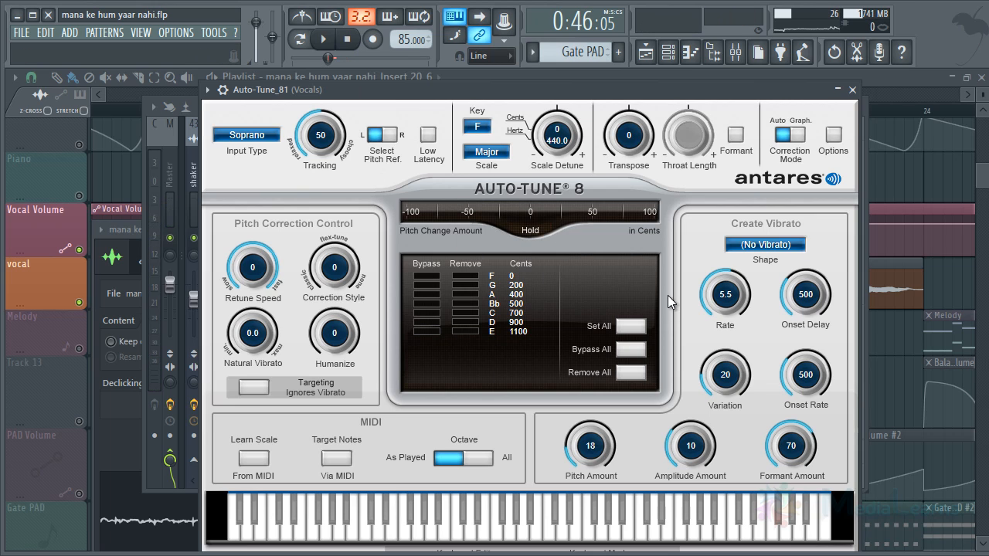
Check the vibrato shapes, enable Formant, and audition the vocal at Transpose -3 before resetting Transpose to 0
{"action": "left_click", "coordinate": [772, 243]}
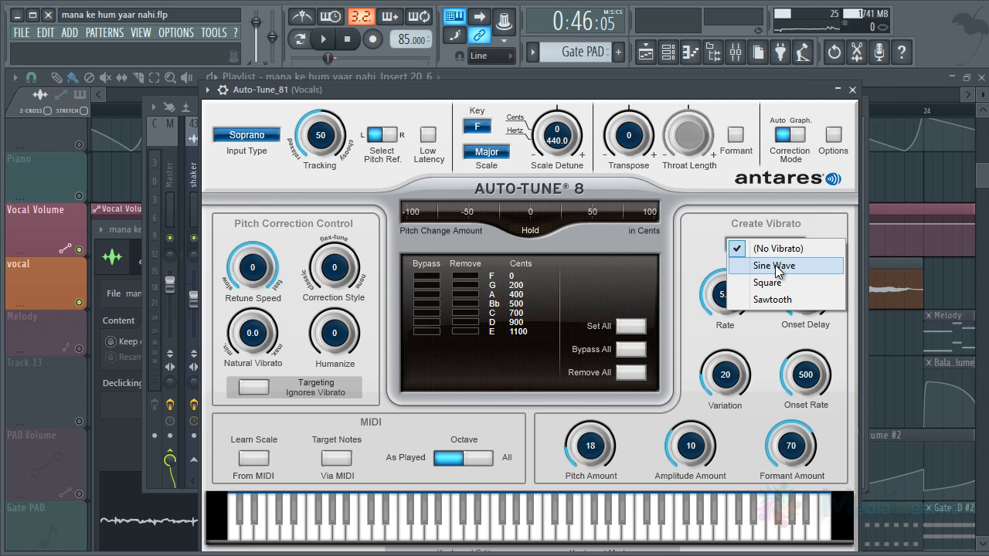
{"action": "left_click", "coordinate": [754, 211]}
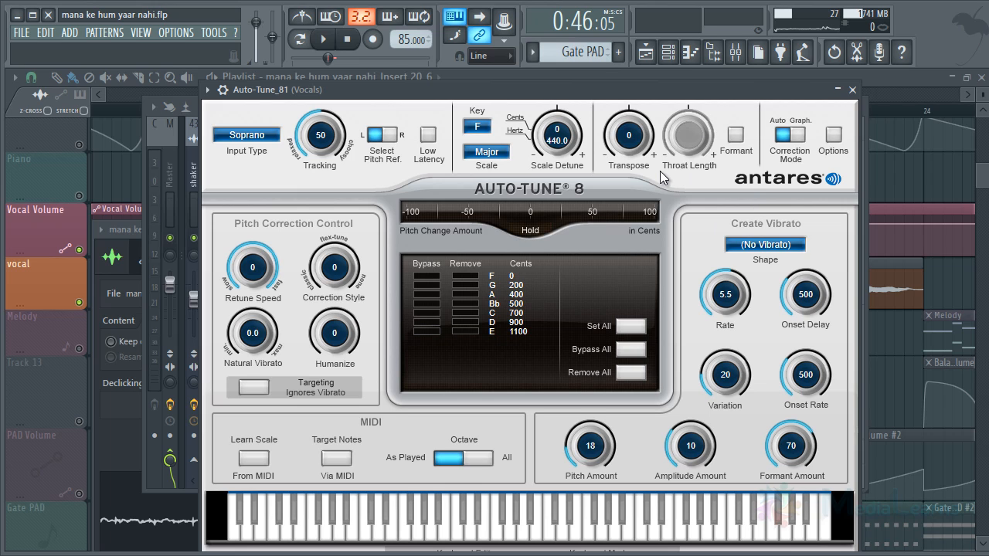
{"action": "left_click", "coordinate": [739, 136]}
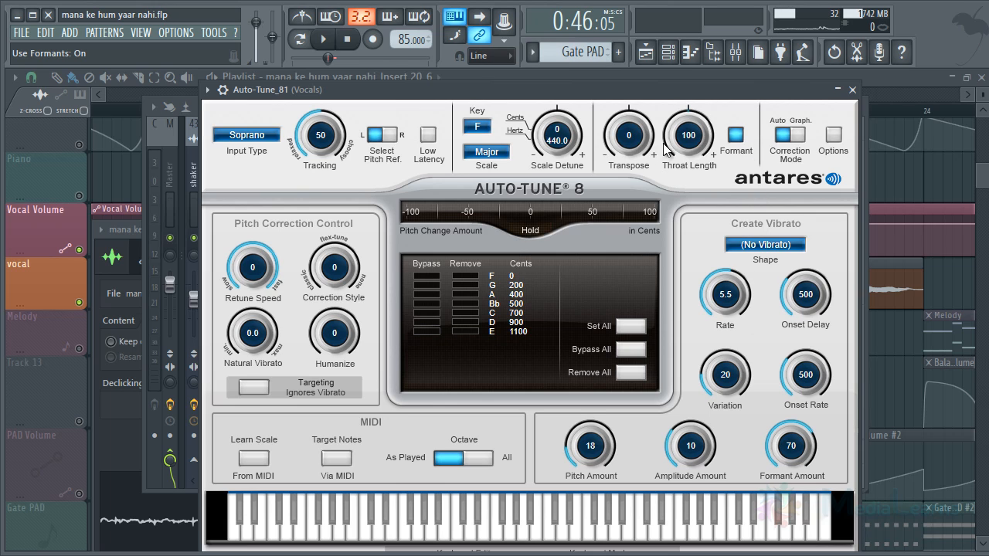
{"action": "left_click_drag", "start_coordinate": [628, 132], "coordinate": [607, 143]}
{"action": "key", "text": "space"}
{"action": "key", "text": "space"}
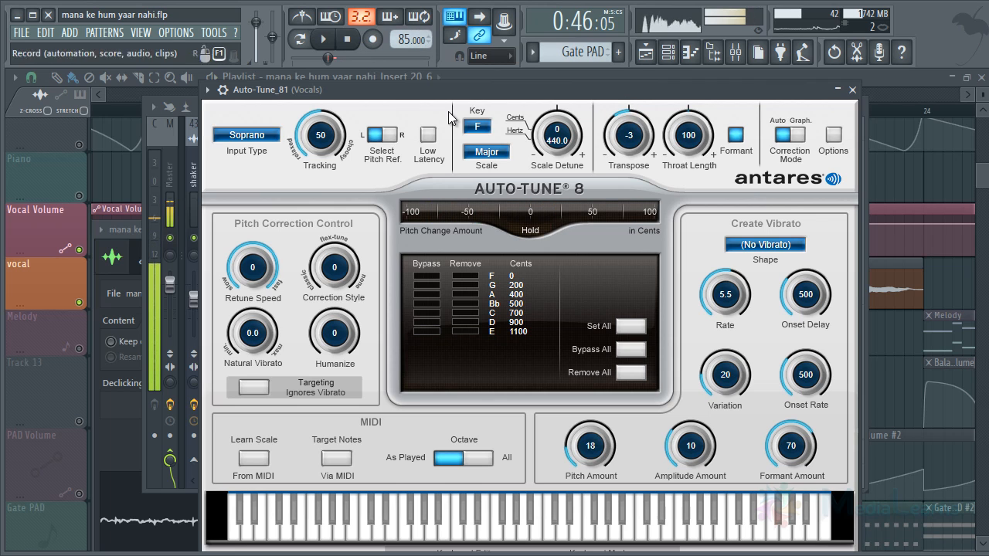
{"action": "right_click", "coordinate": [630, 136]}
{"action": "key", "text": "Escape"}
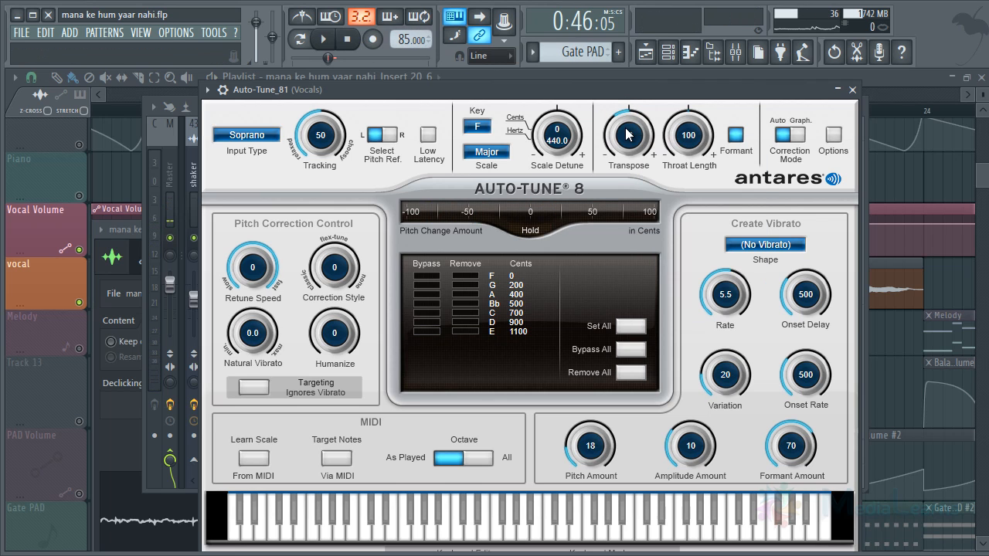
{"action": "left_click", "coordinate": [627, 131], "text": "ctrl"}
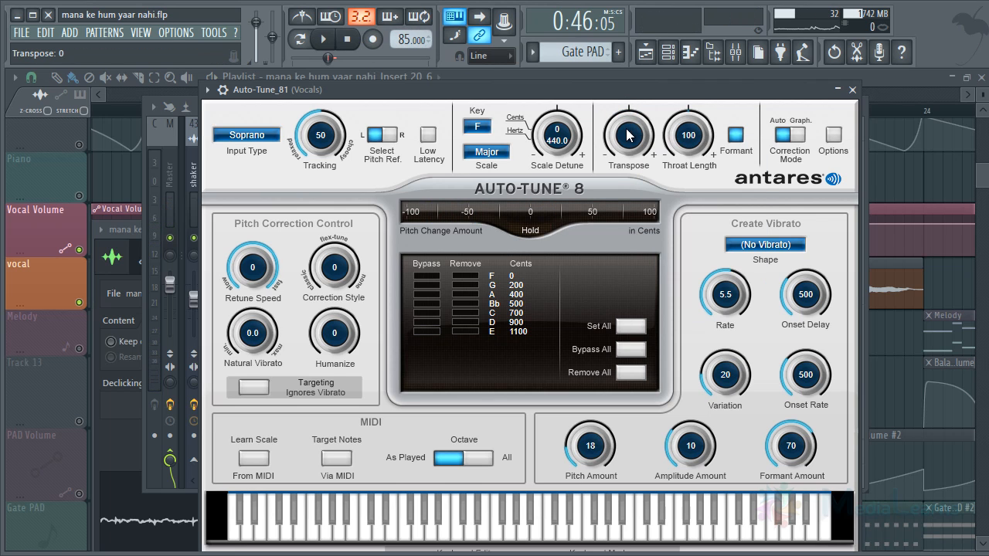
Raise Throat Length to 135, play the vocal to hear the change, and turn Formant off
{"action": "left_click_drag", "start_coordinate": [683, 148], "coordinate": [688, 116]}
{"action": "key", "text": "space"}
{"action": "key", "text": "space"}
{"action": "left_click", "coordinate": [689, 137], "text": "ctrl"}
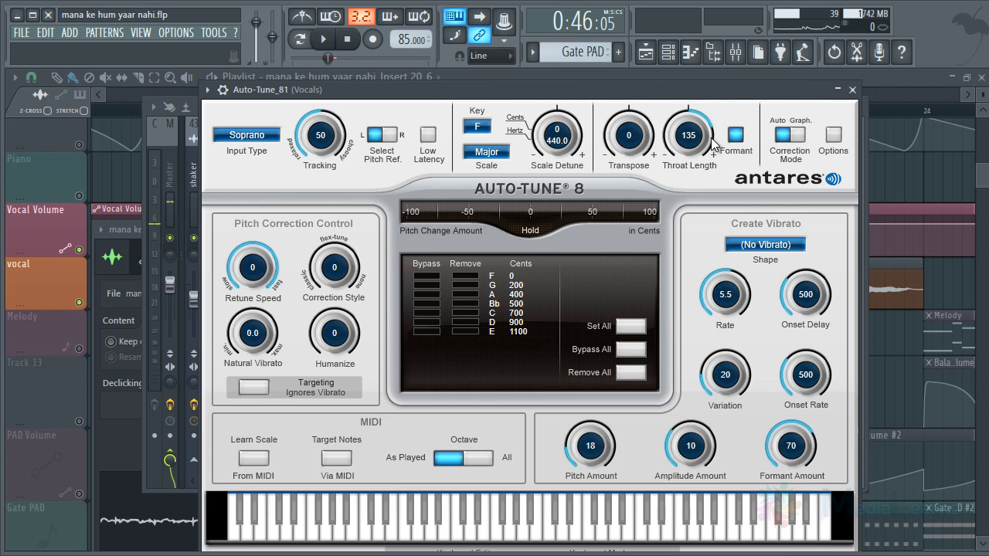
{"action": "left_click", "coordinate": [738, 135]}
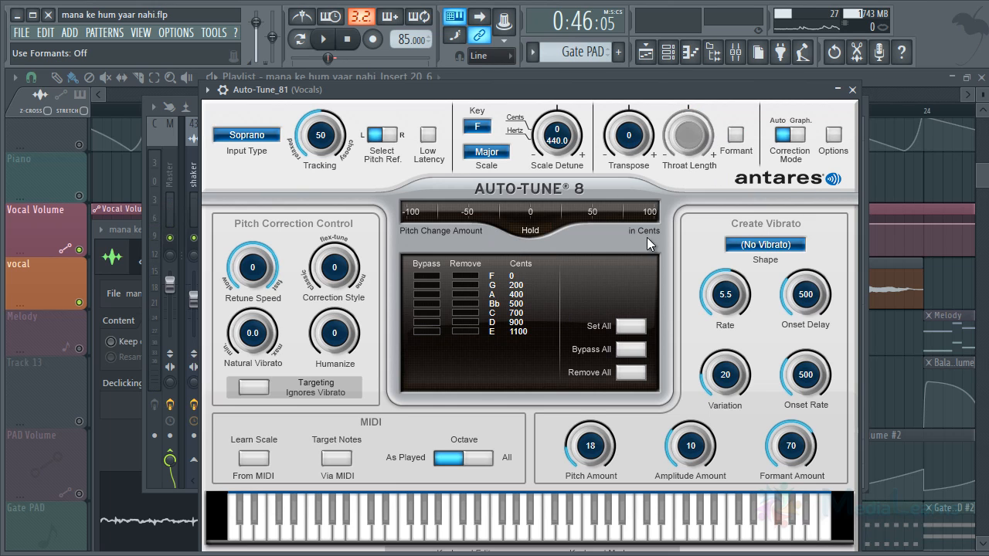
View Auto-Tune's graphical correction mode, return it to automatic mode, and close the plugin window
{"action": "left_click", "coordinate": [793, 138]}
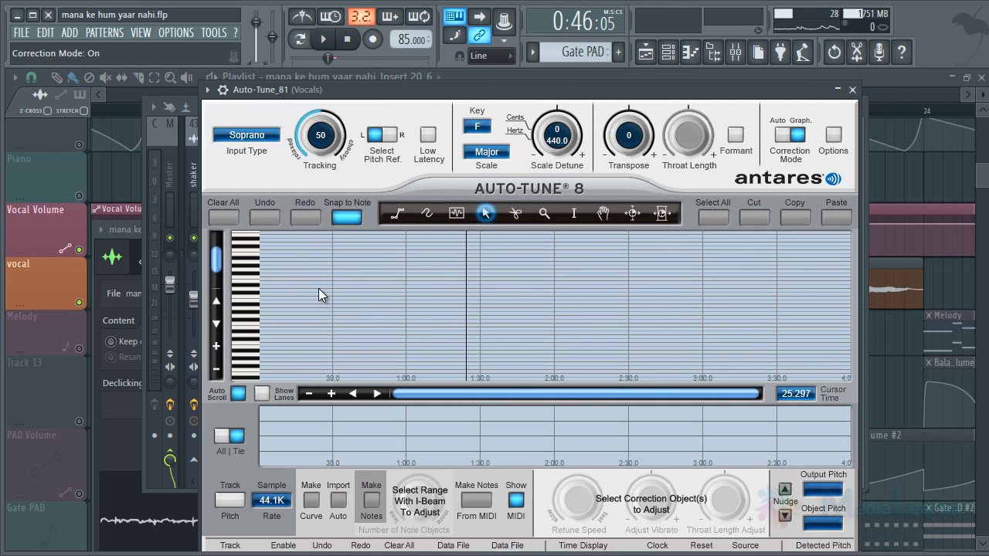
{"action": "left_click", "coordinate": [784, 139]}
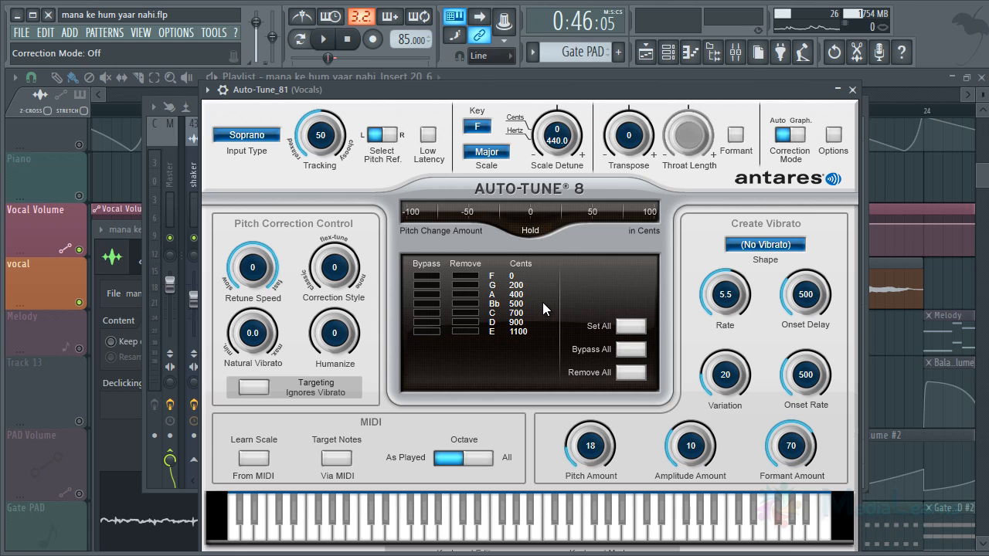
{"action": "left_click", "coordinate": [852, 90]}
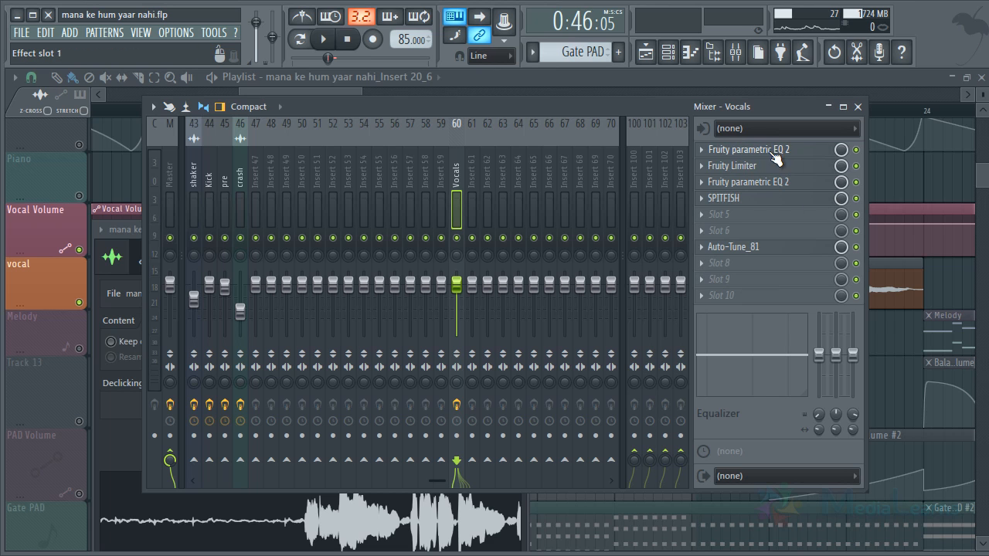
Remove Auto-Tune_81 from slot 7 of the Vocals track
{"action": "left_click", "coordinate": [701, 246]}
{"action": "mouse_move", "coordinate": [742, 252]}
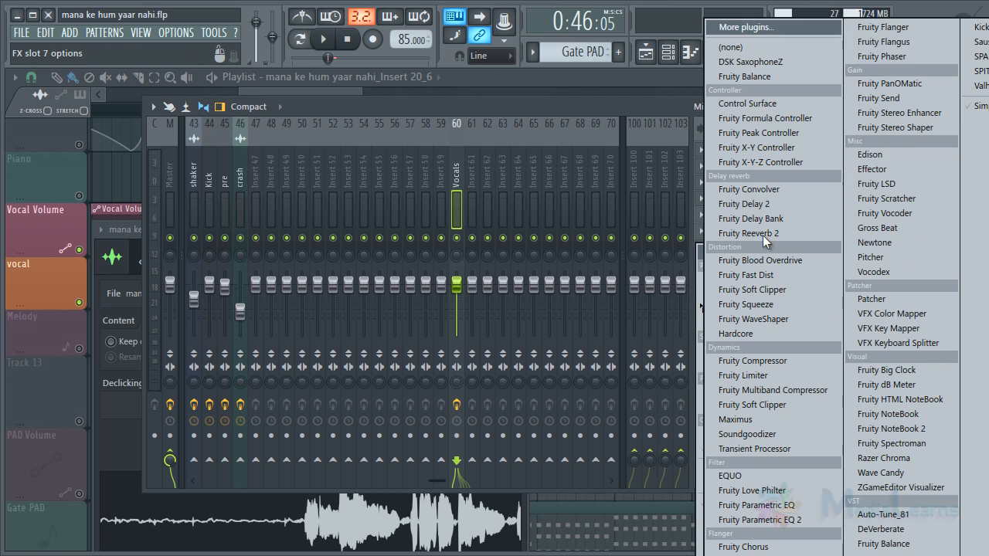
{"action": "left_click", "coordinate": [794, 47]}
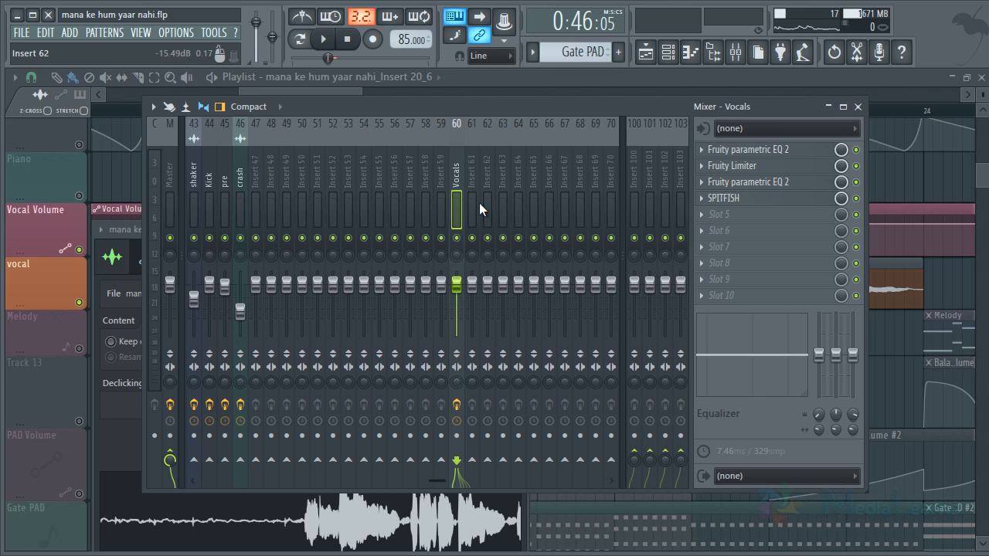
{"action": "left_click", "coordinate": [730, 232]}
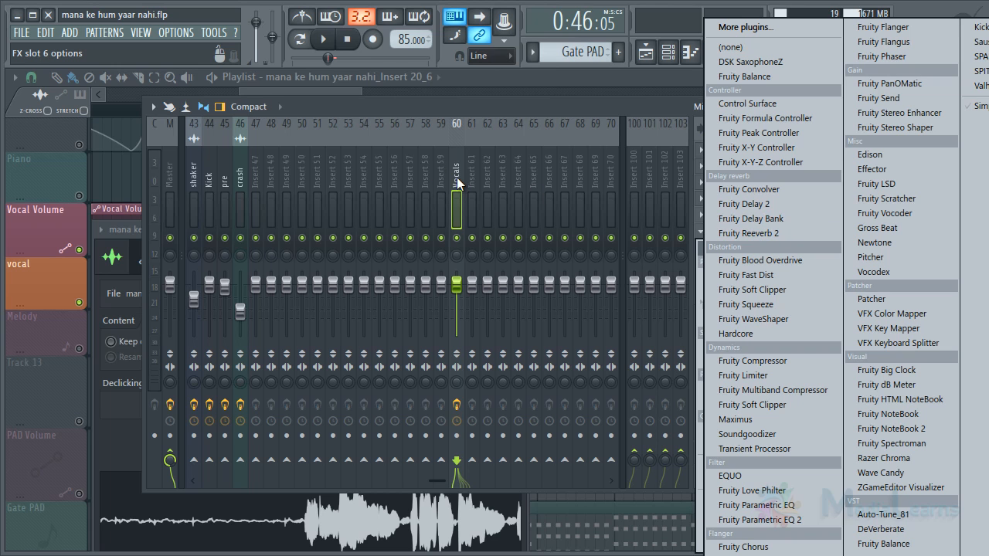
{"action": "left_click", "coordinate": [746, 231]}
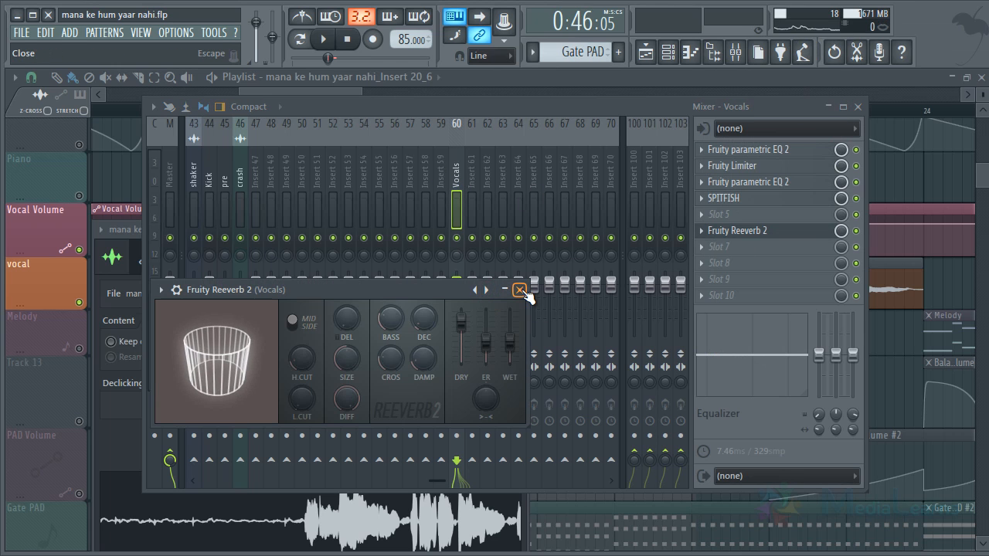
{"action": "right_click", "coordinate": [699, 227]}
{"action": "mouse_move", "coordinate": [748, 229]}
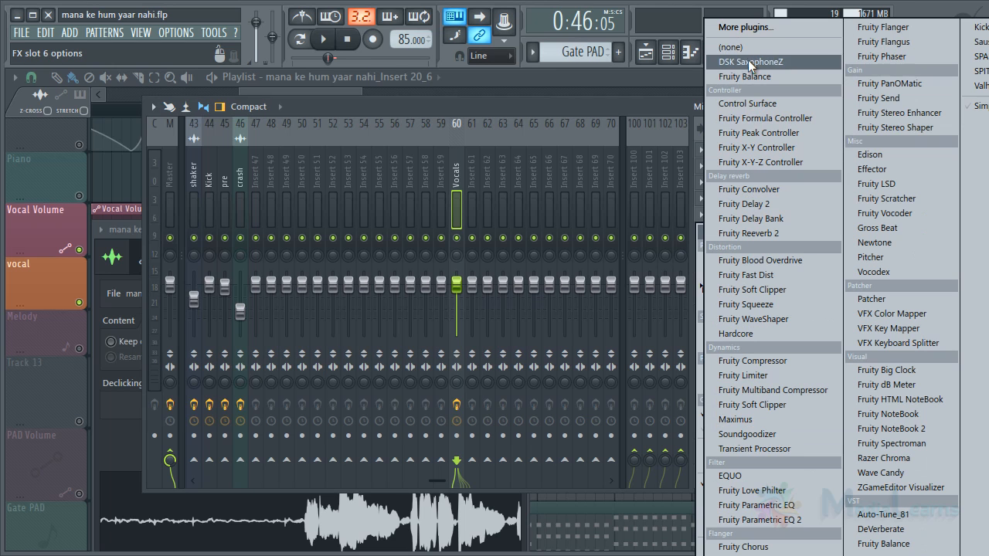
{"action": "left_click", "coordinate": [748, 48]}
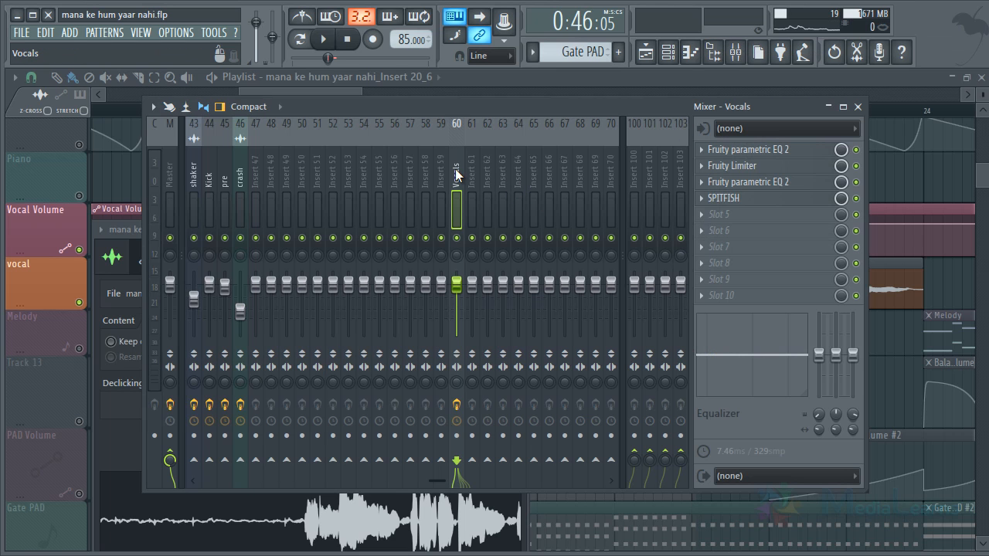
Route the Vocals track to Insert 62 and briefly play the vocal to check the send
{"action": "right_click", "coordinate": [495, 459]}
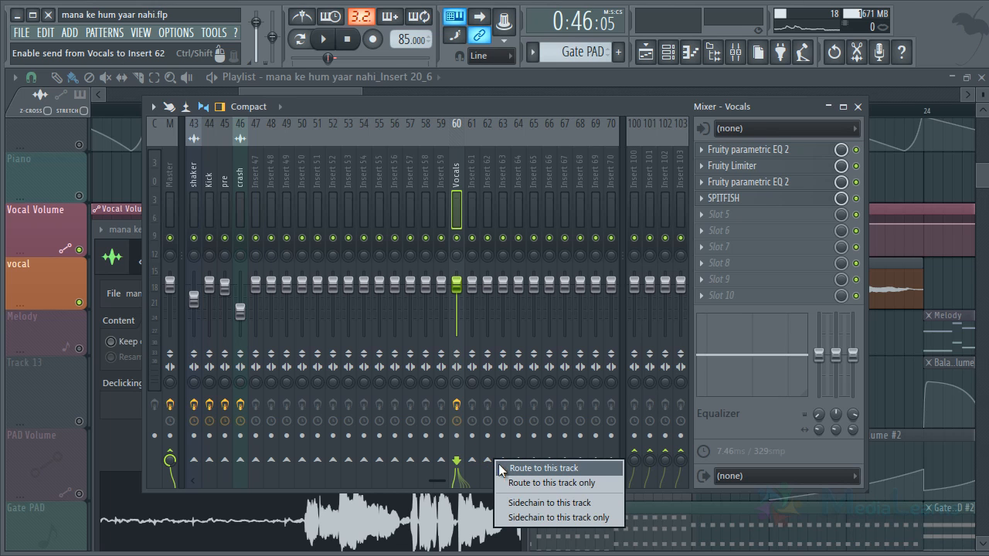
{"action": "left_click", "coordinate": [519, 468]}
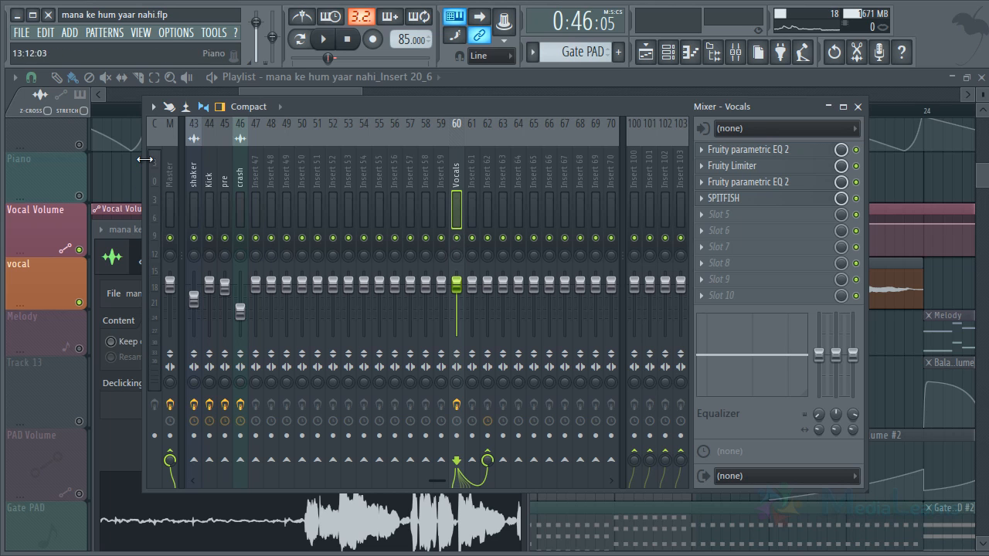
{"action": "key", "text": "space"}
{"action": "key", "text": "space"}
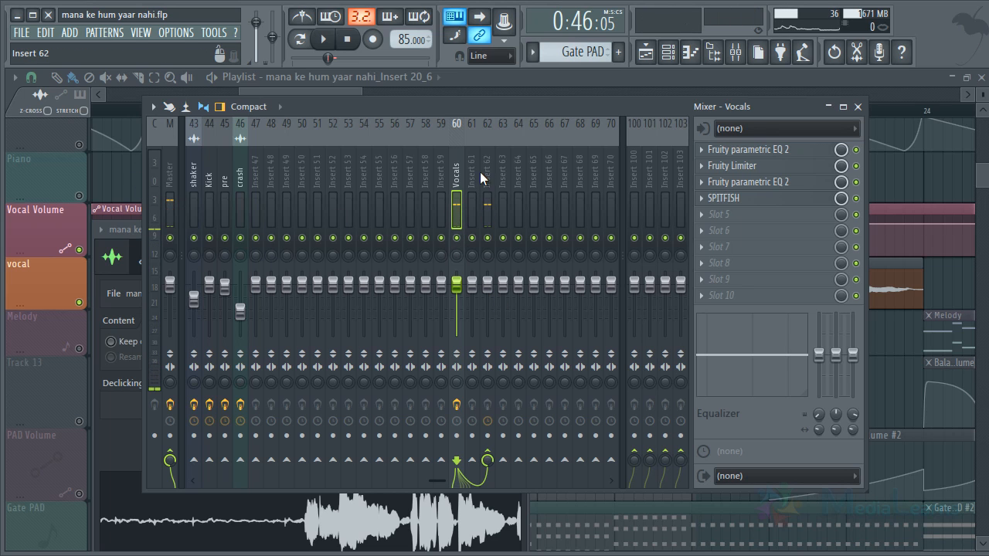
Load Fruity Reeverb 2 into slot 2 of Insert 62, lower Dry to minimum and raise Wet
{"action": "left_click", "coordinate": [490, 167]}
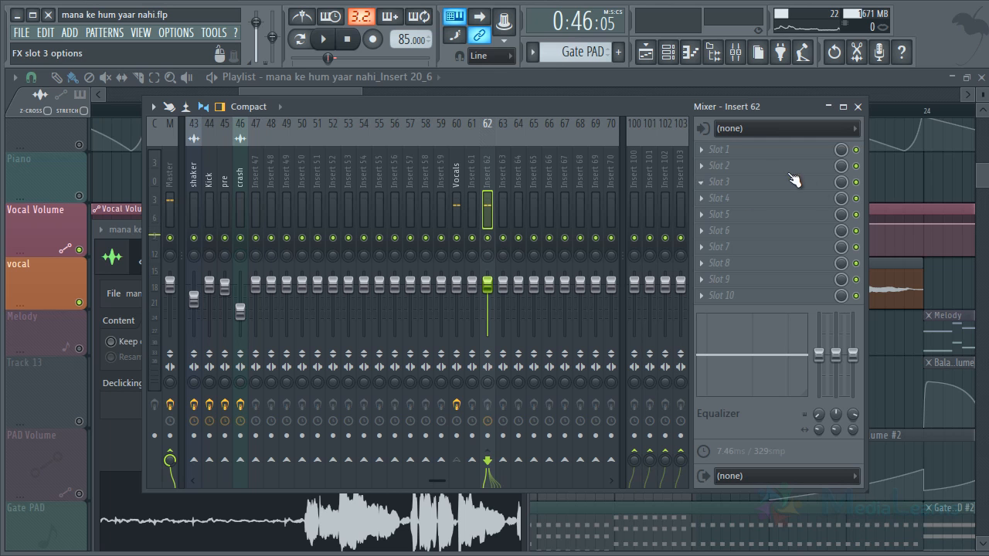
{"action": "left_click", "coordinate": [762, 173]}
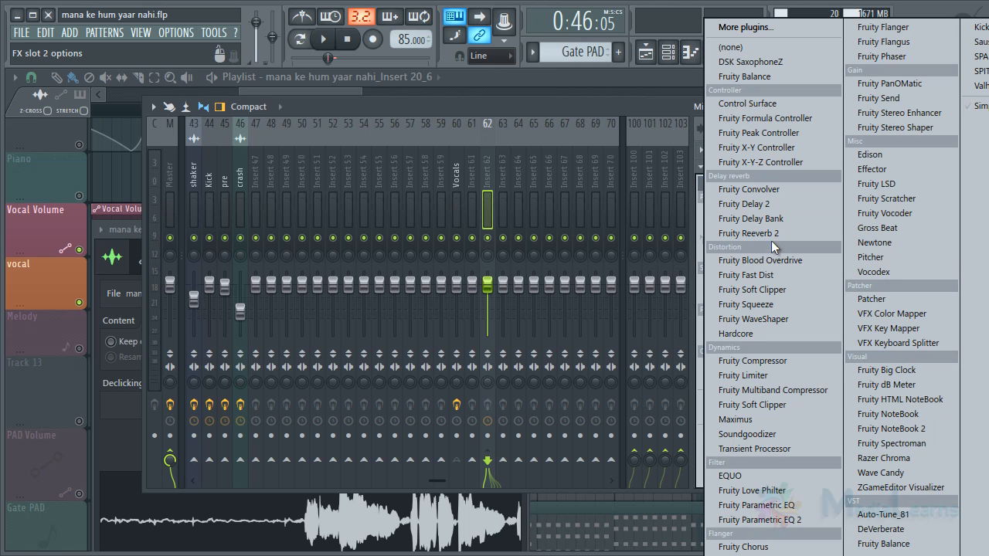
{"action": "left_click", "coordinate": [711, 234]}
{"action": "left_click_drag", "start_coordinate": [418, 285], "coordinate": [718, 300]}
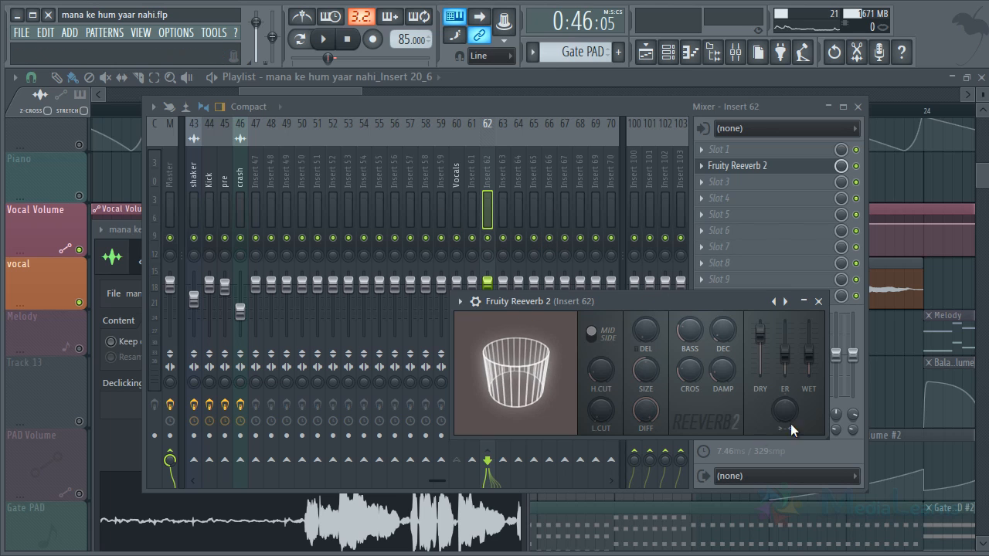
{"action": "left_click_drag", "start_coordinate": [762, 340], "coordinate": [761, 375]}
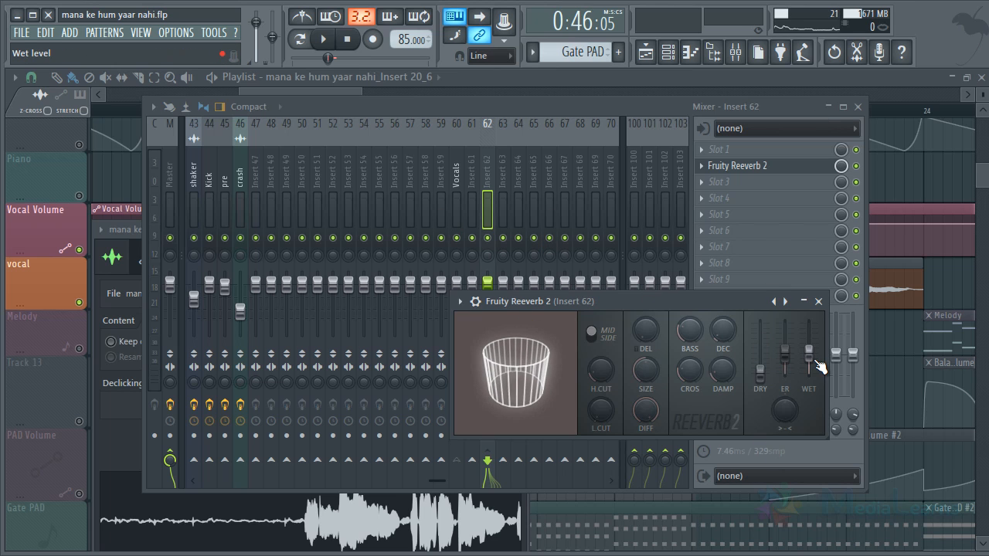
{"action": "left_click_drag", "start_coordinate": [811, 355], "coordinate": [814, 325]}
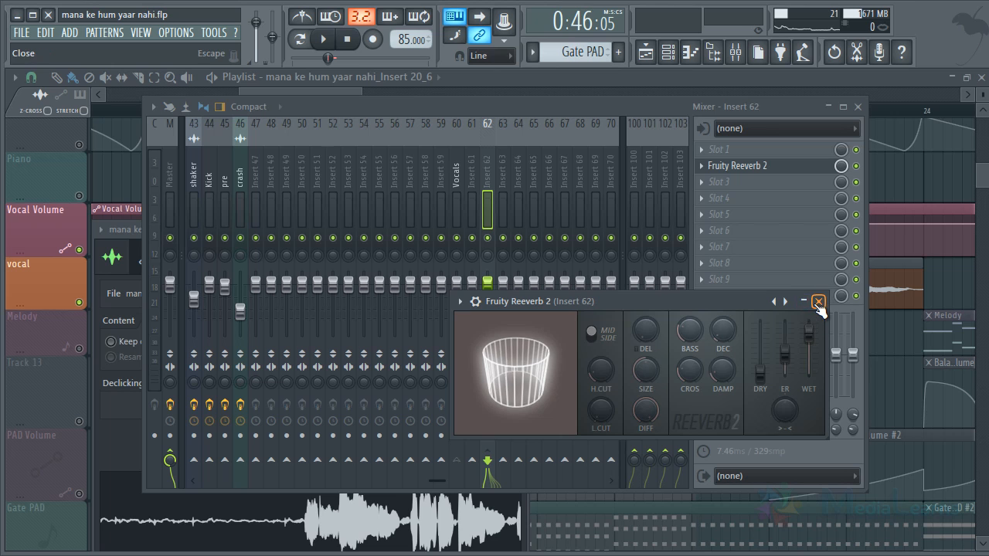
Play the vocal with its reverb send and view the Insert 62 track
{"action": "left_click", "coordinate": [457, 180]}
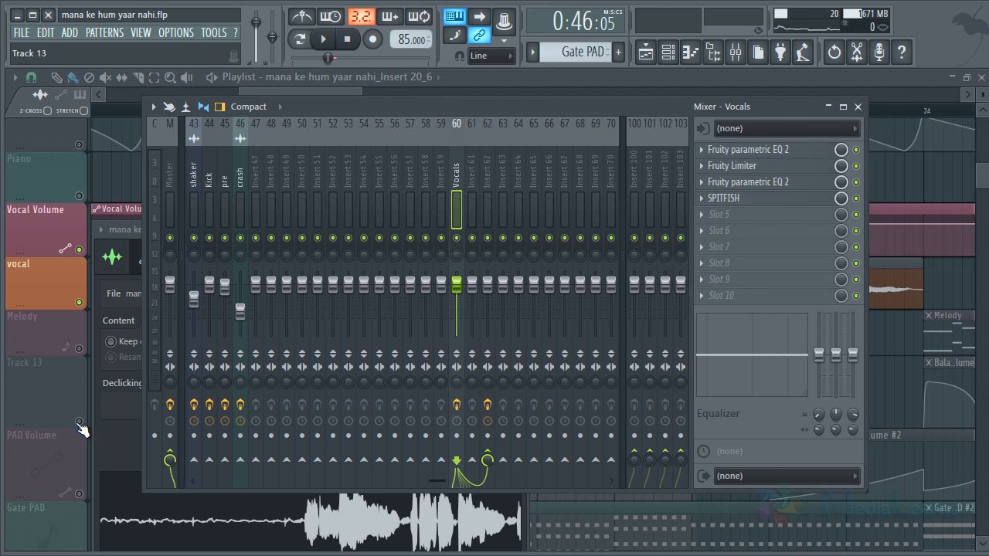
{"action": "key", "text": "space"}
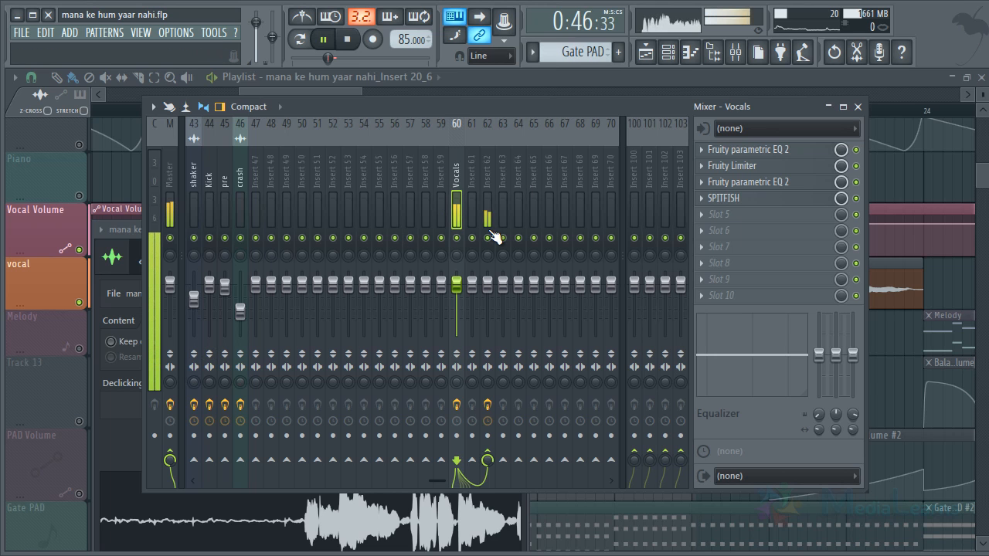
{"action": "left_click", "coordinate": [486, 182]}
{"action": "key", "text": "space"}
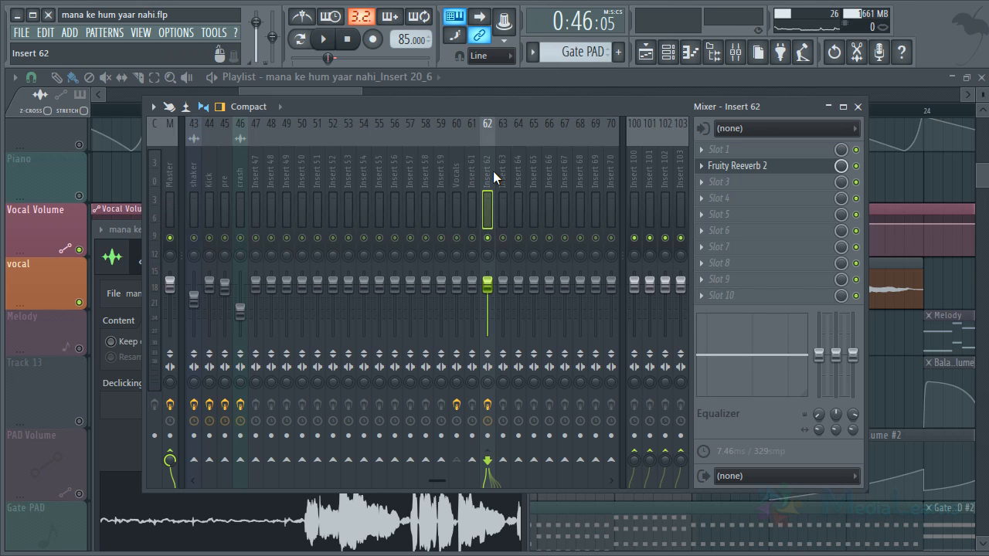
Set the Vocals send to Master to 0% and play the vocal through the Insert 62 reverb alone
{"action": "left_click", "coordinate": [459, 174]}
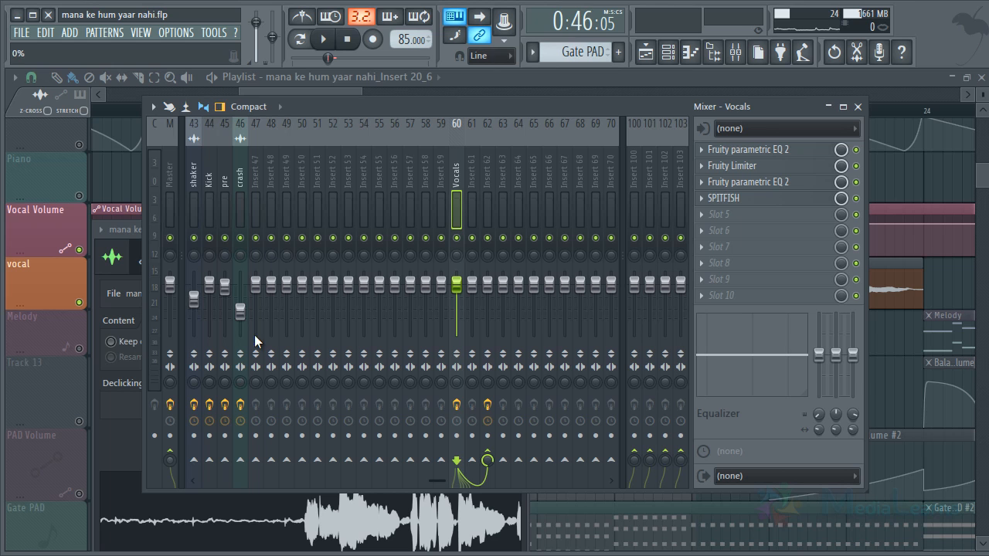
{"action": "key", "text": "space"}
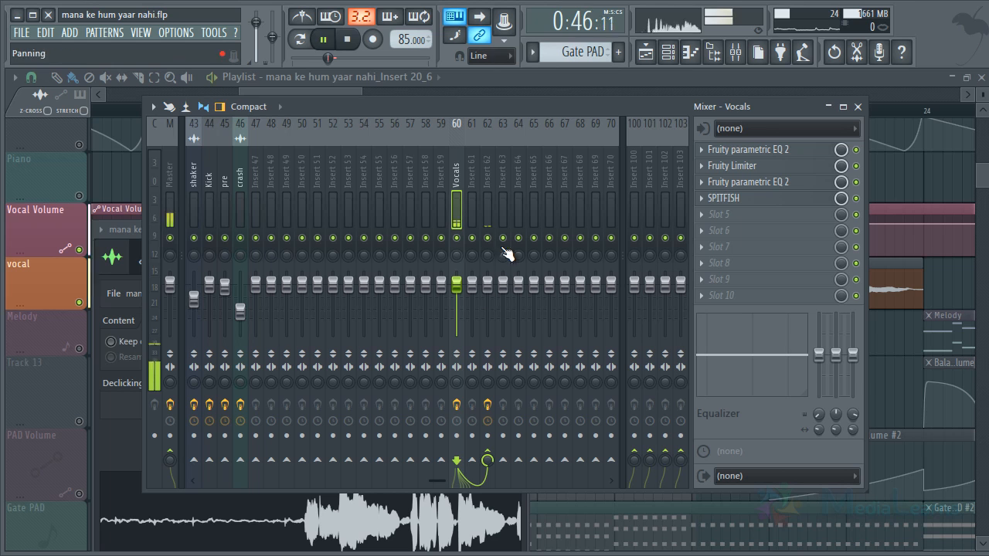
{"action": "left_click", "coordinate": [492, 172]}
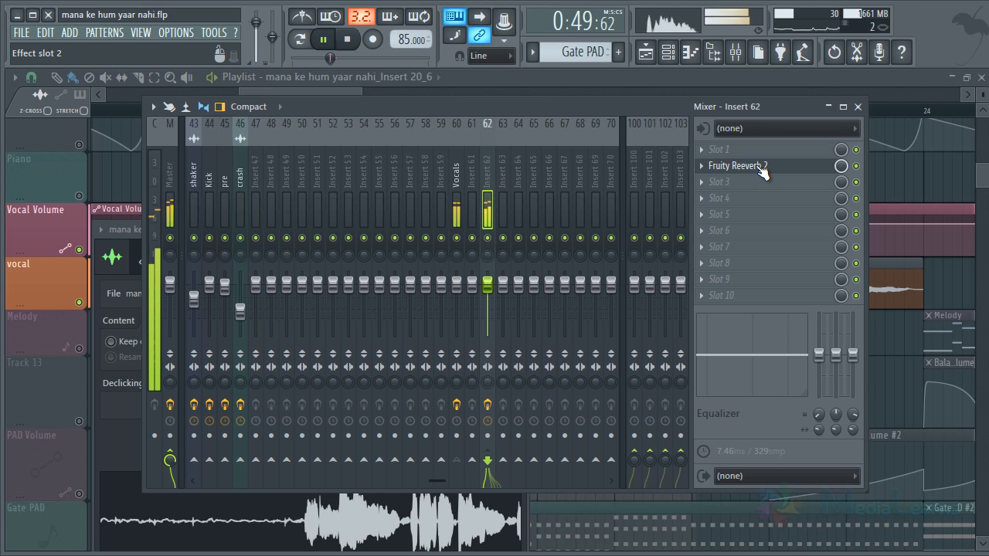
{"action": "key", "text": "space"}
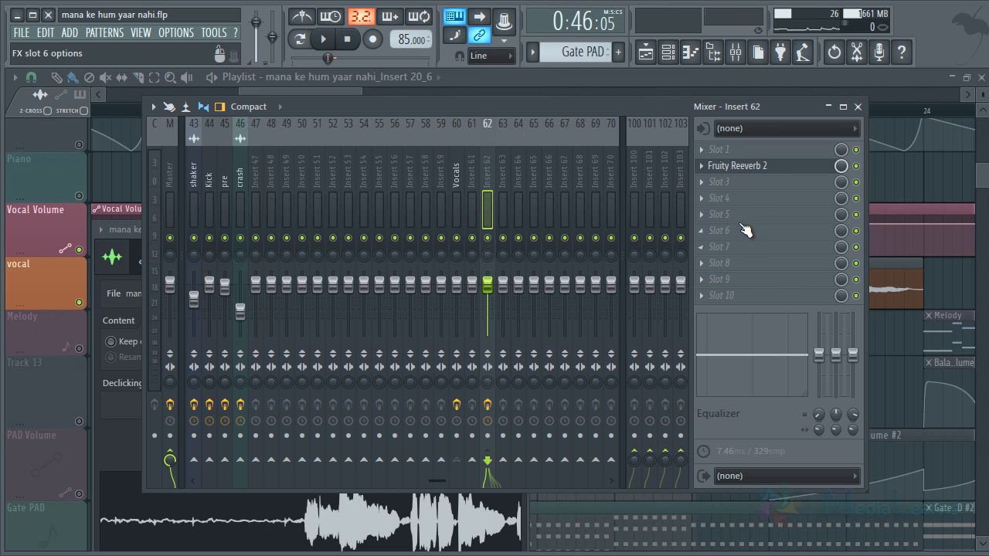
Add Fruity Parametric EQ 2 in slot 4 of Insert 62 and roll off the lows with band 1 and the highs with band 7
{"action": "left_click", "coordinate": [736, 202]}
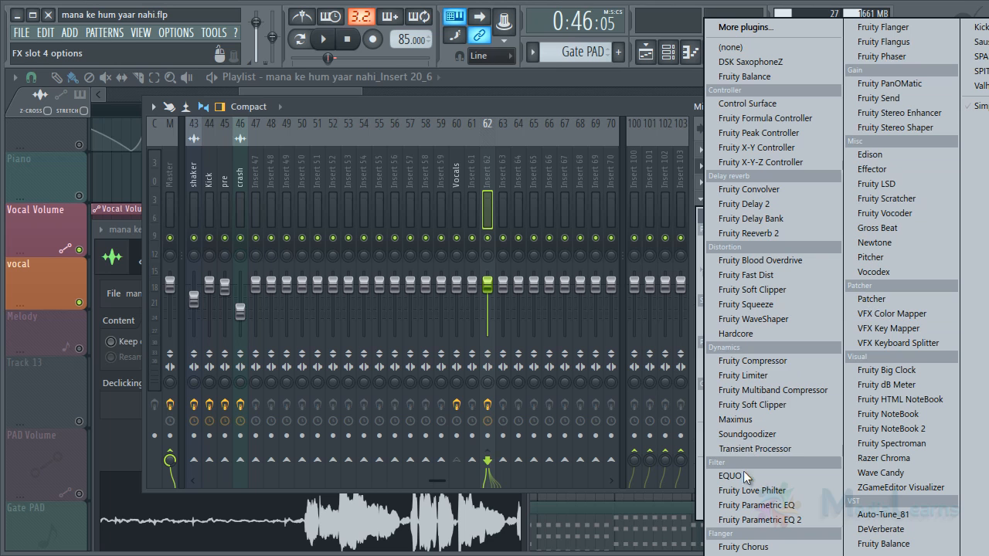
{"action": "left_click", "coordinate": [753, 520]}
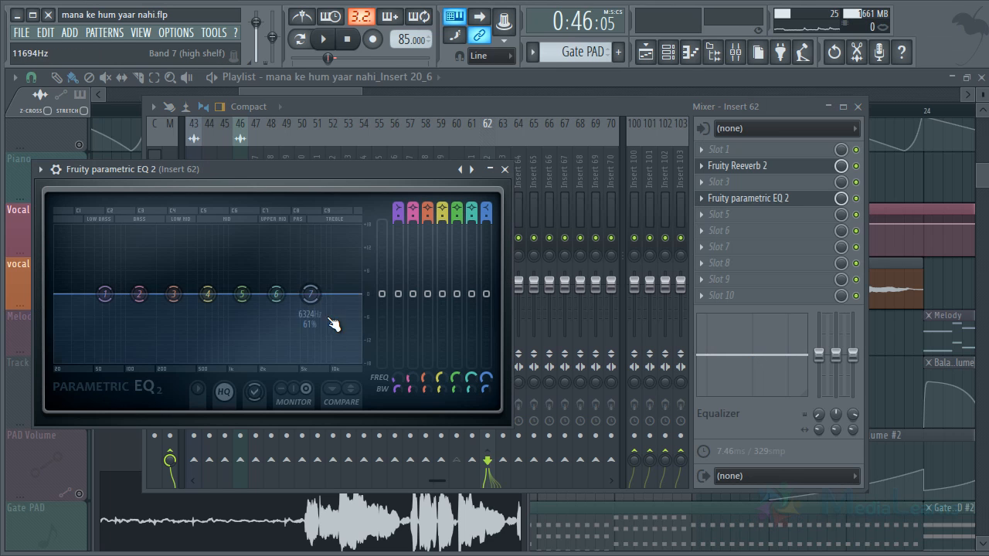
{"action": "left_click_drag", "start_coordinate": [334, 323], "coordinate": [290, 362]}
{"action": "left_click_drag", "start_coordinate": [104, 293], "coordinate": [146, 361]}
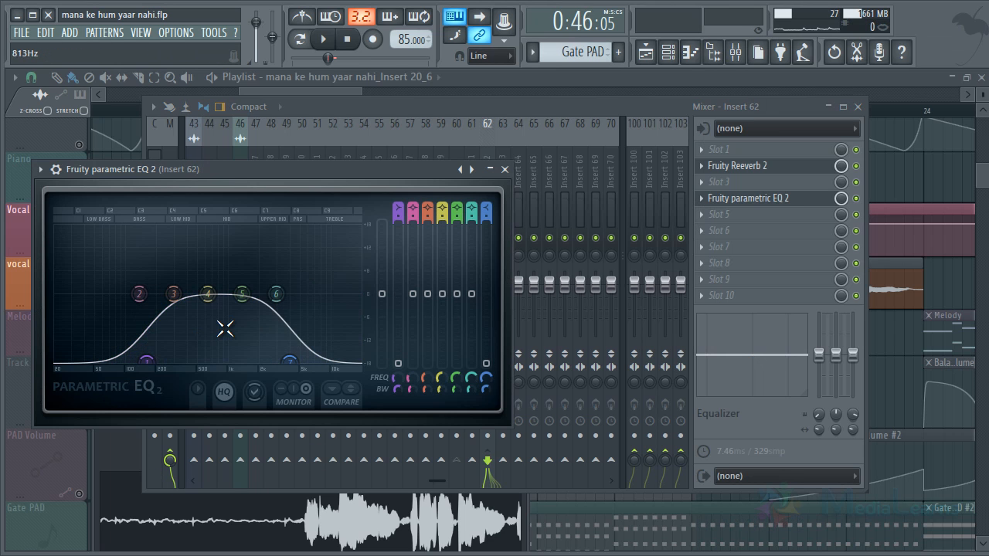
Cut the reverb's mids and upper mids with EQ bands 5 and 6 during playback, with band 5 around 626 Hz
{"action": "key", "text": "space"}
{"action": "left_click_drag", "start_coordinate": [250, 298], "coordinate": [258, 400]}
{"action": "left_click_drag", "start_coordinate": [213, 318], "coordinate": [213, 307]}
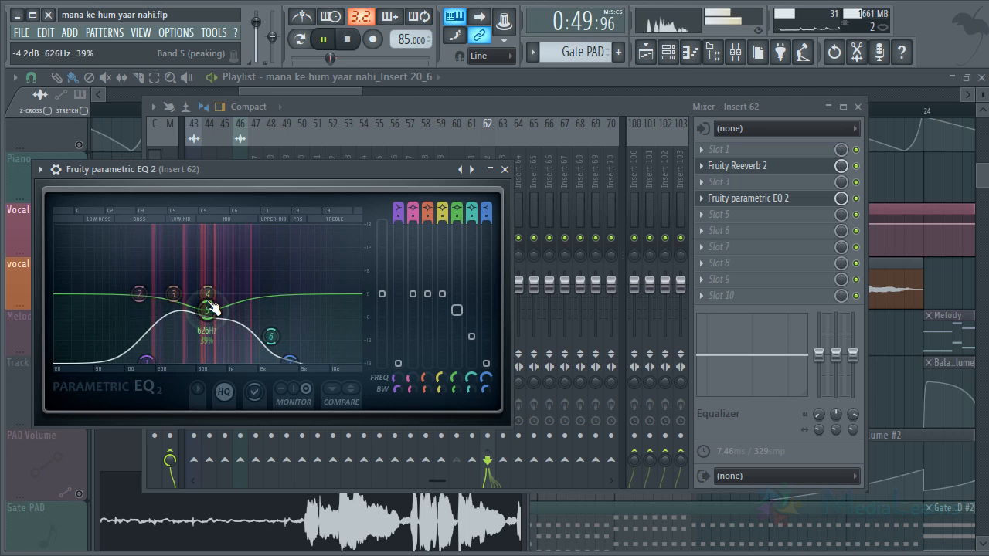
{"action": "key", "text": "space"}
Remove Fruity Parametric EQ 2 and Fruity Reeverb 2 from Insert 62
{"action": "left_click", "coordinate": [734, 166]}
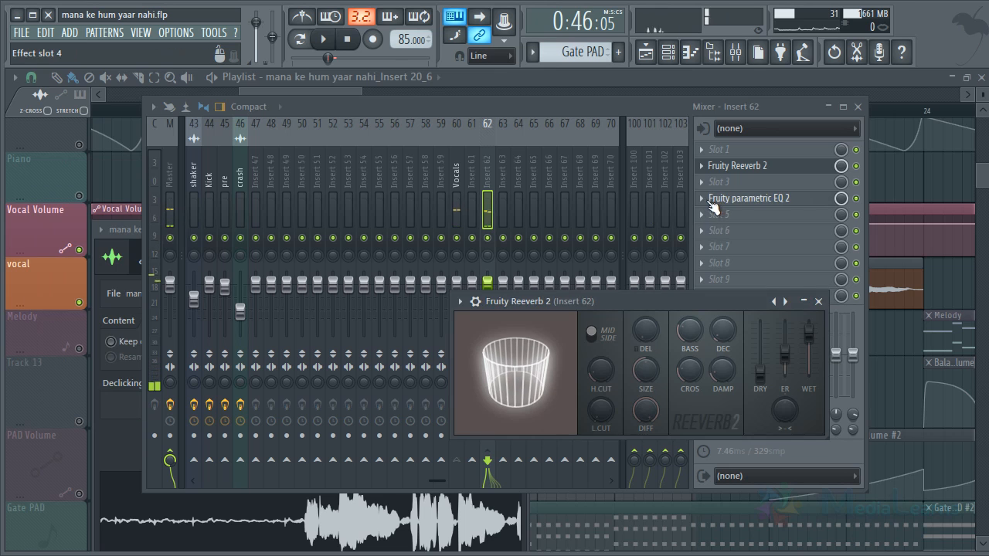
{"action": "right_click", "coordinate": [711, 202]}
{"action": "mouse_move", "coordinate": [738, 212]}
{"action": "left_click", "coordinate": [740, 48]}
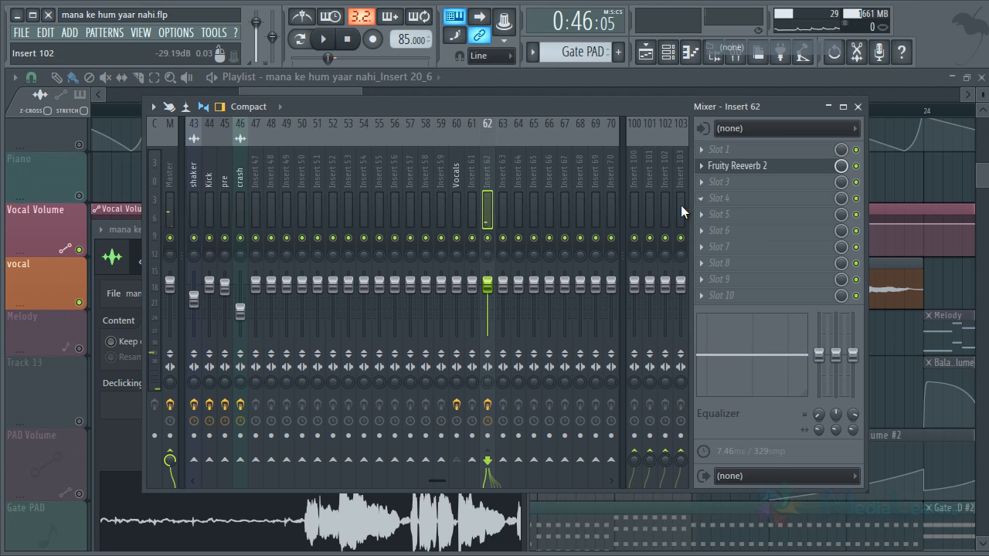
{"action": "right_click", "coordinate": [734, 165]}
{"action": "mouse_move", "coordinate": [731, 180]}
{"action": "left_click", "coordinate": [740, 47]}
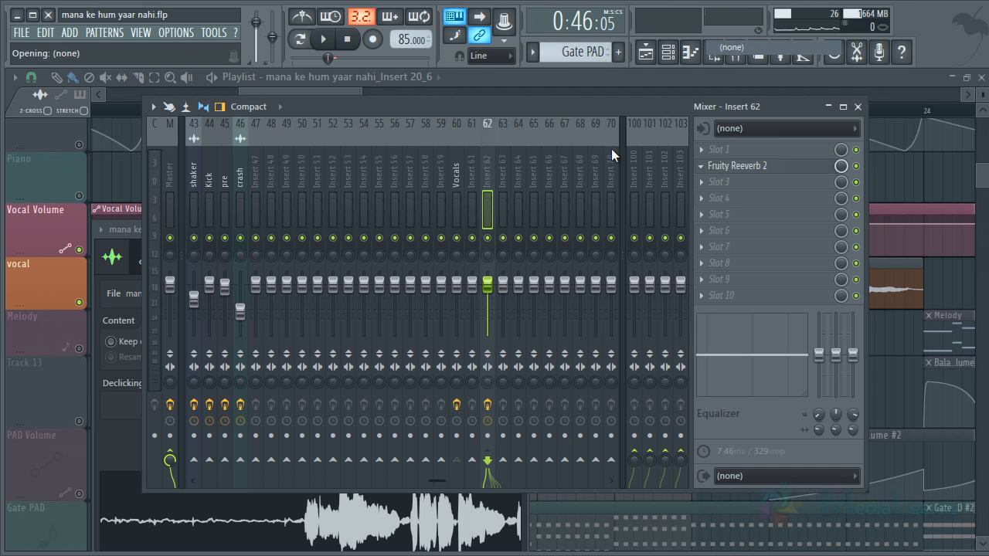
Restore the Vocals track's send to Master and remove its send to Insert 62
{"action": "left_click", "coordinate": [451, 191]}
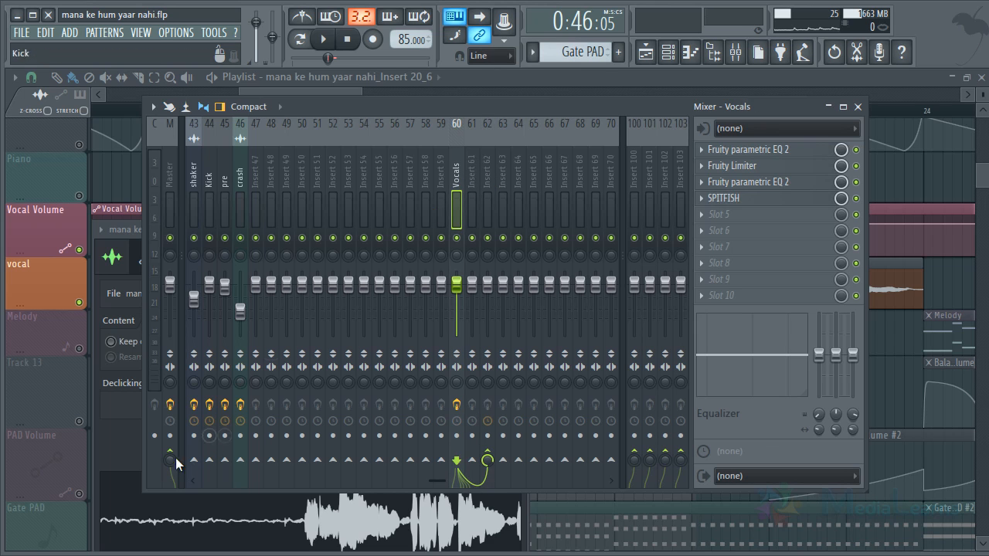
{"action": "left_click", "coordinate": [488, 461]}
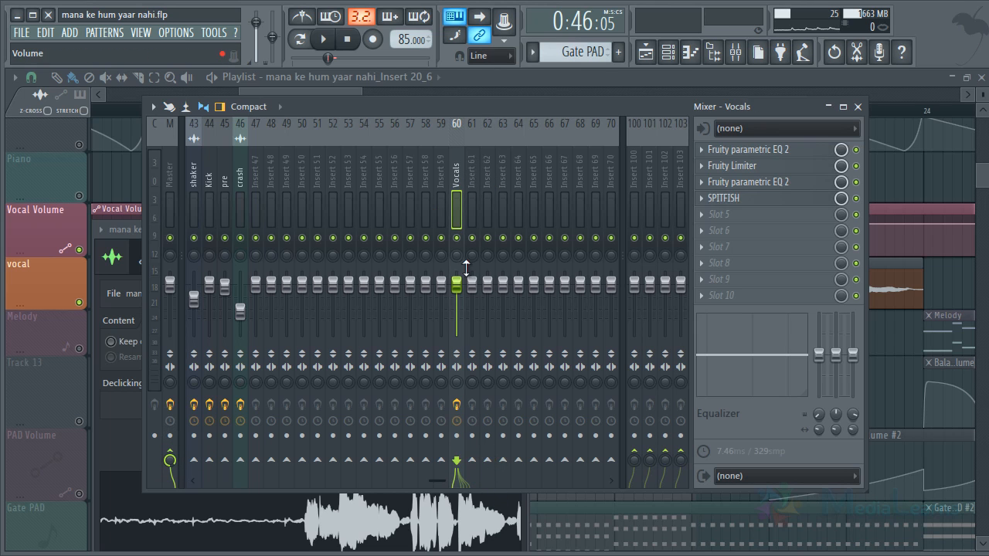
Load Fruity Reeverb 2 into slot 6 of the Vocals track and reset its Dry level
{"action": "left_click", "coordinate": [726, 230]}
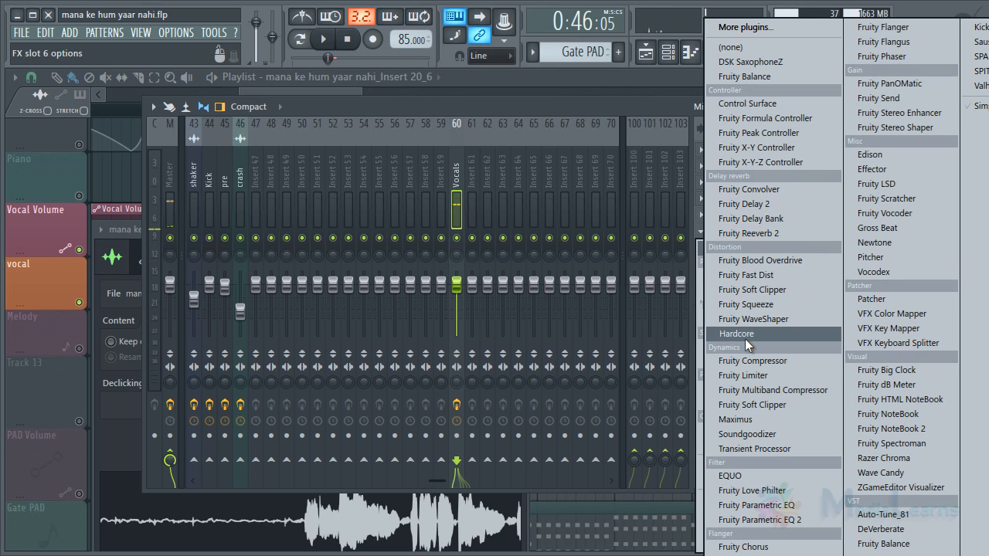
{"action": "left_click", "coordinate": [748, 233]}
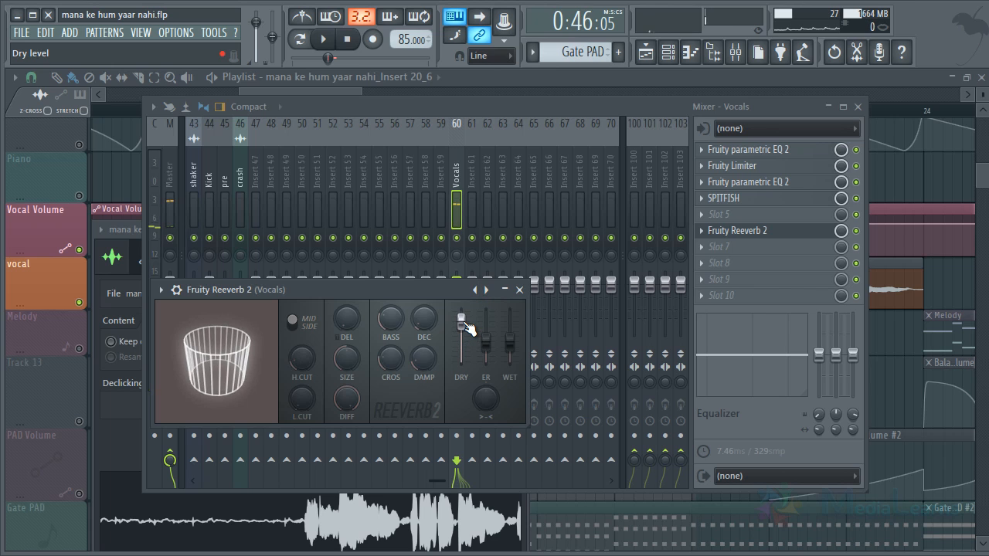
{"action": "right_click", "coordinate": [468, 328]}
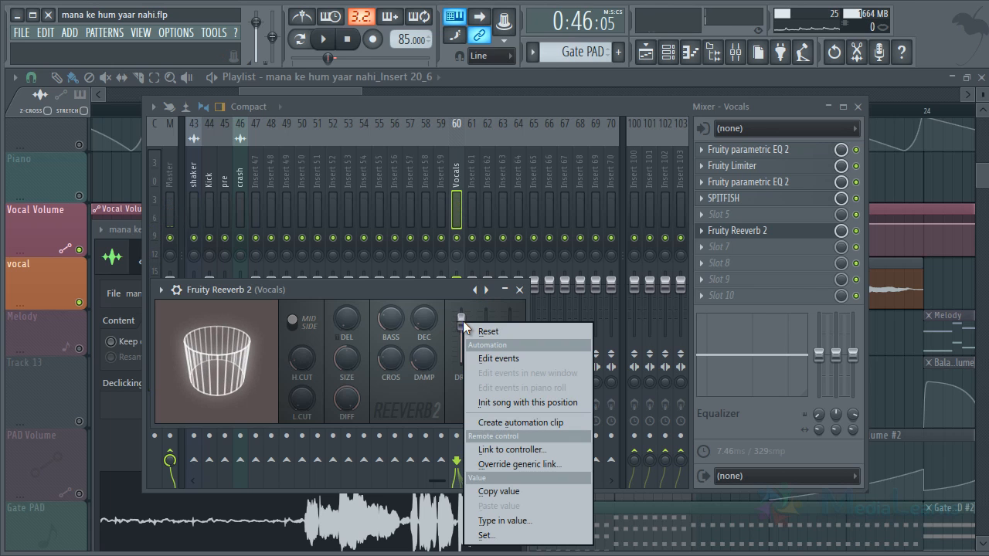
{"action": "left_click", "coordinate": [473, 331]}
{"action": "left_click_drag", "start_coordinate": [472, 334], "coordinate": [464, 319]}
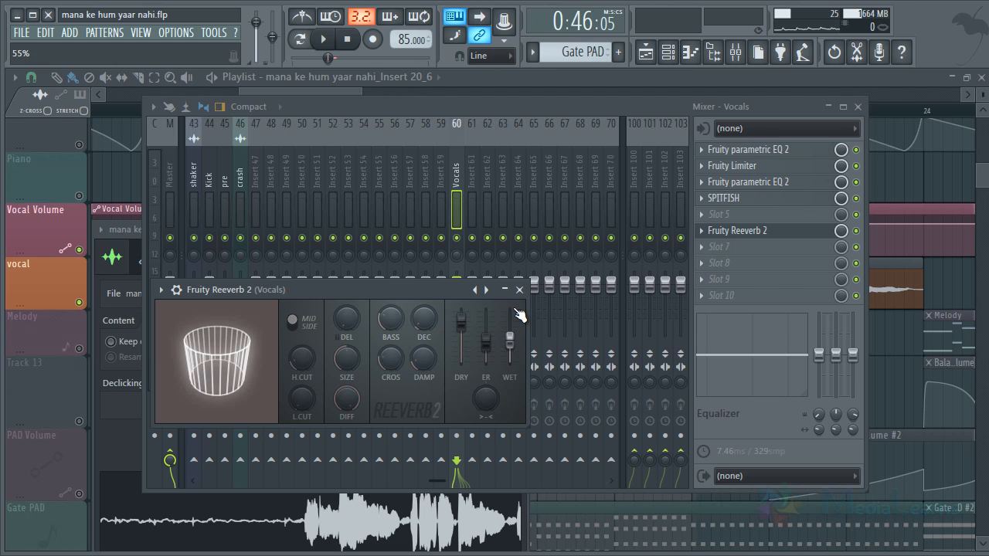
Lower Reeverb's Dry level to minimum, raise Wet, and play the vocal to hear the result
{"action": "left_click_drag", "start_coordinate": [388, 288], "coordinate": [548, 229]}
{"action": "scroll", "coordinate": [612, 297], "scroll_direction": "down", "scroll_amount": 5}
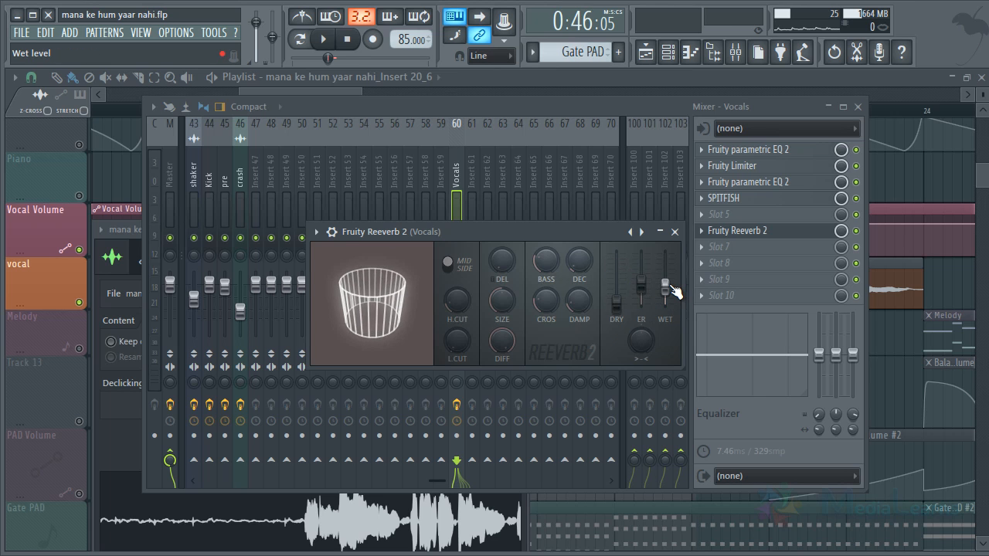
{"action": "scroll", "coordinate": [674, 288], "scroll_direction": "up", "scroll_amount": 4}
{"action": "key", "text": "space"}
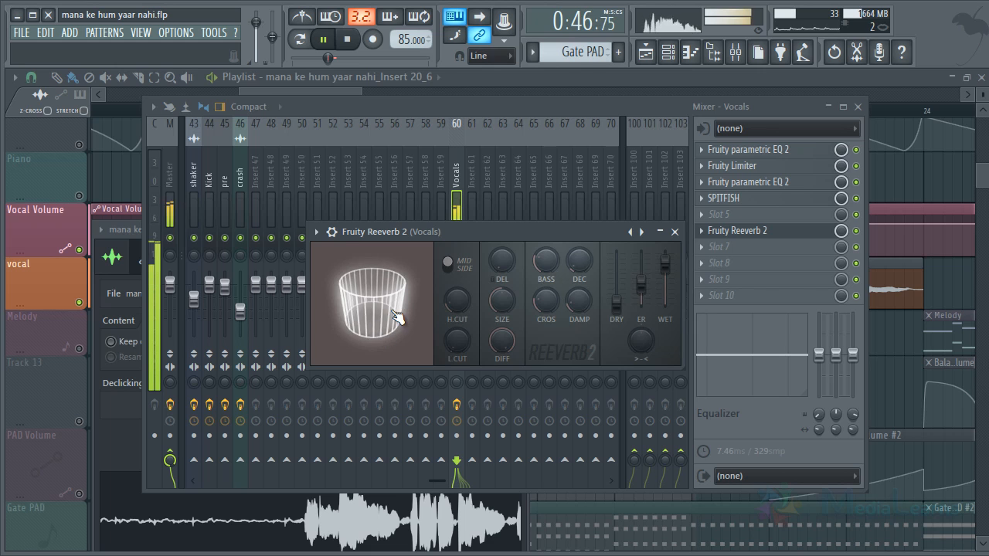
{"action": "key", "text": "space"}
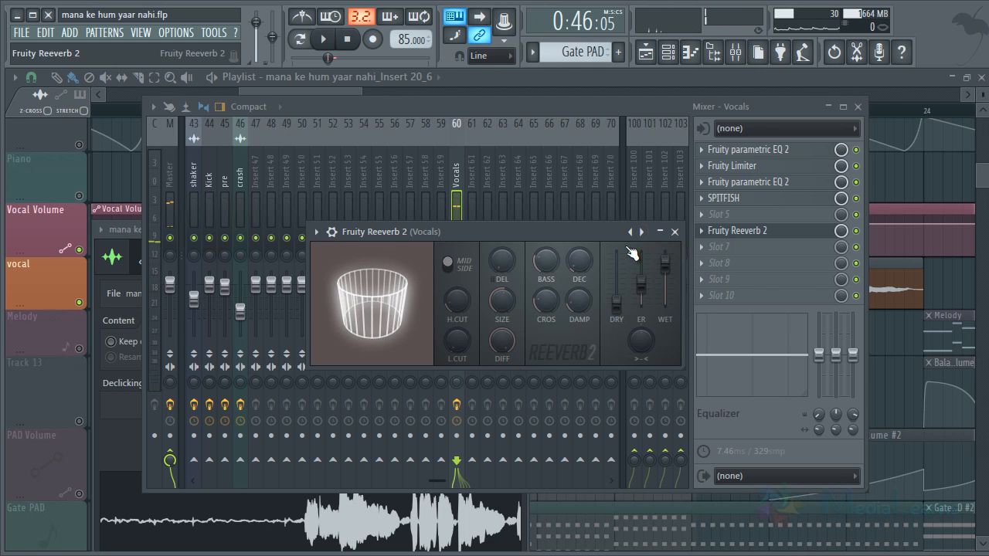
Reopen Fruity Reeverb 2 on the Vocals track and load its Default preset
{"action": "left_click", "coordinate": [675, 232]}
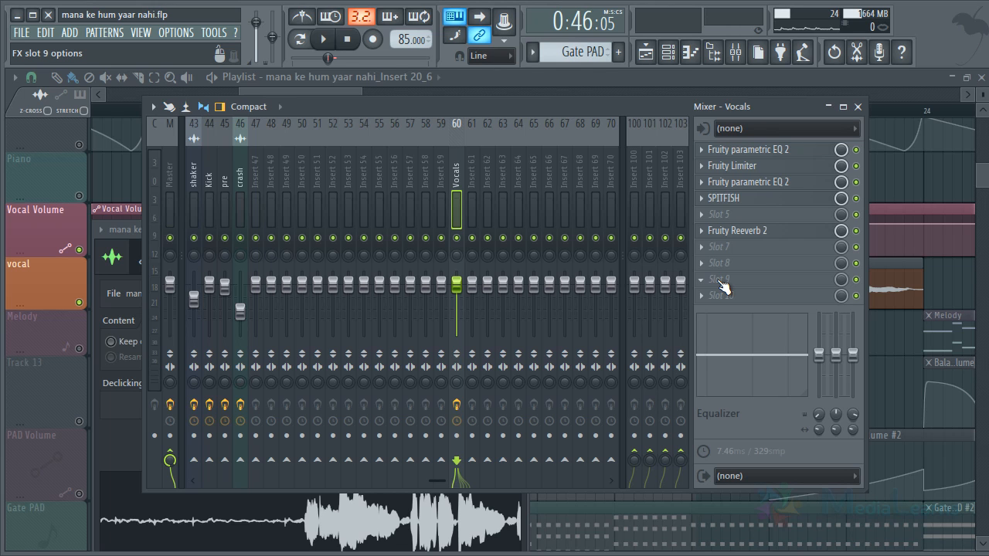
{"action": "left_click", "coordinate": [761, 231]}
{"action": "left_click_drag", "start_coordinate": [525, 231], "coordinate": [644, 196]}
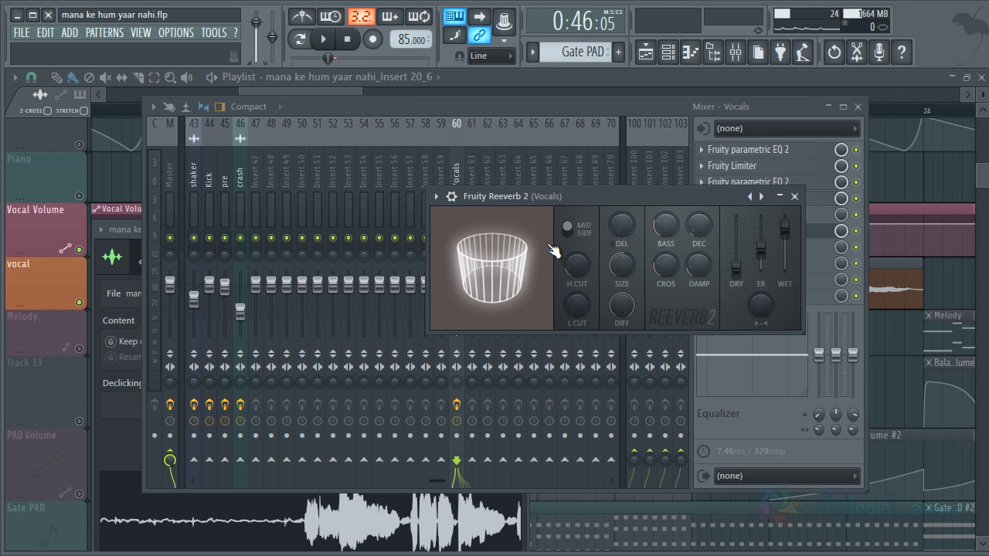
{"action": "left_click_drag", "start_coordinate": [551, 201], "coordinate": [414, 211]}
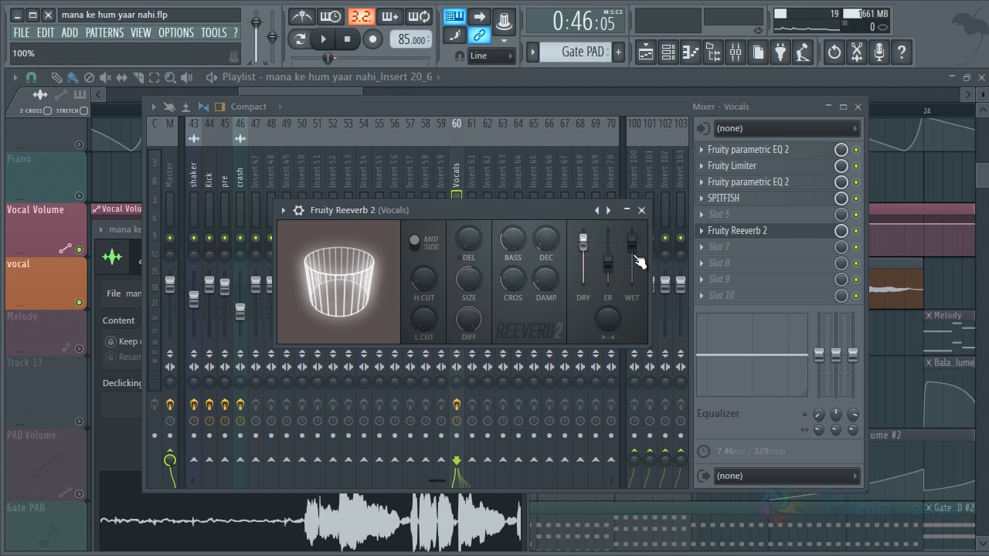
{"action": "left_click", "coordinate": [608, 210]}
{"action": "left_click", "coordinate": [626, 221]}
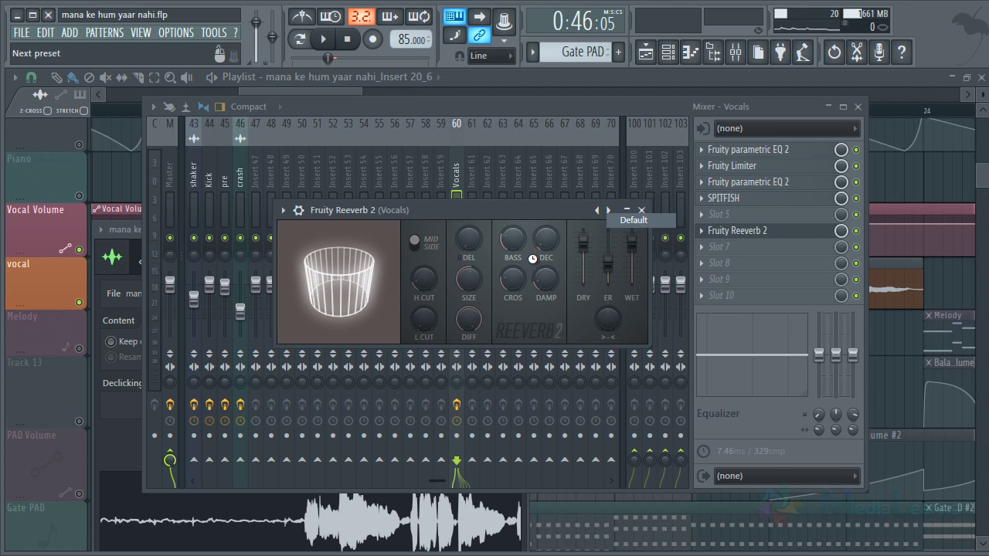
{"action": "left_click_drag", "start_coordinate": [454, 206], "coordinate": [493, 199]}
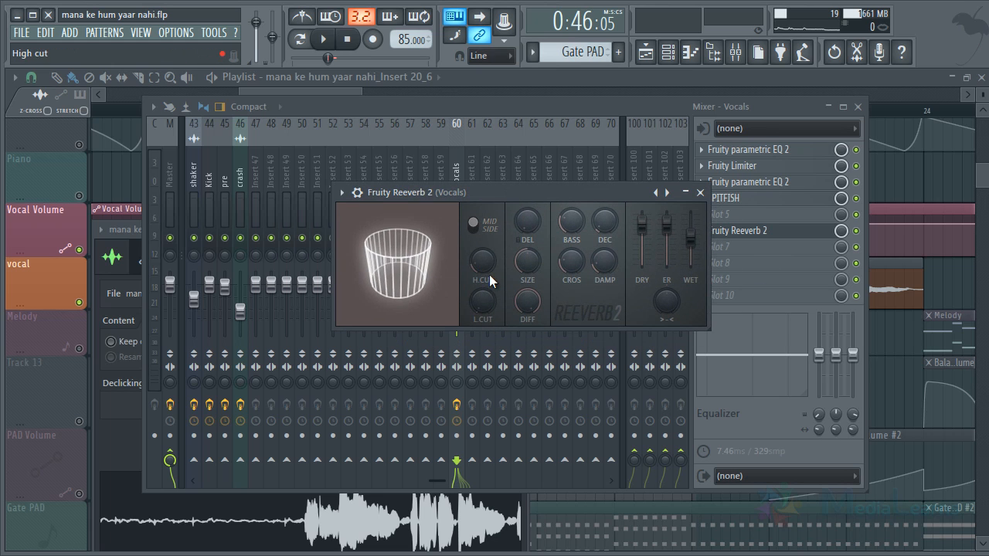
Lower Reeverb's Dry level to minimum, raise Wet to the height of ER, and audition the vocal
{"action": "left_click_drag", "start_coordinate": [642, 224], "coordinate": [655, 344]}
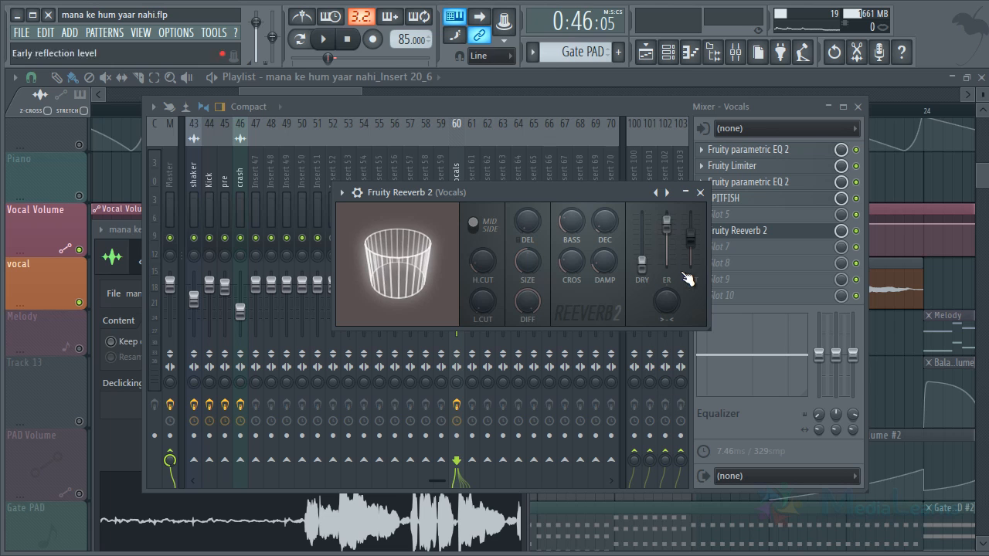
{"action": "scroll", "coordinate": [697, 249], "scroll_direction": "up", "scroll_amount": 5}
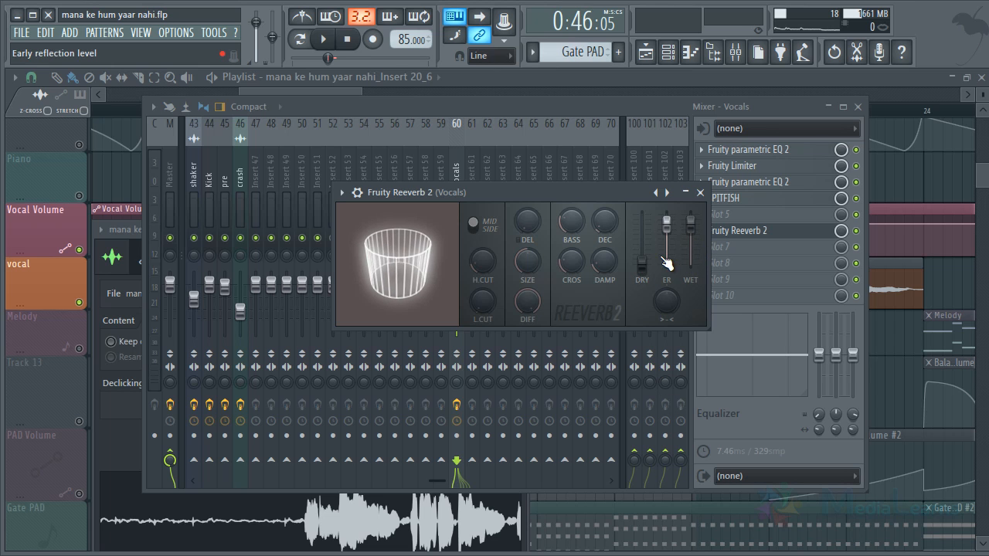
{"action": "key", "text": "space"}
{"action": "key", "text": "space"}
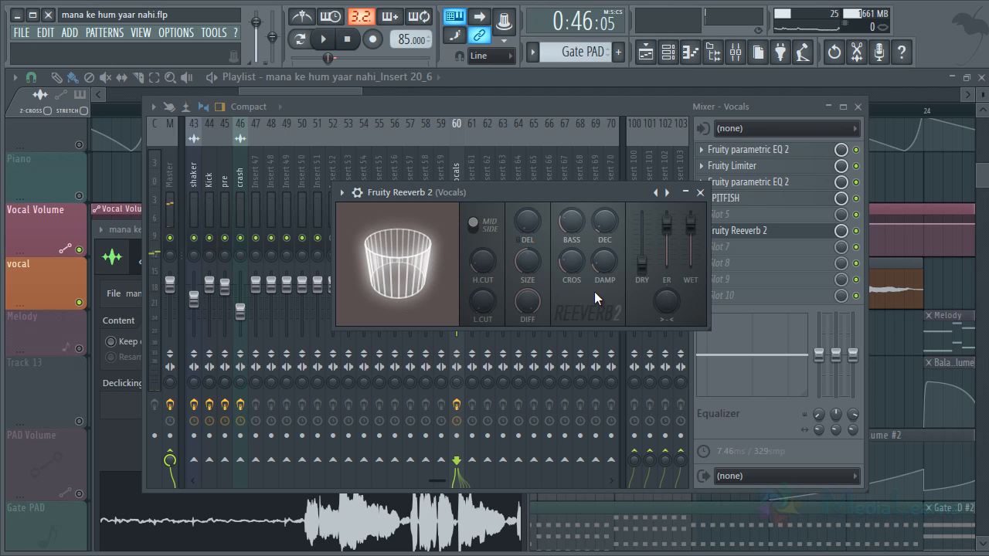
Reduce Reeverb's room size, set its high cut to 15.1 kHz, and audition the vocal
{"action": "left_click_drag", "start_coordinate": [526, 257], "coordinate": [510, 336]}
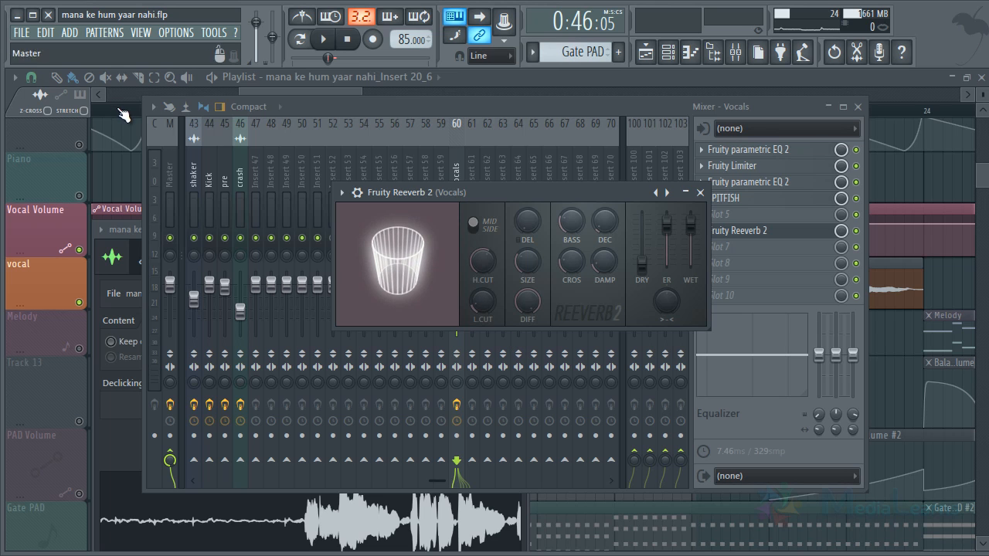
{"action": "left_click_drag", "start_coordinate": [485, 262], "coordinate": [509, 248]}
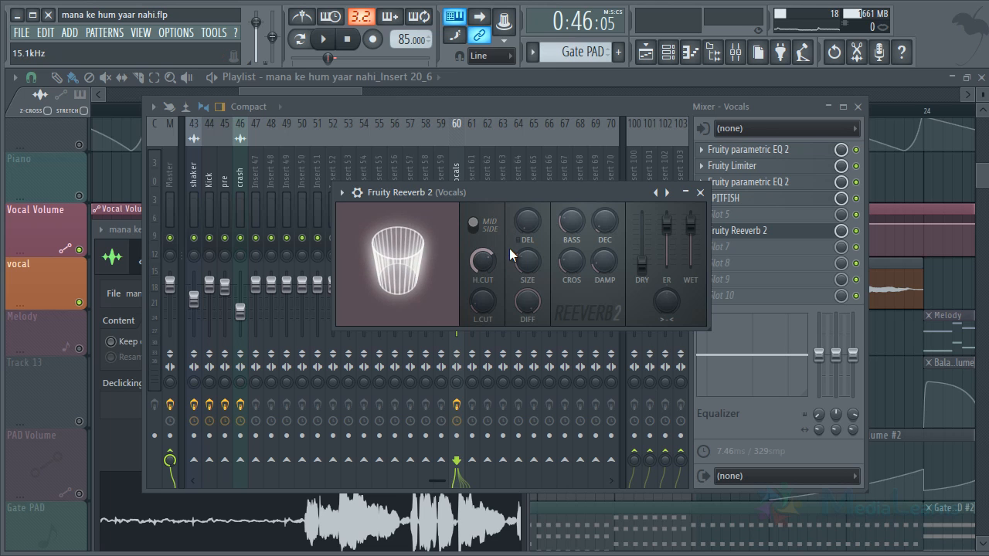
{"action": "key", "text": "space"}
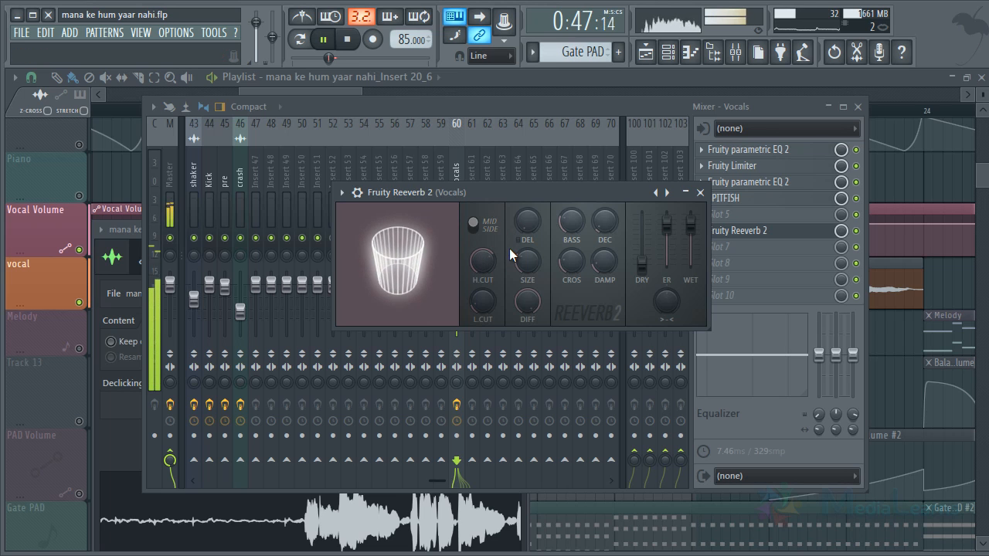
{"action": "key", "text": "space"}
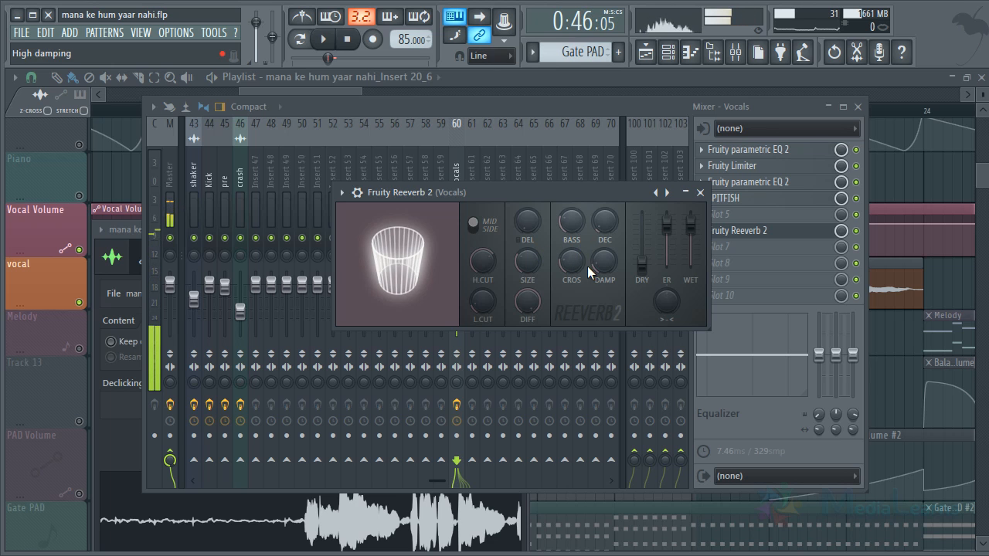
Raise Reeverb's high damping to 15.9 kHz and audition the vocal
{"action": "left_click_drag", "start_coordinate": [602, 261], "coordinate": [612, 165]}
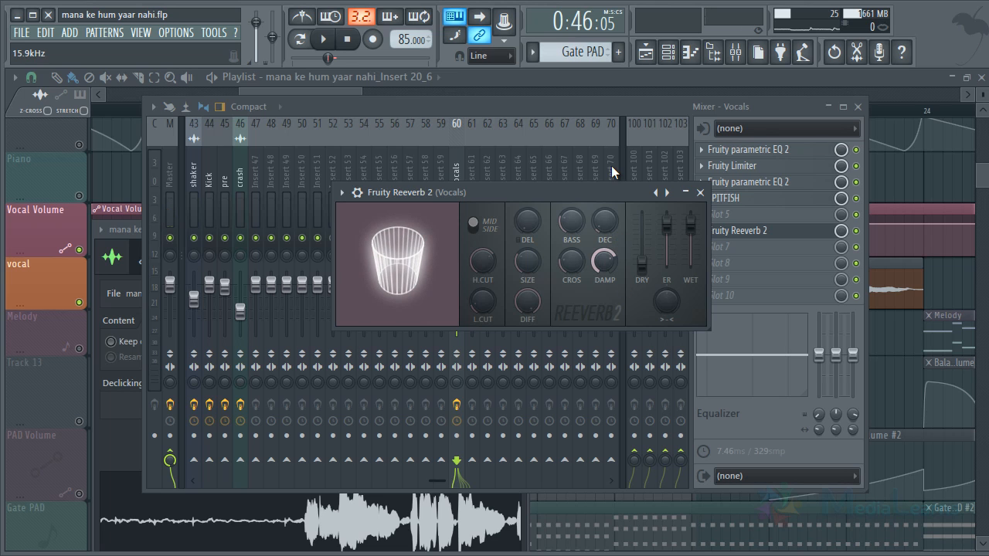
{"action": "key", "text": "space"}
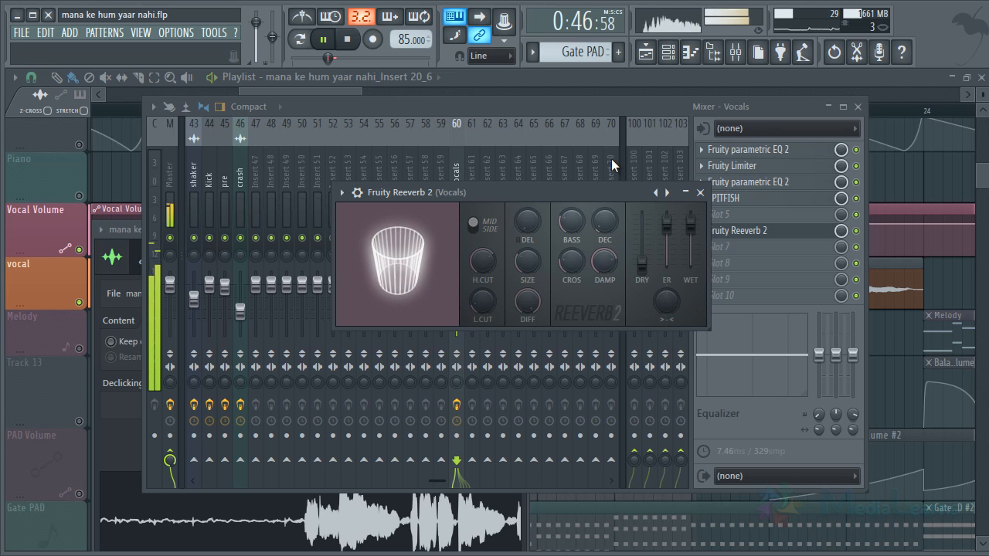
{"action": "key", "text": "space"}
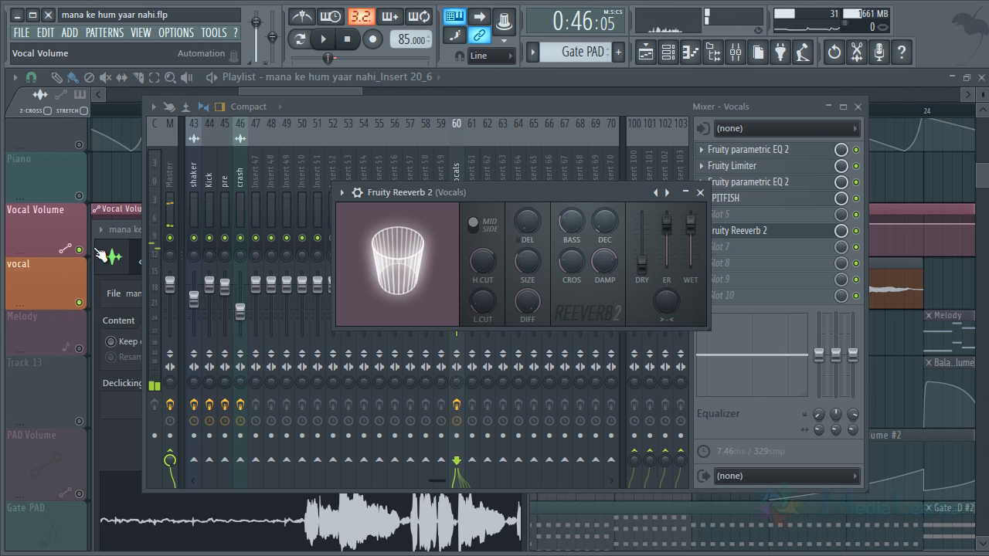
Try high damping at 8.6 kHz and 0.5 kHz during playback, ending at 8.0 kHz
{"action": "left_click_drag", "start_coordinate": [615, 266], "coordinate": [613, 329]}
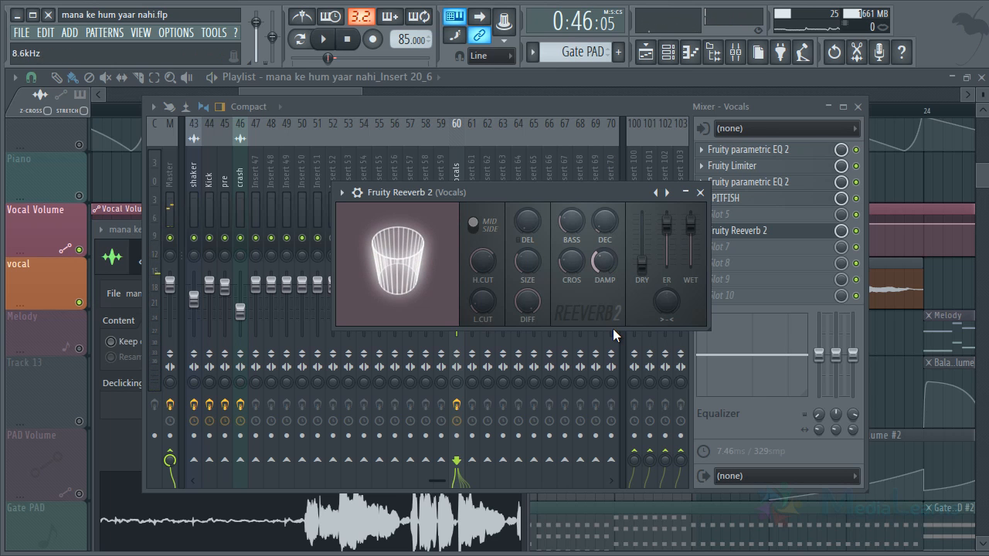
{"action": "key", "text": "space"}
{"action": "left_click_drag", "start_coordinate": [608, 273], "coordinate": [618, 368]}
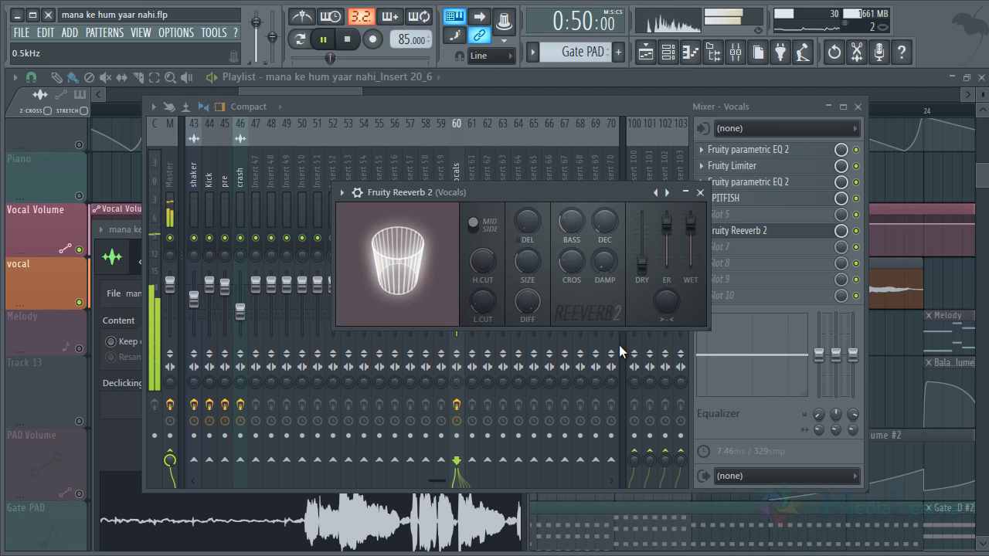
{"action": "left_click_drag", "start_coordinate": [612, 291], "coordinate": [610, 268]}
{"action": "key", "text": "space"}
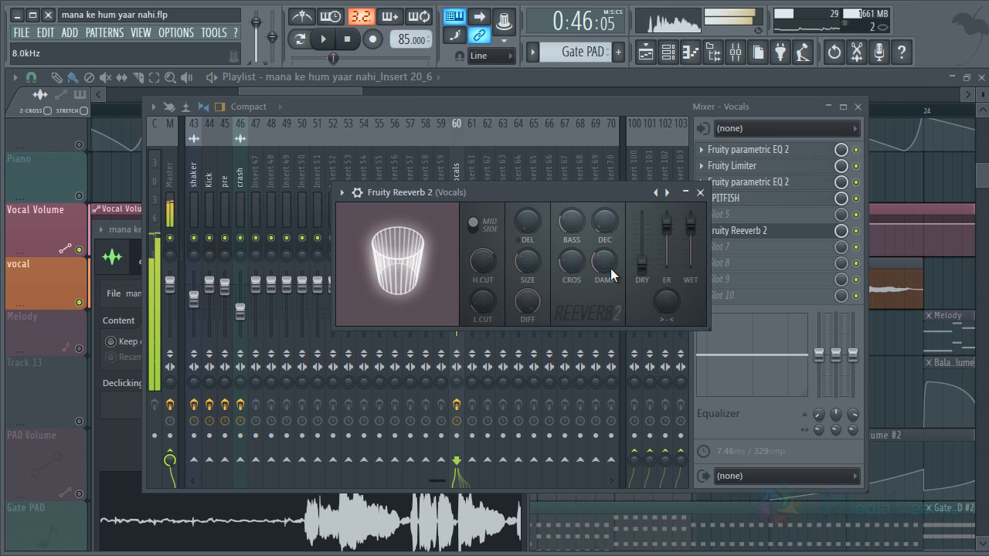
Sweep Reeverb's Bass between 300% and 25% during playback and settle on 73%
{"action": "left_click_drag", "start_coordinate": [572, 224], "coordinate": [580, 279]}
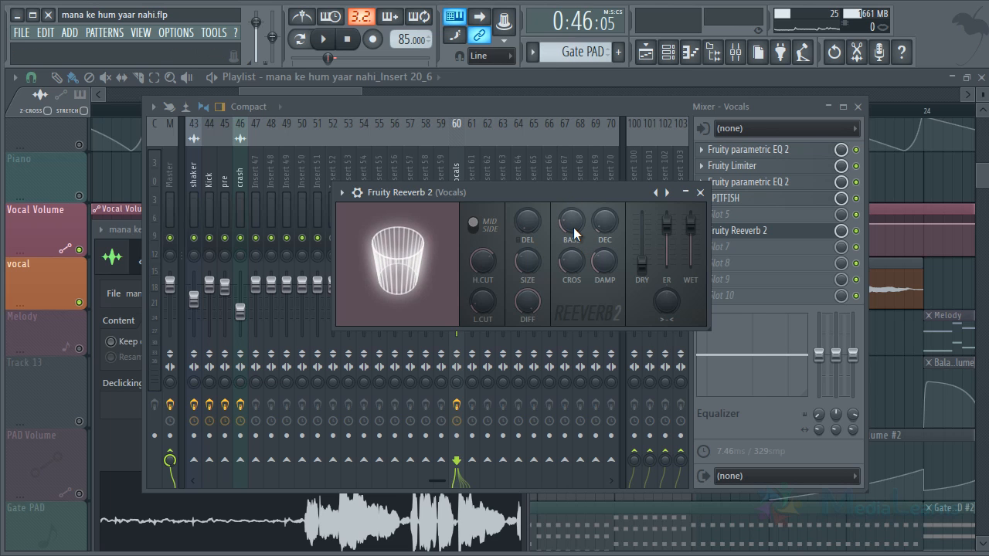
{"action": "key", "text": "space"}
{"action": "left_click_drag", "start_coordinate": [576, 233], "coordinate": [565, 44]}
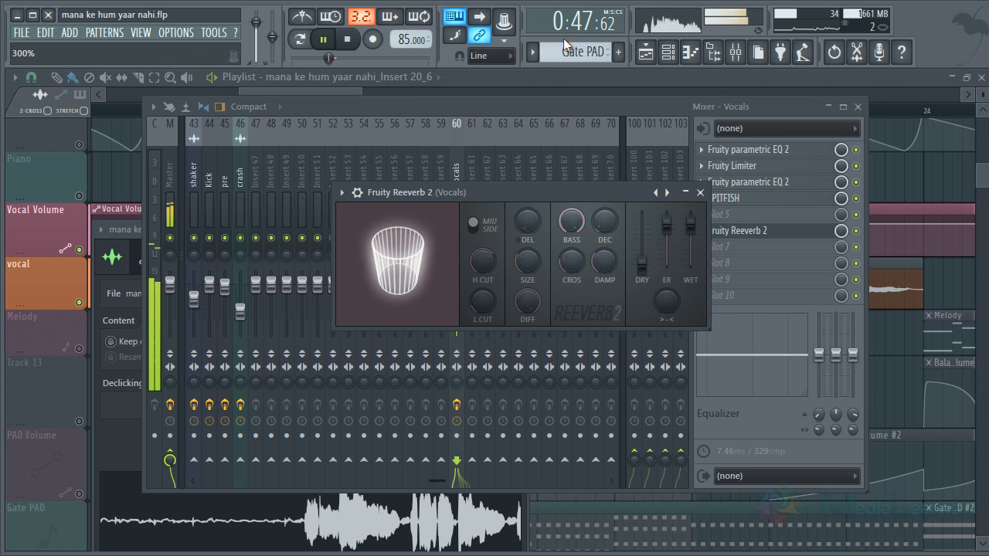
{"action": "left_click_drag", "start_coordinate": [573, 221], "coordinate": [573, 255]}
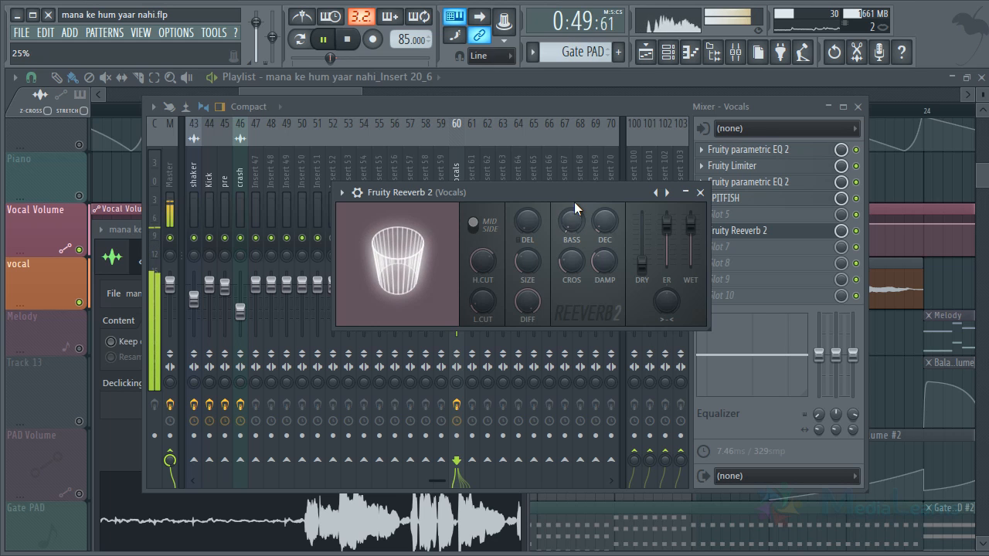
{"action": "key", "text": "space"}
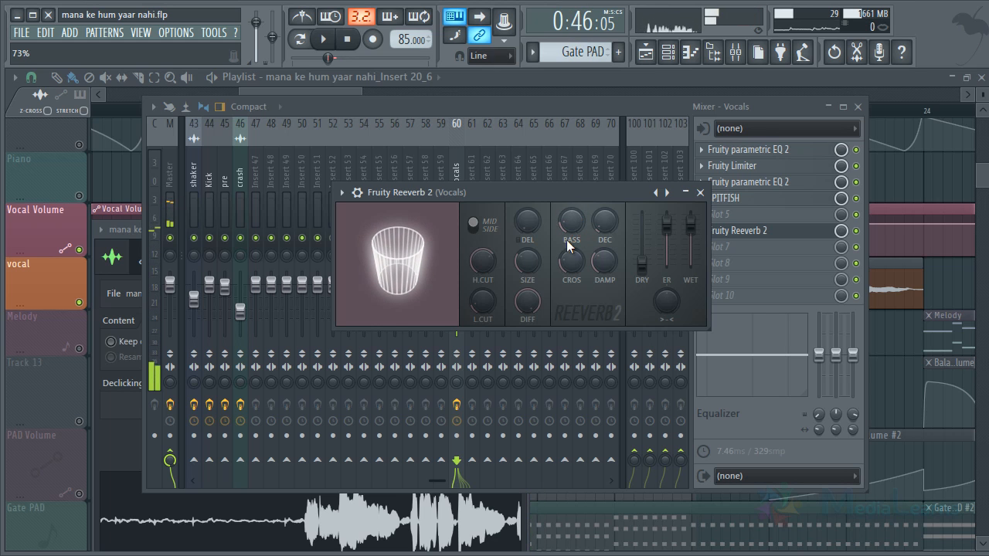
Set Reeverb's predelay to 348 ms and play the vocal to hear it
{"action": "left_click_drag", "start_coordinate": [532, 222], "coordinate": [528, 189]}
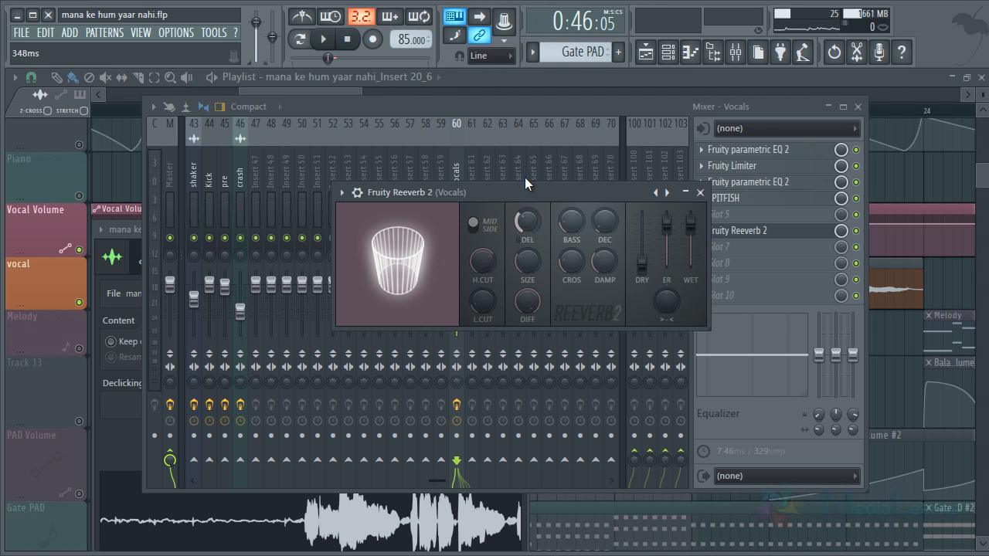
{"action": "key", "text": "space"}
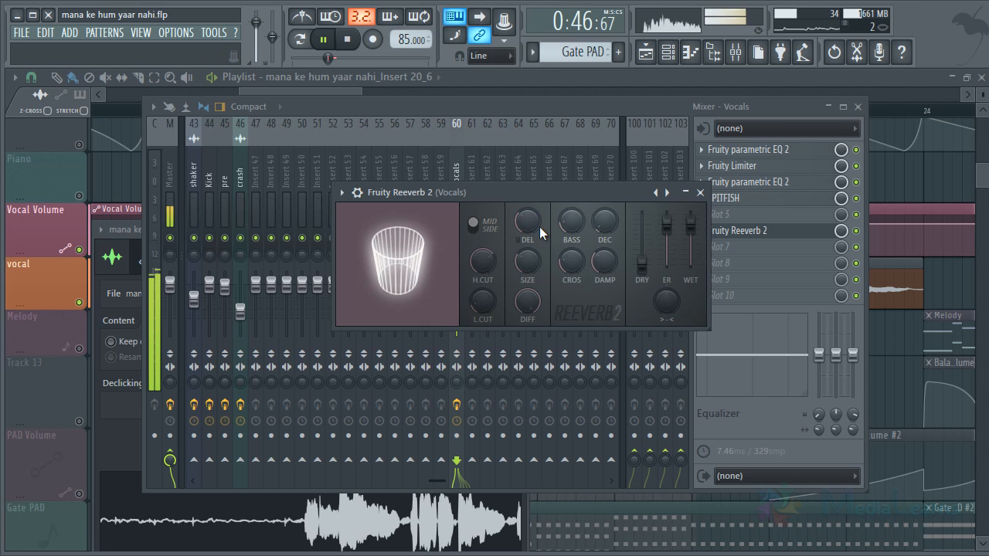
{"action": "key", "text": "space"}
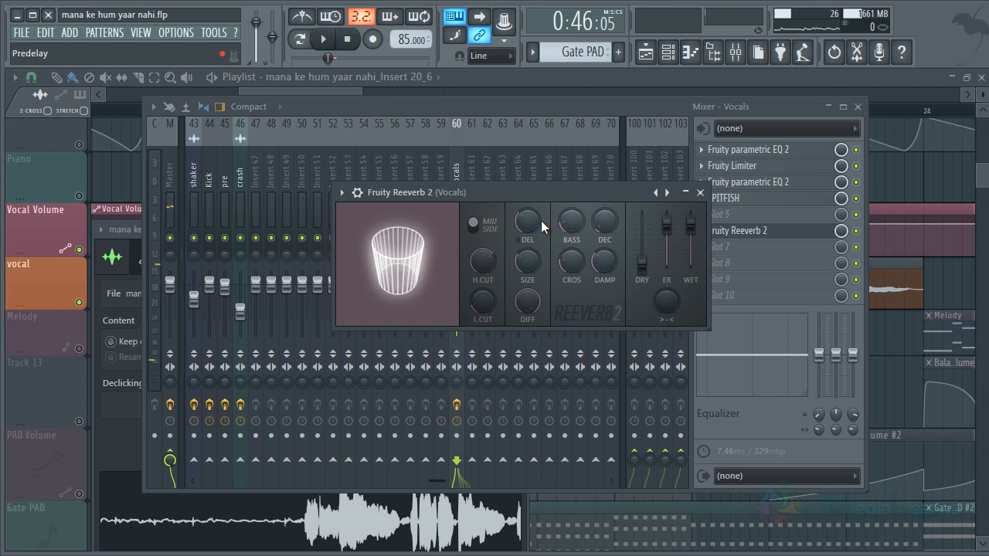
Set Reeverb's decay to 1.0 sec and audition the vocal
{"action": "right_click", "coordinate": [606, 232]}
{"action": "left_click", "coordinate": [608, 230]}
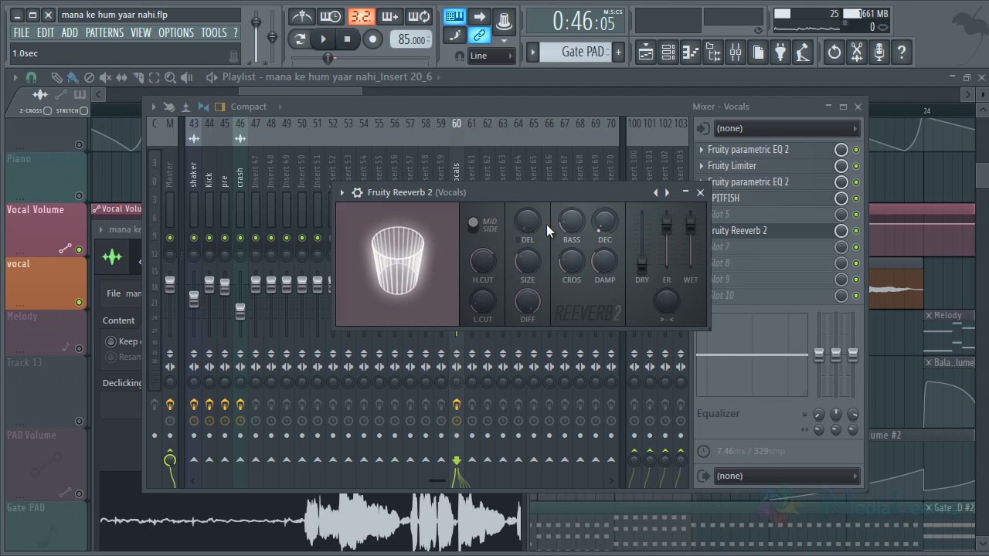
{"action": "key", "text": "space"}
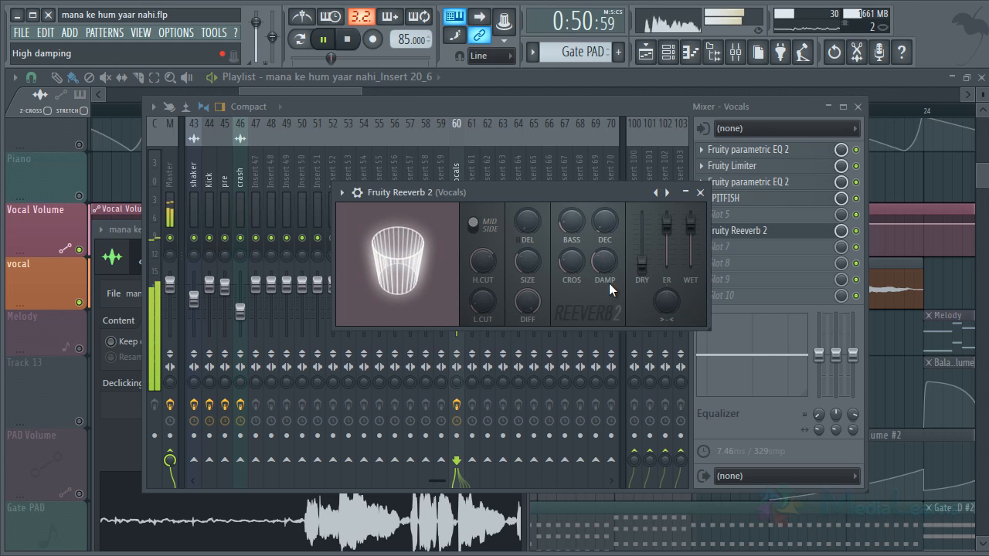
{"action": "key", "text": "space"}
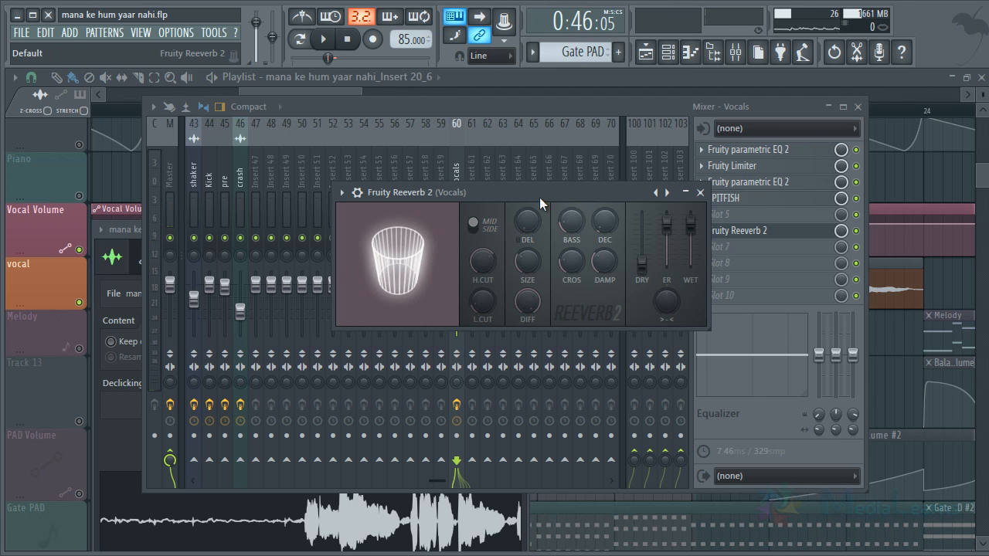
Audition Reeverb's stereo separation on the vocal at 100% and at about -40%
{"action": "left_click_drag", "start_coordinate": [540, 197], "coordinate": [598, 221]}
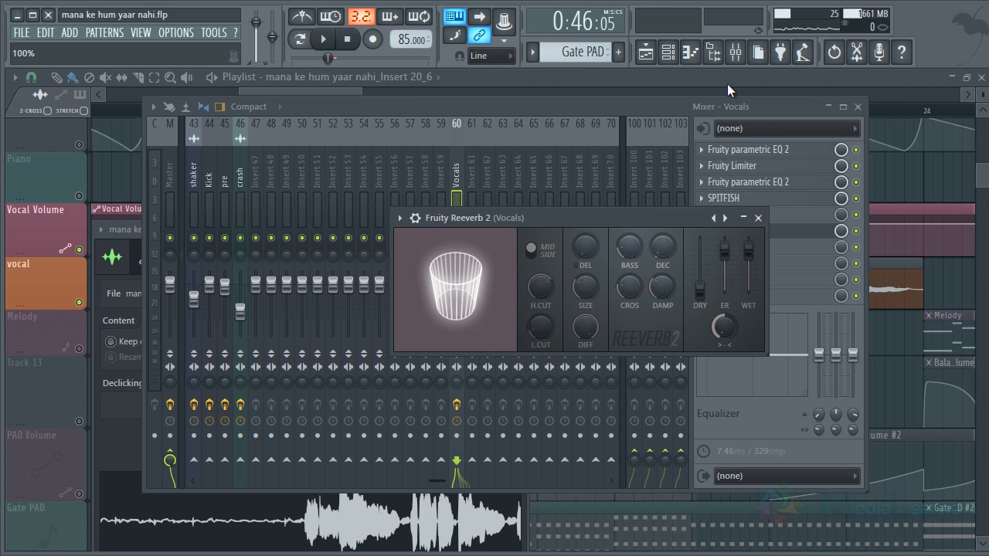
{"action": "key", "text": "space"}
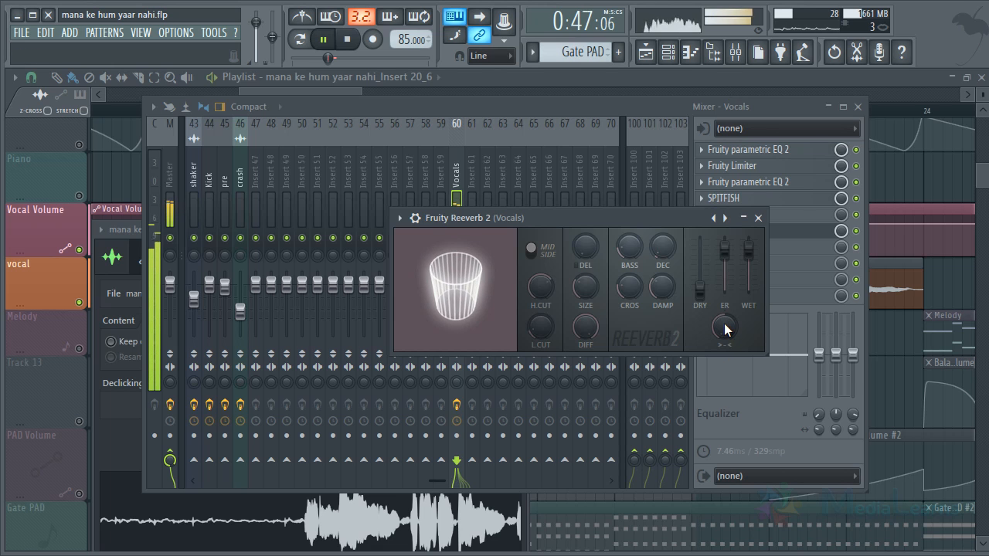
{"action": "key", "text": "space"}
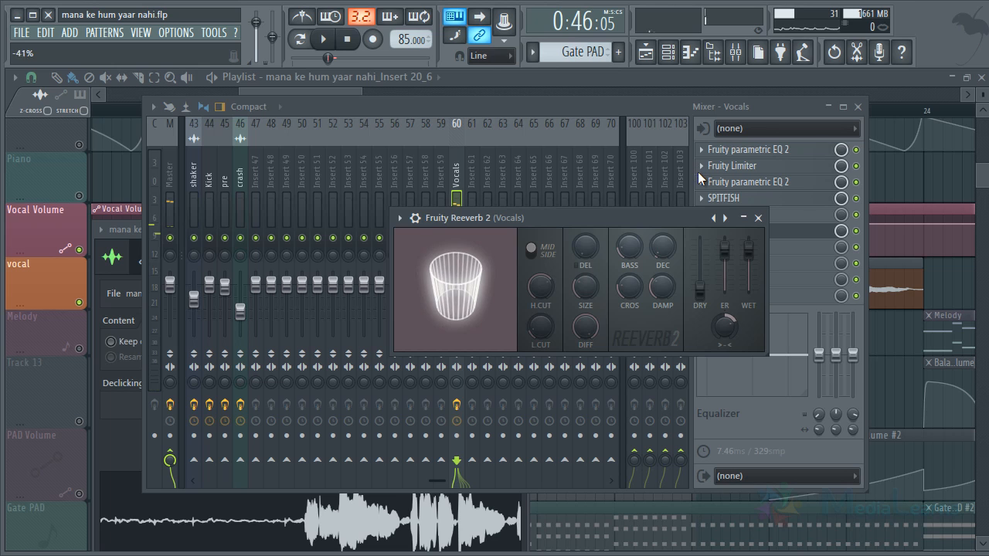
{"action": "key", "text": "space"}
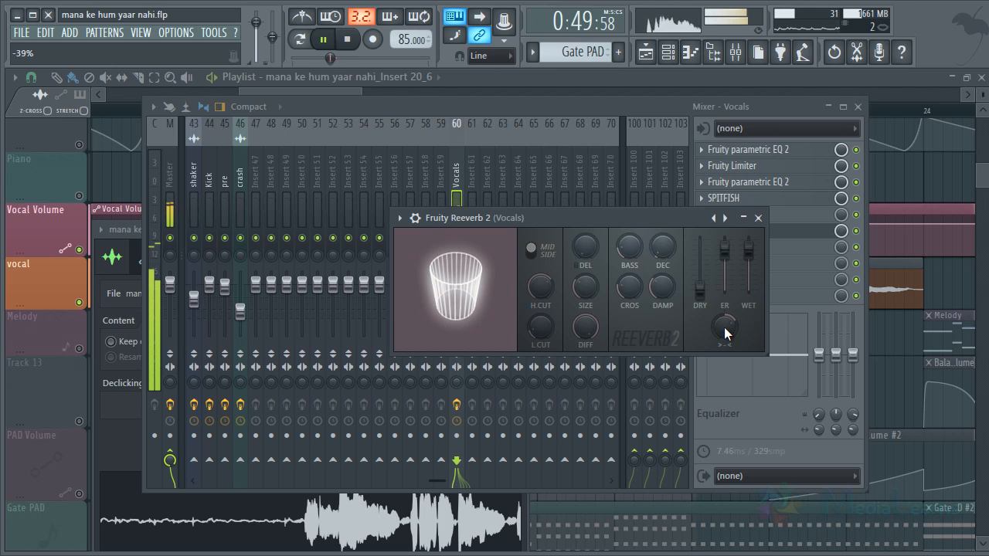
{"action": "key", "text": "space"}
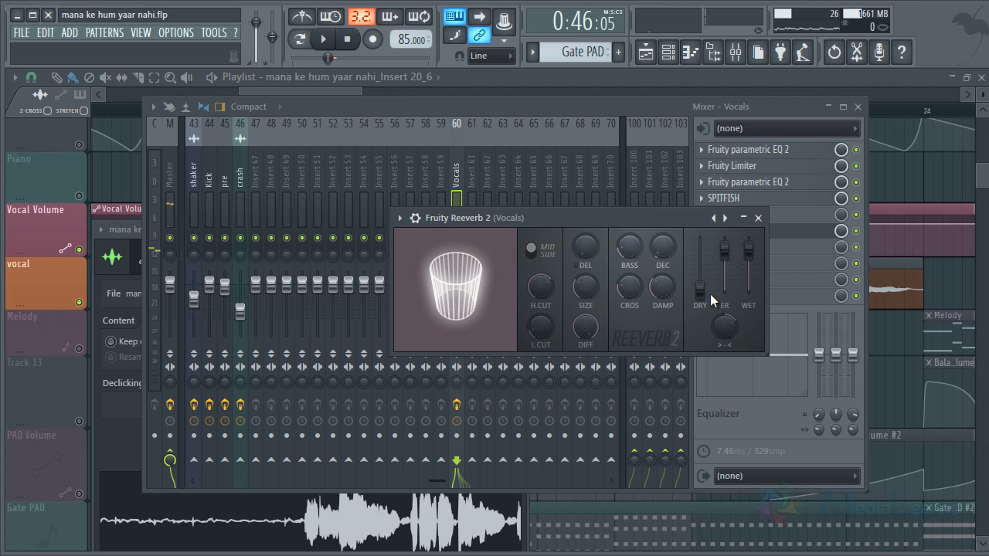
Raise Reeverb's Dry level to the height of the ER and Wet levels
{"action": "left_click_drag", "start_coordinate": [701, 291], "coordinate": [700, 247]}
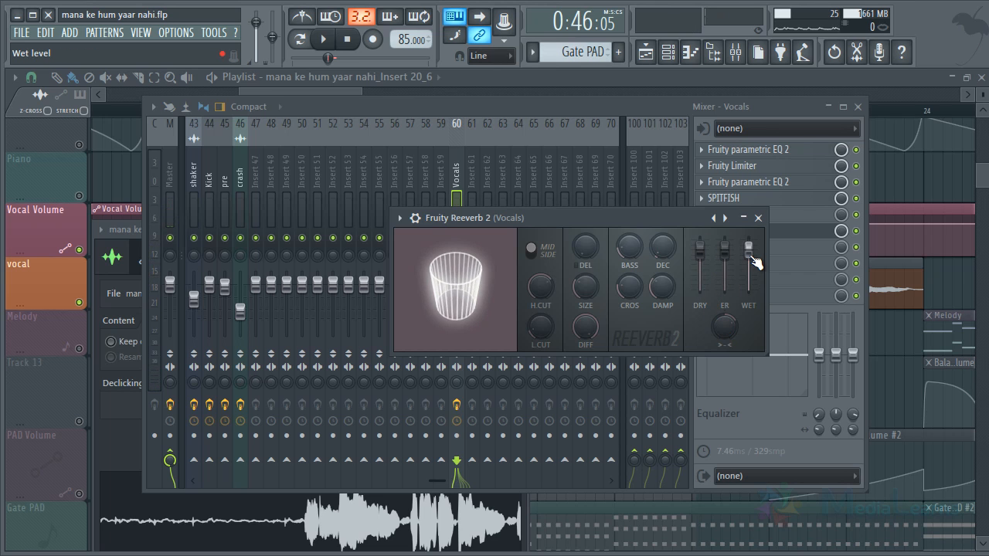
{"action": "right_click", "coordinate": [711, 263]}
{"action": "key", "text": "Escape"}
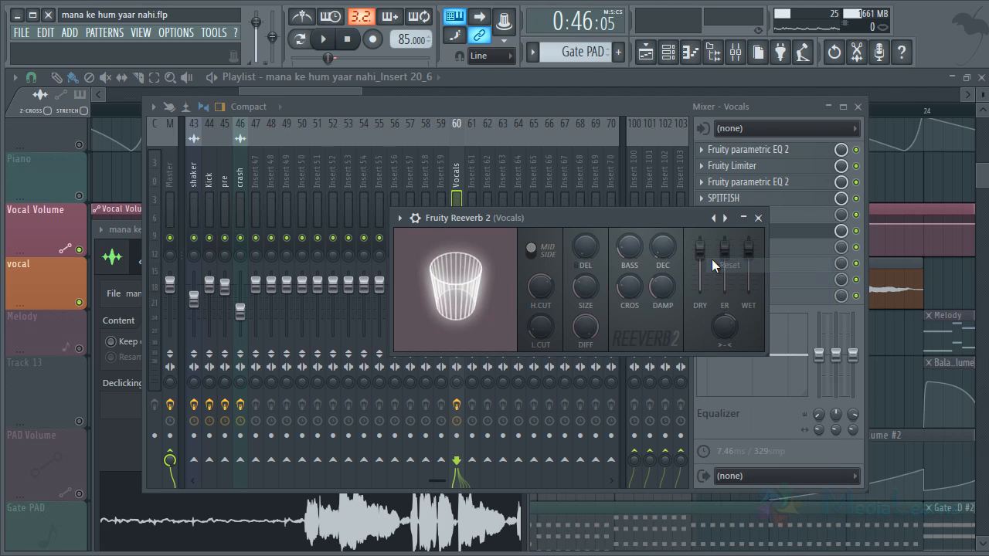
Reduce Reeverb's Wet level to 0%, and raise it to about 59% while the vocal plays
{"action": "left_click_drag", "start_coordinate": [710, 259], "coordinate": [703, 302]}
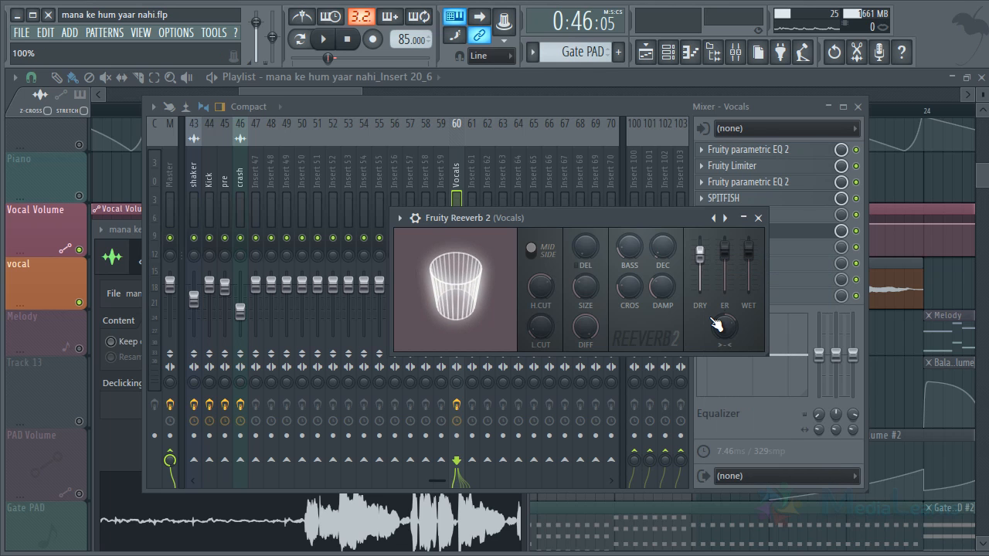
{"action": "left_click_drag", "start_coordinate": [747, 260], "coordinate": [768, 352]}
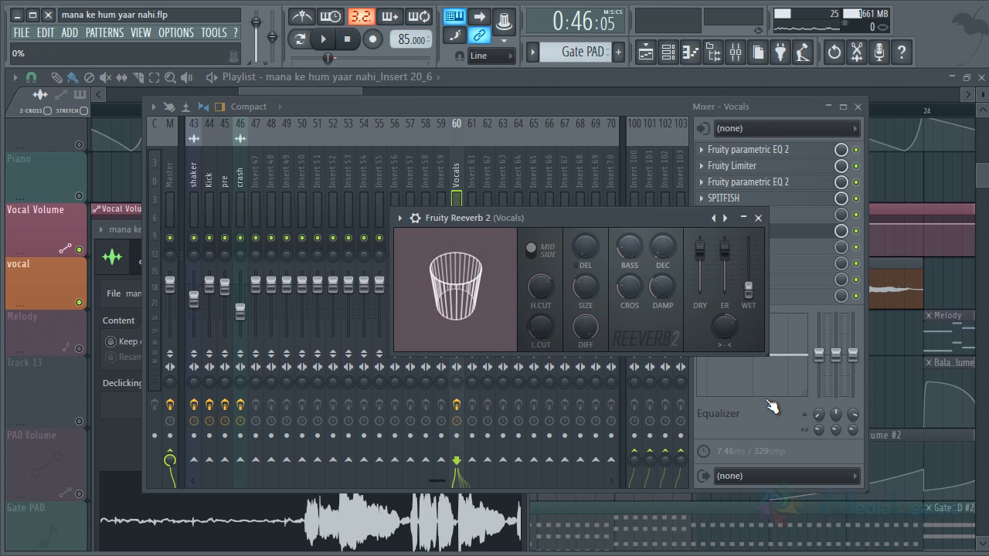
{"action": "key", "text": "space"}
{"action": "left_click_drag", "start_coordinate": [748, 286], "coordinate": [756, 247]}
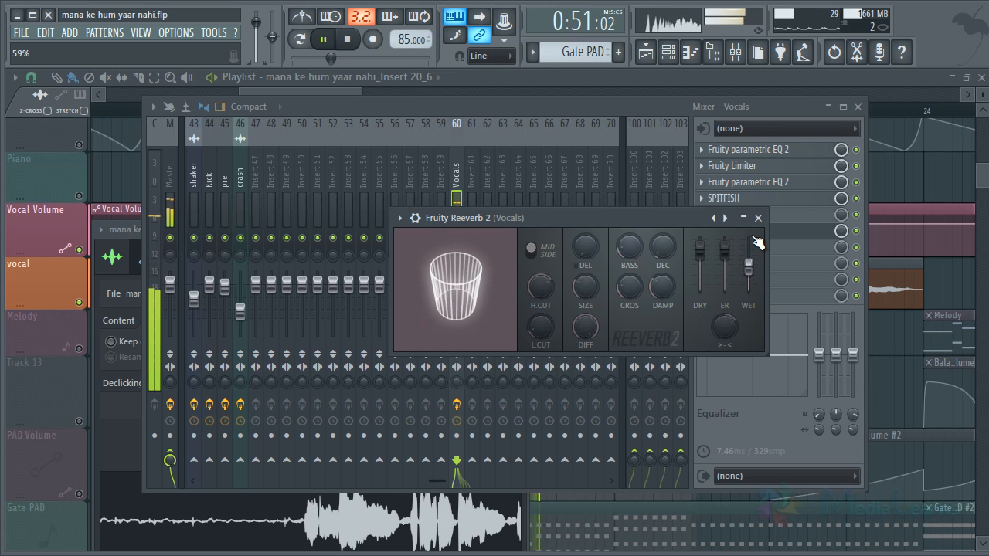
{"action": "key", "text": "space"}
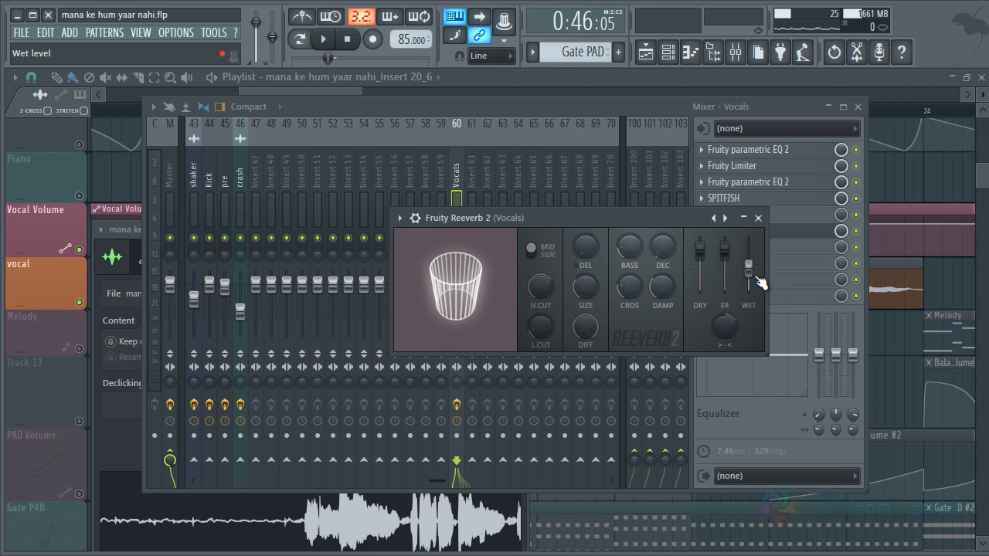
Lower Reeverb's Wet level to 50% during playback and close the plugin window
{"action": "key", "text": "space"}
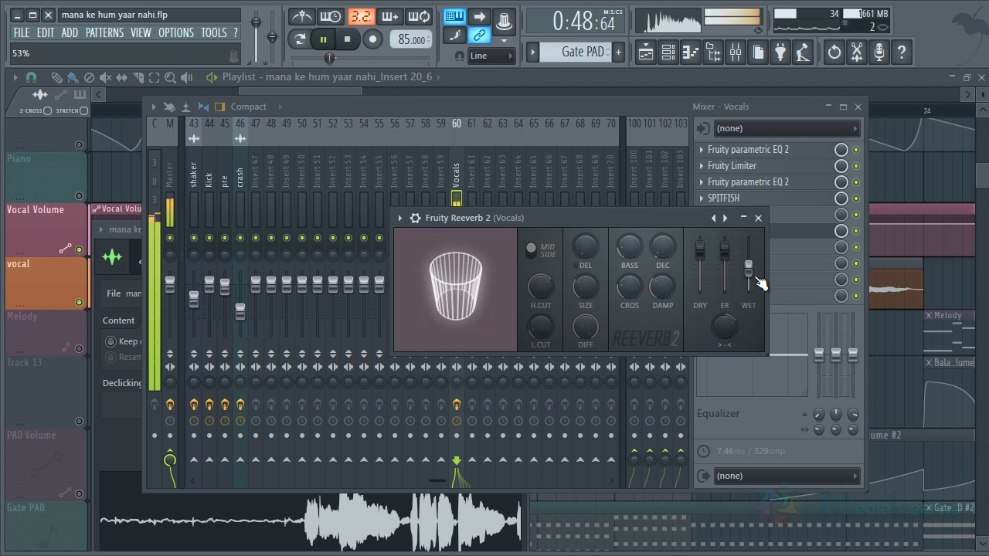
{"action": "scroll", "coordinate": [761, 286], "scroll_direction": "down", "scroll_amount": 3}
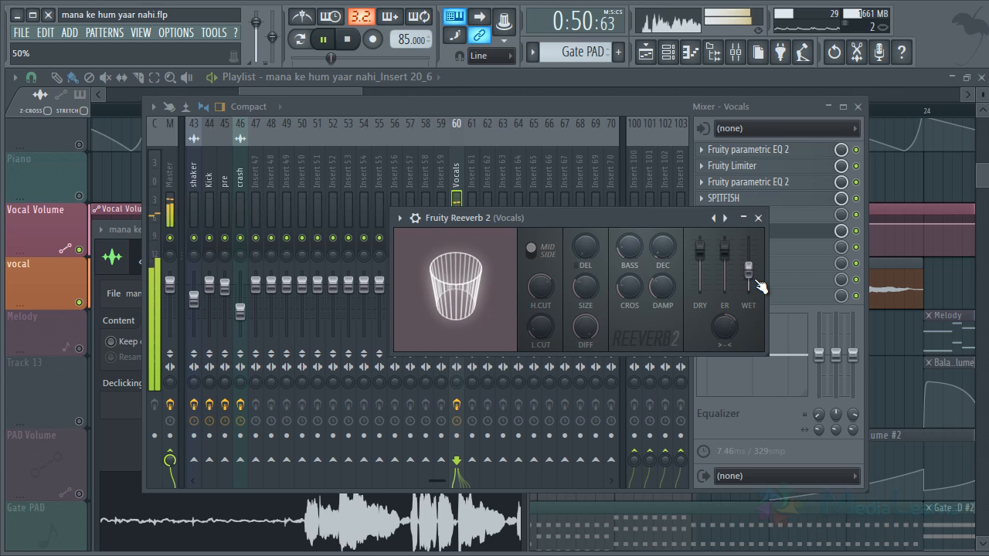
{"action": "key", "text": "space"}
{"action": "left_click", "coordinate": [758, 218]}
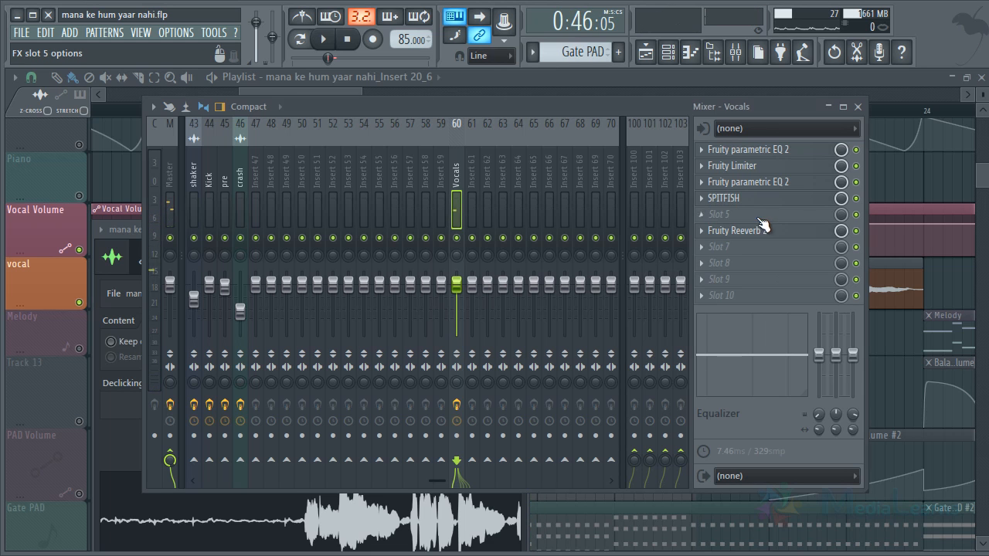
Load a second Fruity Reeverb 2 into slot 7 of the Vocals track and audition its decay
{"action": "left_click", "coordinate": [708, 252]}
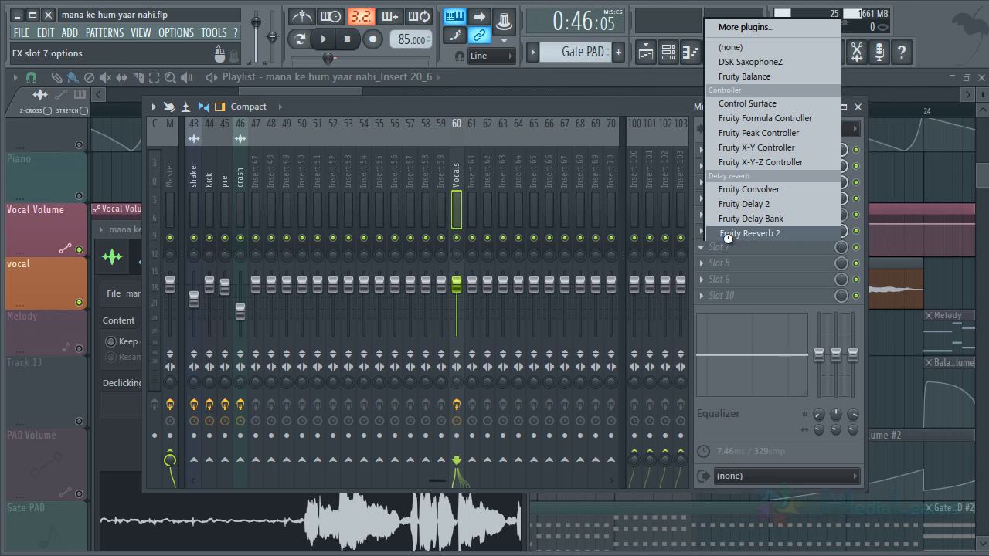
{"action": "left_click", "coordinate": [731, 230]}
{"action": "left_click_drag", "start_coordinate": [364, 92], "coordinate": [517, 240]}
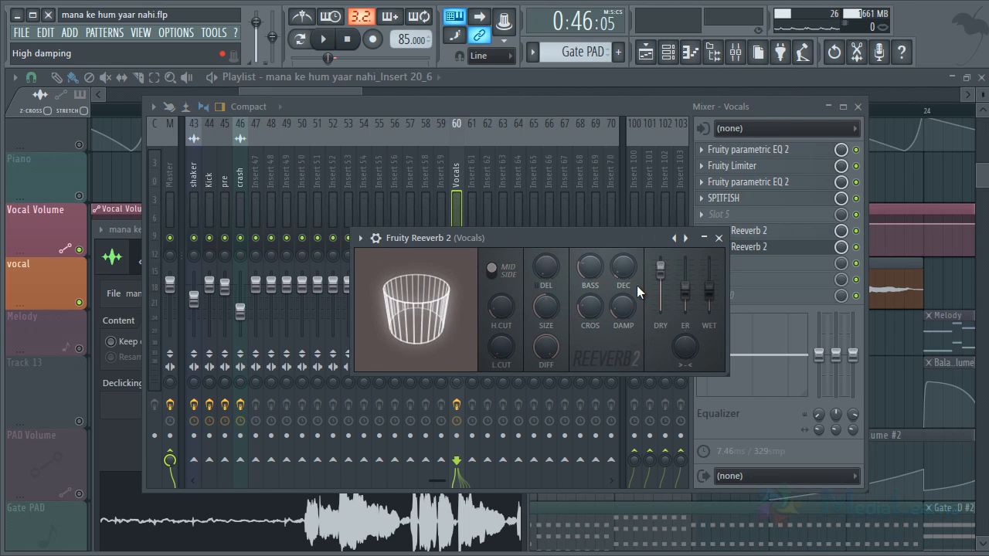
{"action": "left_click_drag", "start_coordinate": [623, 266], "coordinate": [609, 250]}
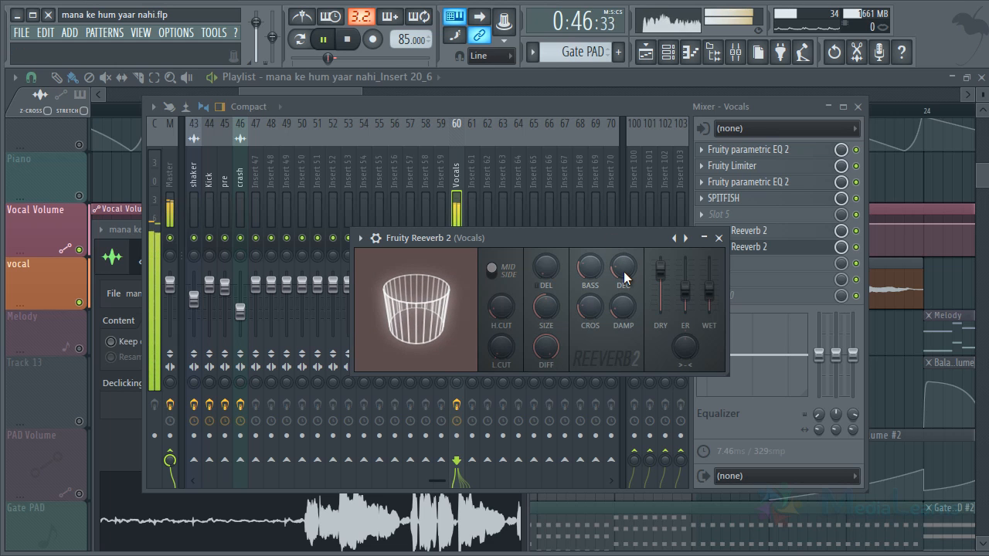
Load the premade preset The Venue into the new Reeverb
{"action": "right_click", "coordinate": [674, 239]}
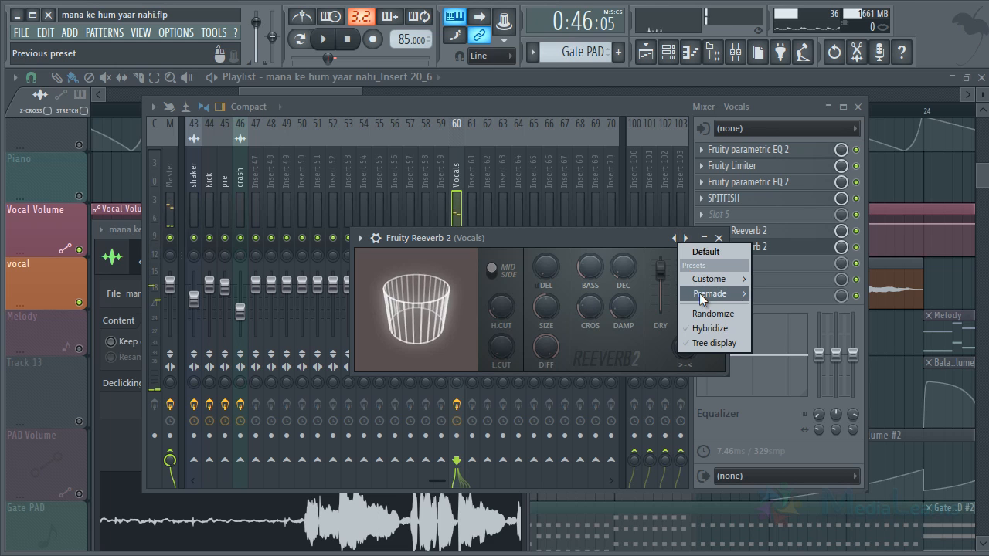
{"action": "mouse_move", "coordinate": [715, 293]}
{"action": "left_click", "coordinate": [781, 338]}
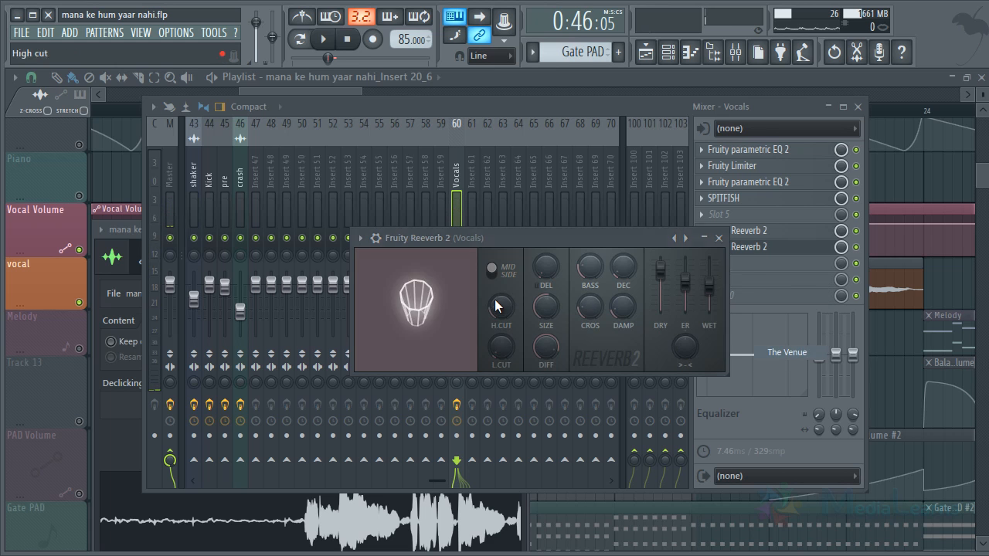
Lower the new Reeverb's diffusion to its minimum and audition the vocal
{"action": "left_click_drag", "start_coordinate": [407, 322], "coordinate": [388, 315]}
{"action": "mouse_move", "coordinate": [541, 342]}
{"action": "left_mouse_down"}
{"action": "mouse_move", "coordinate": [554, 408]}
{"action": "mouse_move", "coordinate": [557, 349]}
{"action": "left_mouse_up"}
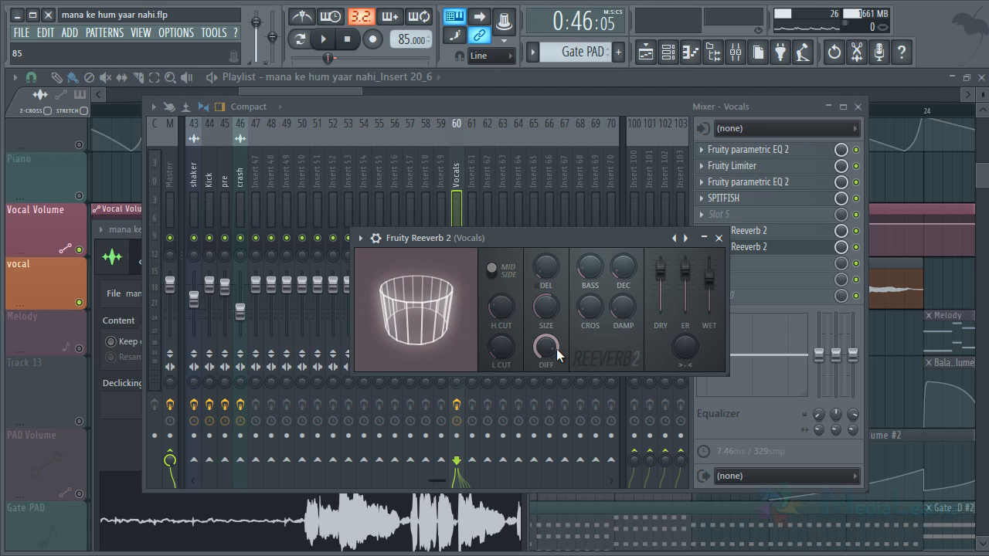
{"action": "key", "text": "space"}
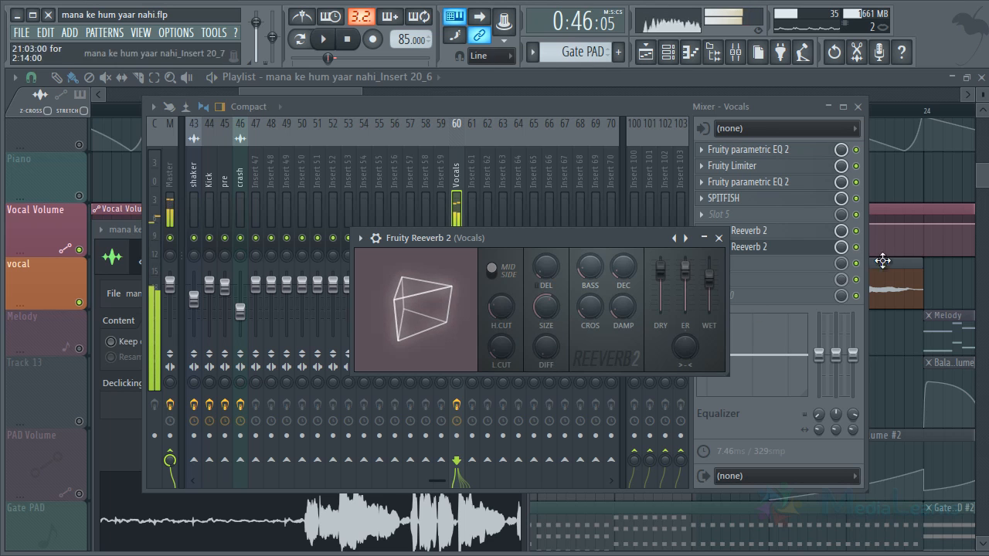
Disable the Reeverb in slot 6, reopen the one in slot 7 and play the vocal
{"action": "left_click", "coordinate": [856, 231]}
{"action": "key", "text": "space"}
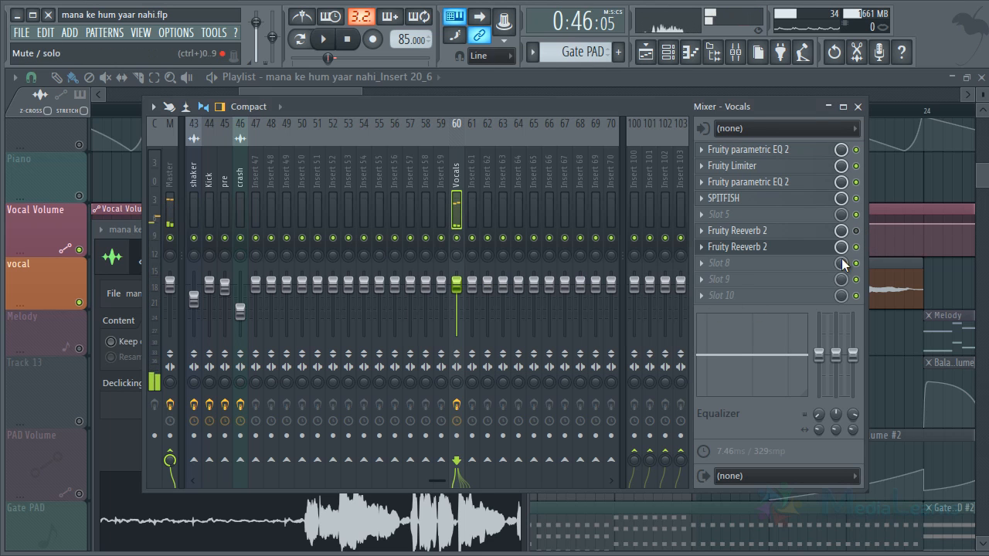
{"action": "left_click", "coordinate": [804, 248]}
{"action": "key", "text": "space"}
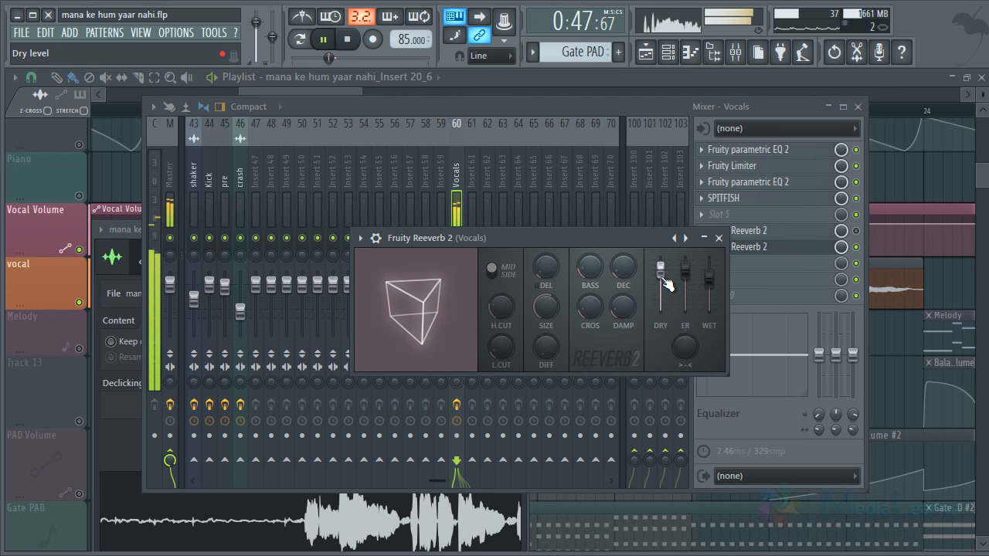
Audition the vocal with the Dry level at minimum, and reset the Dry level to its default
{"action": "left_click_drag", "start_coordinate": [665, 283], "coordinate": [688, 471]}
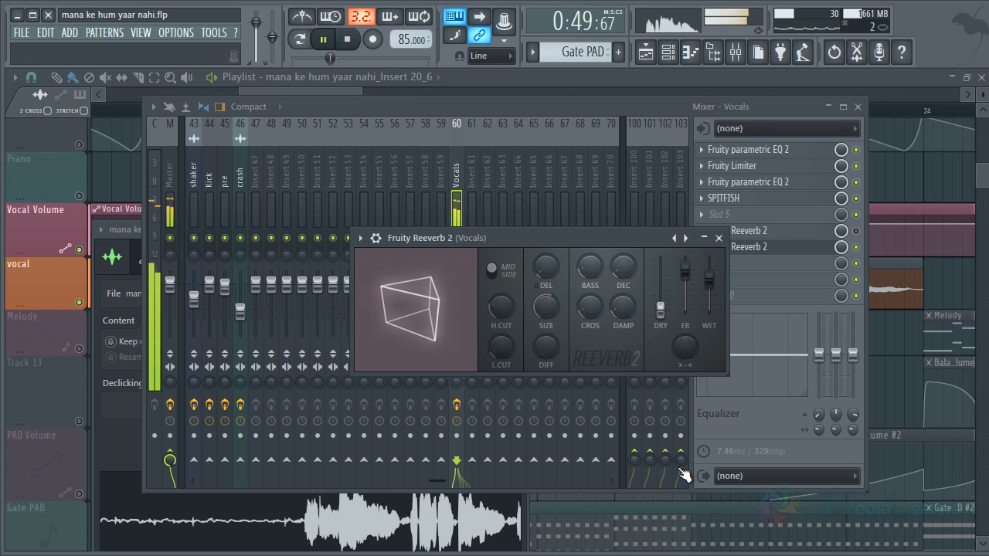
{"action": "key", "text": "space"}
{"action": "left_click_drag", "start_coordinate": [661, 311], "coordinate": [660, 267]}
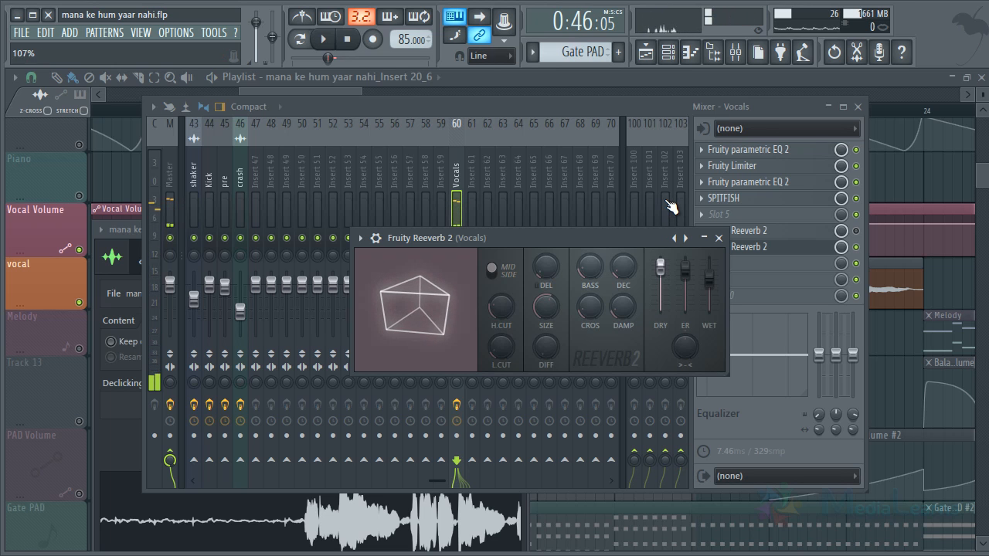
{"action": "right_click", "coordinate": [661, 267]}
{"action": "left_click", "coordinate": [677, 270]}
Raise Reeverb's diffusion and high cut, and increase its room size to about 81
{"action": "left_click_drag", "start_coordinate": [376, 292], "coordinate": [433, 293]}
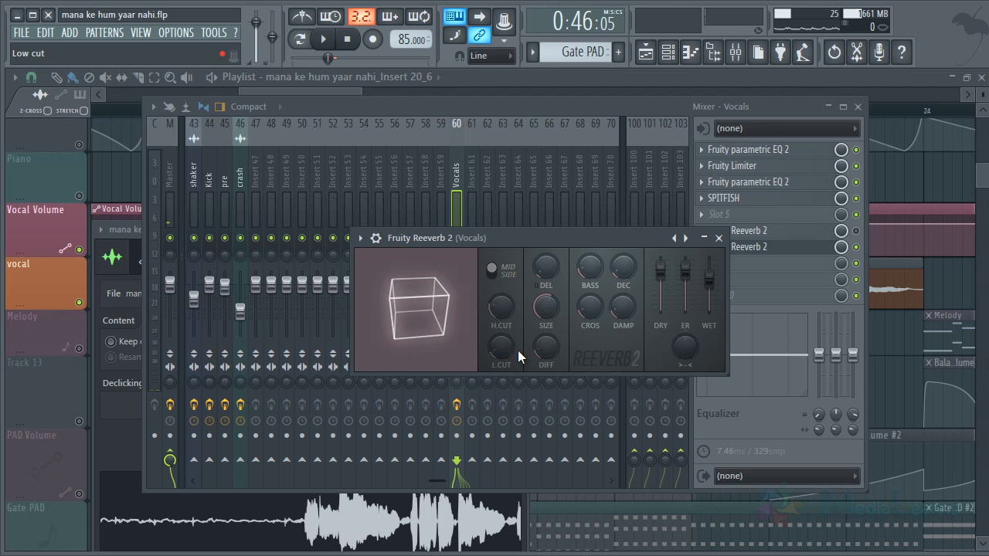
{"action": "left_click_drag", "start_coordinate": [544, 310], "coordinate": [565, 210]}
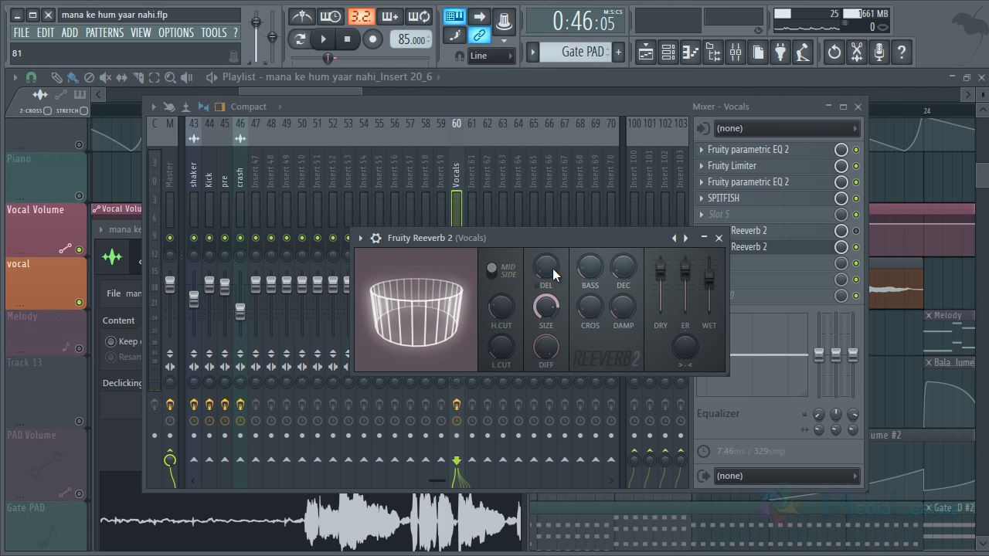
{"action": "mouse_move", "coordinate": [492, 343]}
{"action": "left_mouse_down"}
{"action": "mouse_move", "coordinate": [497, 323]}
{"action": "mouse_move", "coordinate": [502, 341]}
{"action": "left_mouse_up"}
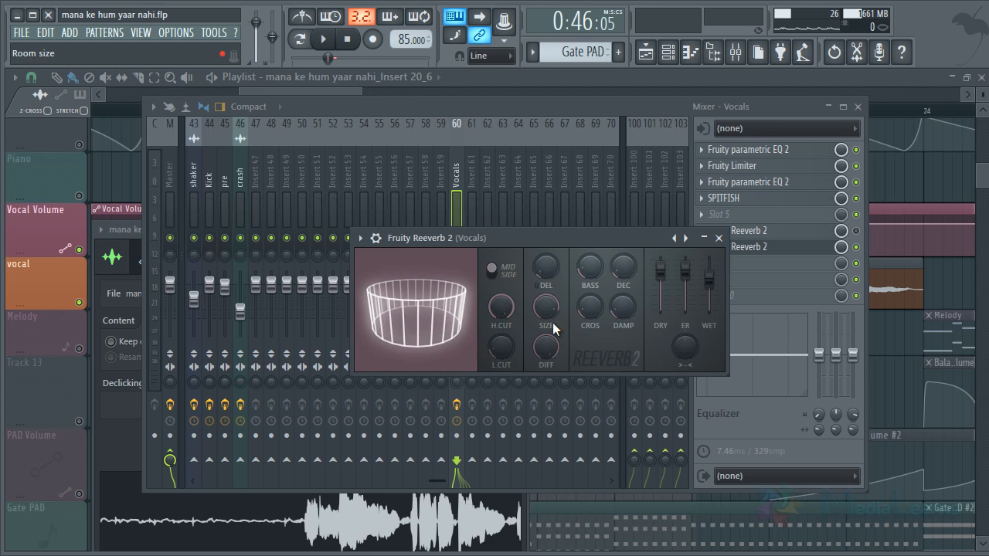
Raise Reeverb's damping while auditioning the vocal, and reset the predelay
{"action": "key", "text": "space"}
{"action": "scroll", "coordinate": [616, 313], "scroll_direction": "up", "scroll_amount": 5}
{"action": "key", "text": "space"}
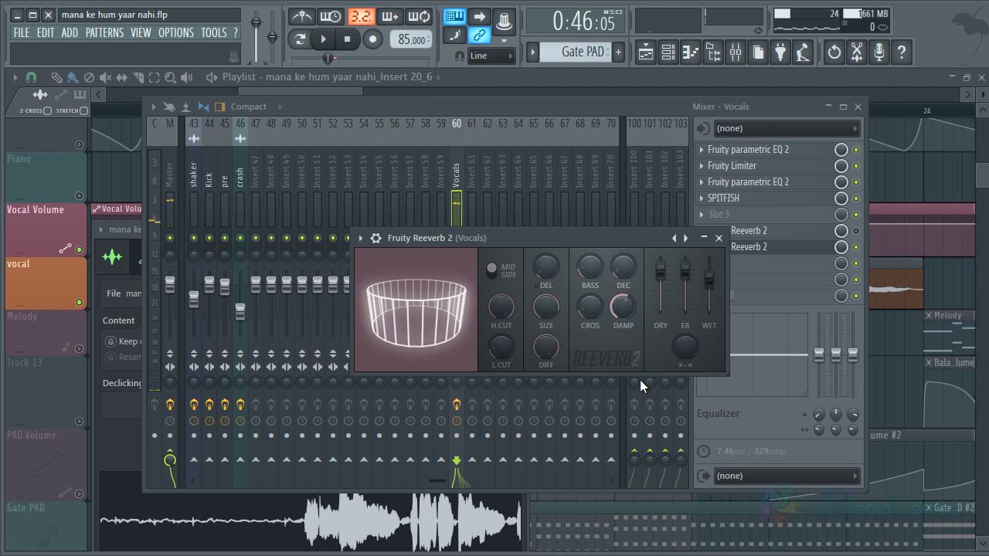
{"action": "right_click", "coordinate": [553, 272]}
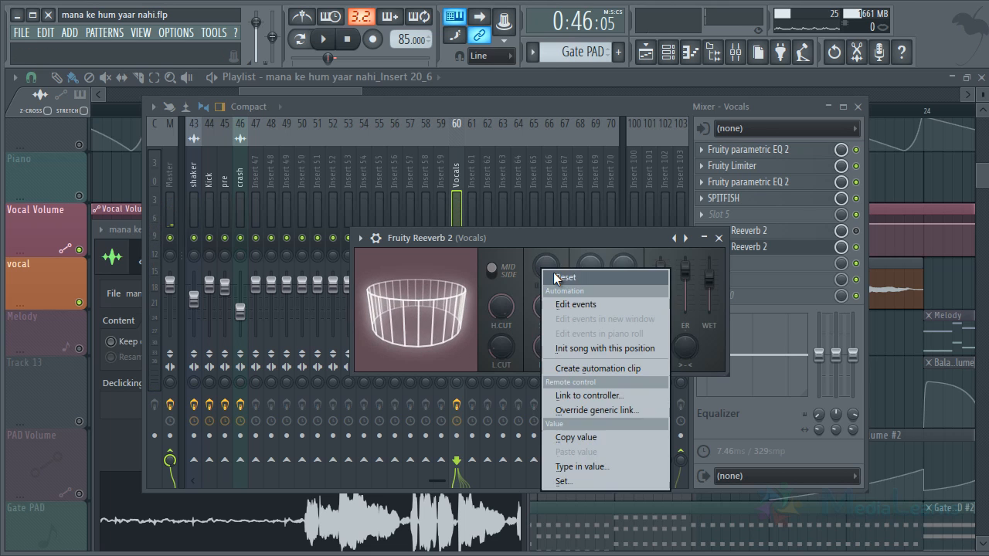
{"action": "left_click", "coordinate": [547, 273]}
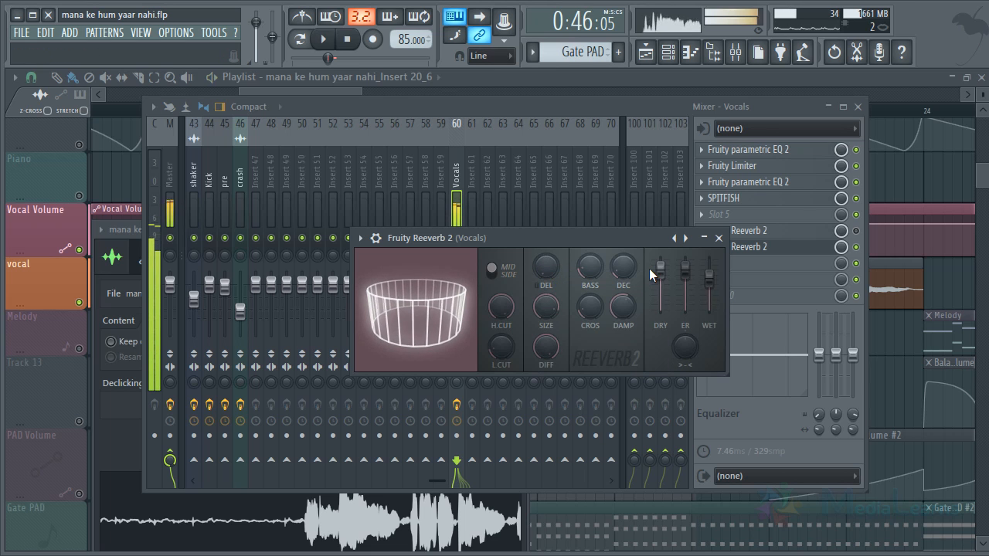
Lower Reeverb's Dry level to minimum, reset the Wet level to its default and play the vocal
{"action": "left_click_drag", "start_coordinate": [662, 271], "coordinate": [661, 309]}
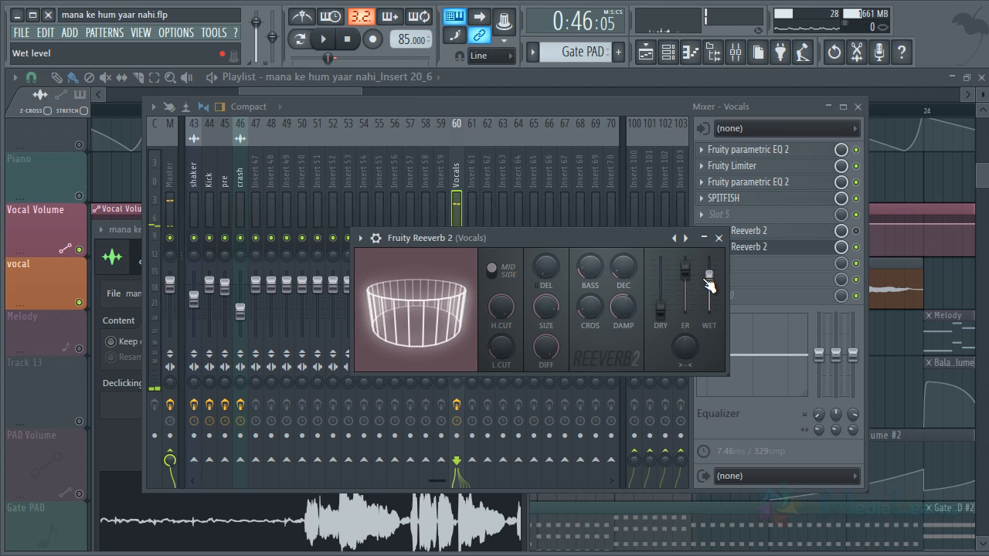
{"action": "right_click", "coordinate": [709, 282]}
{"action": "left_click", "coordinate": [716, 282]}
{"action": "key", "text": "space"}
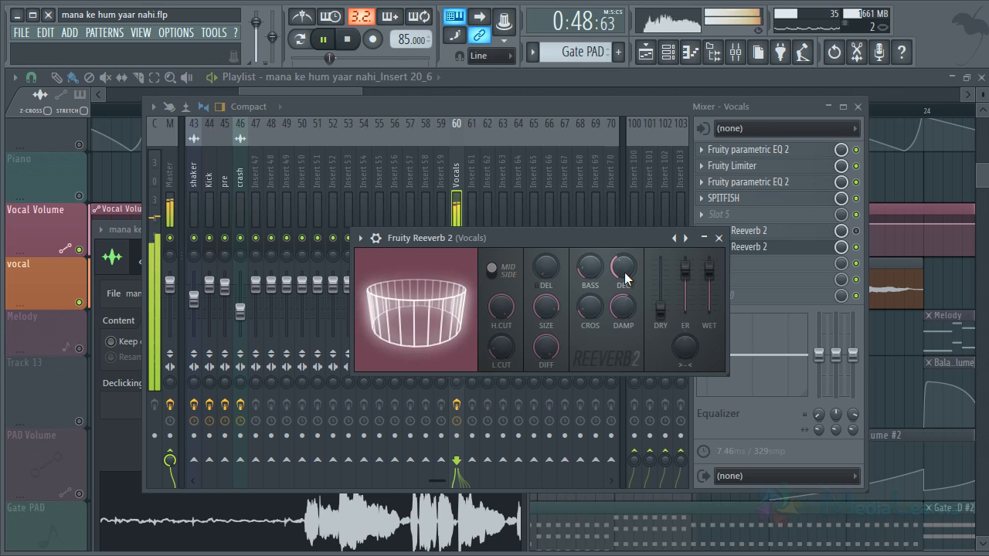
Adjust Reeverb's decay, set its bass to 110% and vary the stereo separation while the vocal plays
{"action": "left_click_drag", "start_coordinate": [623, 268], "coordinate": [592, 290]}
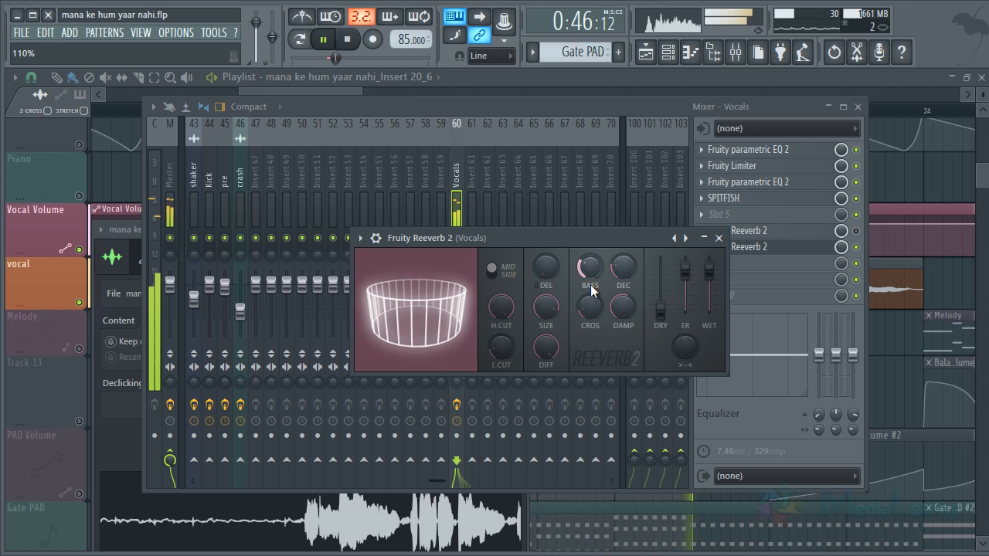
{"action": "left_click", "coordinate": [675, 349]}
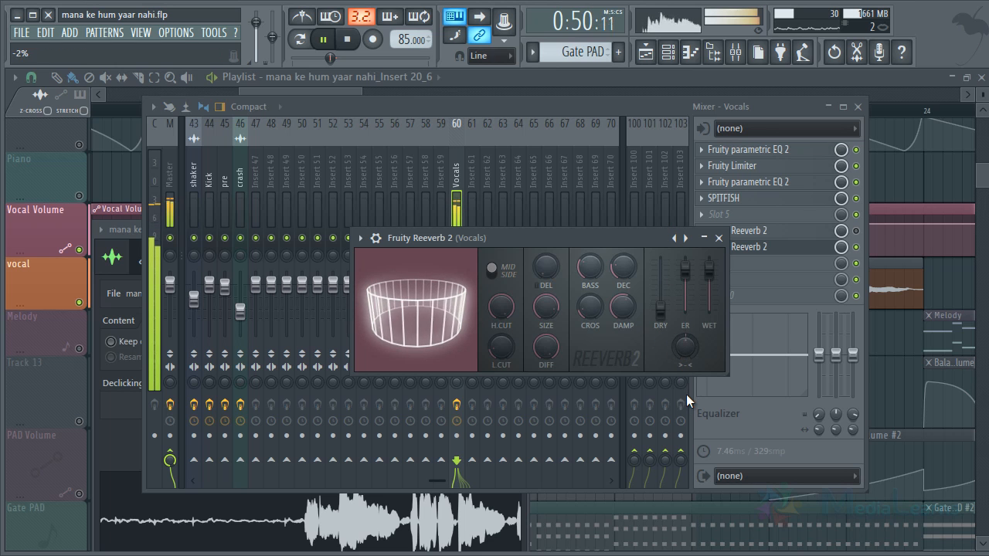
{"action": "left_click_drag", "start_coordinate": [683, 357], "coordinate": [685, 351]}
{"action": "key", "text": "space"}
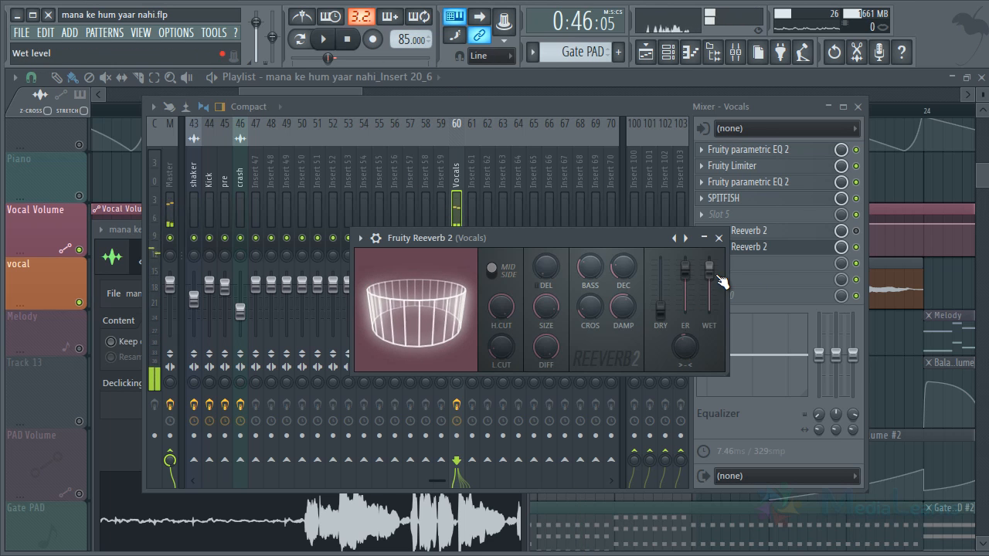
Reset the dry level in Fruity Reeverb 2 and set the wet level to 20% while auditioning the vocals
{"action": "right_click", "coordinate": [669, 308]}
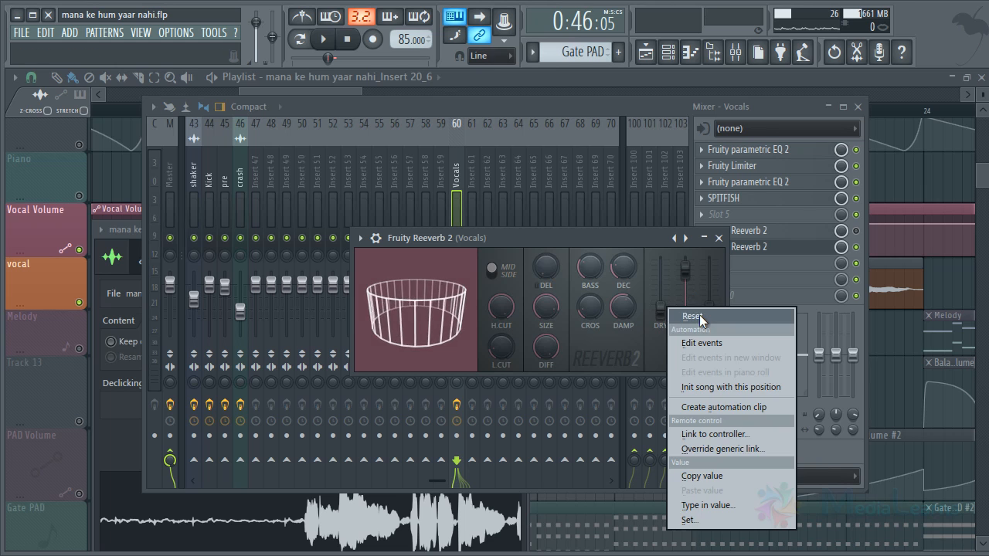
{"action": "left_click", "coordinate": [692, 316]}
{"action": "key", "text": "space"}
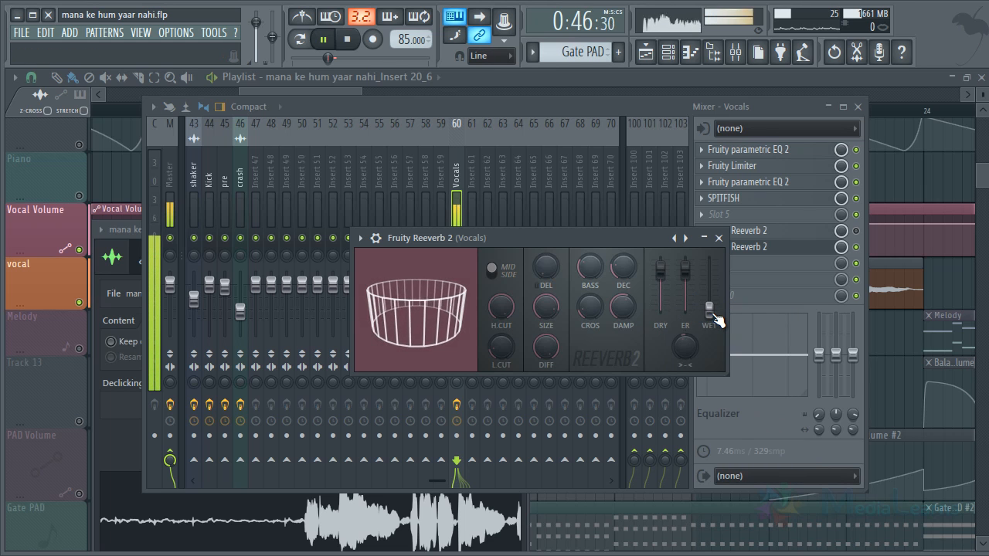
{"action": "left_click_drag", "start_coordinate": [712, 319], "coordinate": [719, 300]}
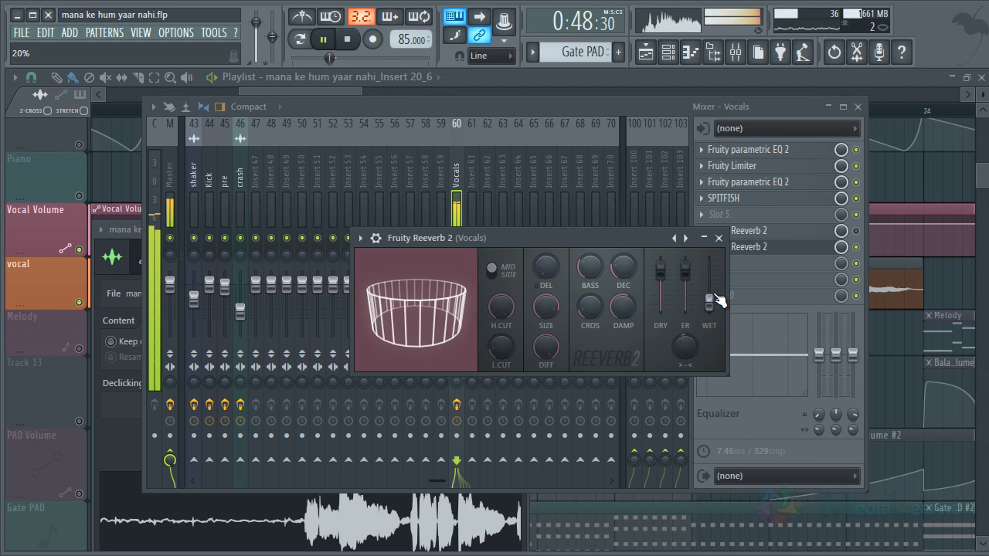
{"action": "key", "text": "space"}
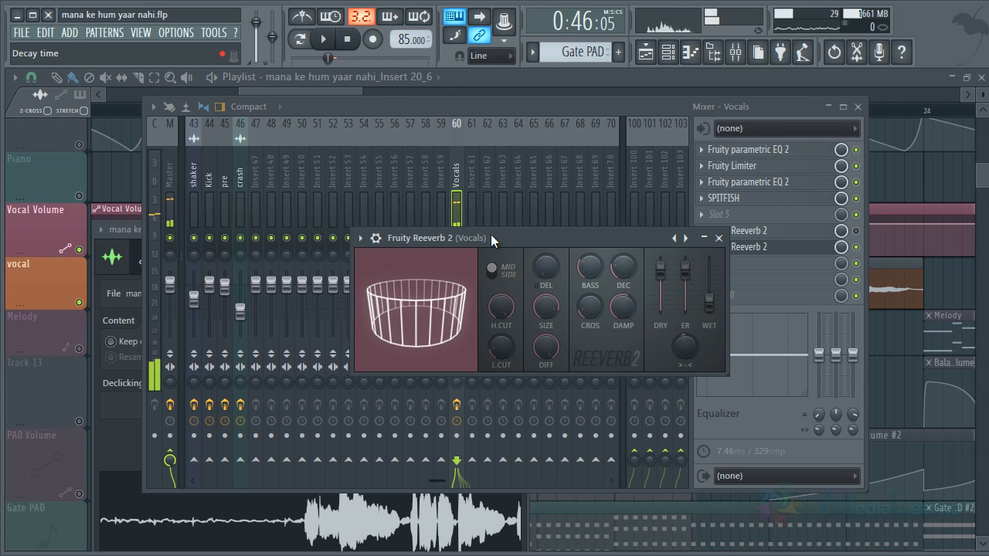
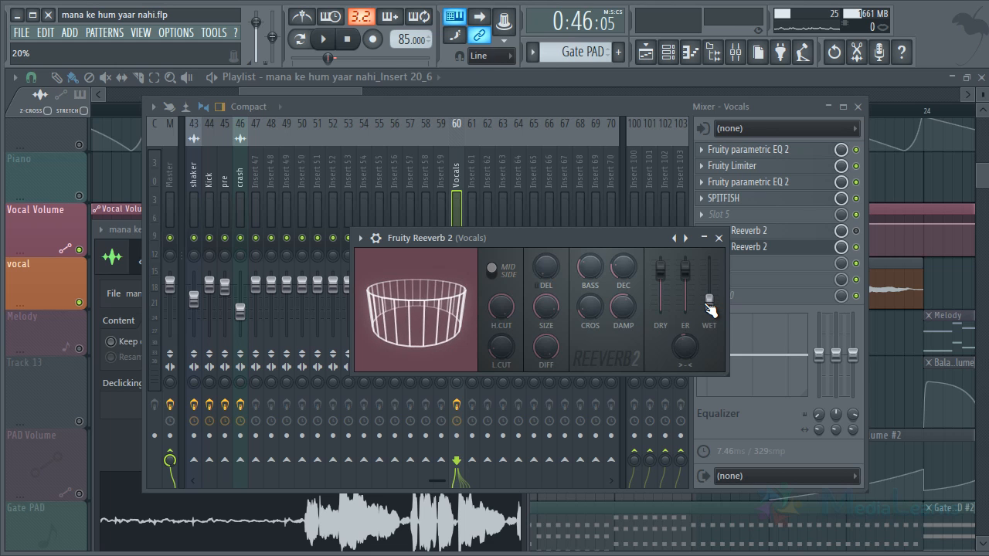
Audition the vocals with the reverb's wet level at 52%, return it to 20%, and close Fruity Reeverb 2
{"action": "key", "text": "space"}
{"action": "left_click_drag", "start_coordinate": [711, 305], "coordinate": [714, 277]}
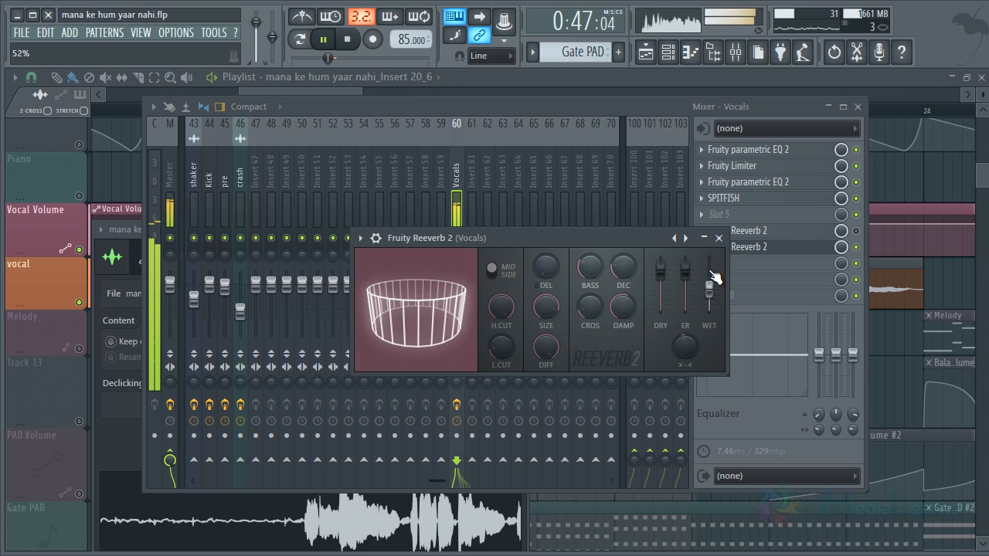
{"action": "key", "text": "space"}
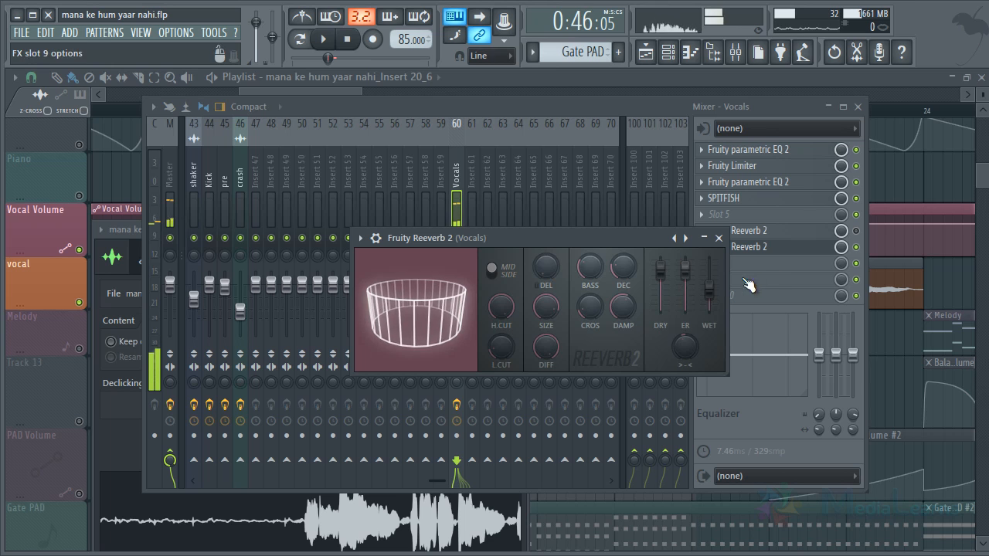
{"action": "key", "text": "space"}
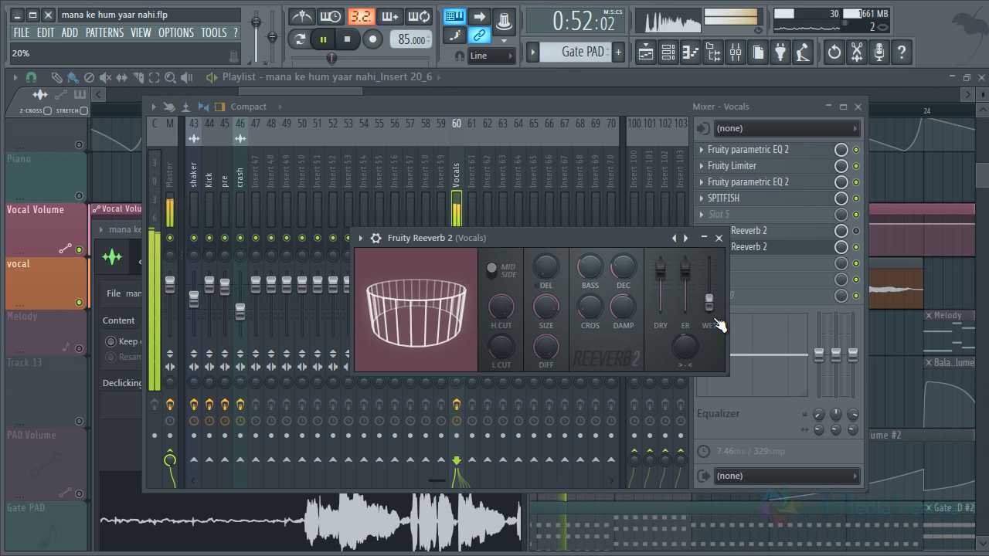
{"action": "left_click", "coordinate": [719, 238]}
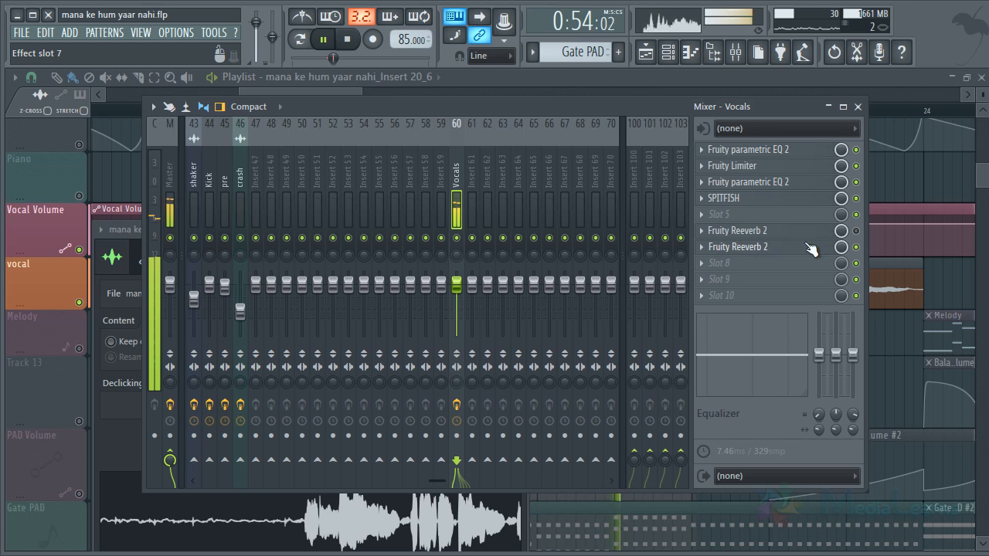
Enable the Fruity Reeverb 2 in slot 6 and set the slot 7 reverb's wet level to 16% during playback
{"action": "key", "text": "space"}
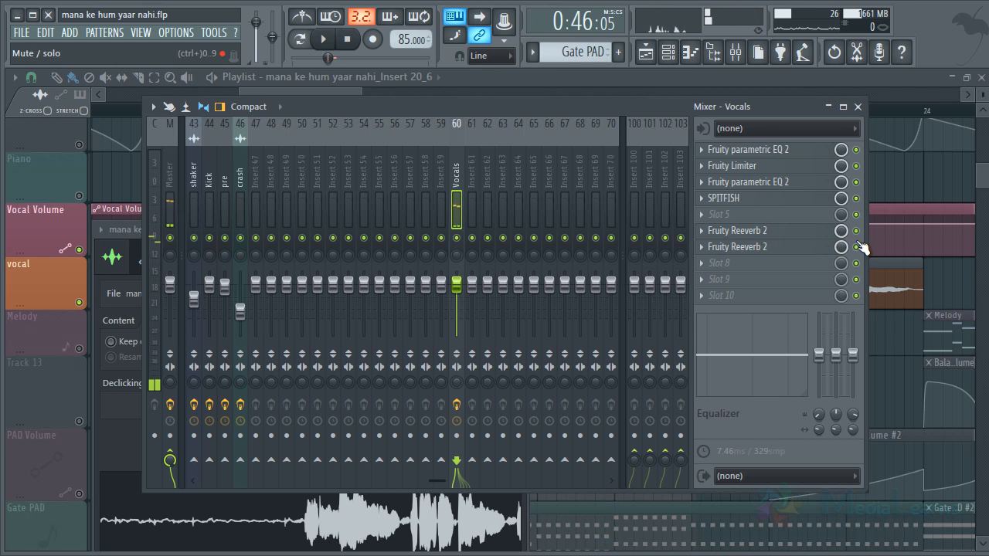
{"action": "key", "text": "space"}
{"action": "left_click", "coordinate": [772, 247]}
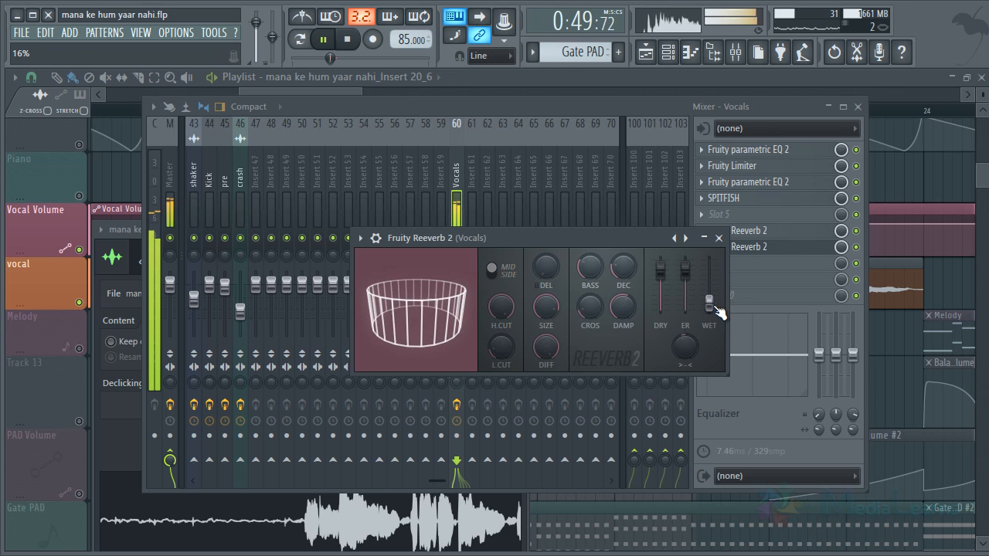
{"action": "left_click", "coordinate": [718, 238]}
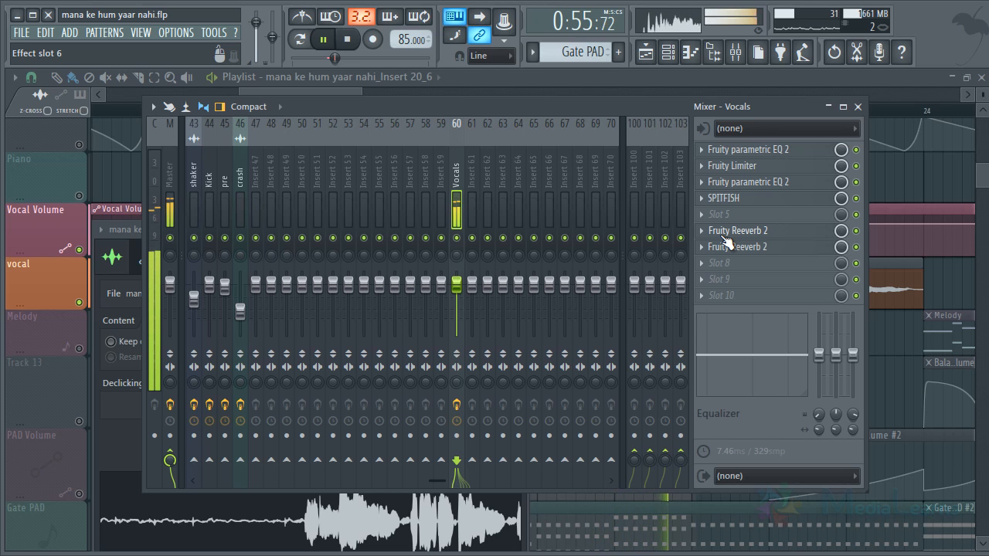
Stop playback and move the two Fruity Reeverb 2 effects down to slots 8 and 9
{"action": "key", "text": "space"}
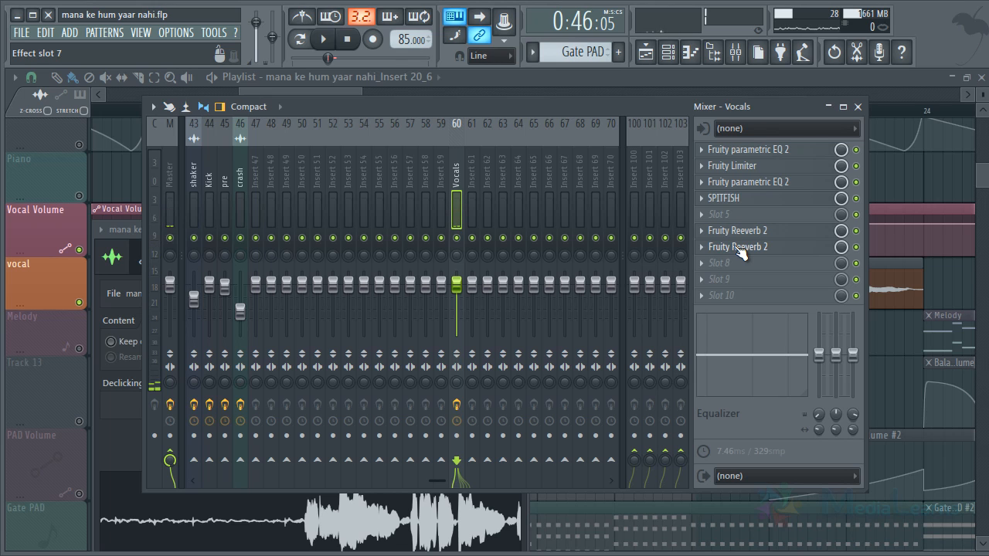
{"action": "left_click_drag", "start_coordinate": [742, 253], "coordinate": [757, 279]}
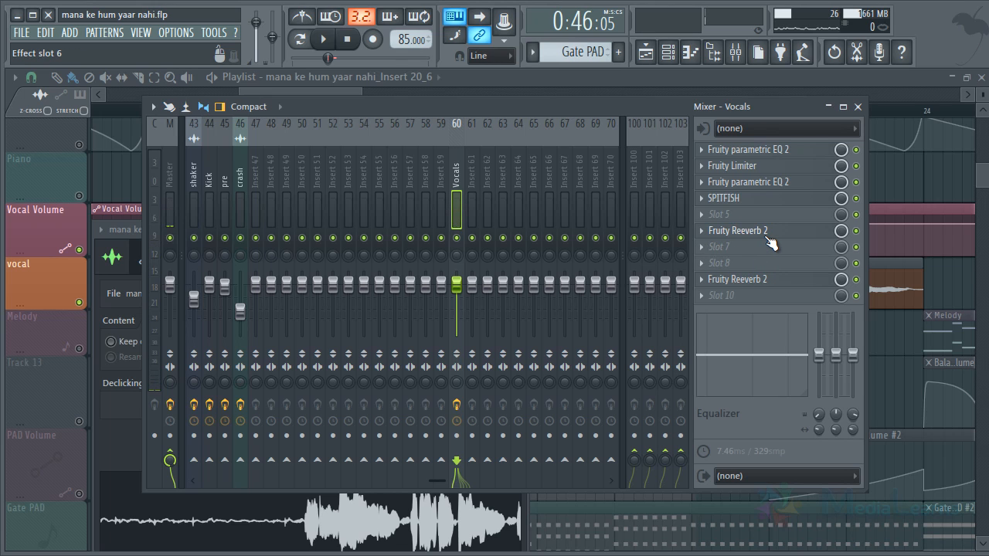
{"action": "mouse_move", "coordinate": [770, 245]}
{"action": "left_mouse_down"}
{"action": "mouse_move", "coordinate": [837, 246]}
{"action": "mouse_move", "coordinate": [771, 245]}
{"action": "left_mouse_up"}
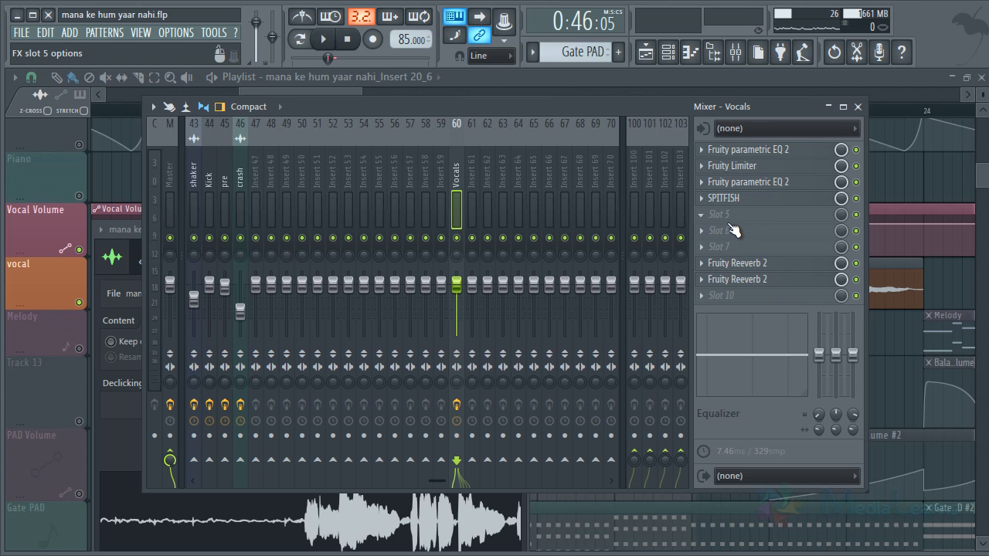
Examine the effects chain and sends of the vocals mixer track 15, then return to the Vocals track 60
{"action": "left_click", "coordinate": [727, 234]}
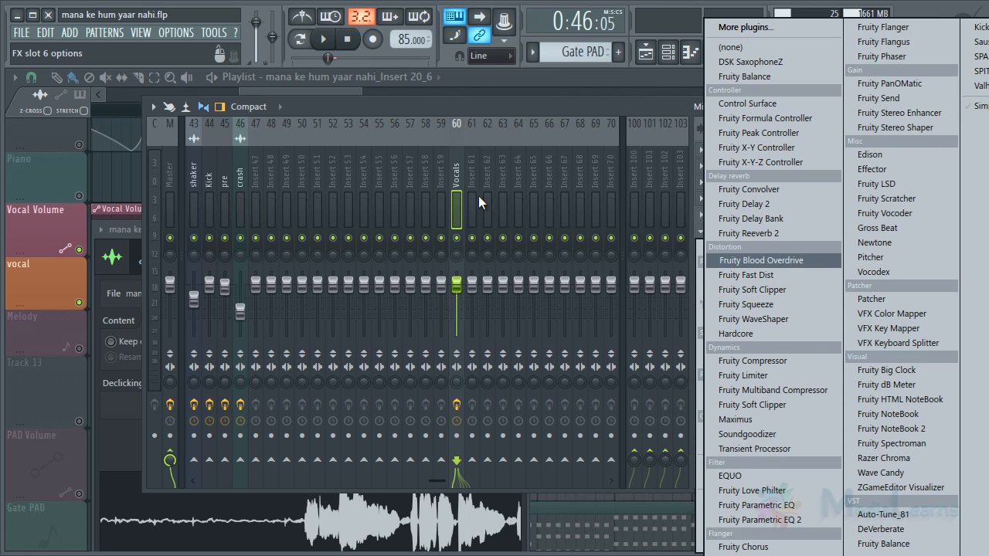
{"action": "left_click", "coordinate": [460, 186]}
{"action": "scroll", "coordinate": [257, 191], "scroll_direction": "left", "scroll_amount": 12}
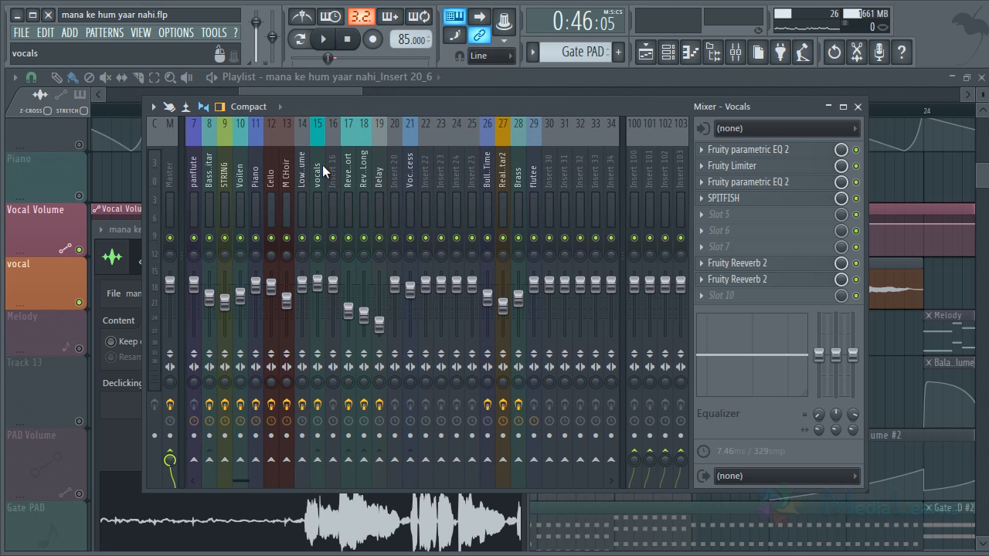
{"action": "left_click", "coordinate": [320, 164]}
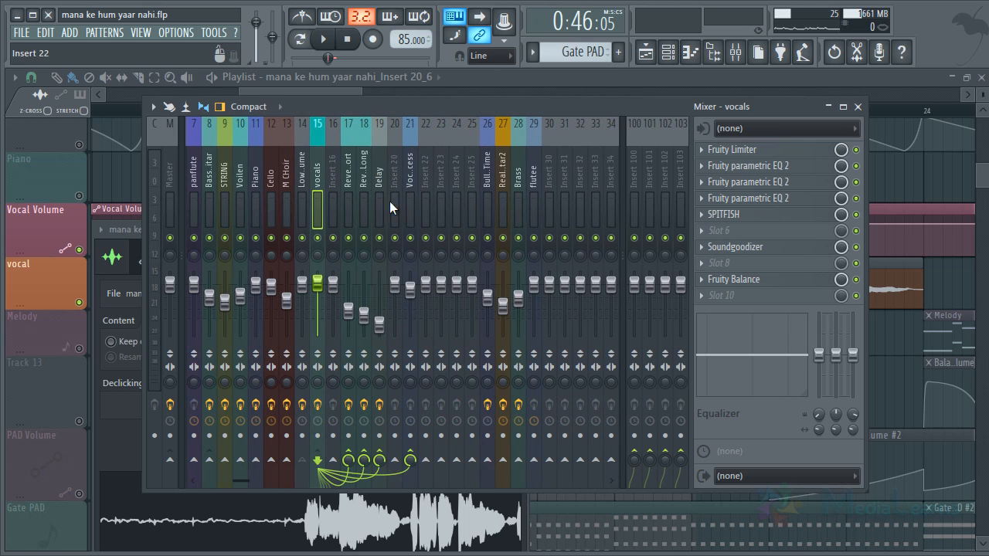
{"action": "scroll", "coordinate": [374, 180], "scroll_direction": "right", "scroll_amount": 14}
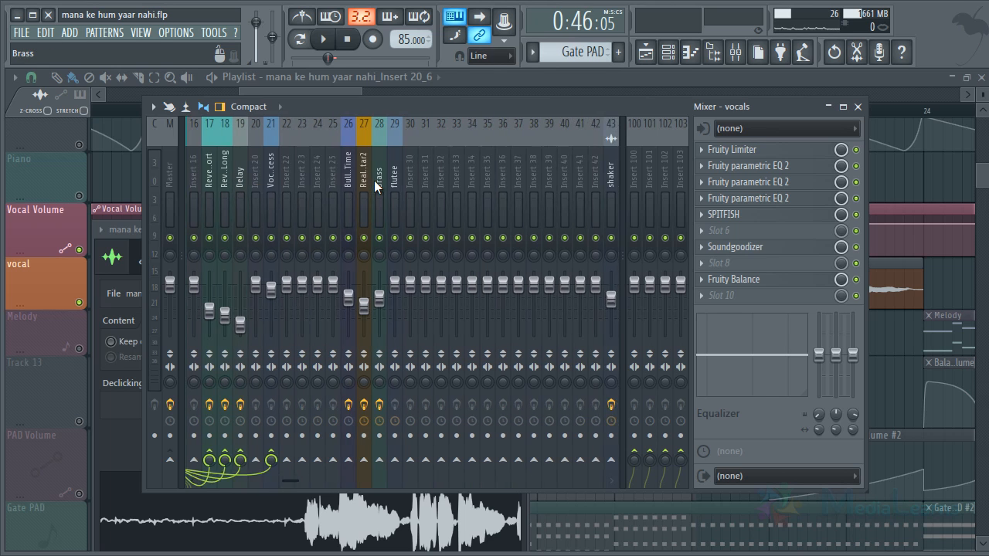
{"action": "scroll", "coordinate": [374, 180], "scroll_direction": "left", "scroll_amount": 2}
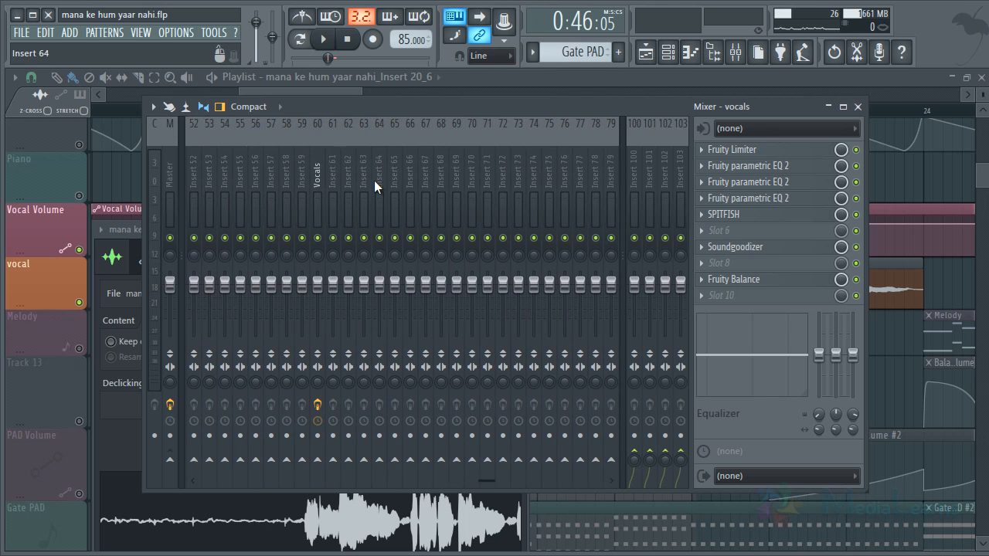
{"action": "left_click", "coordinate": [365, 178]}
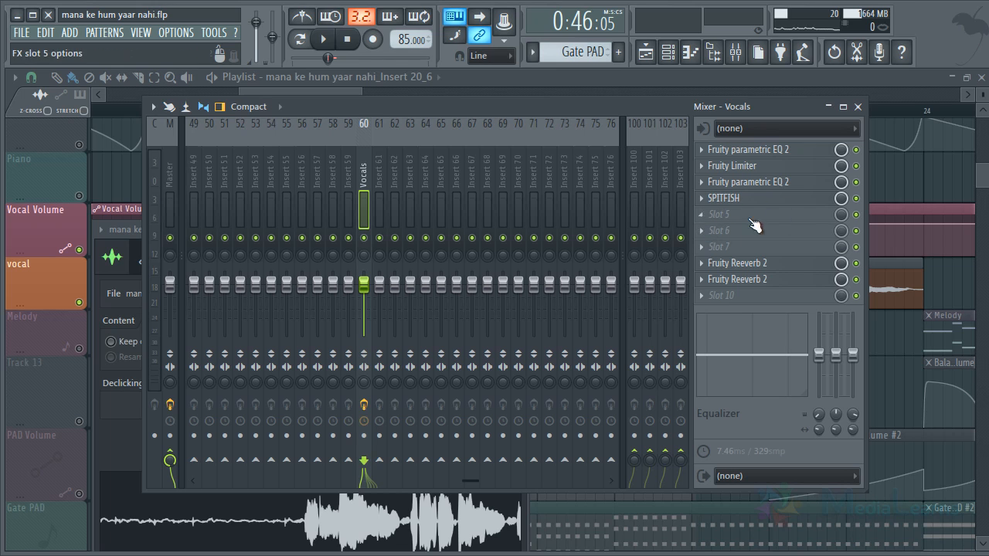
Load Fruity Delay 2 into effect slot 6 of the Vocals mixer track
{"action": "left_click", "coordinate": [857, 279]}
{"action": "left_click", "coordinate": [857, 263]}
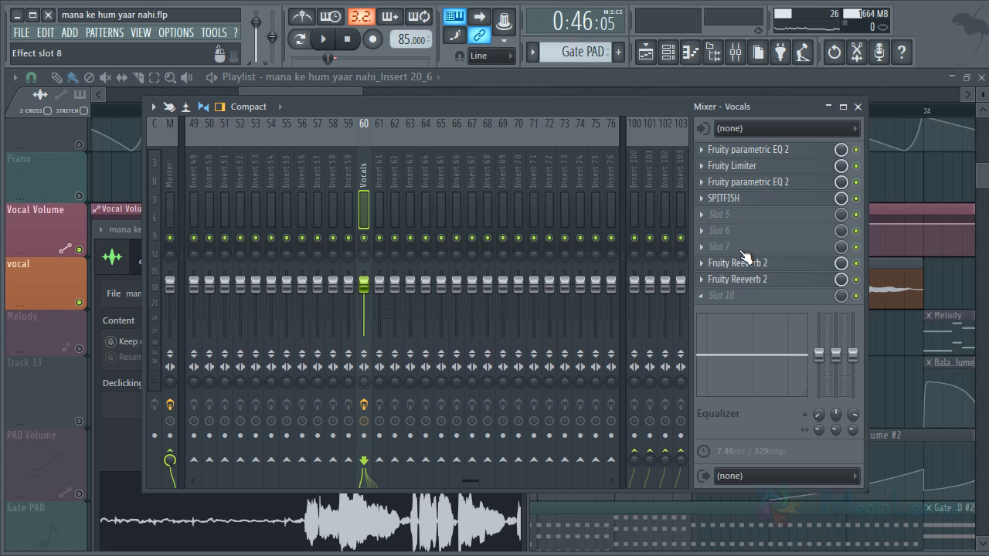
{"action": "left_click", "coordinate": [724, 233]}
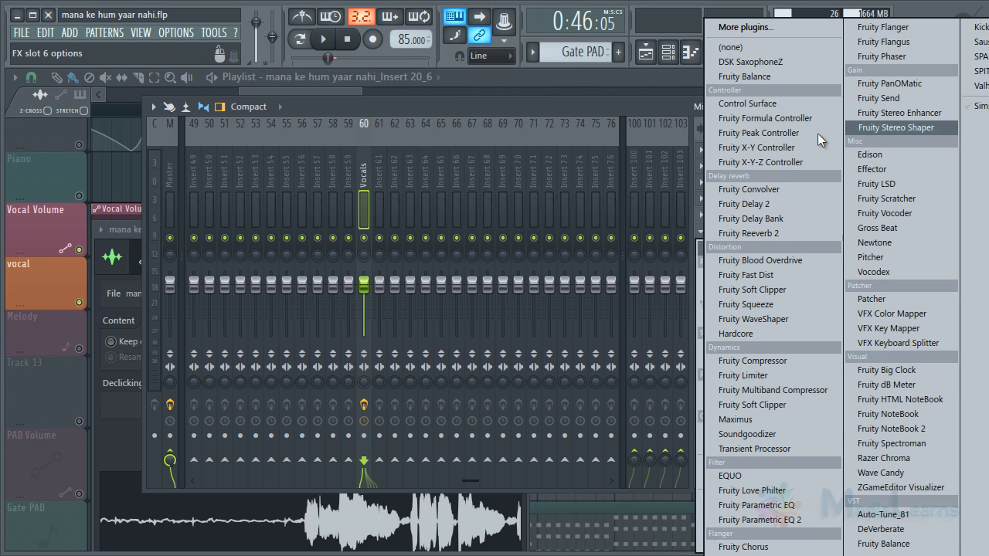
{"action": "left_click", "coordinate": [757, 204]}
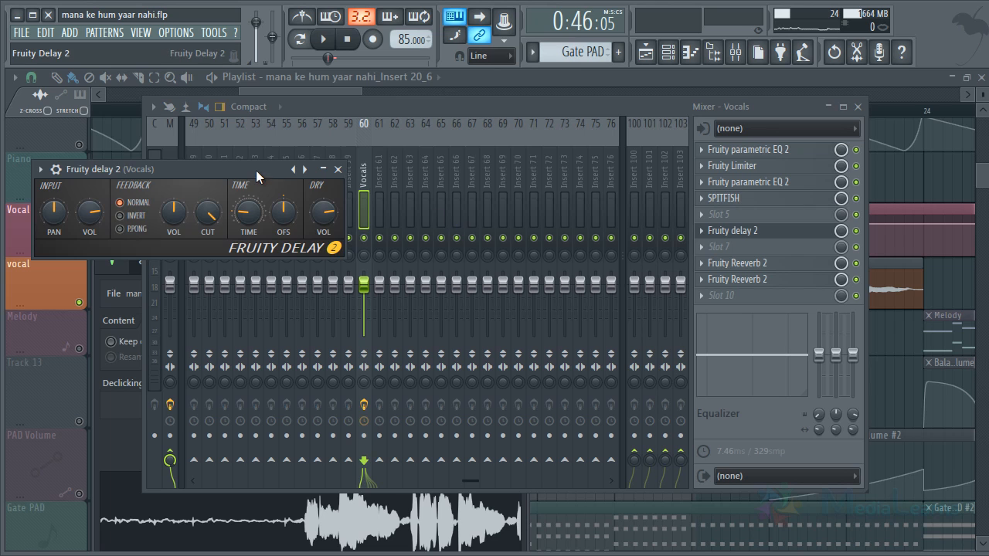
Apply the Stereo effect preset to Fruity Delay 2 and close the plugin window
{"action": "left_click_drag", "start_coordinate": [256, 168], "coordinate": [490, 168]}
{"action": "right_click", "coordinate": [535, 164]}
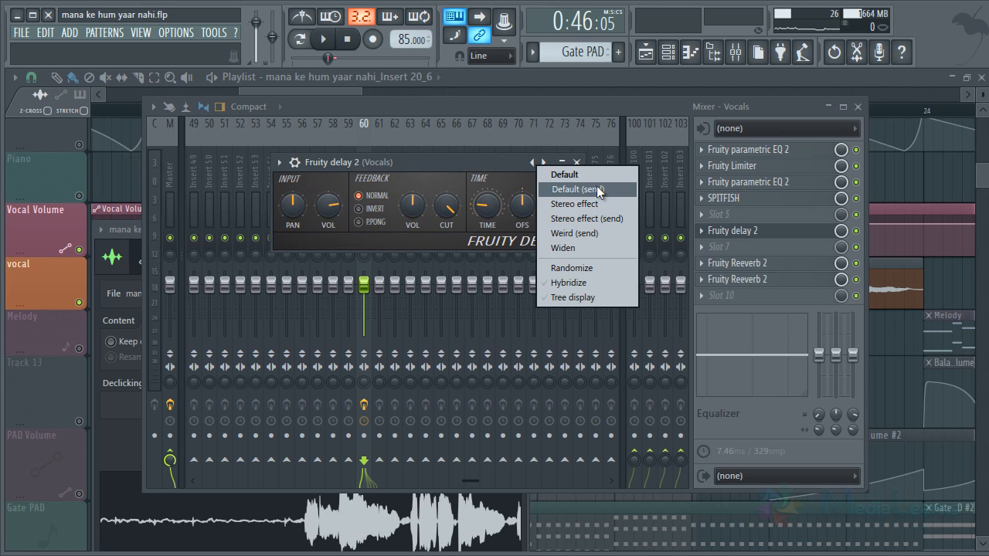
{"action": "left_click", "coordinate": [305, 211]}
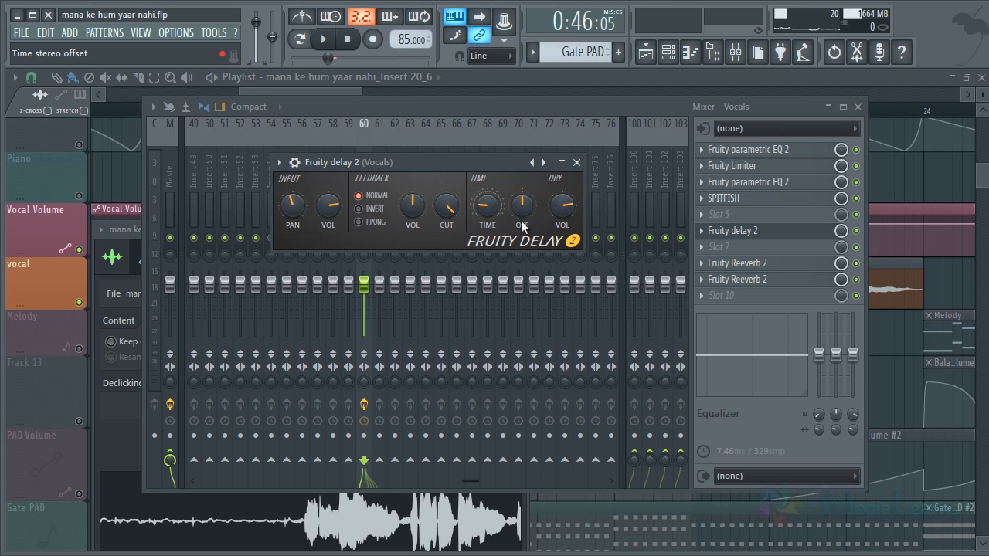
{"action": "right_click", "coordinate": [543, 162]}
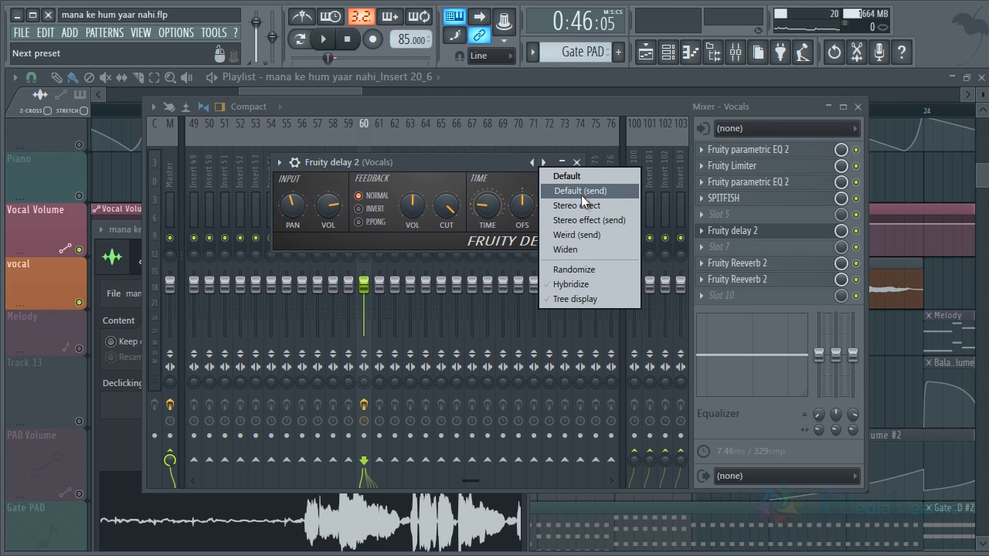
{"action": "left_click", "coordinate": [596, 207]}
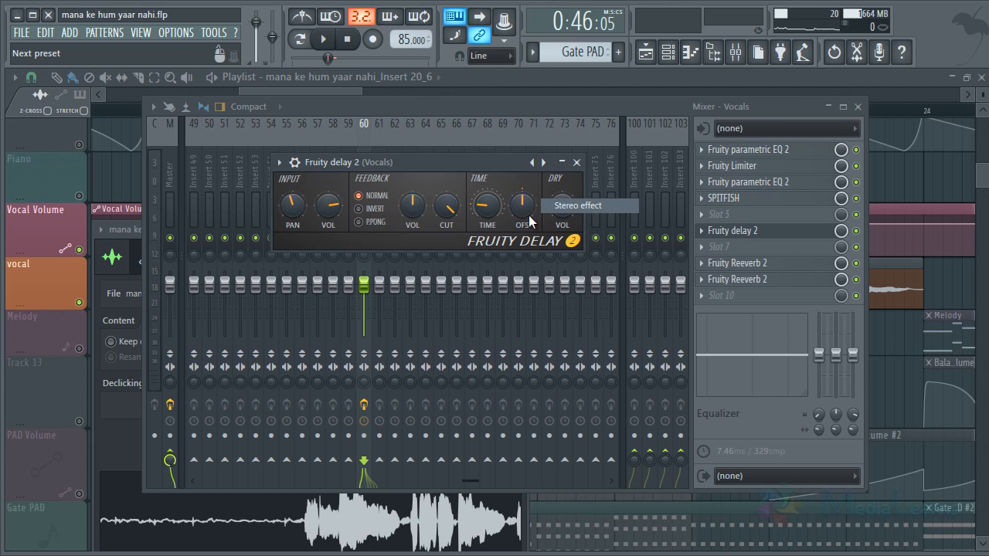
{"action": "left_click", "coordinate": [576, 162]}
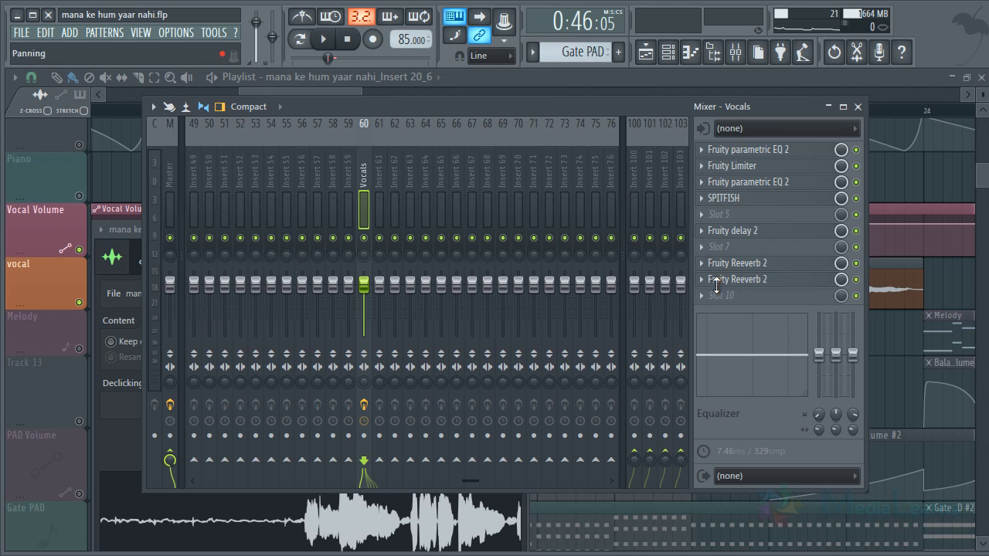
Audition the vocals with the delay and disable the two Fruity Reeverb 2 effects in slots 8 and 9
{"action": "key", "text": "space"}
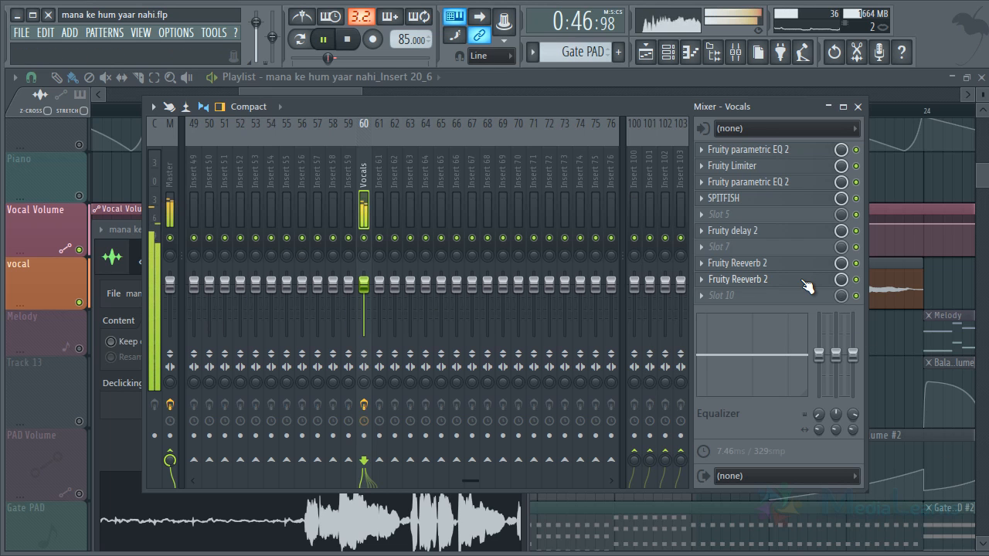
{"action": "key", "text": "space"}
{"action": "left_click", "coordinate": [857, 263]}
{"action": "left_click", "coordinate": [857, 279]}
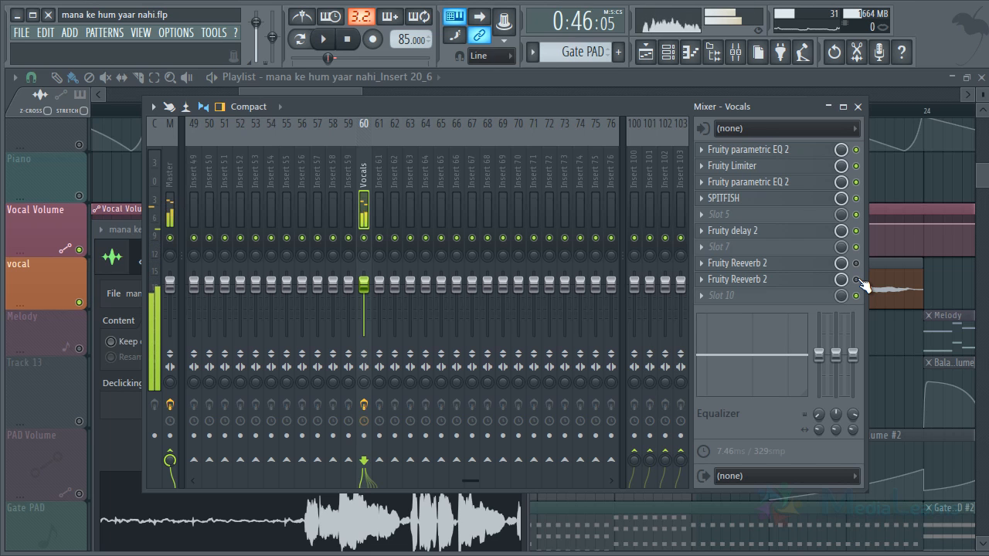
Audition Fruity Delay 2 with a lowered dry volume, then reset the dry volume
{"action": "left_click", "coordinate": [765, 231]}
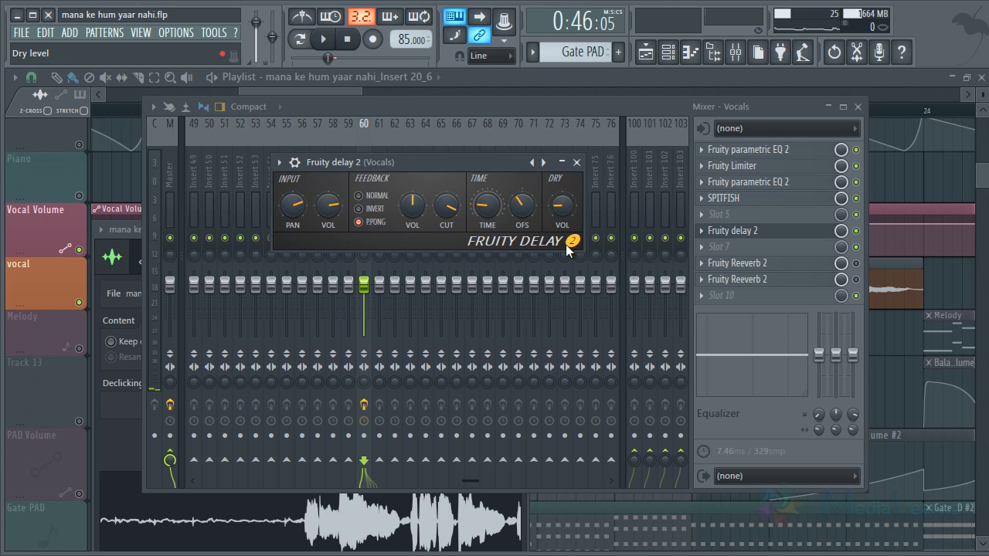
{"action": "key", "text": "space"}
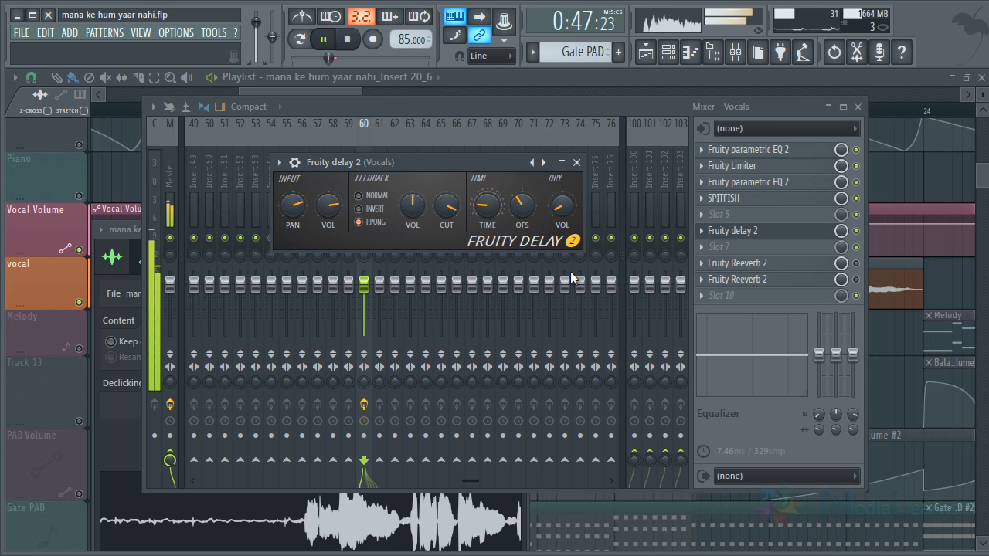
{"action": "key", "text": "space"}
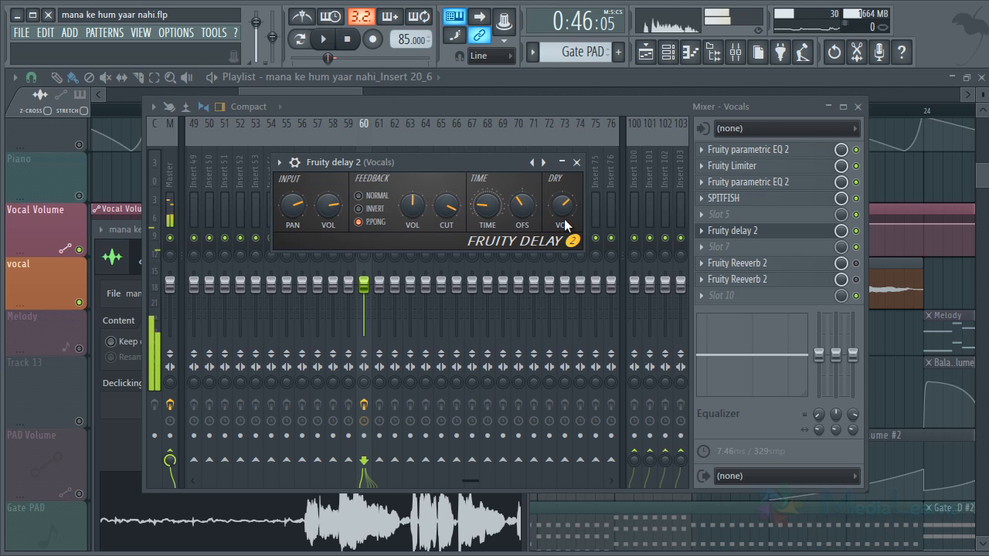
{"action": "right_click", "coordinate": [561, 207]}
{"action": "left_click", "coordinate": [561, 206]}
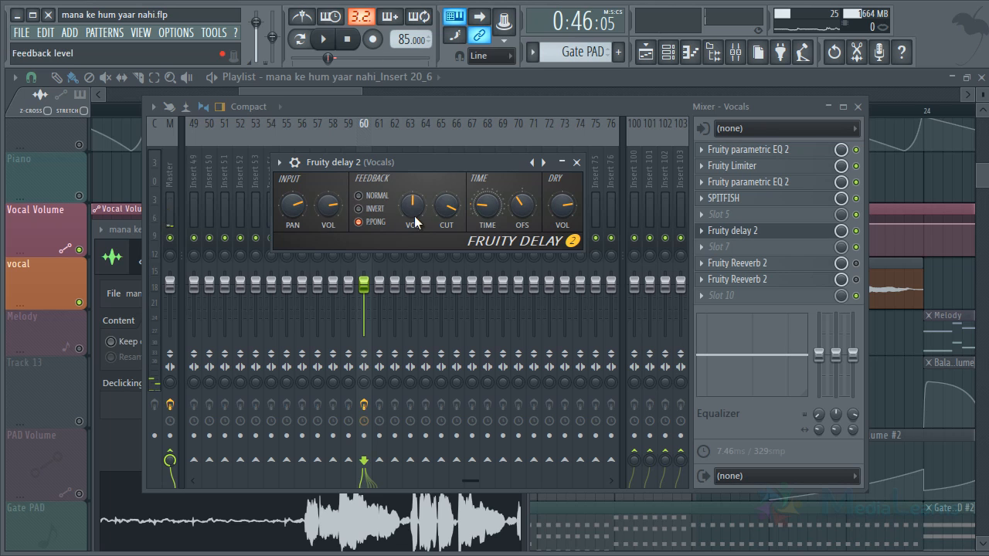
Lower Fruity Delay 2's input volume while repeatedly auditioning the vocals, and close the plugin window
{"action": "left_click_drag", "start_coordinate": [323, 210], "coordinate": [334, 215]}
{"action": "key", "text": "space"}
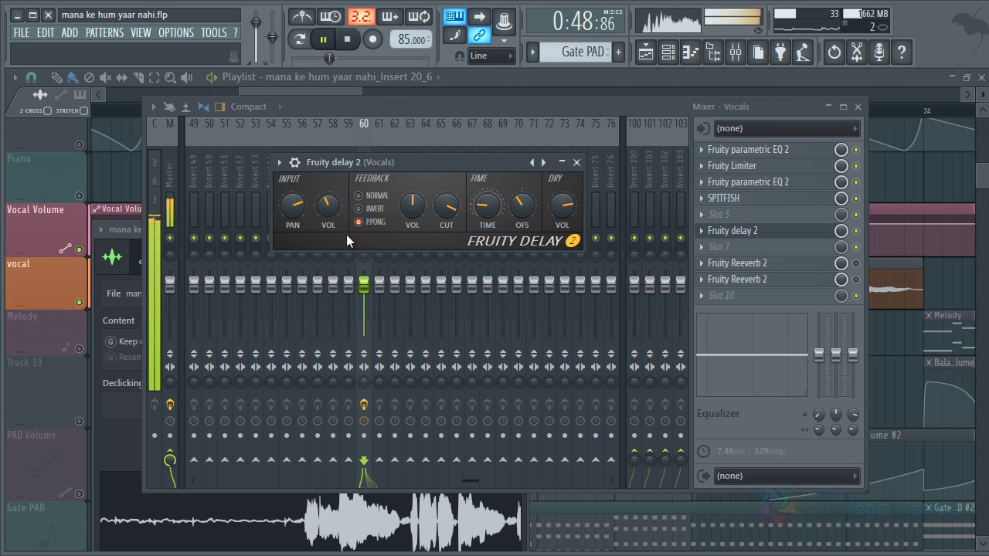
{"action": "key", "text": "space"}
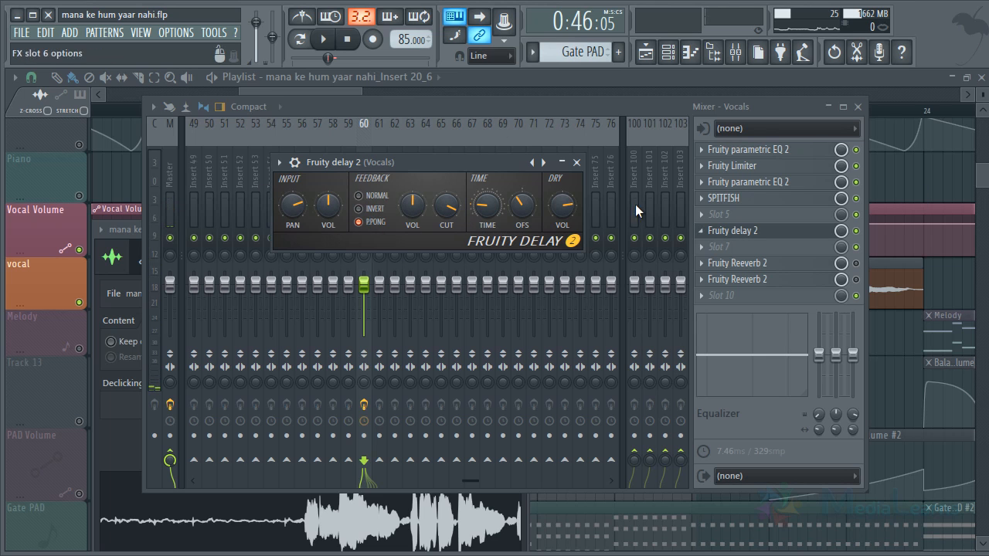
{"action": "key", "text": "space"}
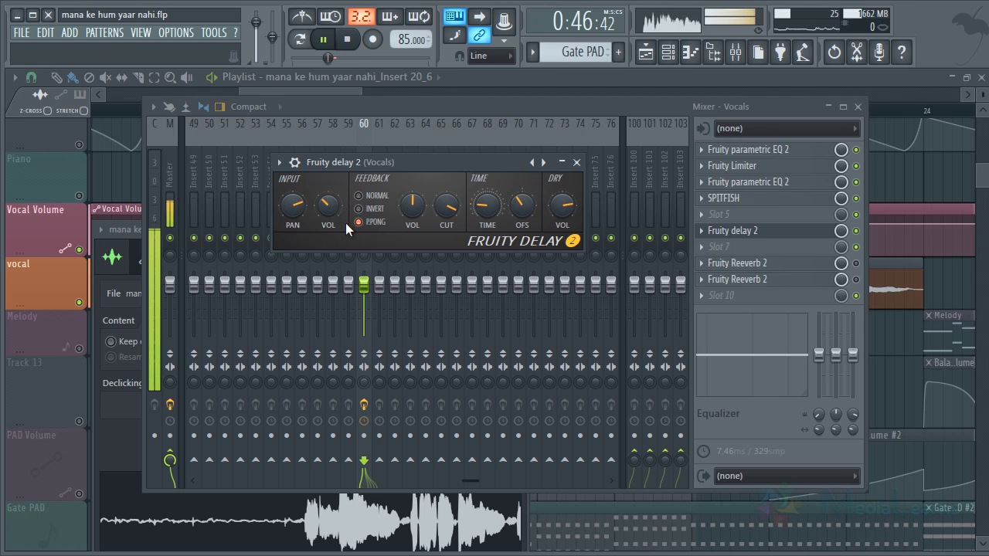
{"action": "key", "text": "space"}
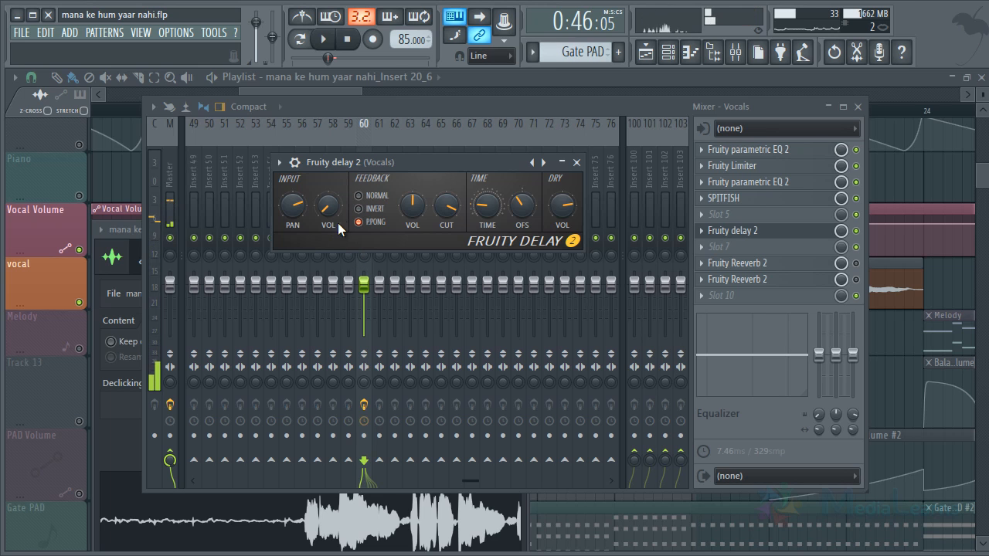
{"action": "key", "text": "space"}
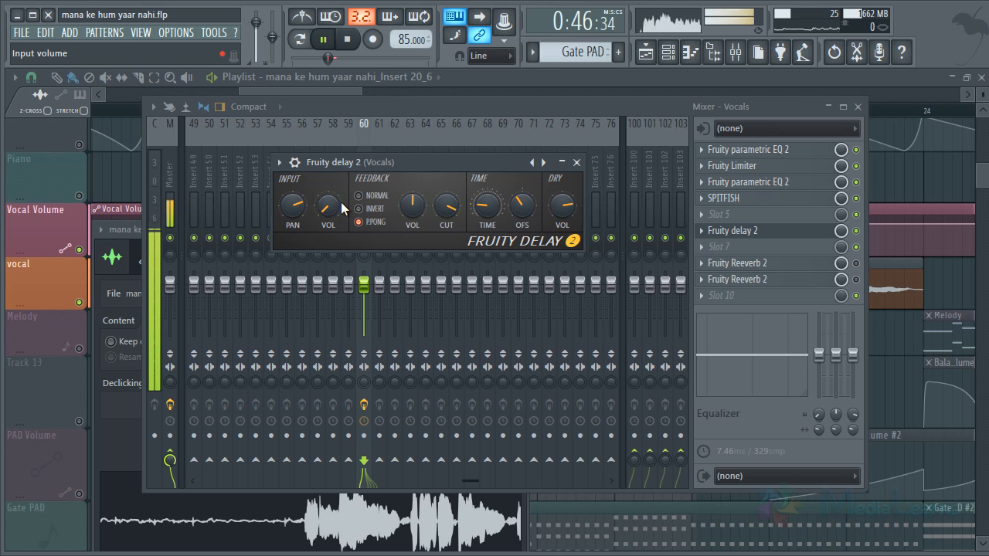
{"action": "key", "text": "space"}
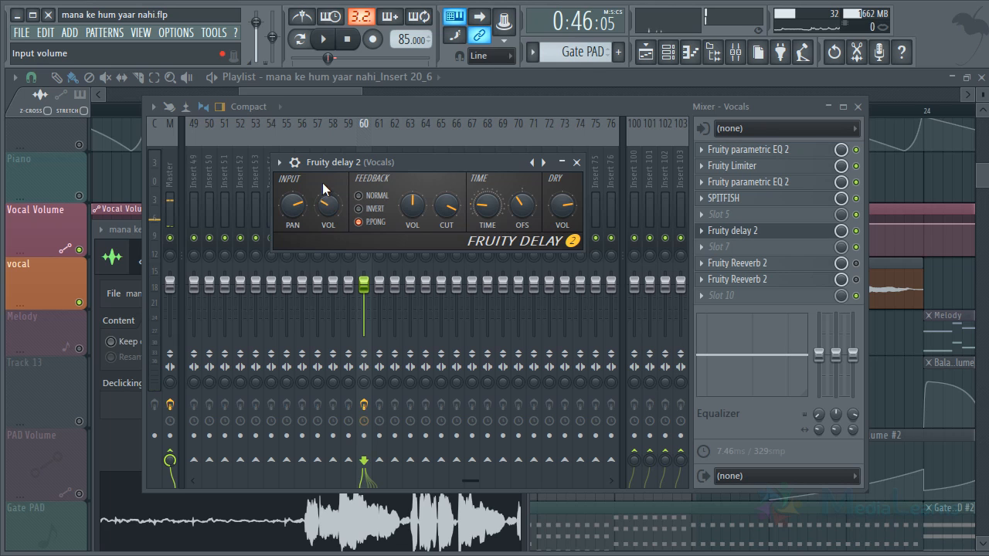
{"action": "key", "text": "space"}
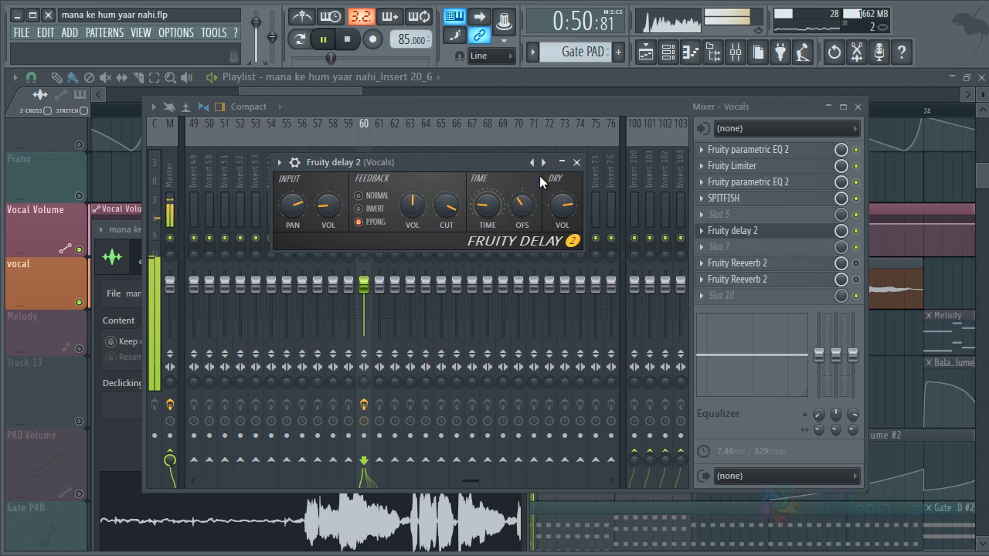
{"action": "key", "text": "space"}
{"action": "left_click", "coordinate": [577, 162]}
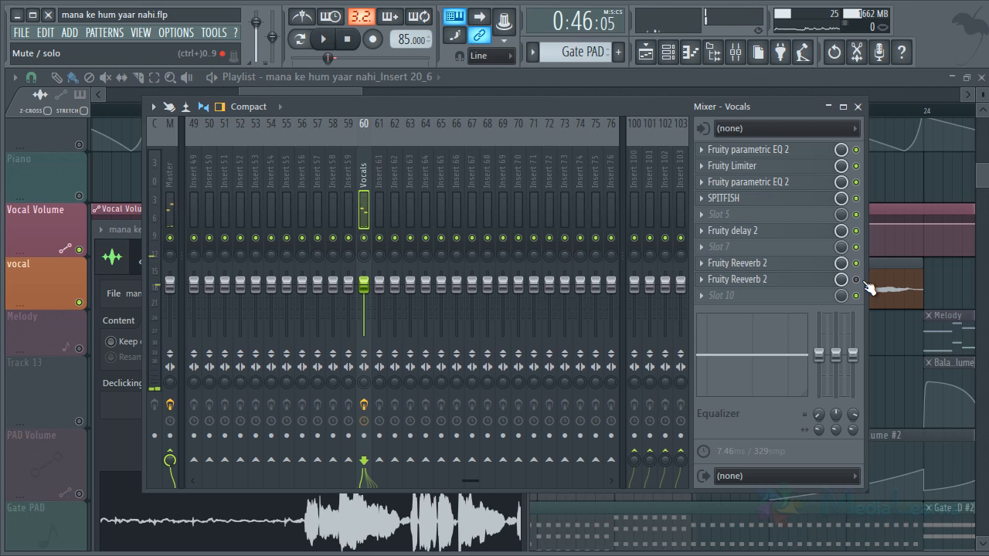
Re-enable the two Fruity Reeverb 2 effects in slots 8 and 9 and audition the vocals with reverb and delay
{"action": "key", "text": "space"}
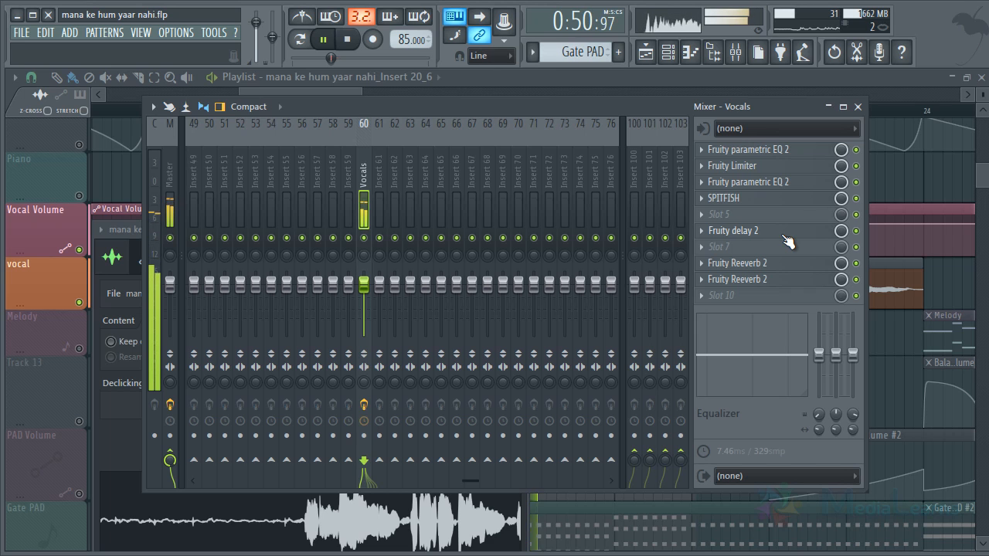
{"action": "key", "text": "space"}
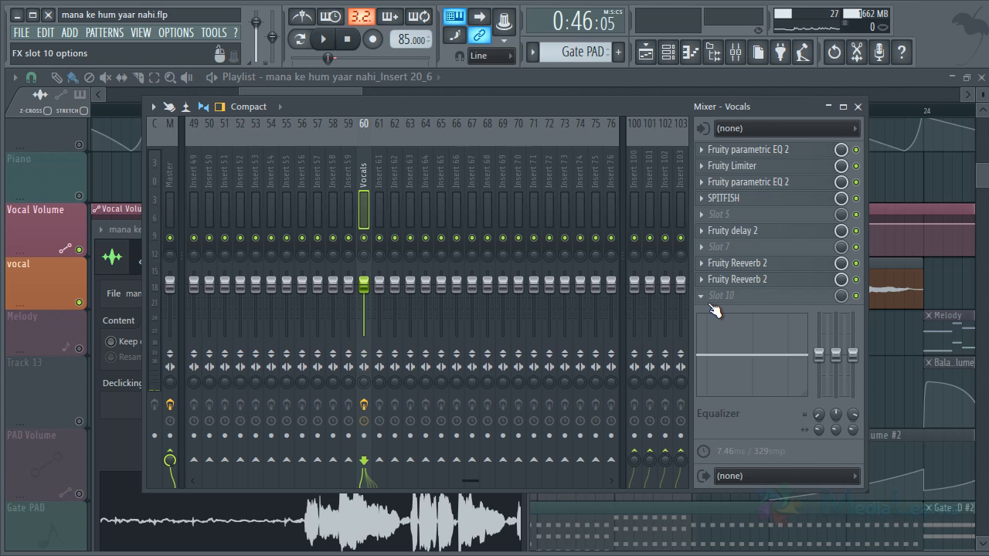
Load Fruity Parametric EQ 2 into effect slot 7 of the Vocals track and check the EQ curve in slot 3
{"action": "left_click", "coordinate": [717, 248]}
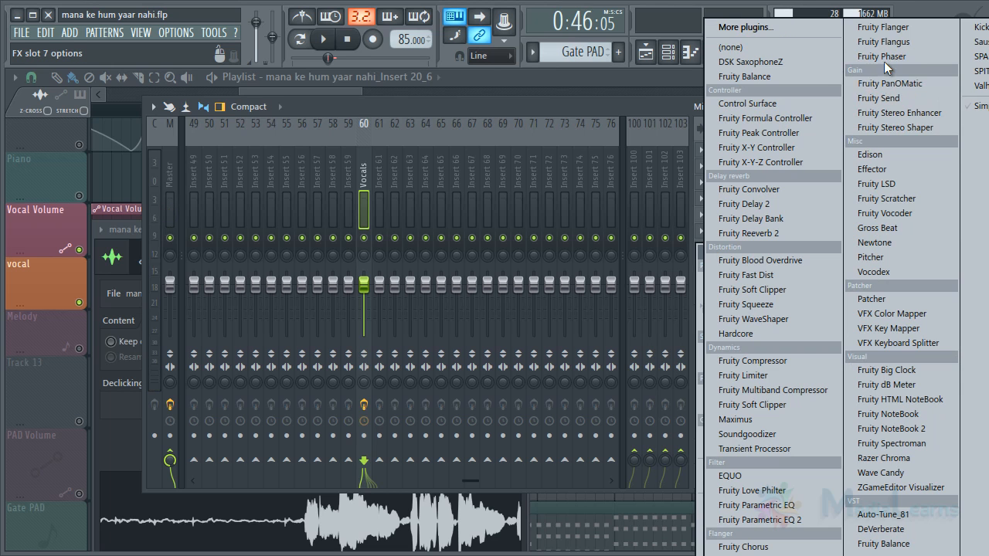
{"action": "left_click", "coordinate": [777, 520]}
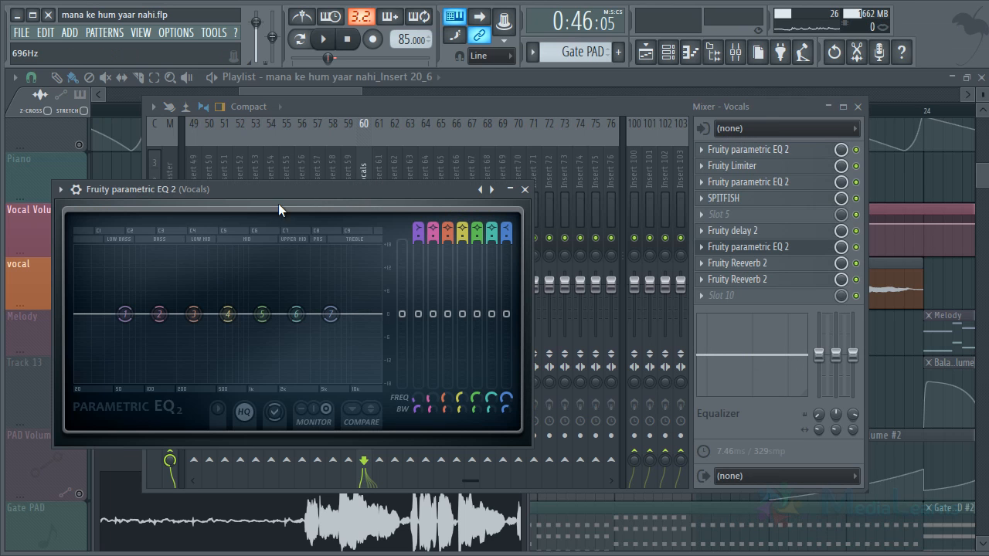
{"action": "left_click_drag", "start_coordinate": [572, 141], "coordinate": [456, 160]}
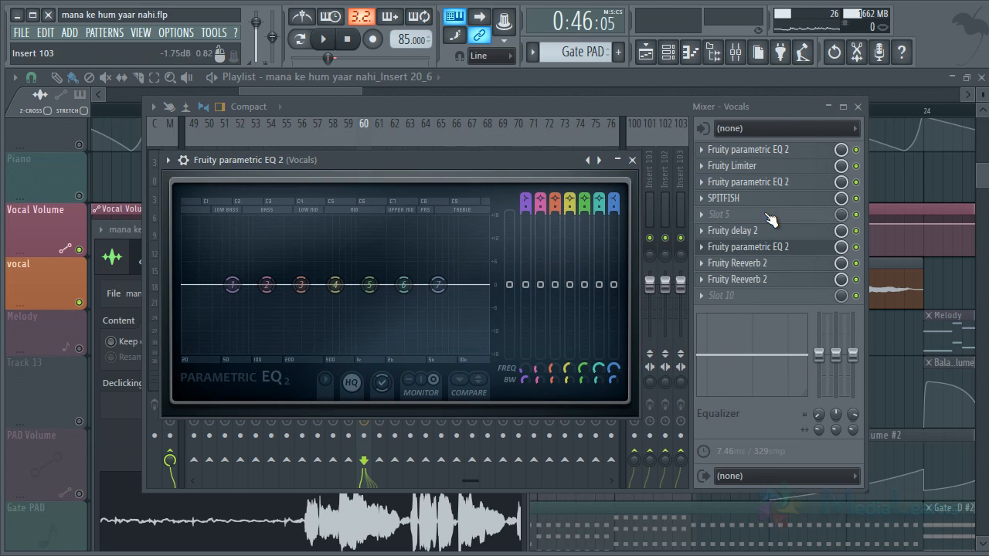
{"action": "left_click", "coordinate": [769, 190]}
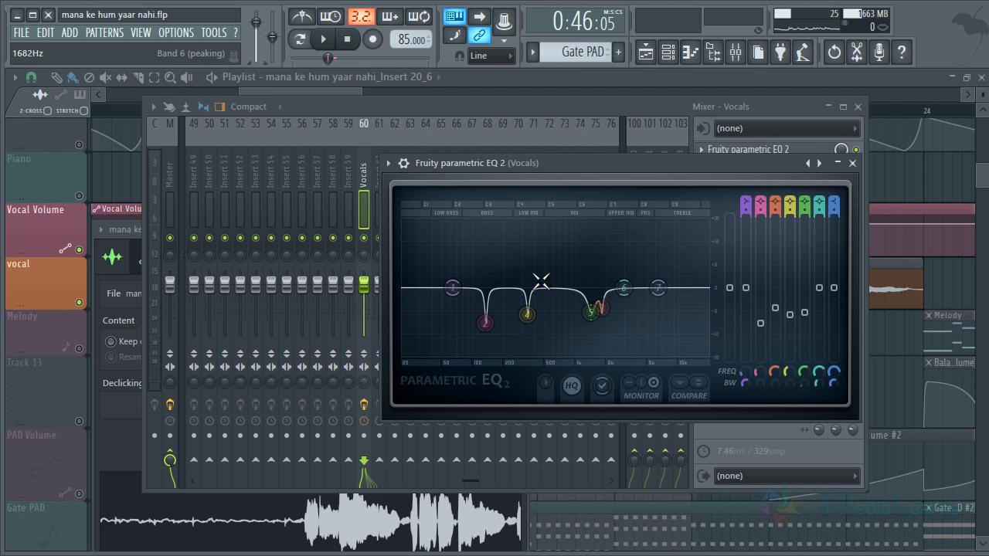
{"action": "left_click", "coordinate": [853, 163]}
Reopen the slot 7 EQ, audition the vocals and slightly boost band 3, shifting it to a lower frequency
{"action": "left_click", "coordinate": [781, 247]}
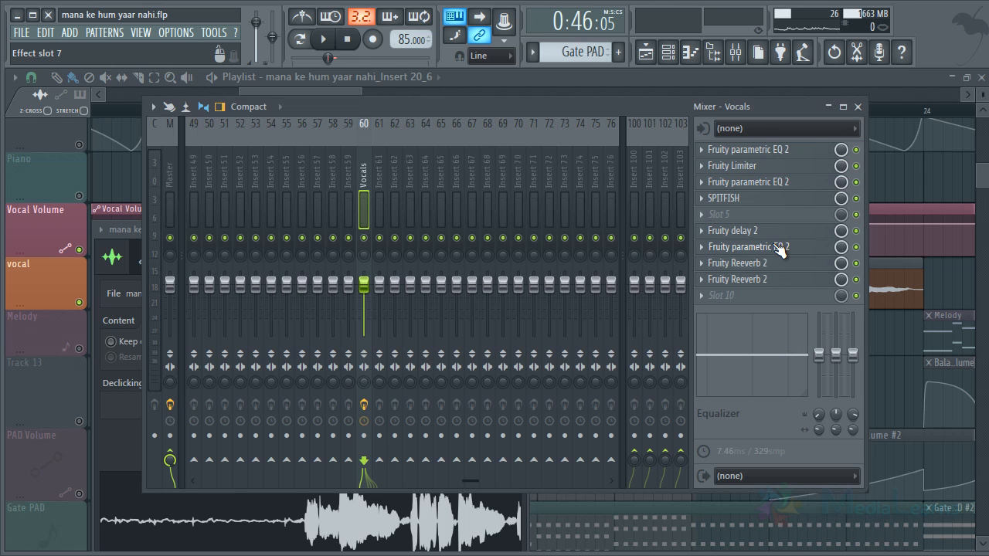
{"action": "left_click", "coordinate": [781, 247]}
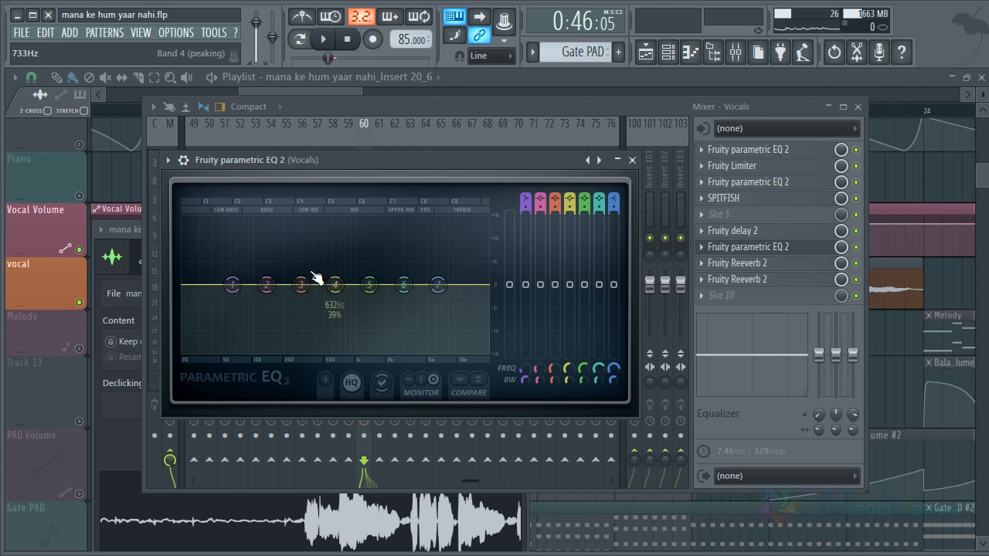
{"action": "key", "text": "space"}
{"action": "key", "text": "space"}
{"action": "left_click_drag", "start_coordinate": [301, 288], "coordinate": [283, 275]}
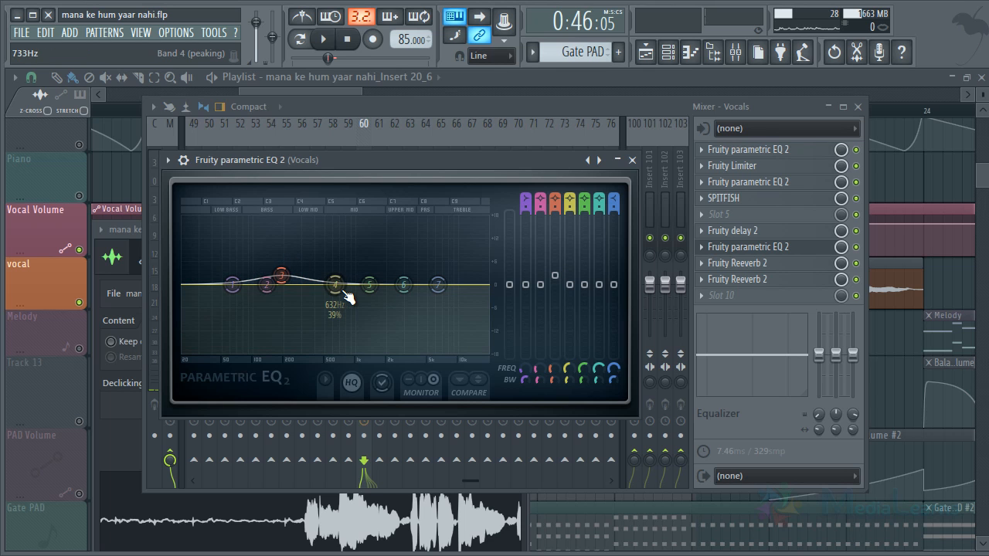
Slightly cut band 4 at 632 Hz and gently boost band 5 at about 6.3 kHz while auditioning the vocals
{"action": "key", "text": "space"}
{"action": "left_click_drag", "start_coordinate": [347, 294], "coordinate": [468, 270]}
{"action": "key", "text": "space"}
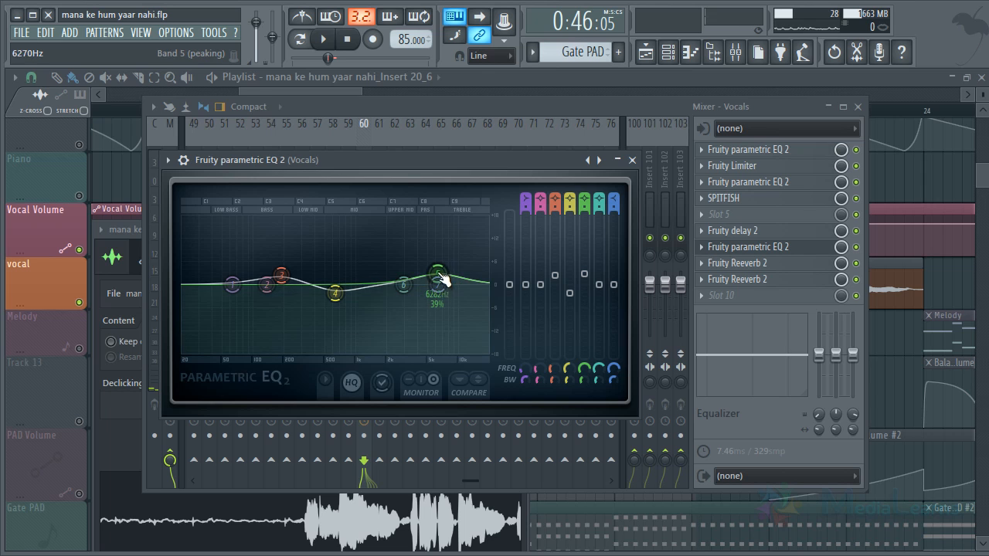
{"action": "key", "text": "space"}
{"action": "scroll", "coordinate": [445, 278], "scroll_direction": "up", "scroll_amount": 5}
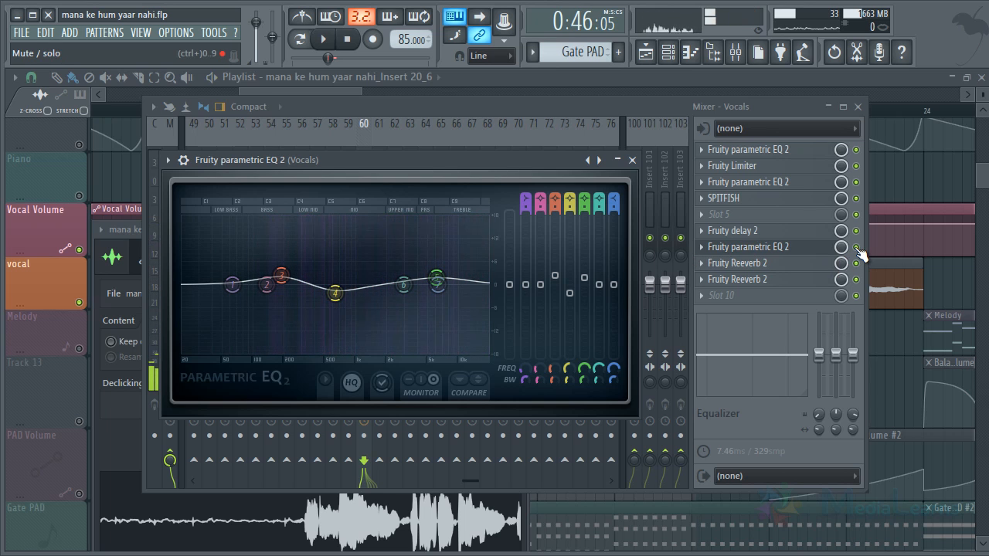
Close the EQ window and audition the vocals through the full effects chain
{"action": "key", "text": "Escape"}
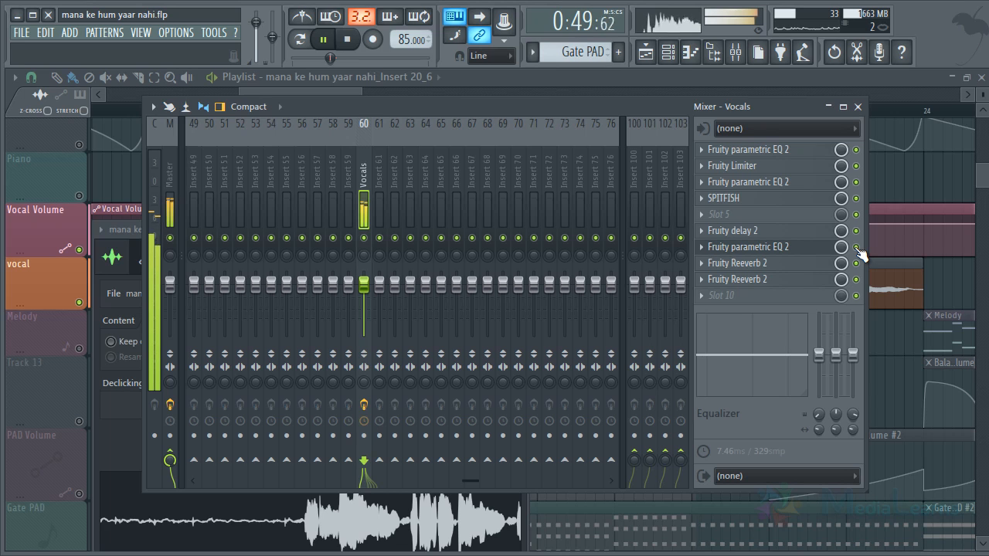
{"action": "key", "text": "space"}
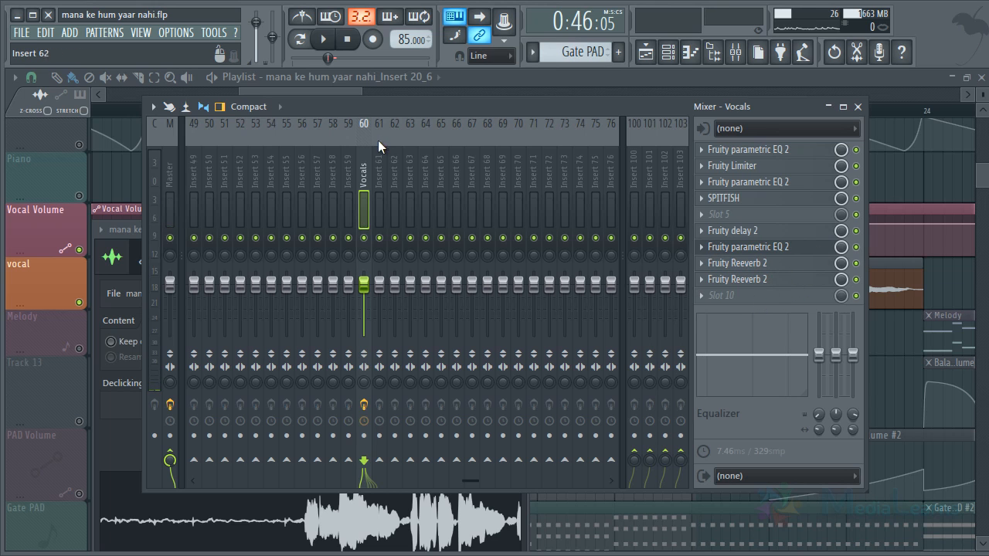
{"action": "left_click_drag", "start_coordinate": [414, 108], "coordinate": [462, 116]}
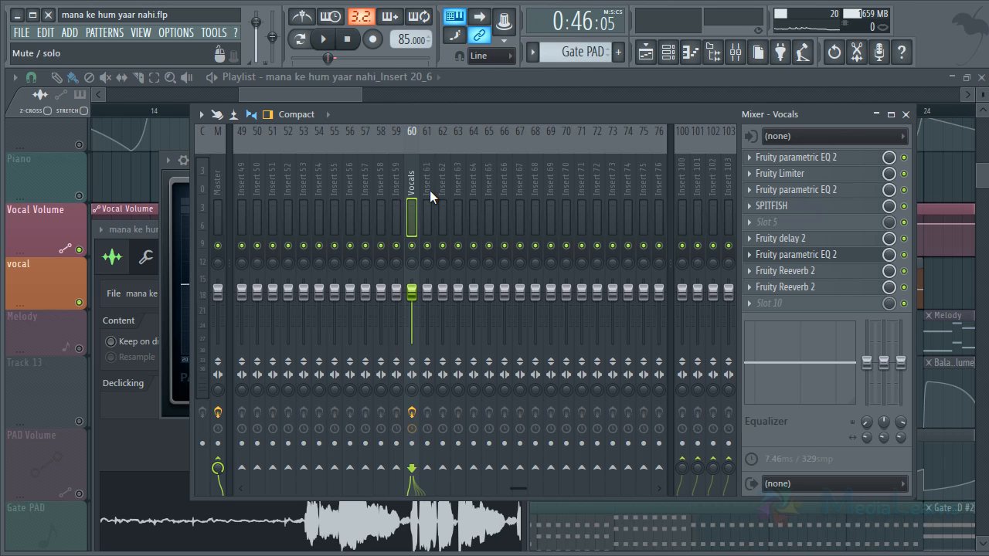
Remove Fruity Delay 2 from slot 6 and the two Fruity Reeverb 2 effects from slots 8 and 9
{"action": "left_click", "coordinate": [750, 246]}
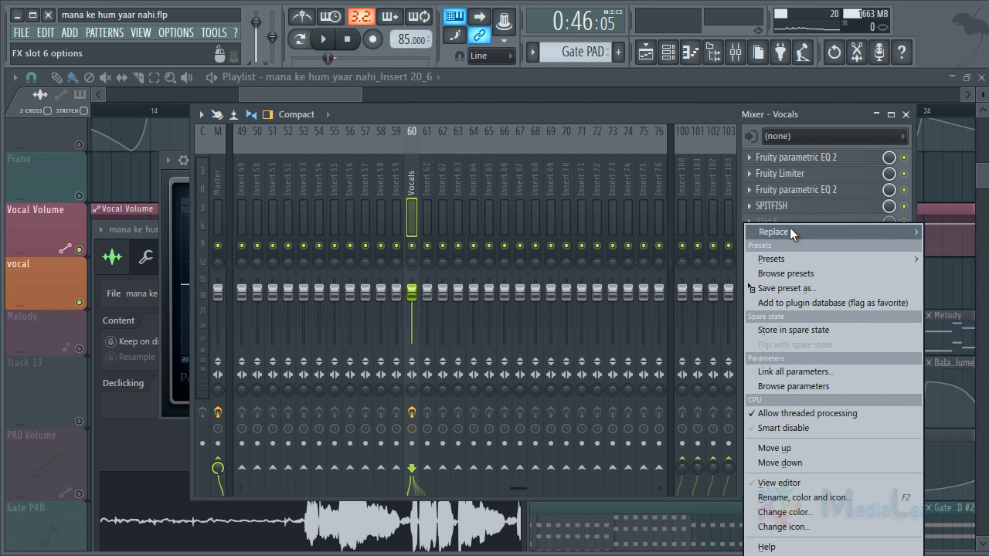
{"action": "mouse_move", "coordinate": [790, 227]}
{"action": "left_click", "coordinate": [738, 48]}
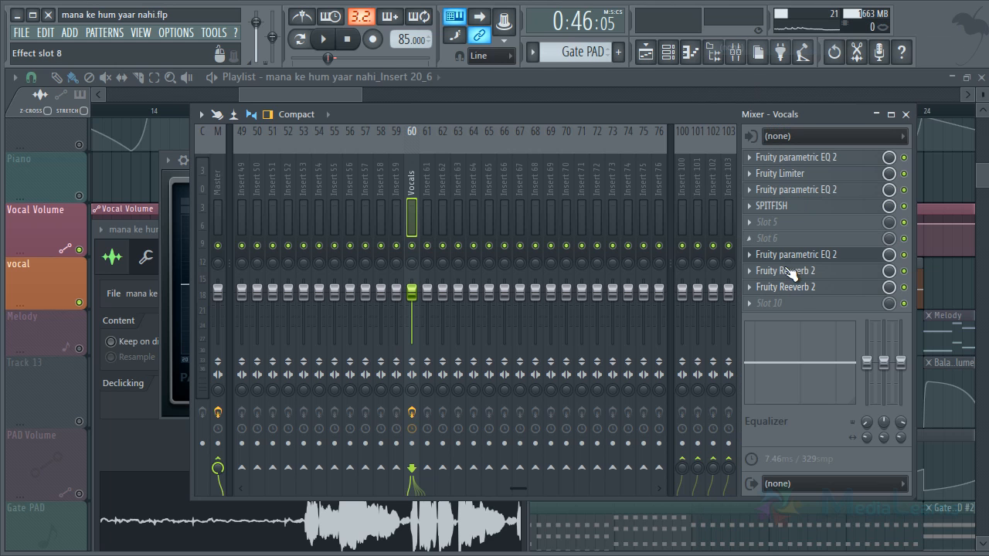
{"action": "left_click", "coordinate": [748, 271]}
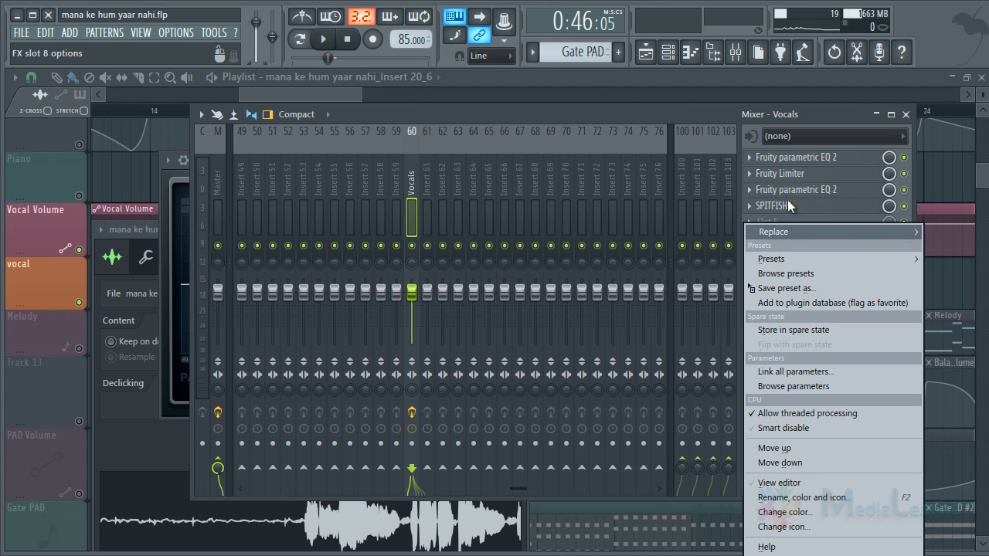
{"action": "mouse_move", "coordinate": [788, 228]}
{"action": "left_click", "coordinate": [727, 48]}
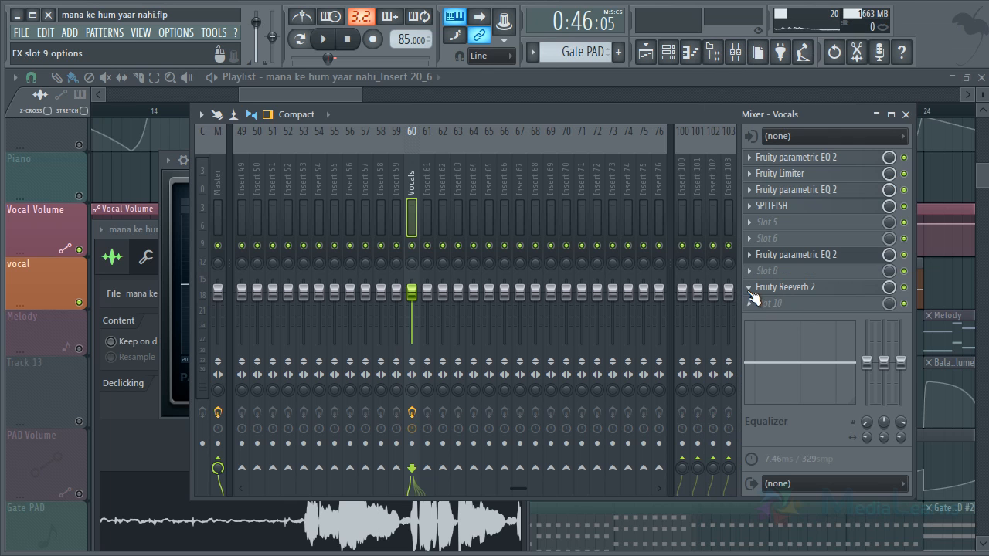
{"action": "left_click", "coordinate": [748, 286]}
{"action": "left_click", "coordinate": [730, 47]}
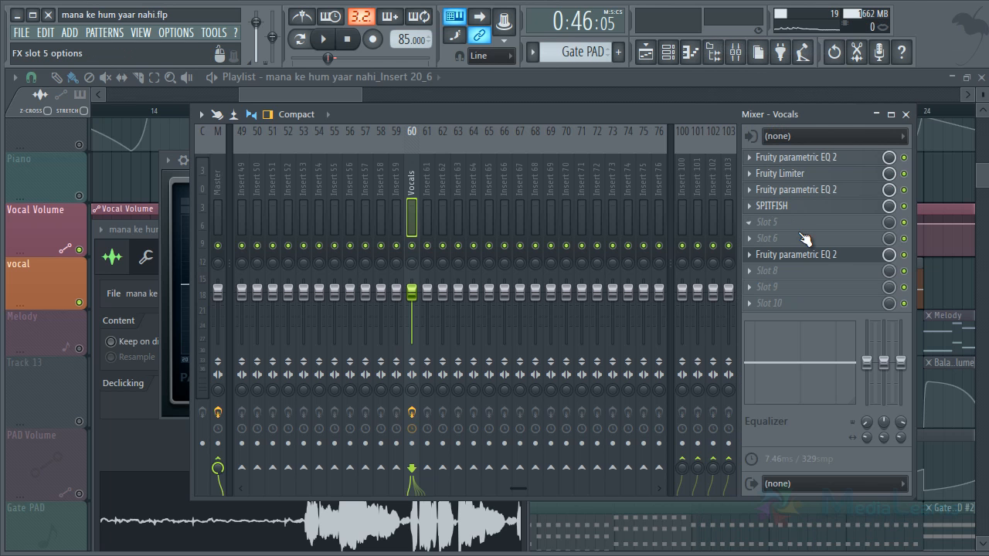
Check the remaining EQ in slot 7 and audition the vocals without delay and reverb
{"action": "left_click", "coordinate": [814, 263]}
{"action": "left_click", "coordinate": [819, 260]}
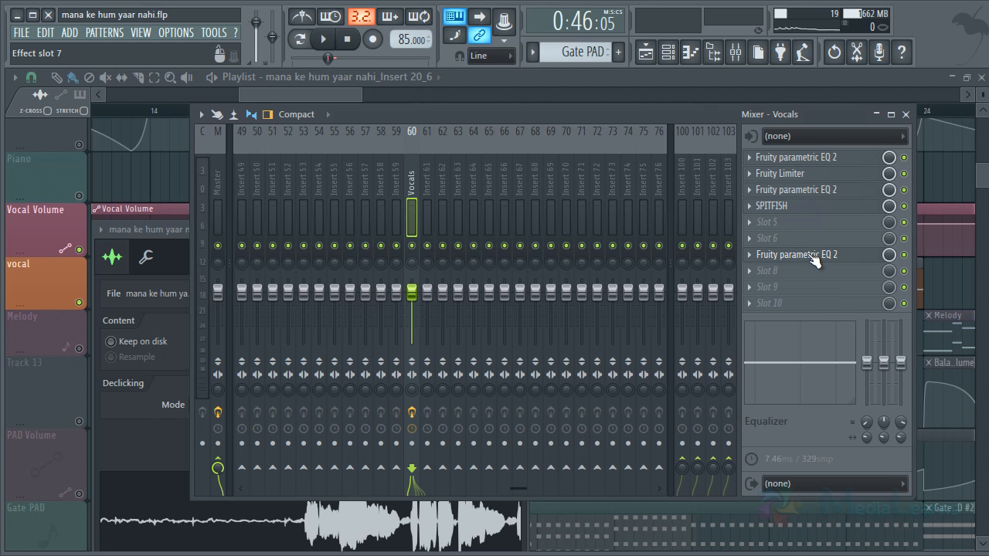
{"action": "key", "text": "space"}
{"action": "key", "text": "space"}
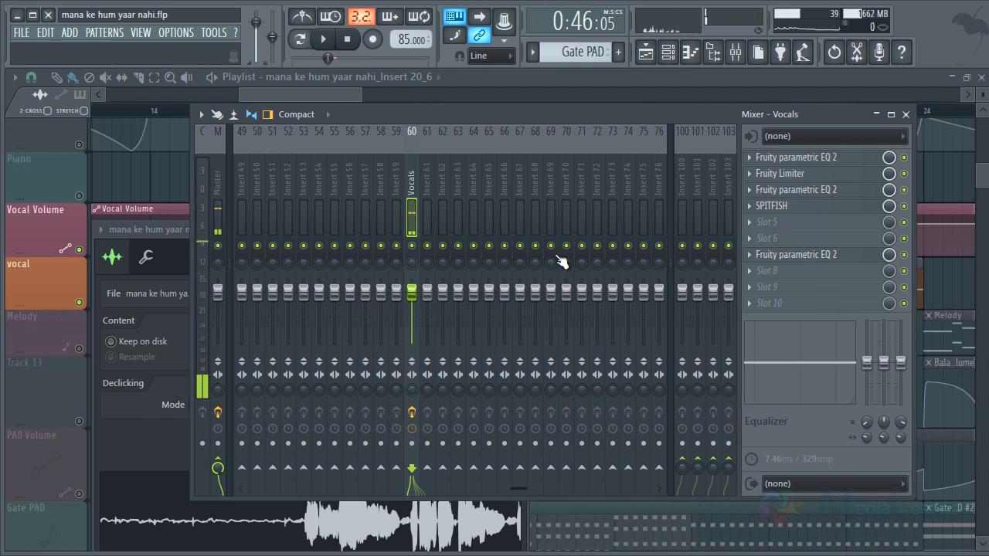
Rename the Vocals mixer track as Vocals_Input and give it a light blue colour
{"action": "double_click", "coordinate": [413, 176]}
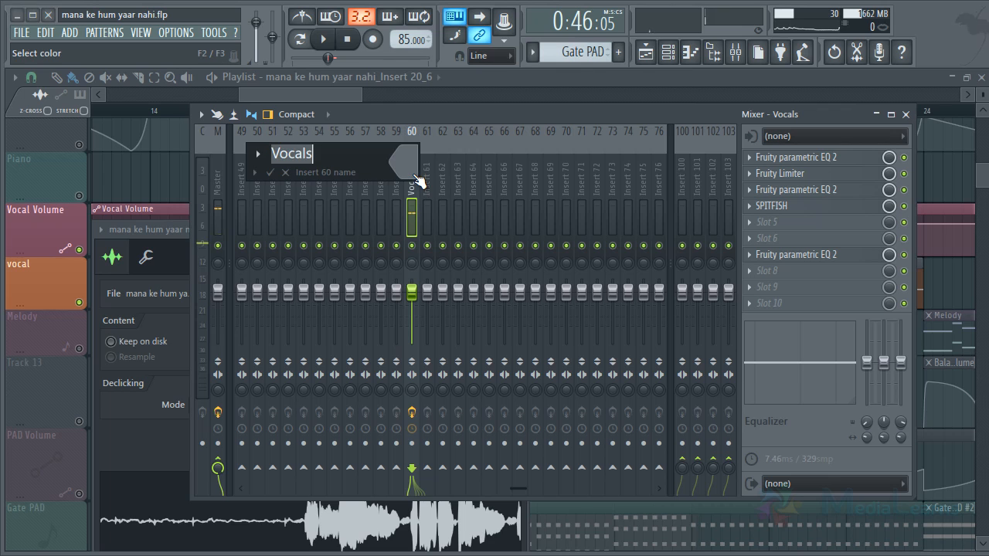
{"action": "key", "text": "End"}
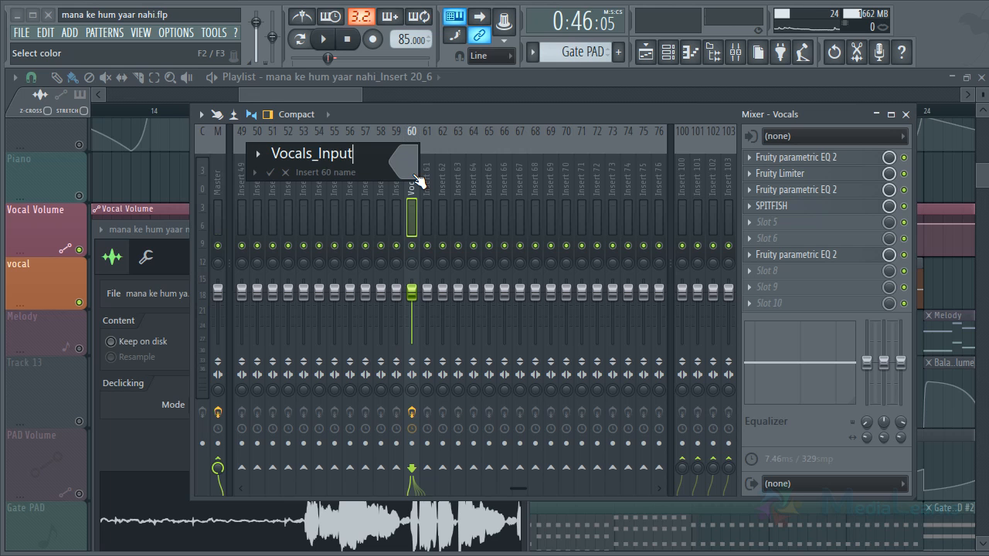
{"action": "left_click", "coordinate": [416, 176]}
{"action": "left_click", "coordinate": [498, 158]}
{"action": "key", "text": "Return"}
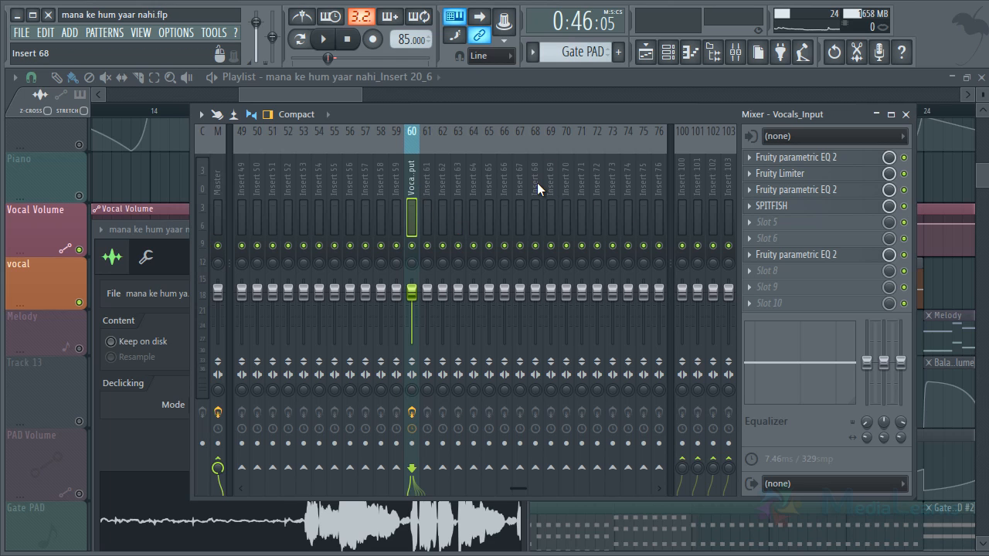
Route Vocals_Input only to Insert 70 and rename that track as OUTPUT with a blue colour
{"action": "right_click", "coordinate": [571, 466]}
{"action": "left_click", "coordinate": [621, 487]}
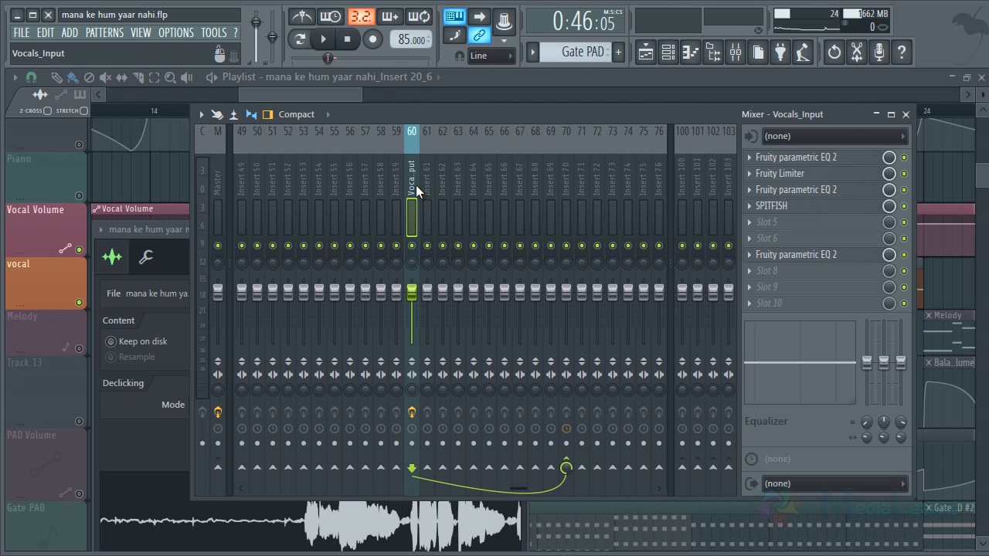
{"action": "left_click", "coordinate": [569, 189]}
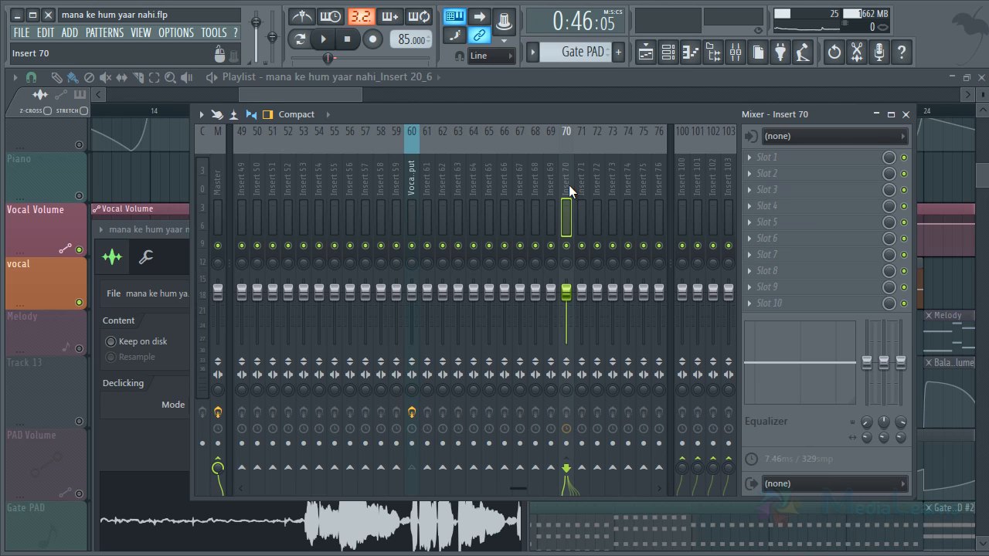
{"action": "double_click", "coordinate": [570, 191]}
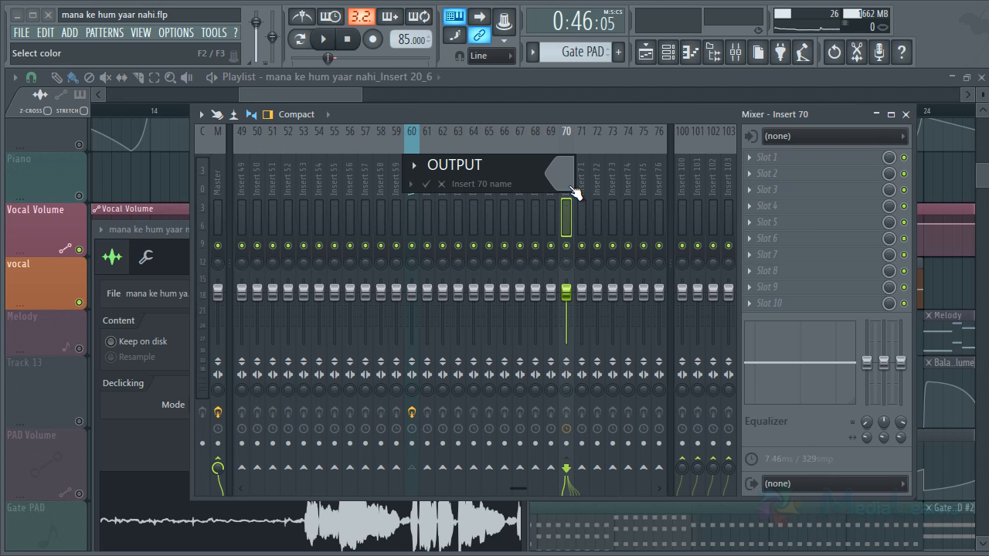
{"action": "left_click", "coordinate": [571, 187]}
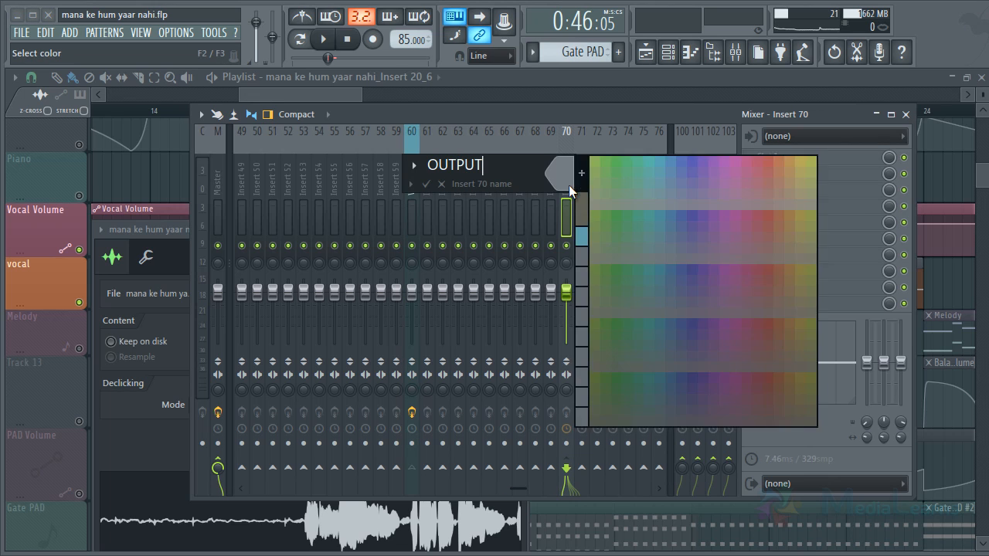
{"action": "left_click", "coordinate": [683, 167]}
{"action": "key", "text": "Return"}
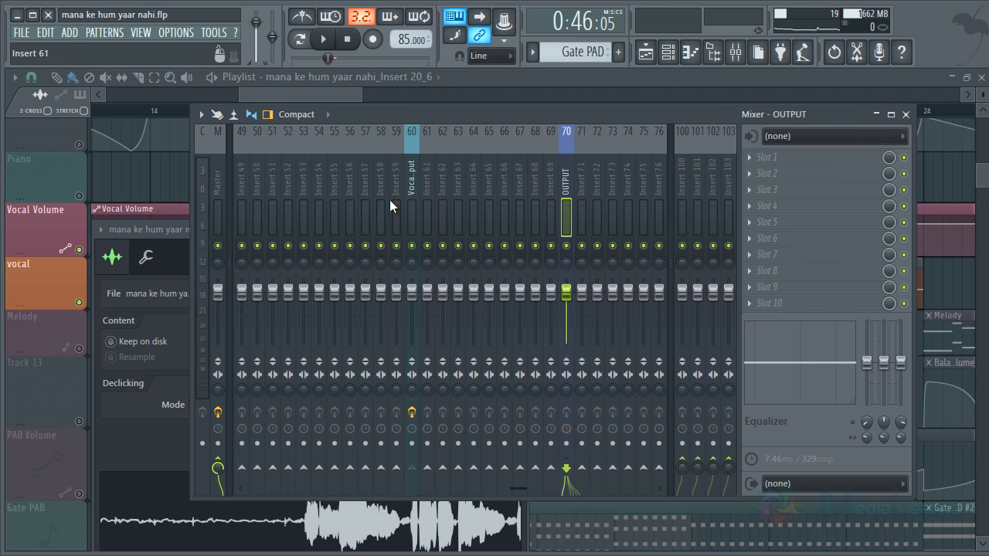
Add a send from Vocals_Input to Insert 62 and audition the signal reaching that track
{"action": "left_click", "coordinate": [413, 178]}
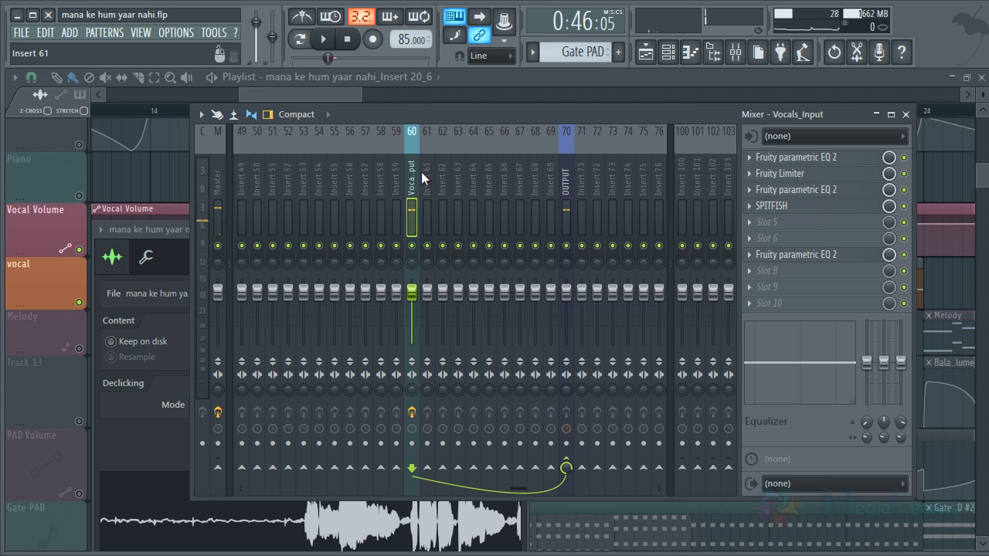
{"action": "left_click", "coordinate": [443, 467]}
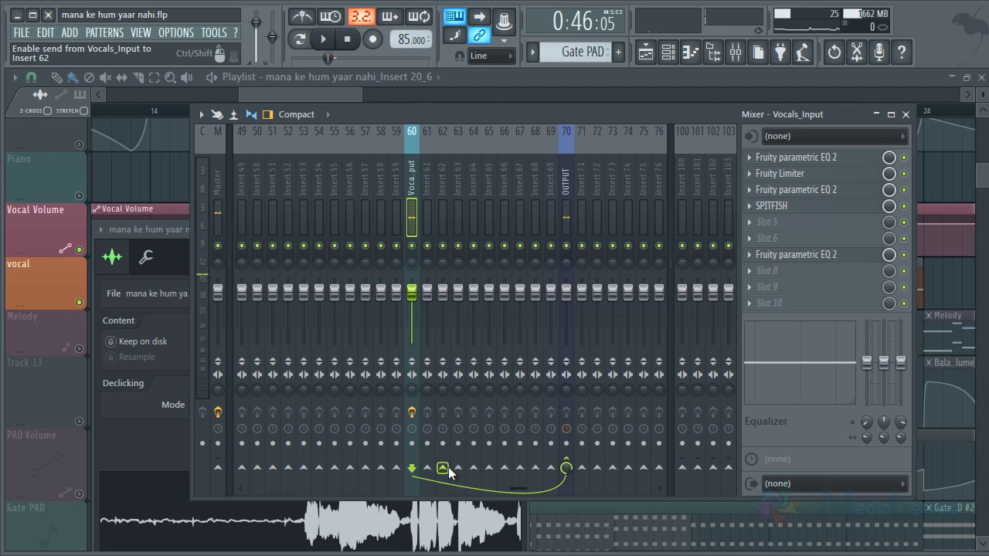
{"action": "key", "text": "space"}
{"action": "key", "text": "space"}
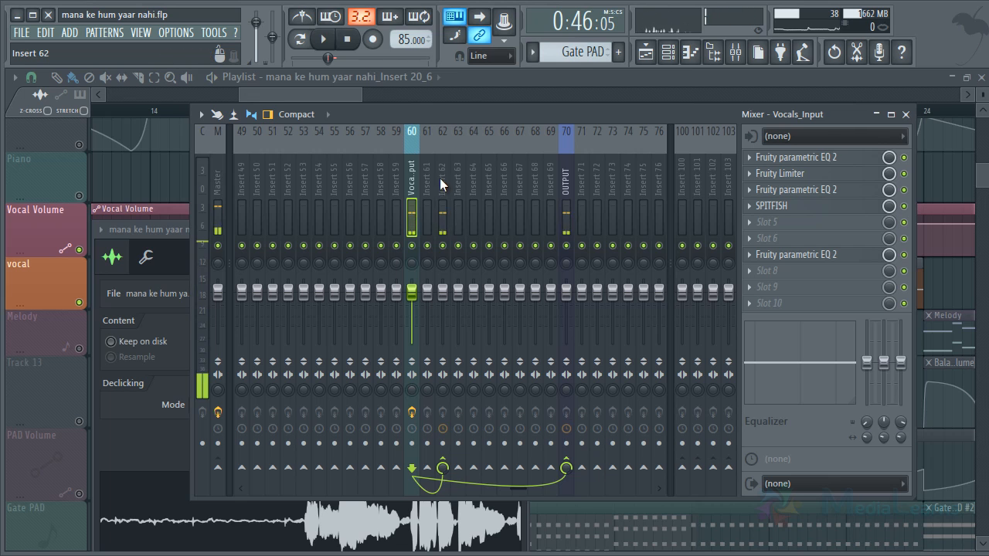
Route Insert 62 only to the OUTPUT track and check its routing against the sends of Vocals_Input
{"action": "left_click", "coordinate": [440, 172]}
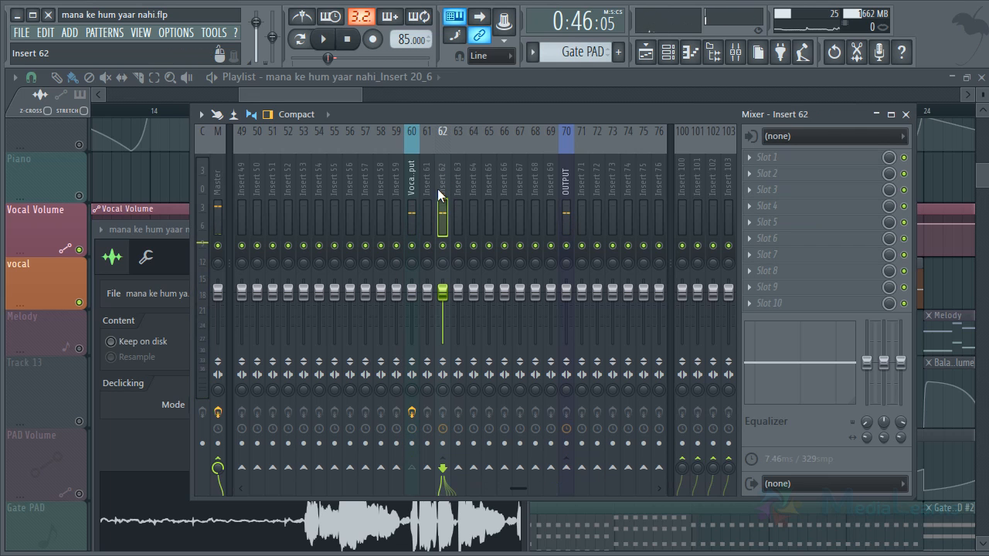
{"action": "right_click", "coordinate": [568, 479]}
{"action": "left_click", "coordinate": [629, 499]}
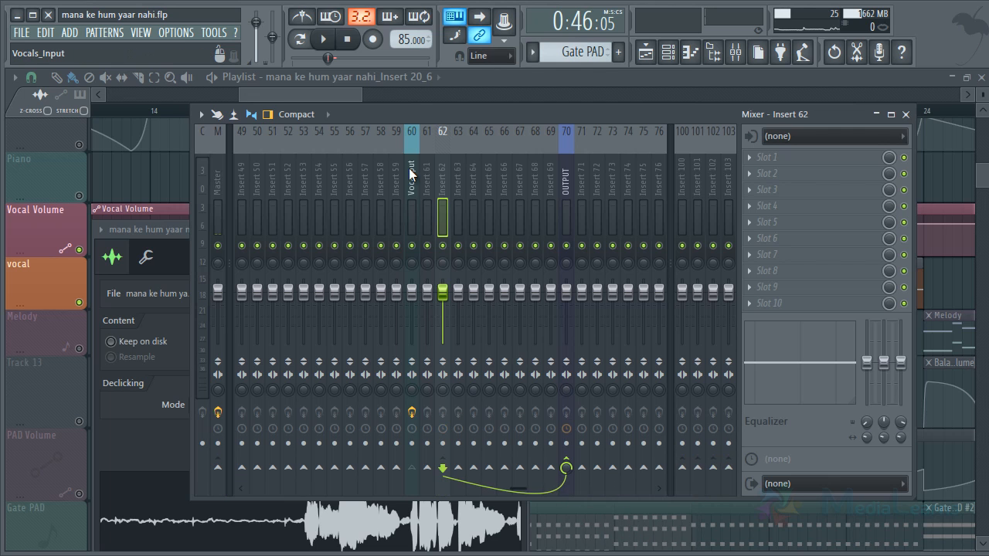
{"action": "left_click", "coordinate": [408, 164]}
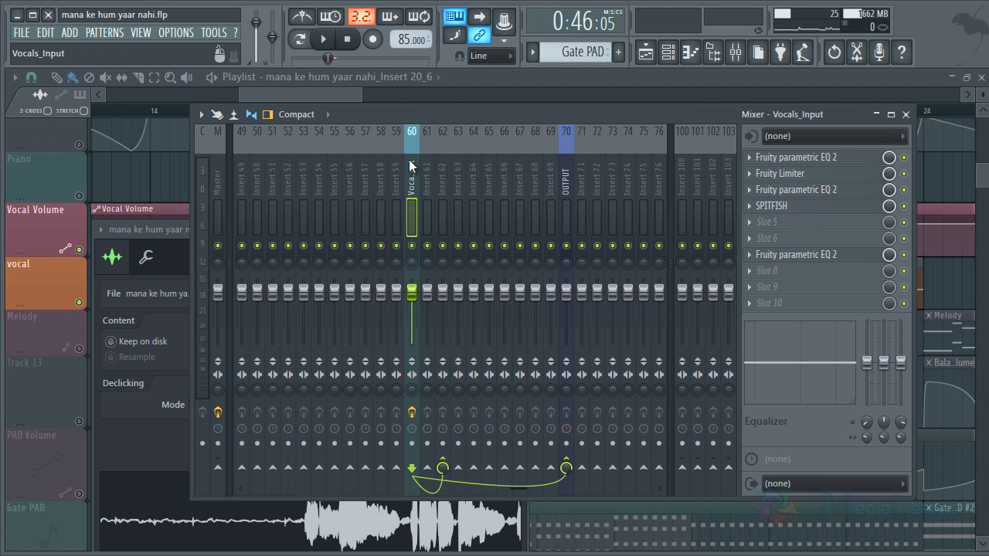
{"action": "left_click", "coordinate": [444, 147]}
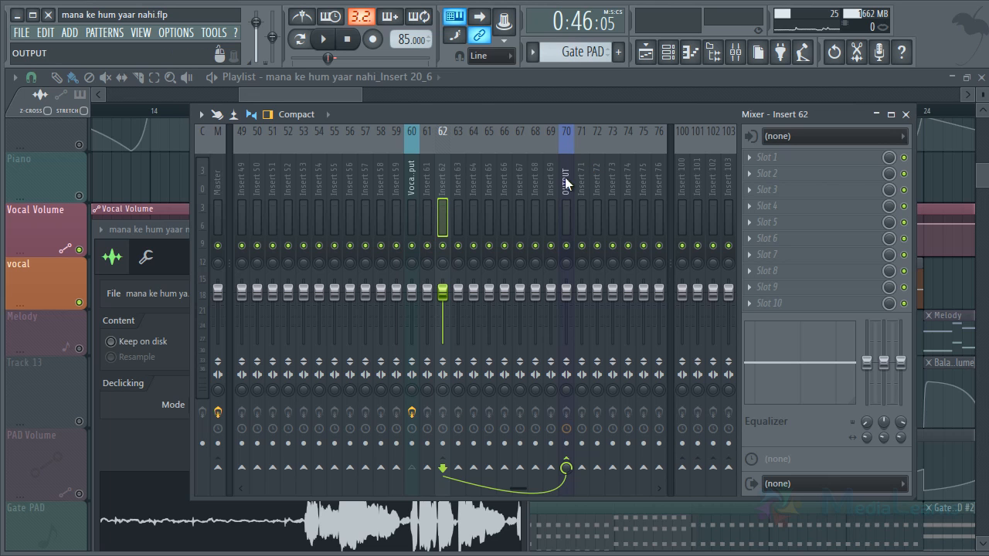
{"action": "left_click", "coordinate": [408, 164]}
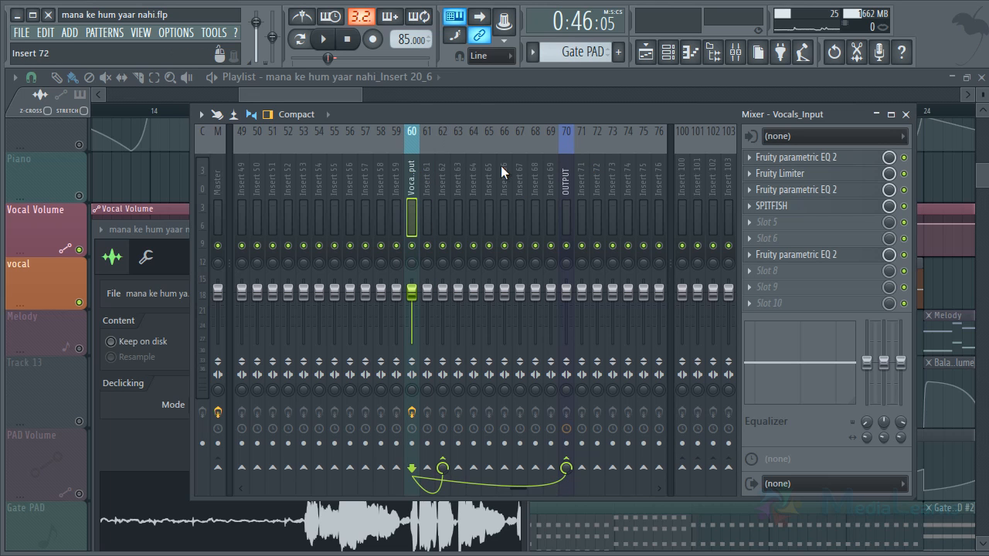
Add Fruity Reeverb 2 to slot 3 of Insert 62 and load its SMALL REVERB preset
{"action": "left_click", "coordinate": [438, 175]}
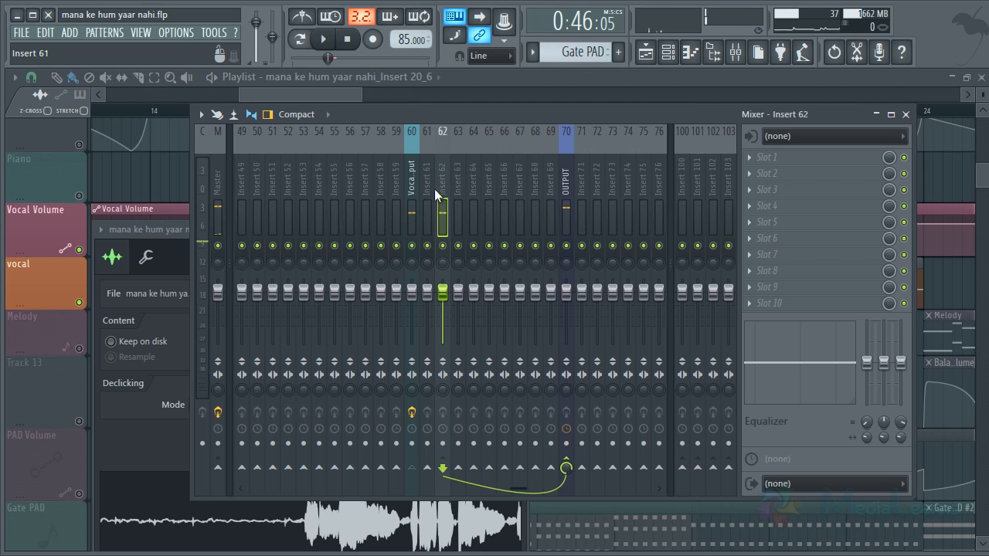
{"action": "left_click", "coordinate": [771, 192]}
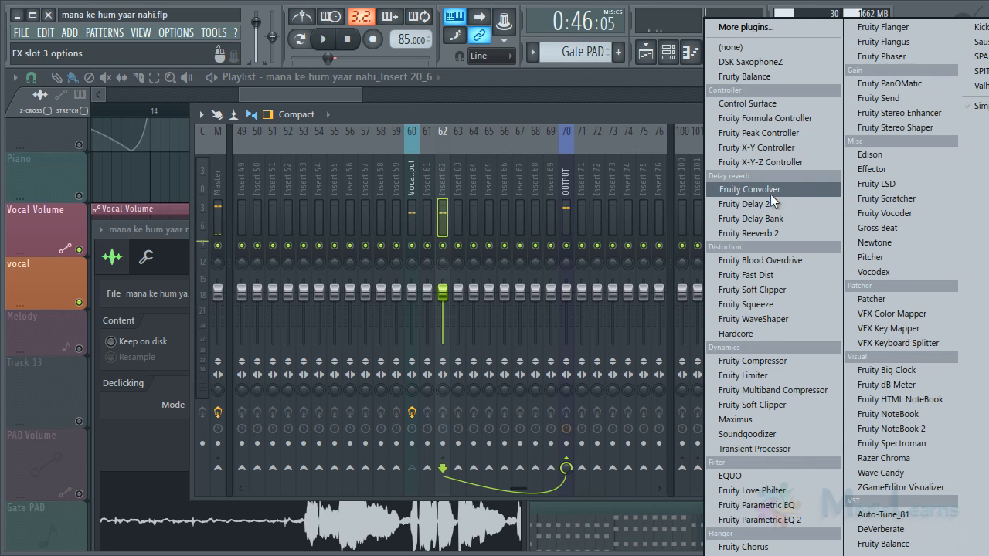
{"action": "left_click", "coordinate": [760, 233]}
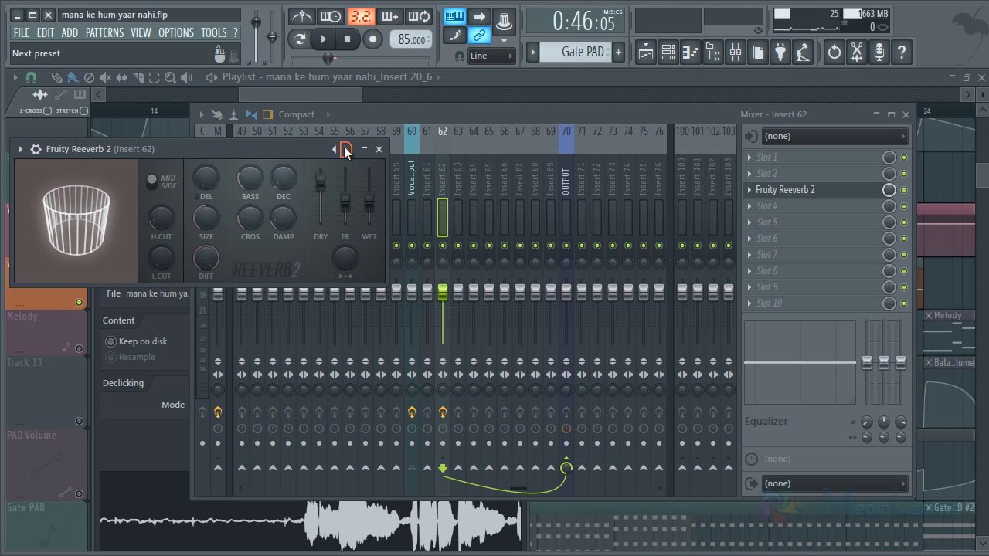
{"action": "left_click", "coordinate": [342, 150]}
{"action": "mouse_move", "coordinate": [367, 180]}
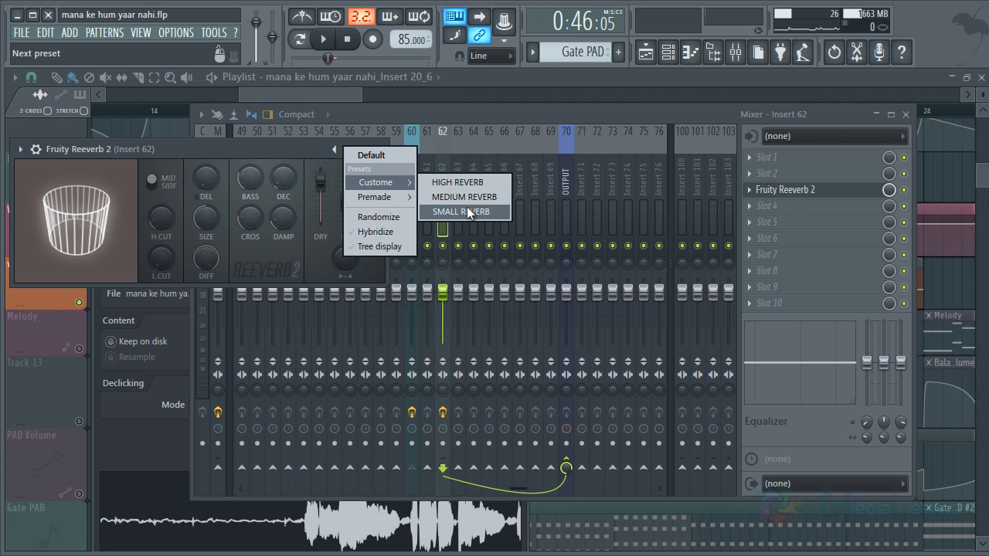
{"action": "left_click", "coordinate": [467, 210]}
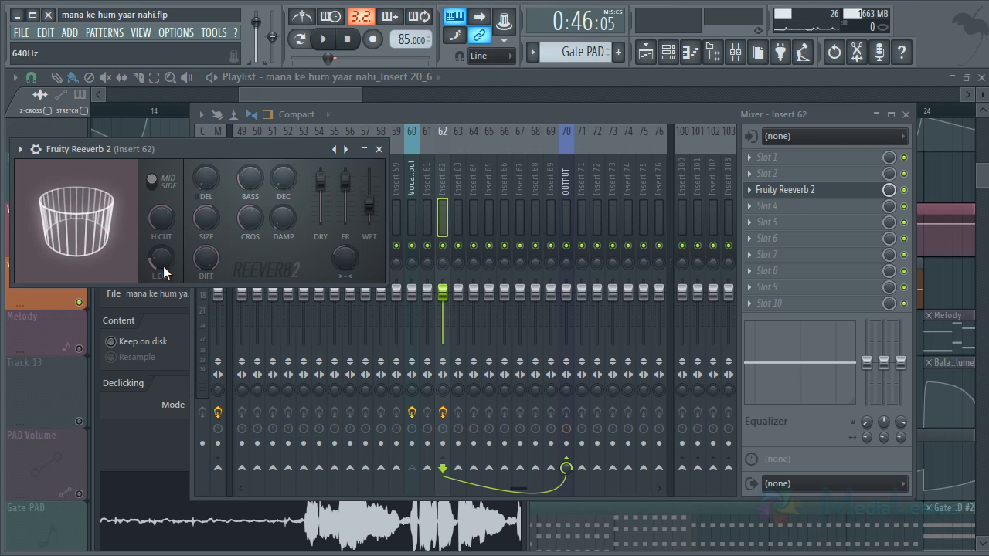
Set the reverb's dry level to minimum, its wet level to 100% and its stereo separation to -45%, and close the plugin
{"action": "left_click", "coordinate": [281, 180]}
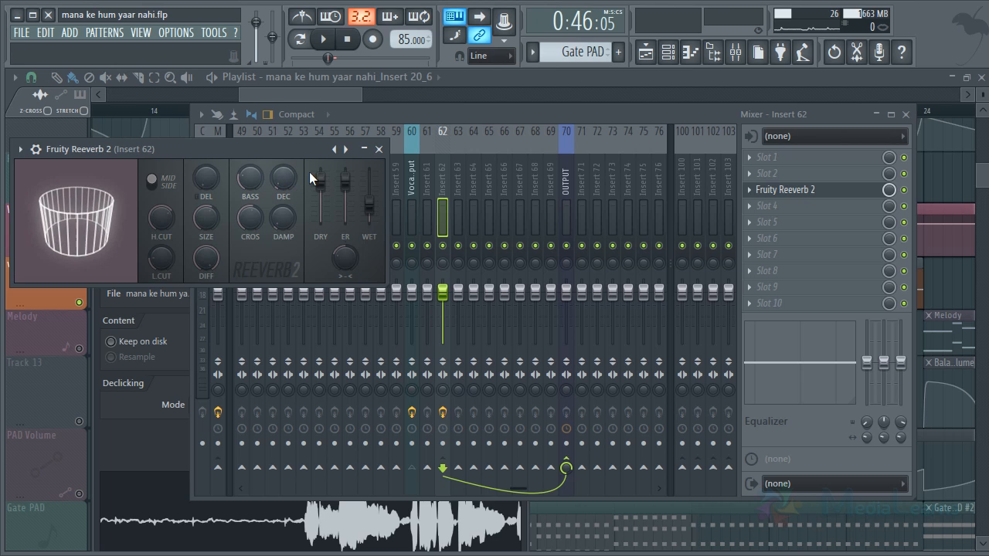
{"action": "left_click_drag", "start_coordinate": [321, 179], "coordinate": [369, 183]}
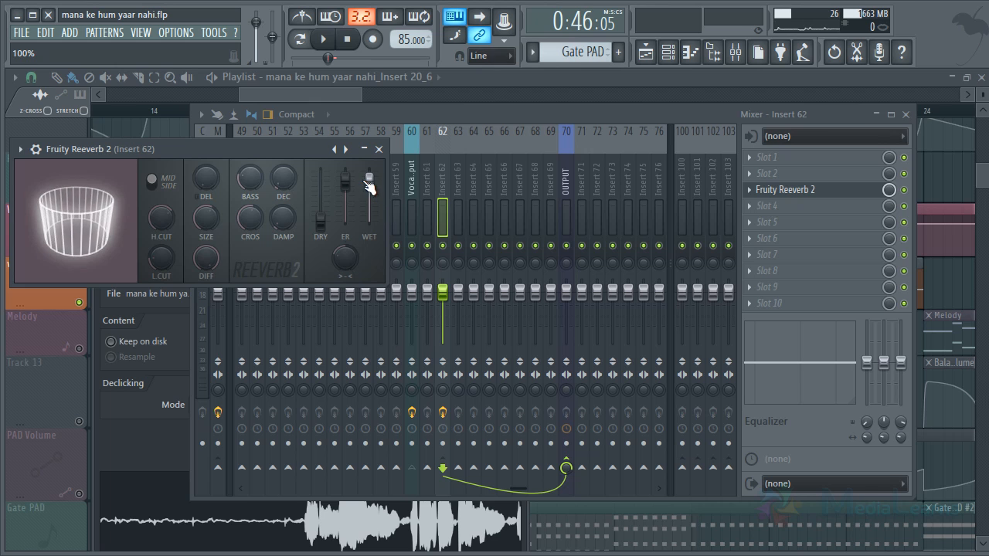
{"action": "left_click_drag", "start_coordinate": [345, 251], "coordinate": [372, 256]}
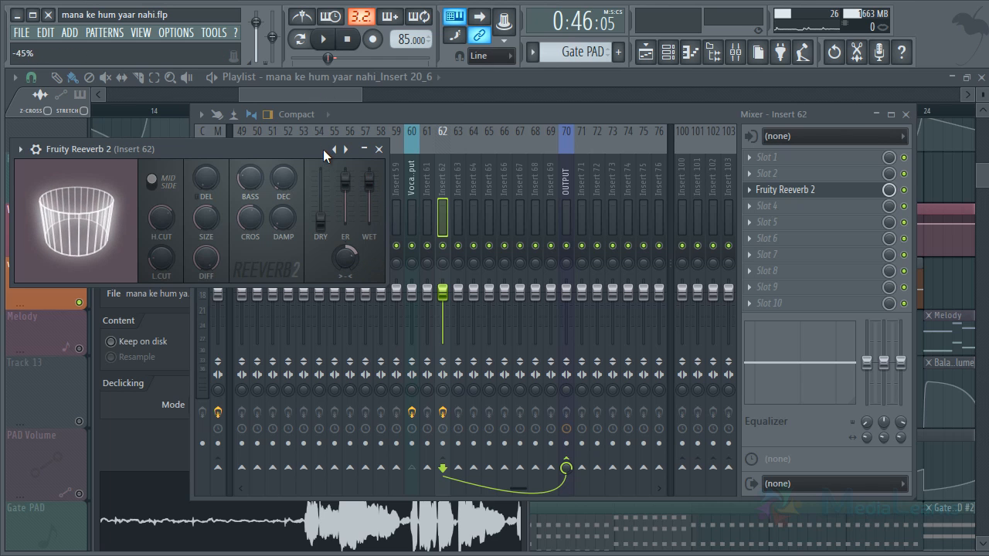
{"action": "left_click", "coordinate": [379, 149]}
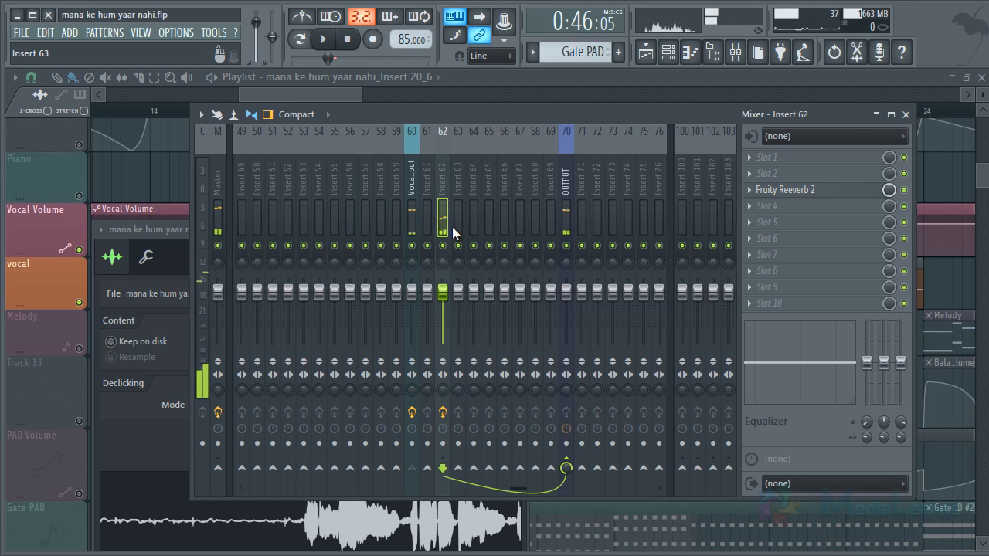
Lower the Insert 62 fader while auditioning the vocals to blend in the short reverb
{"action": "key", "text": "Left"}
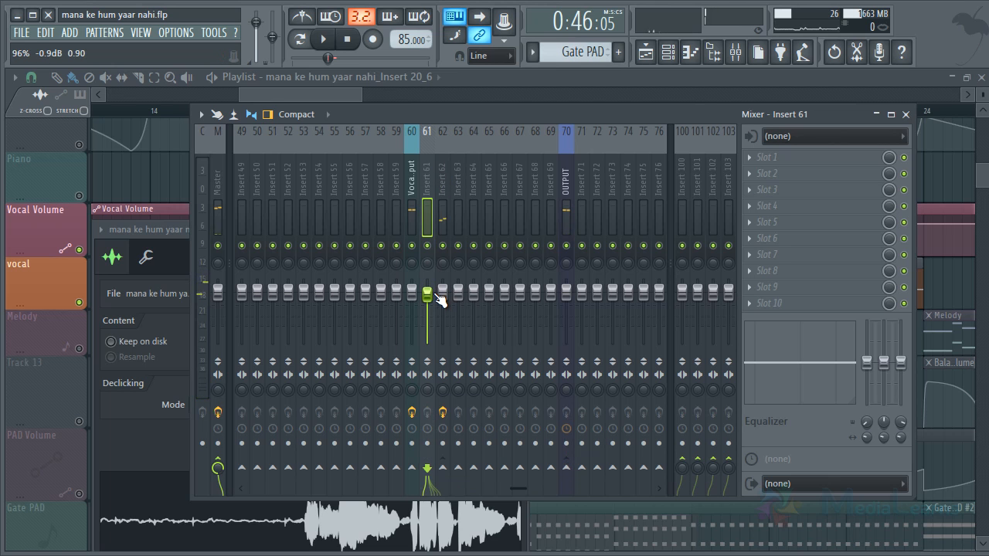
{"action": "key", "text": "space"}
{"action": "mouse_move", "coordinate": [442, 292]}
{"action": "left_mouse_down"}
{"action": "mouse_move", "coordinate": [453, 335]}
{"action": "mouse_move", "coordinate": [453, 320]}
{"action": "mouse_move", "coordinate": [461, 325]}
{"action": "mouse_move", "coordinate": [464, 376]}
{"action": "mouse_move", "coordinate": [461, 321]}
{"action": "mouse_move", "coordinate": [462, 338]}
{"action": "mouse_move", "coordinate": [445, 309]}
{"action": "left_mouse_up"}
{"action": "key", "text": "space"}
Add Fruity Parametric EQ 2 to slot 6 of Insert 62 and load its 20-17 hz Cut preset
{"action": "left_click", "coordinate": [825, 236]}
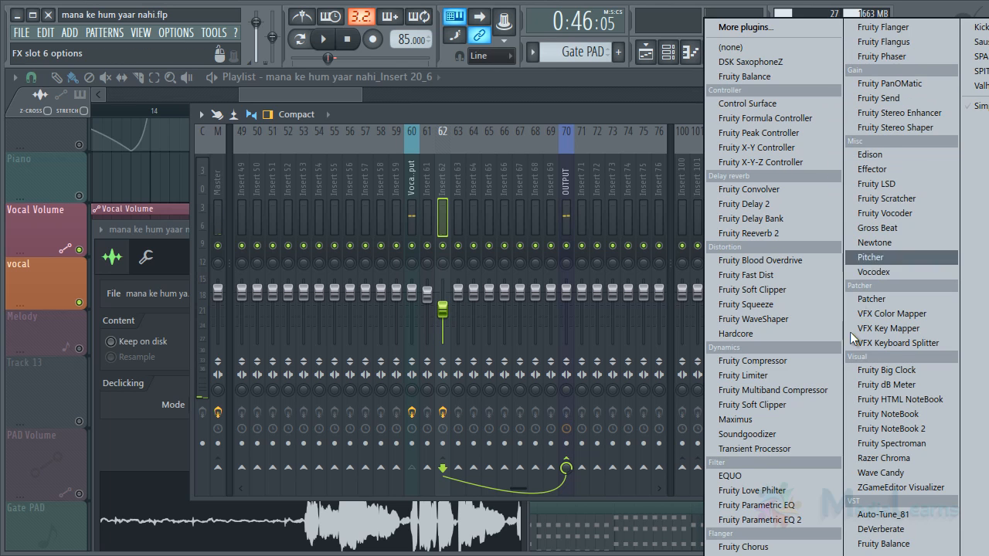
{"action": "left_click", "coordinate": [761, 520]}
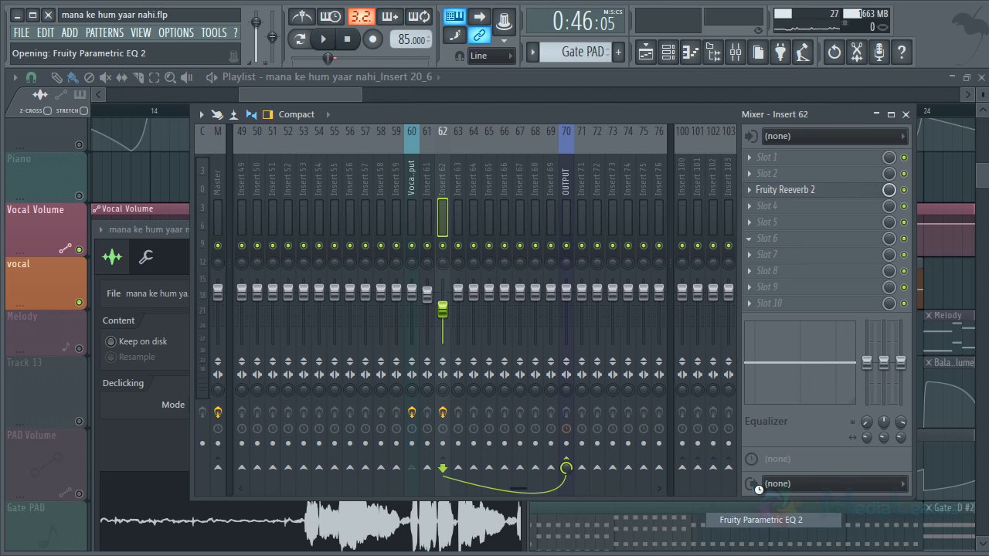
{"action": "right_click", "coordinate": [502, 210]}
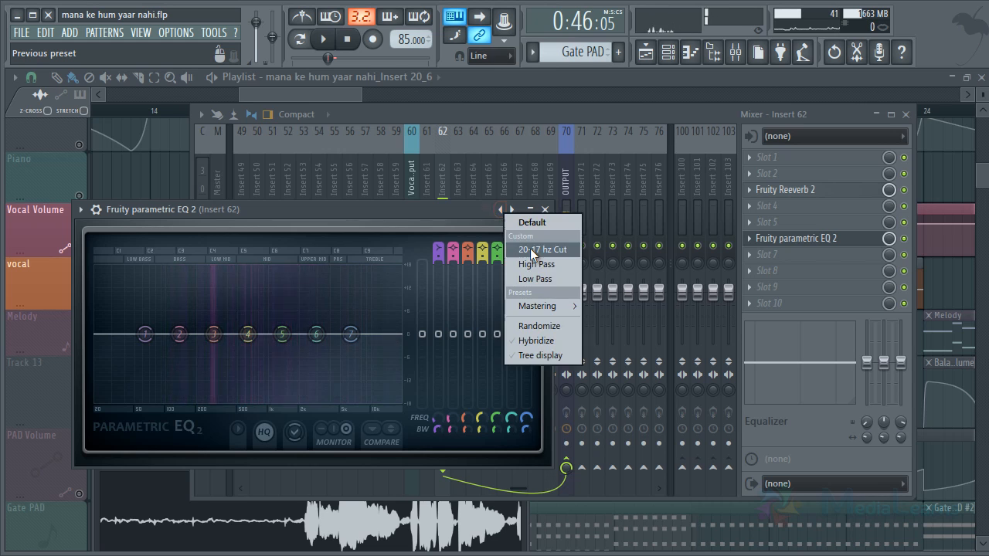
{"action": "left_click", "coordinate": [531, 249]}
Raise the EQ's low-cut band and bring the high-cut band down to about 7 kHz, auditioning the filtered reverb
{"action": "left_click_drag", "start_coordinate": [104, 340], "coordinate": [165, 344]}
{"action": "left_click_drag", "start_coordinate": [396, 337], "coordinate": [345, 342]}
{"action": "key", "text": "space"}
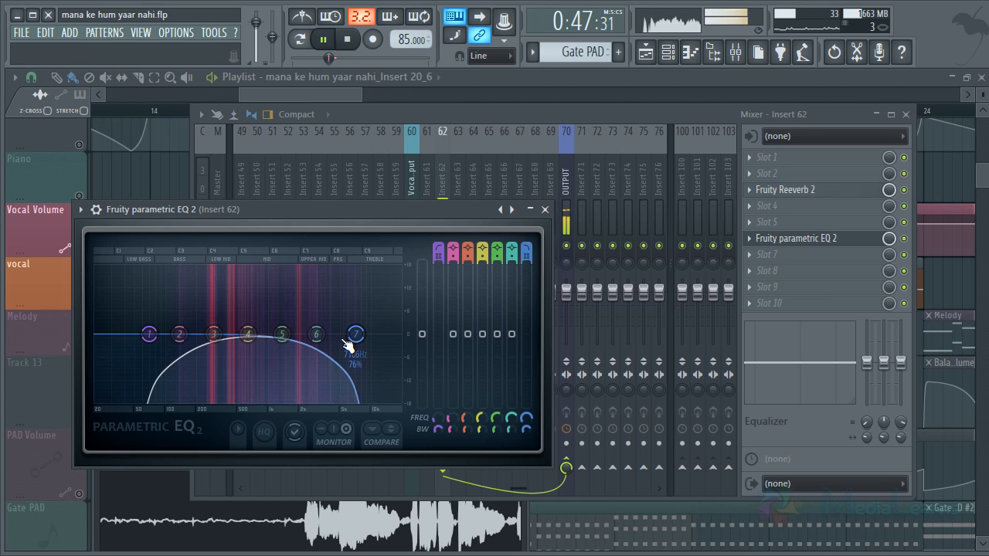
Close the EQ and lower the Insert 62 fader slightly while auditioning the vocals
{"action": "left_click", "coordinate": [545, 209]}
{"action": "mouse_move", "coordinate": [450, 292]}
{"action": "left_mouse_down"}
{"action": "mouse_move", "coordinate": [450, 320]}
{"action": "mouse_move", "coordinate": [448, 312]}
{"action": "left_mouse_up"}
{"action": "key", "text": "space"}
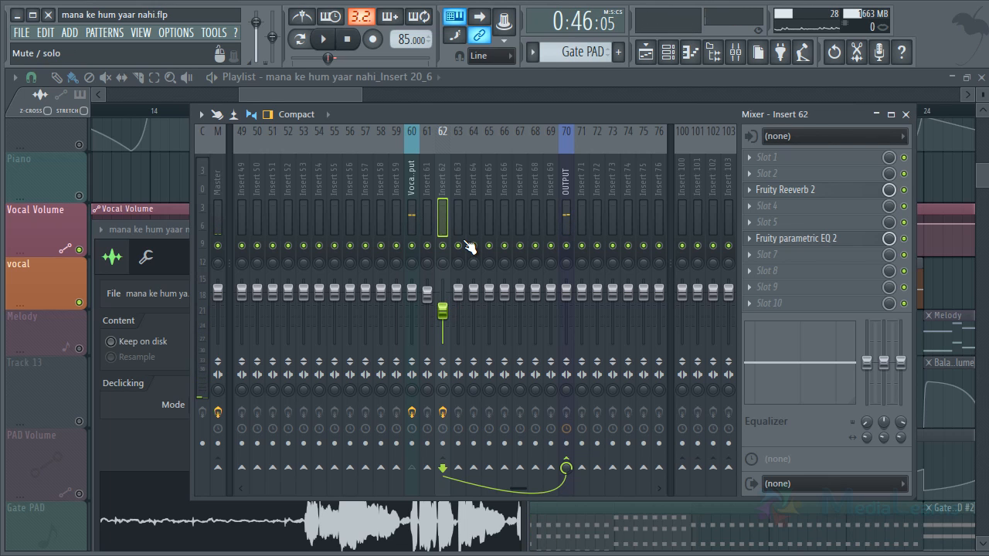
Rename mixer track Insert 62 as SHORT REVERB
{"action": "key", "text": "F2"}
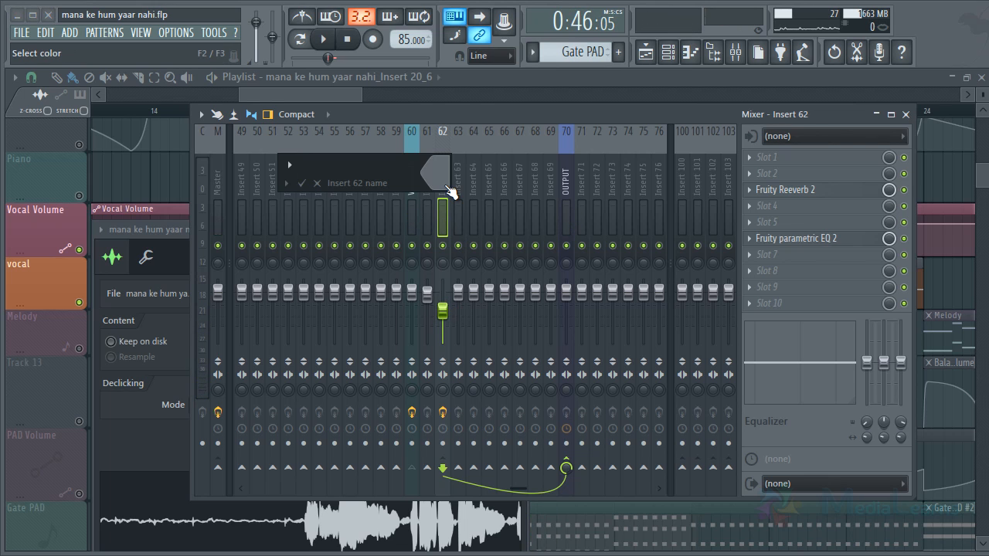
{"action": "type", "text": "SHORT REV"}
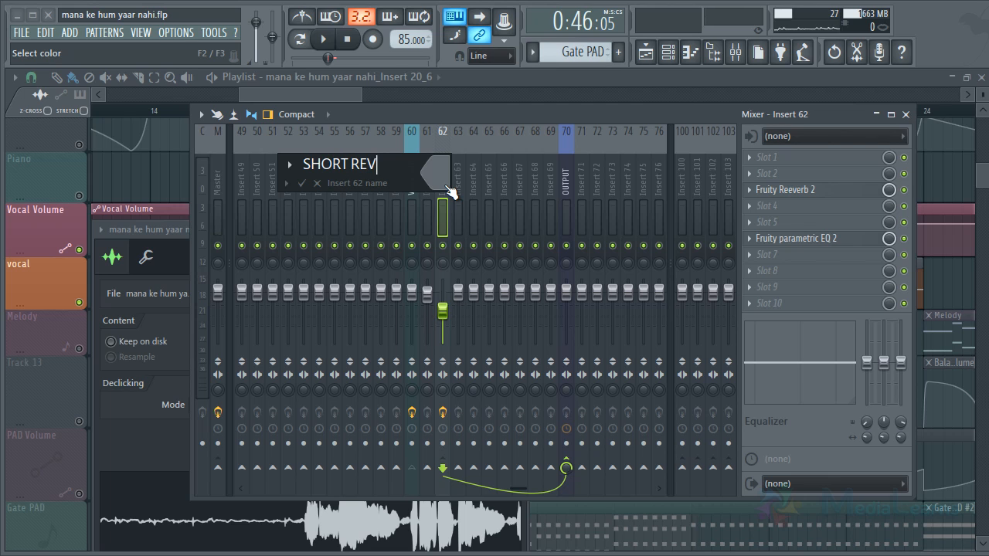
{"action": "type", "text": "ERB"}
{"action": "key", "text": "Return"}
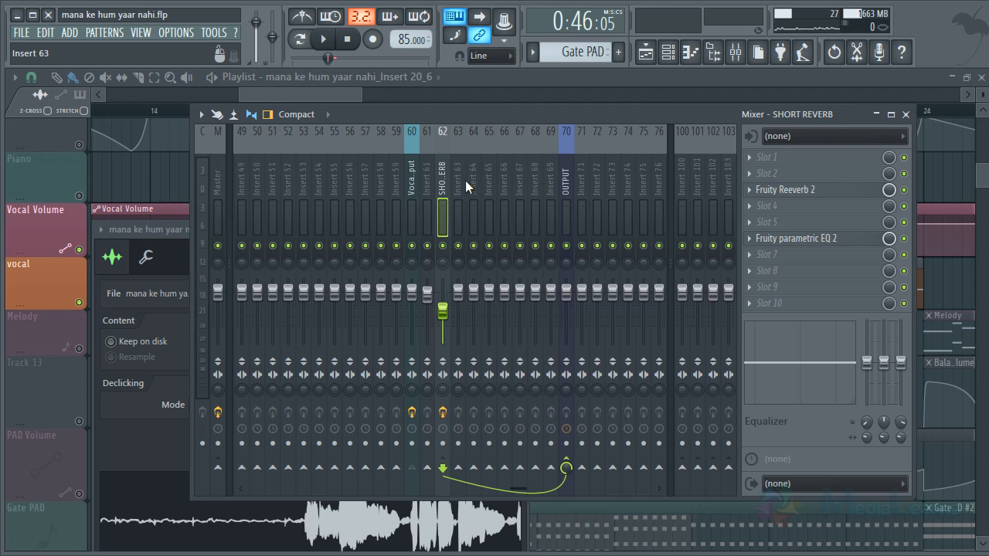
Rename mixer track Insert 64 as LONG REVERB and give it a green colour
{"action": "left_click", "coordinate": [467, 181]}
{"action": "key", "text": "F2"}
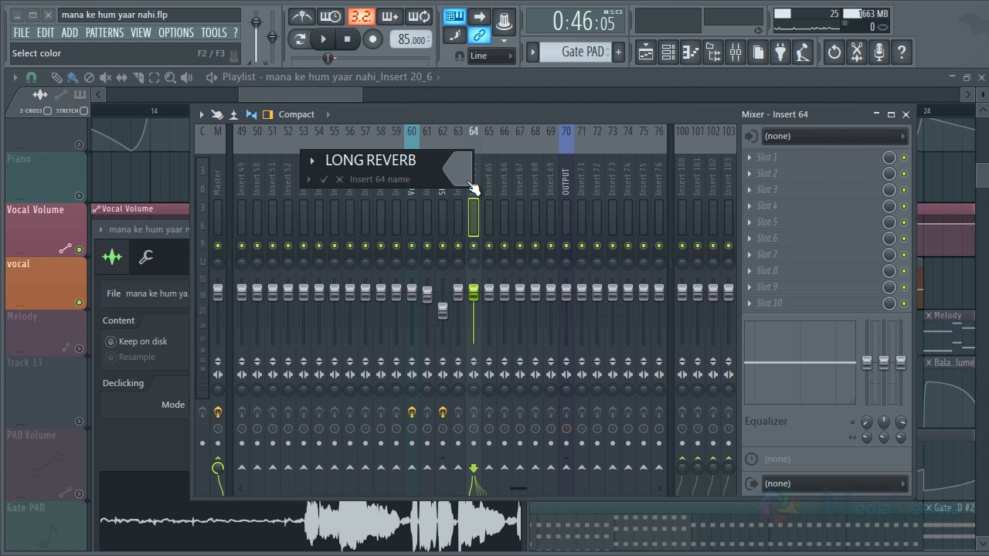
{"action": "left_click", "coordinate": [469, 182]}
{"action": "left_click", "coordinate": [506, 171]}
{"action": "key", "text": "Return"}
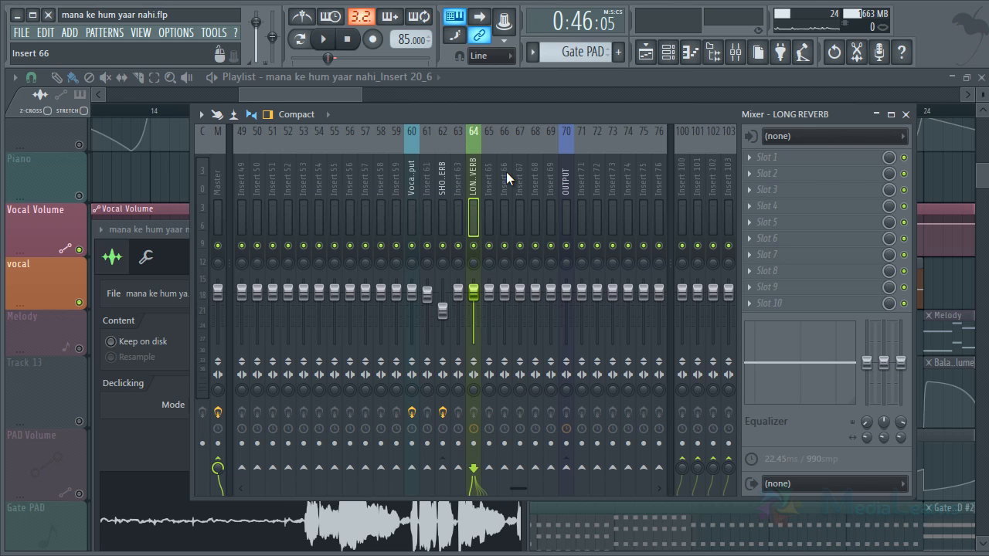
Add a send from Vocals_Input to the LONG REVERB track
{"action": "left_click", "coordinate": [414, 171]}
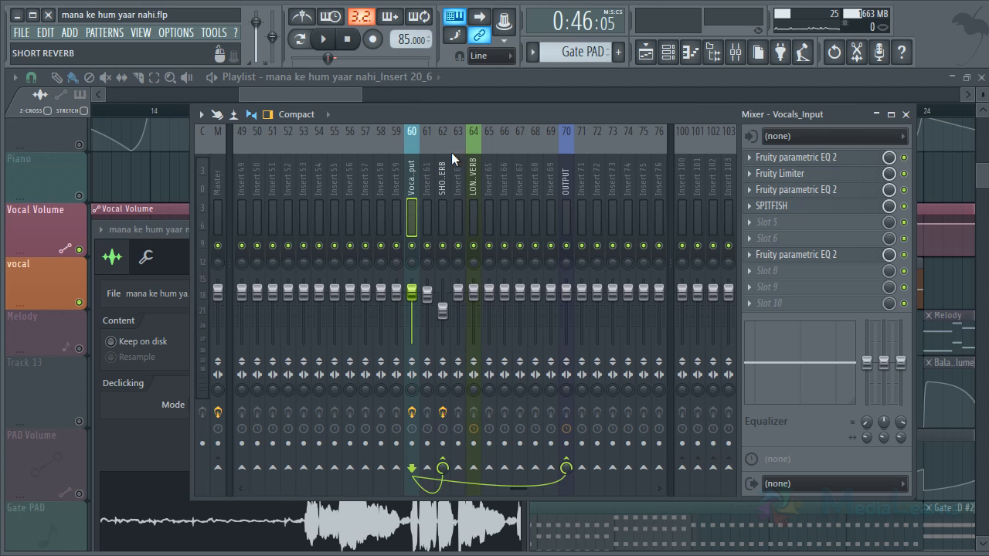
{"action": "left_click", "coordinate": [474, 467]}
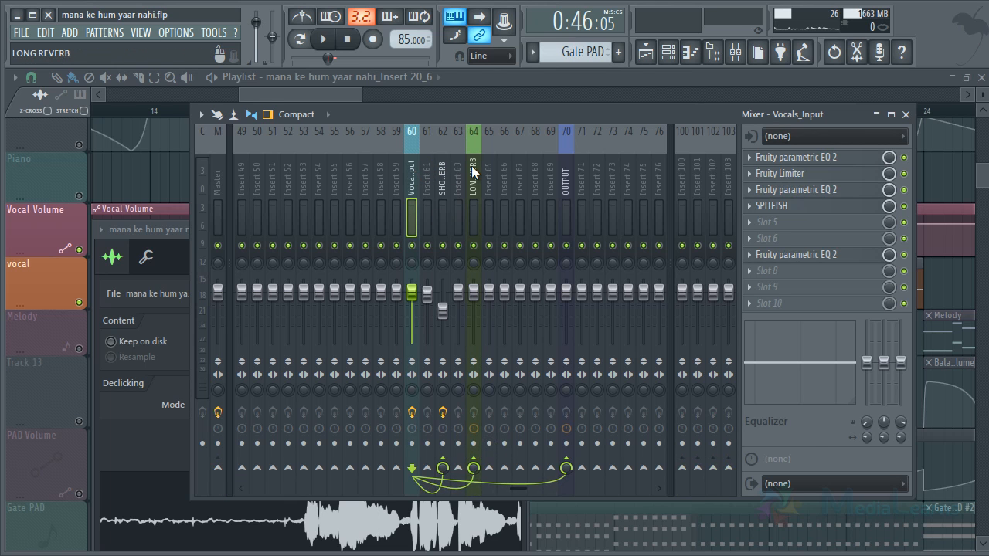
Route the LONG REVERB mixer track only to the OUTPUT track
{"action": "left_click", "coordinate": [471, 165]}
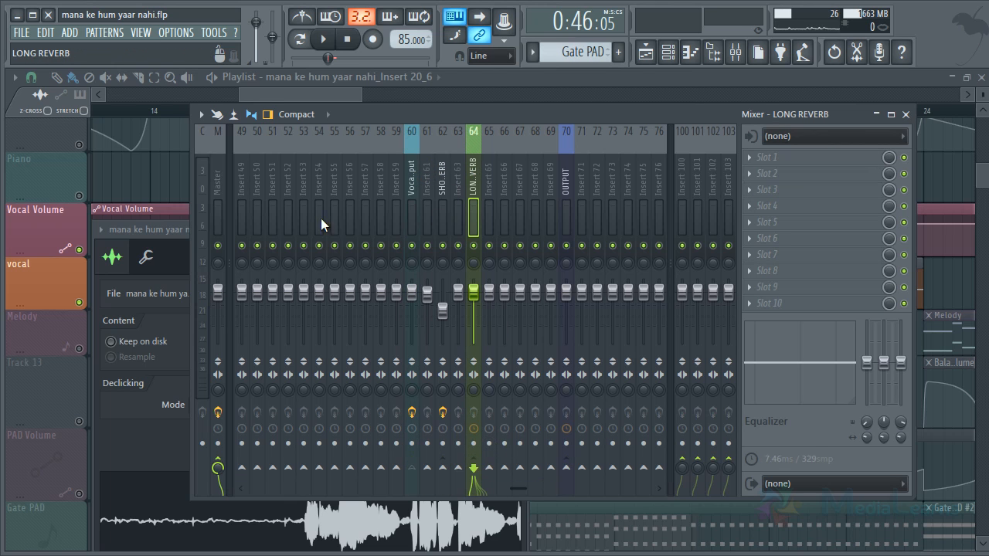
{"action": "right_click", "coordinate": [567, 467]}
{"action": "left_click", "coordinate": [632, 495]}
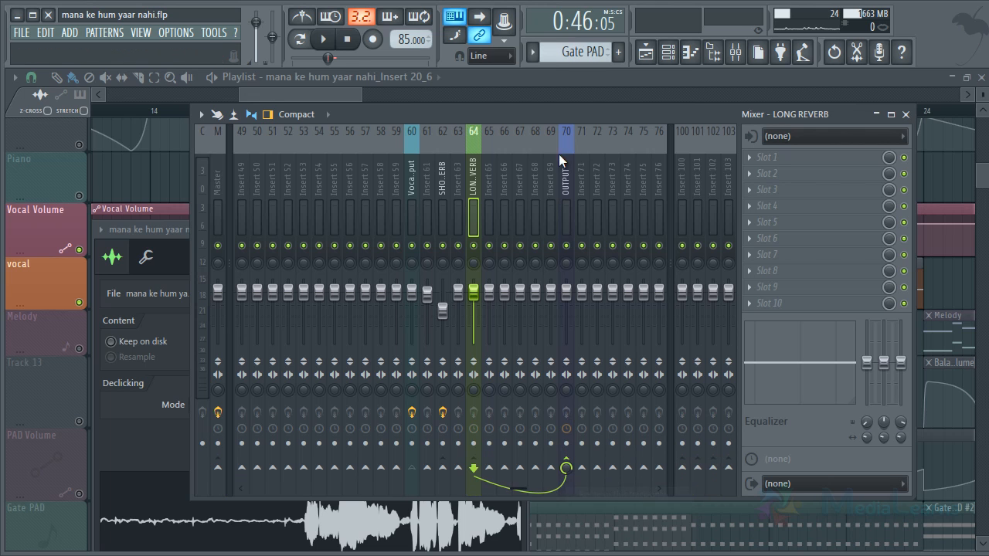
Add Fruity Reeverb 2 to slot 4 of the LONG REVERB track and load the MEDIUM REVERB custom preset
{"action": "left_click", "coordinate": [416, 171]}
{"action": "left_click", "coordinate": [474, 170]}
{"action": "left_click", "coordinate": [827, 206]}
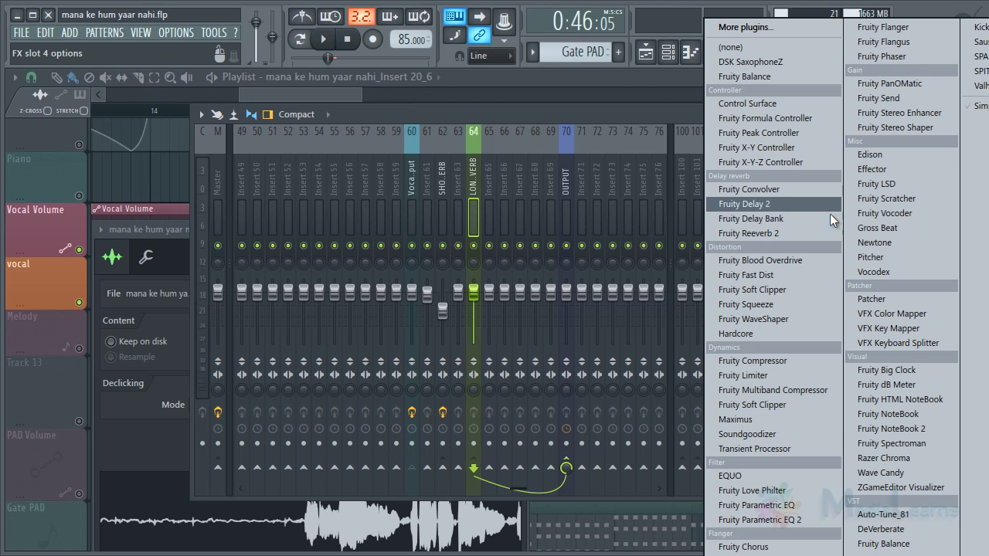
{"action": "left_click", "coordinate": [771, 234]}
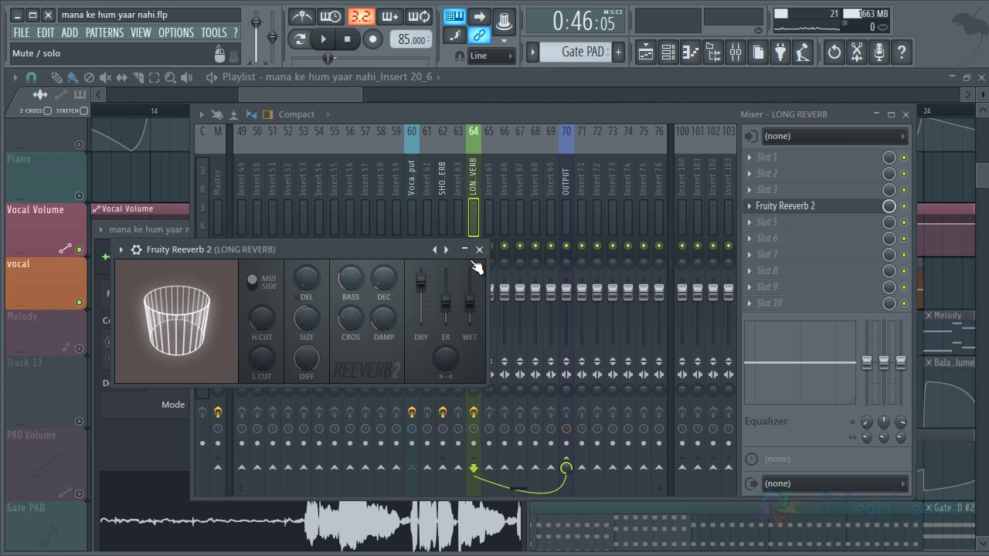
{"action": "right_click", "coordinate": [447, 251]}
{"action": "mouse_move", "coordinate": [483, 297]}
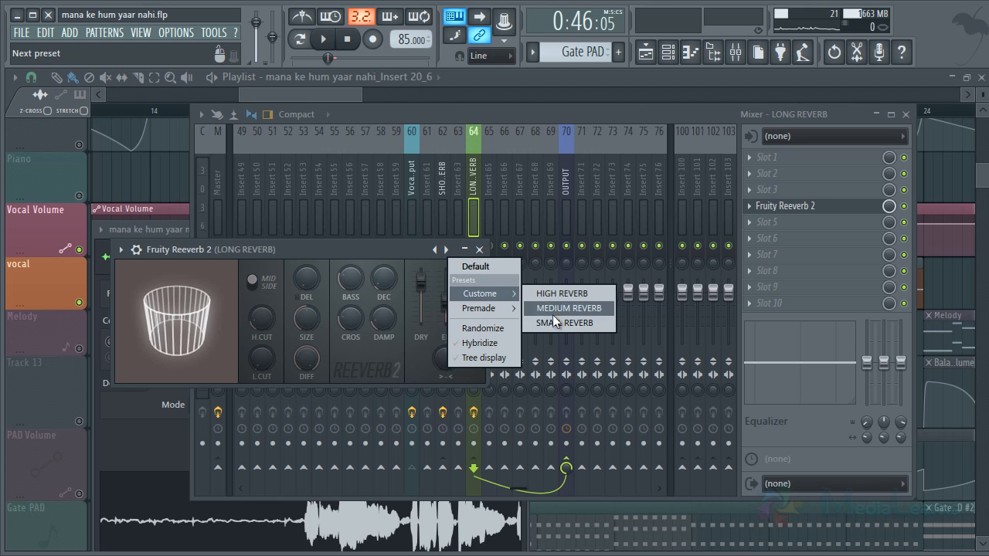
{"action": "left_click", "coordinate": [565, 306]}
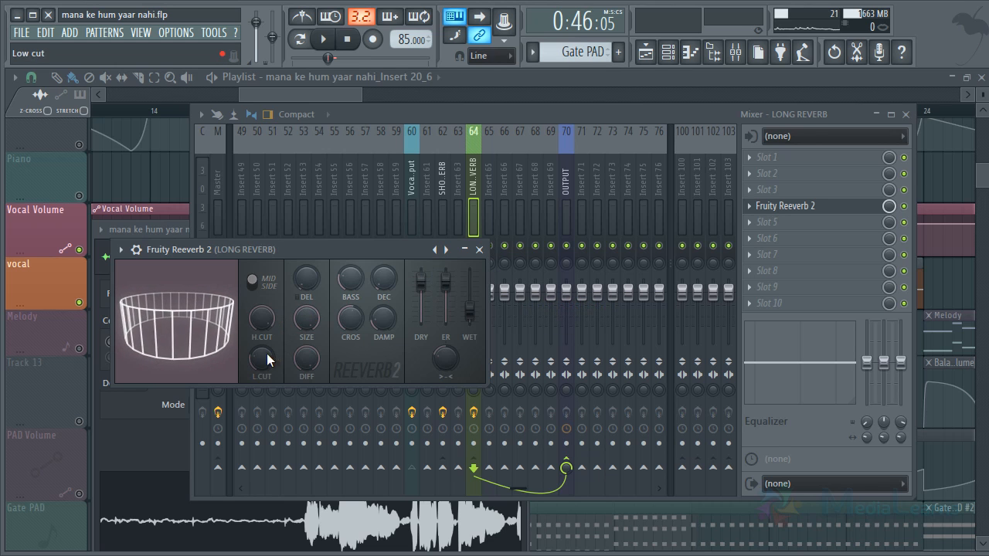
Turn the reverb's dry level down on the LONG REVERB track and reset its wet level to default
{"action": "left_click_drag", "start_coordinate": [355, 281], "coordinate": [353, 278]}
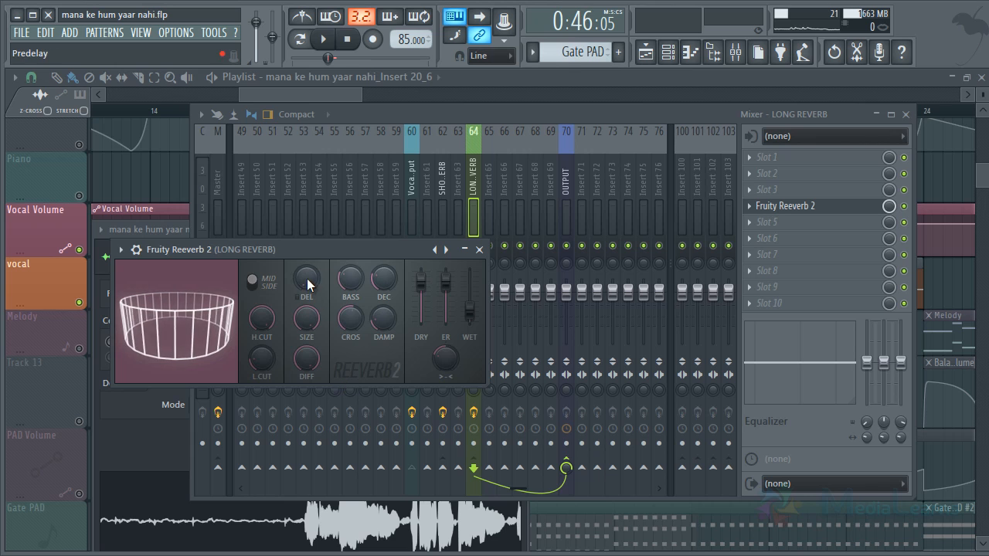
{"action": "right_click", "coordinate": [427, 289]}
{"action": "key", "text": "Escape"}
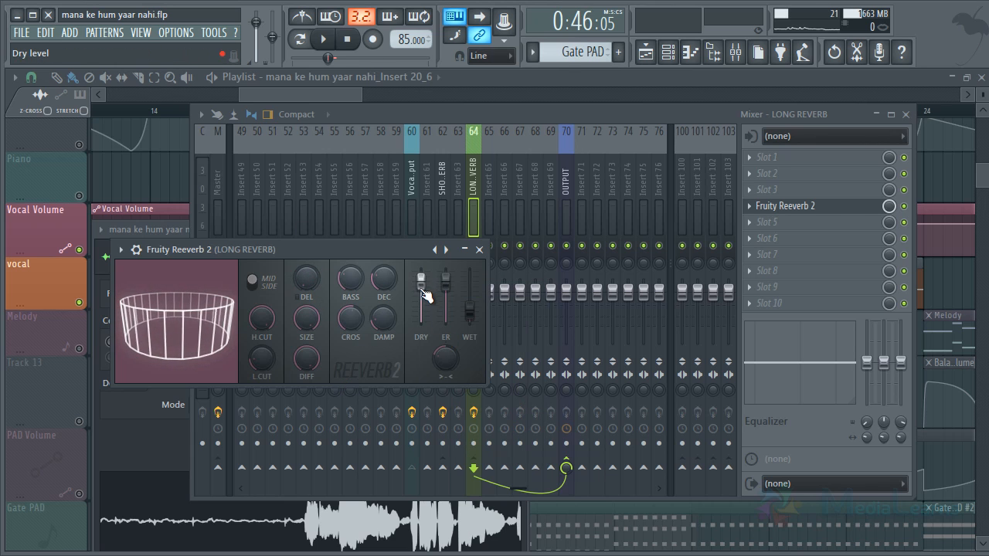
{"action": "left_click_drag", "start_coordinate": [425, 293], "coordinate": [424, 323]}
{"action": "right_click", "coordinate": [471, 309]}
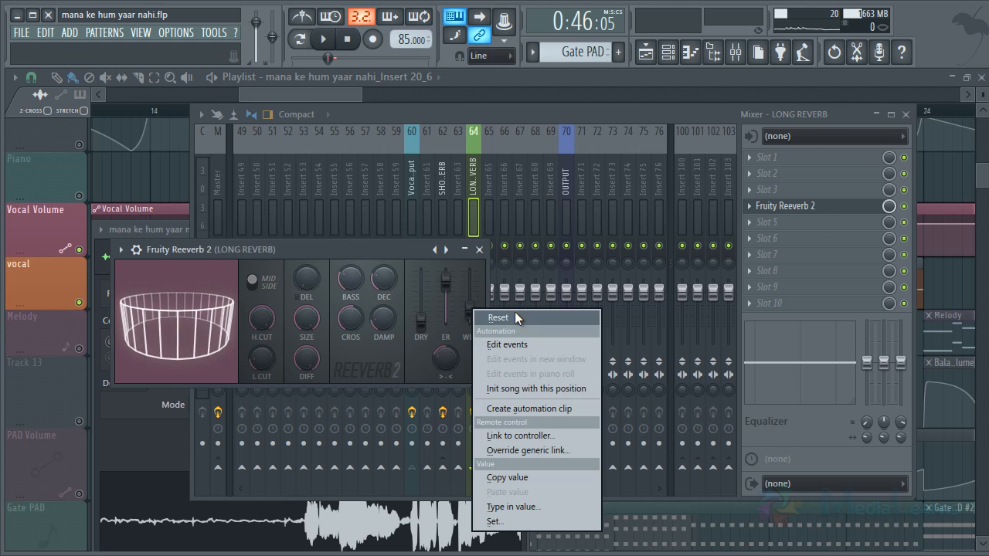
{"action": "left_click", "coordinate": [514, 311]}
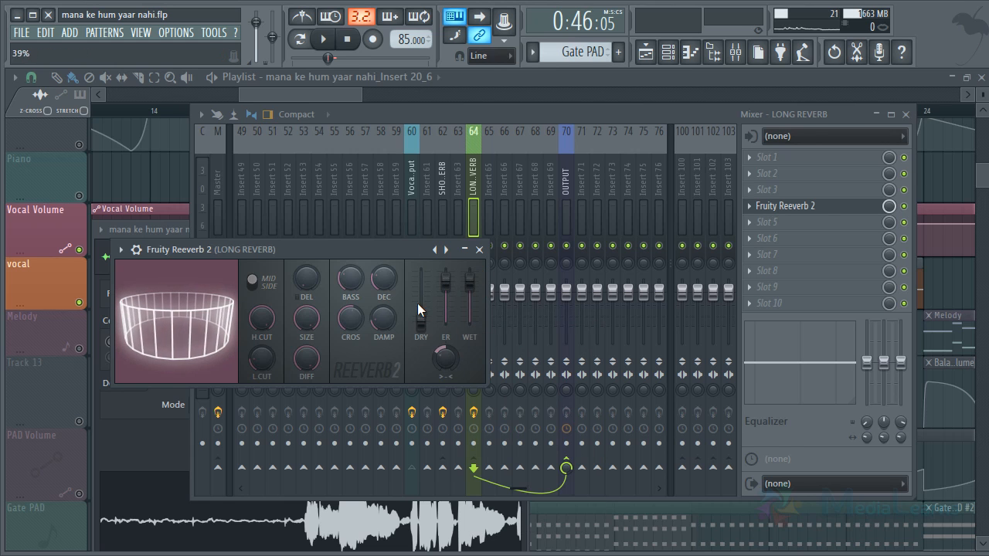
{"action": "left_click_drag", "start_coordinate": [417, 303], "coordinate": [424, 352]}
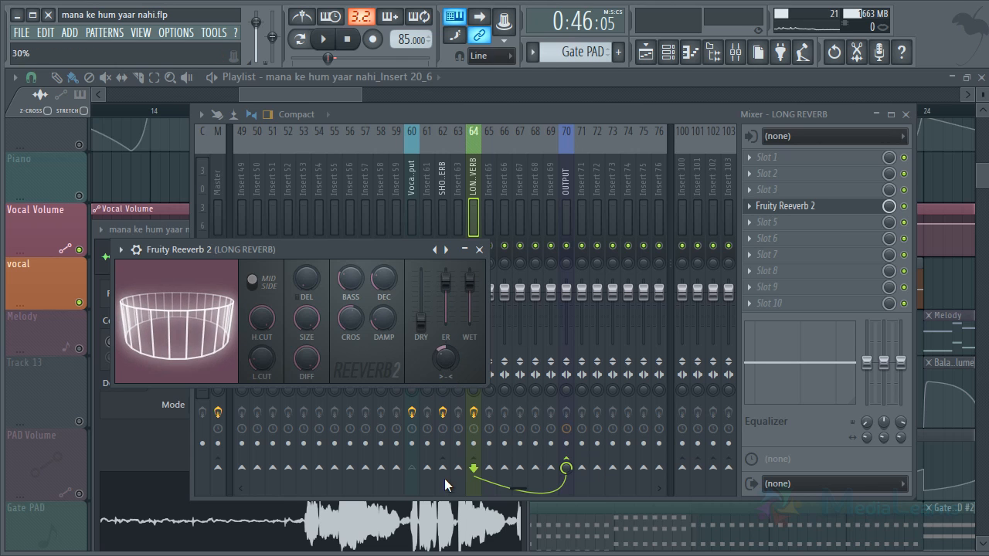
Close the reverb and lower the LONG REVERB track's fader to about -22.7 dB while auditioning the vocals
{"action": "left_click", "coordinate": [485, 252]}
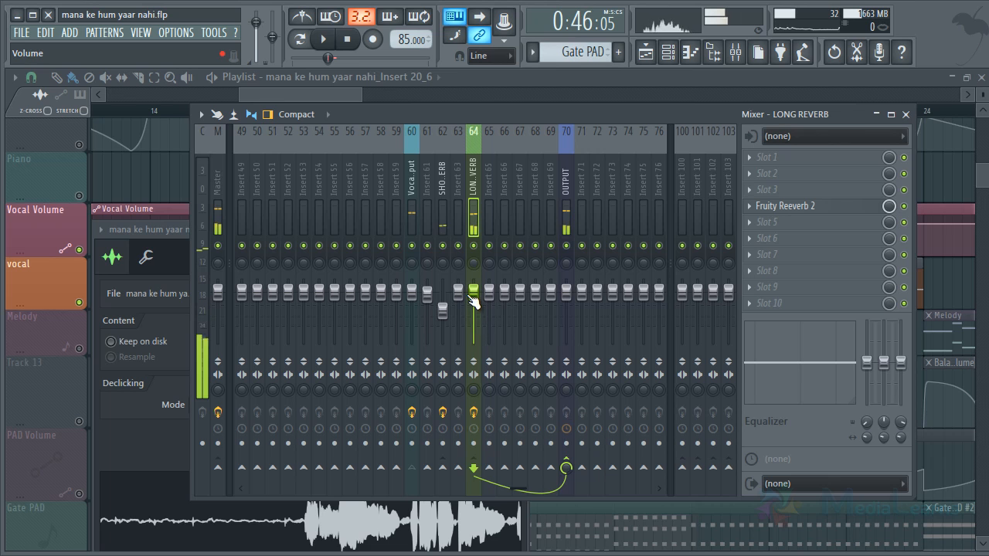
{"action": "left_click_drag", "start_coordinate": [474, 302], "coordinate": [488, 380]}
{"action": "key", "text": "space"}
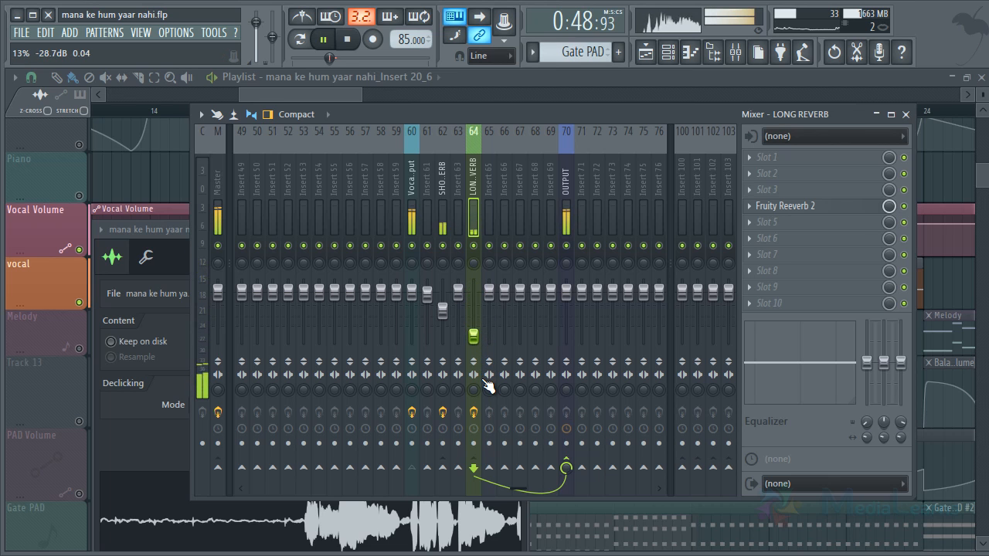
{"action": "left_click_drag", "start_coordinate": [488, 385], "coordinate": [489, 371]}
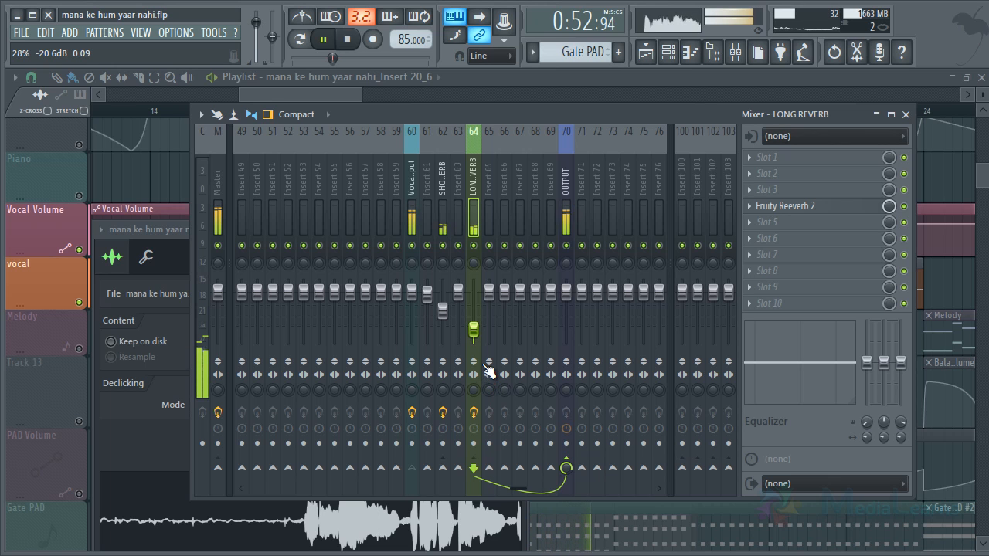
{"action": "key", "text": "space"}
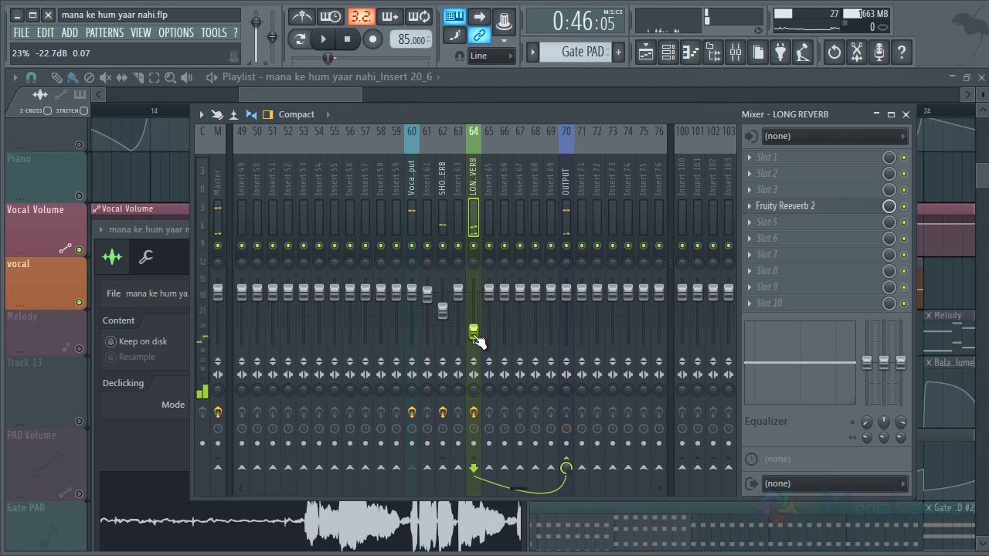
{"action": "key", "text": "space"}
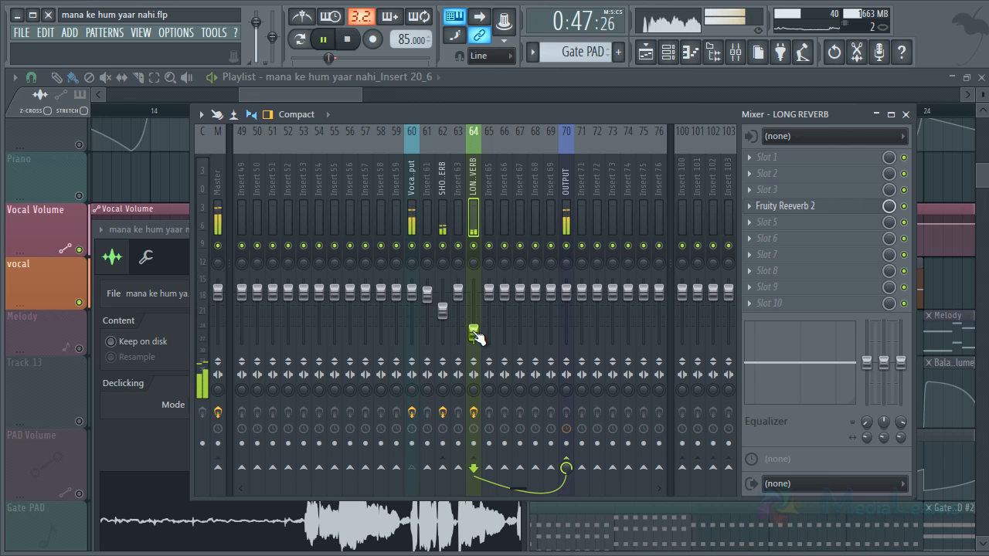
{"action": "key", "text": "space"}
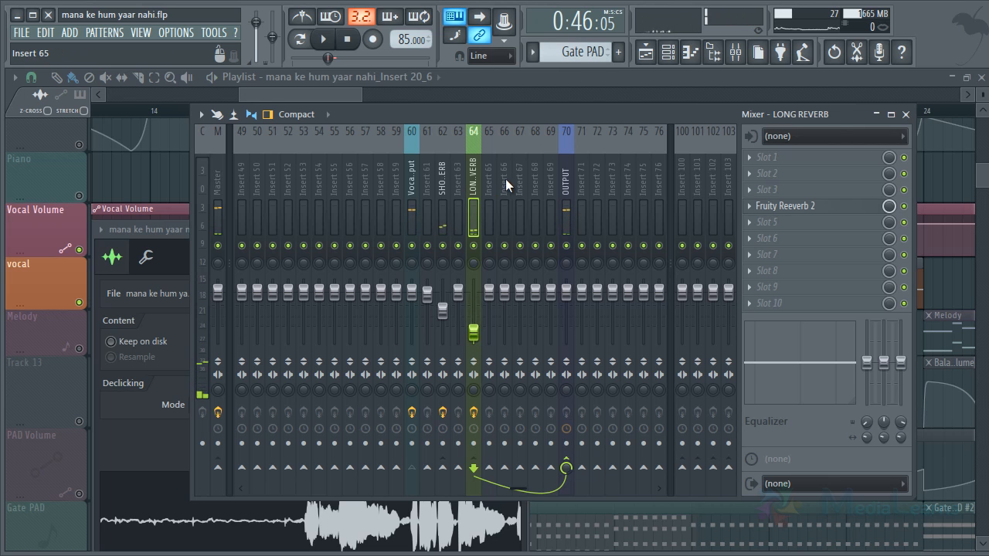
Rename mixer track Insert 66 as DElay
{"action": "left_click", "coordinate": [507, 179]}
{"action": "double_click", "coordinate": [507, 176]}
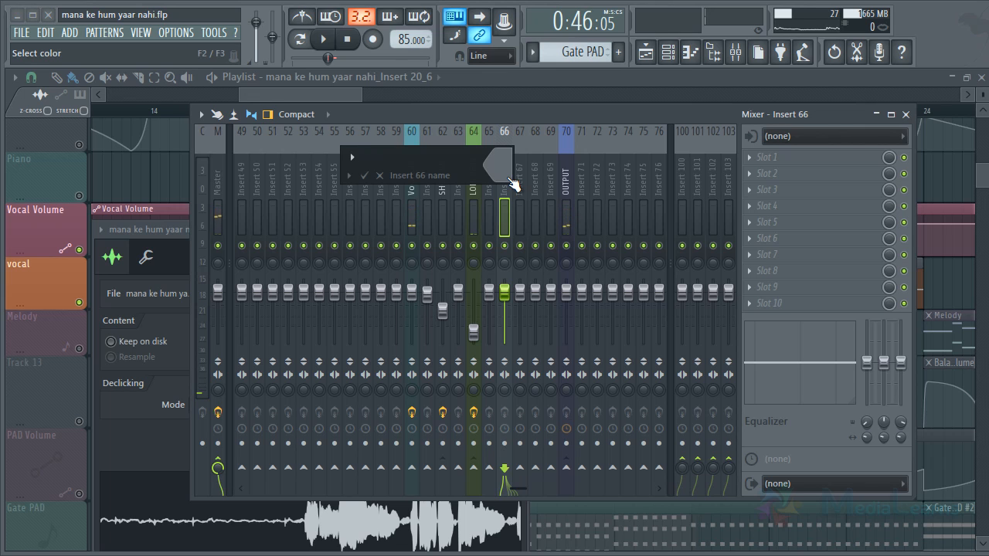
{"action": "key", "text": "Return"}
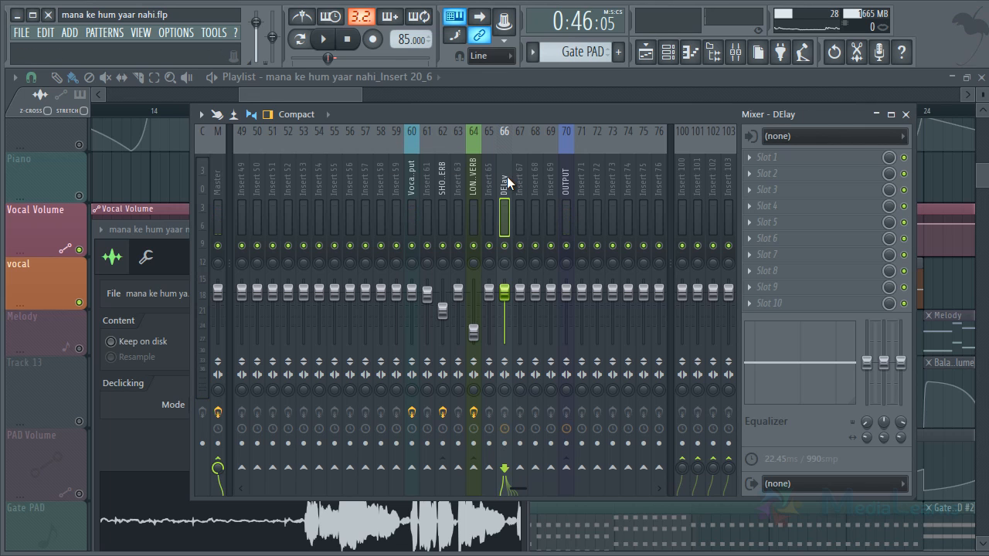
Add a send from Vocals_Input to the DElay track and route DElay only to OUTPUT
{"action": "left_click", "coordinate": [411, 176]}
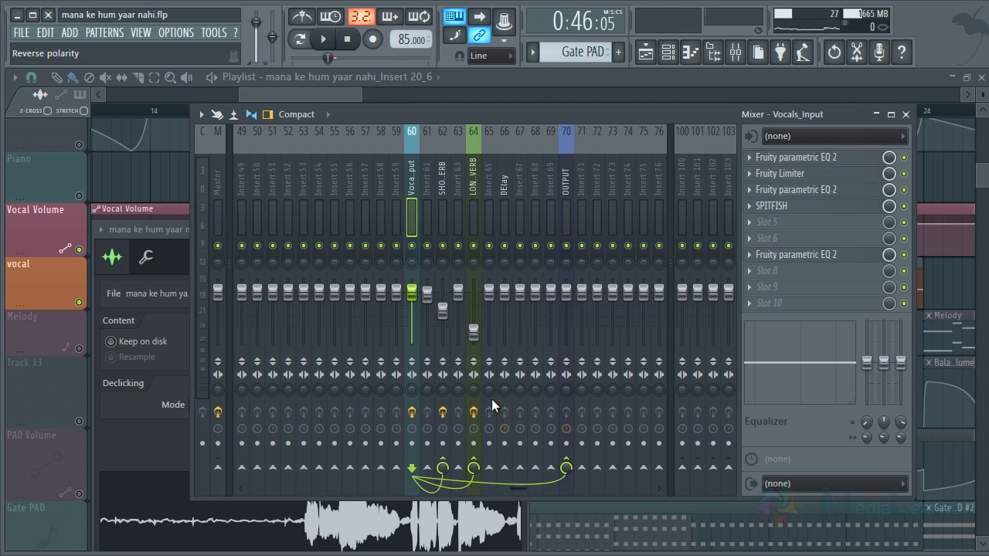
{"action": "left_click", "coordinate": [506, 466]}
{"action": "left_click", "coordinate": [504, 179]}
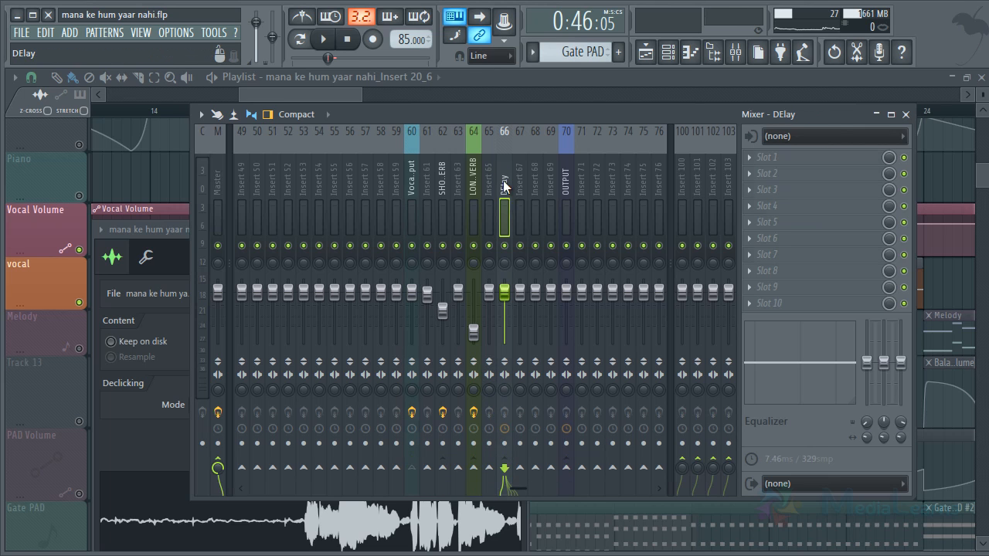
{"action": "right_click", "coordinate": [565, 469]}
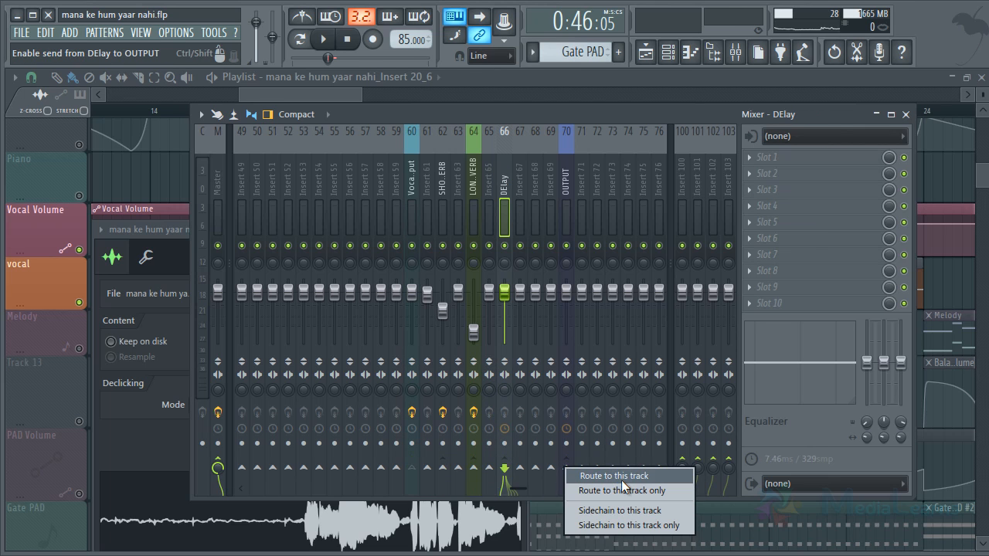
{"action": "left_click", "coordinate": [624, 487]}
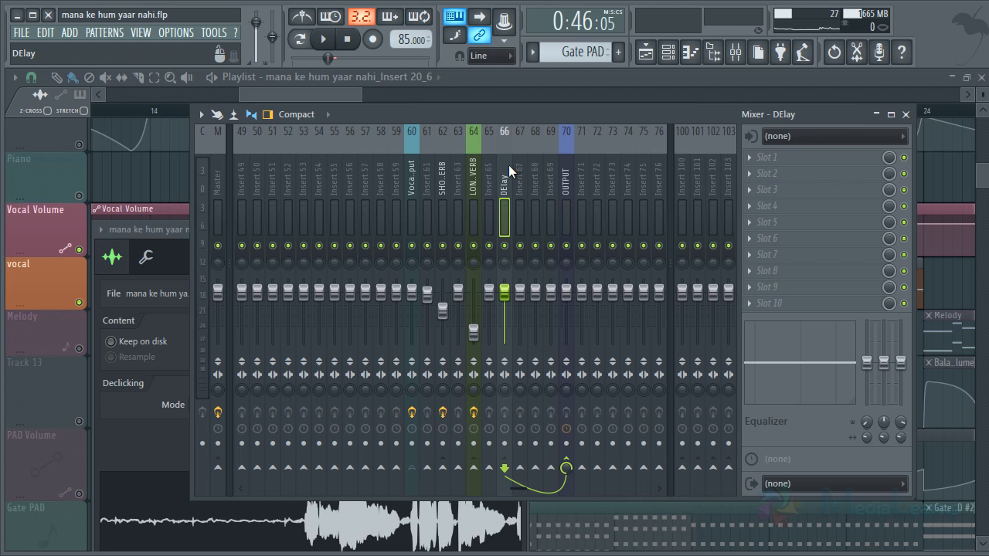
Add Fruity Delay 2 to slot 3 of the DElay track, load the Stereo effect (send) preset, and close the plugin
{"action": "left_click", "coordinate": [770, 192]}
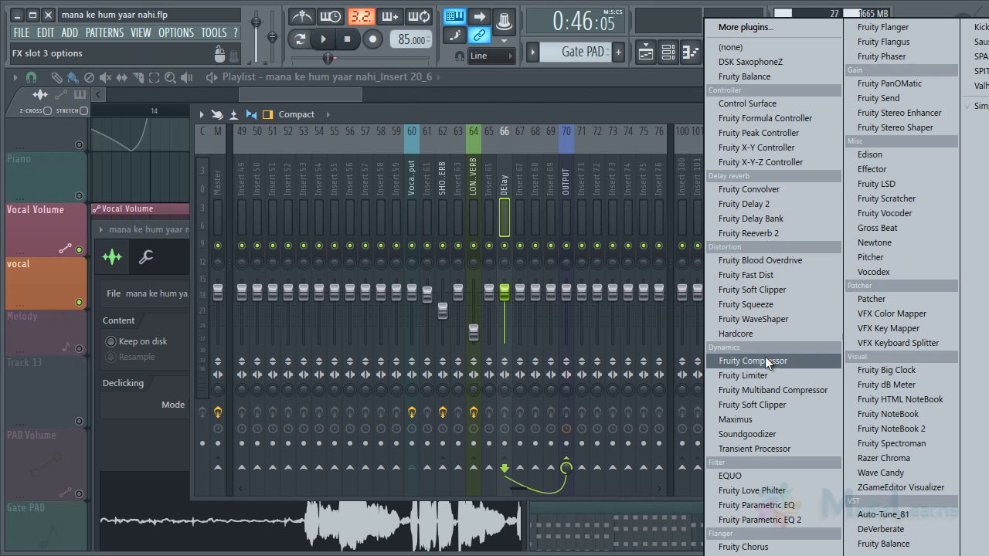
{"action": "left_click", "coordinate": [765, 210]}
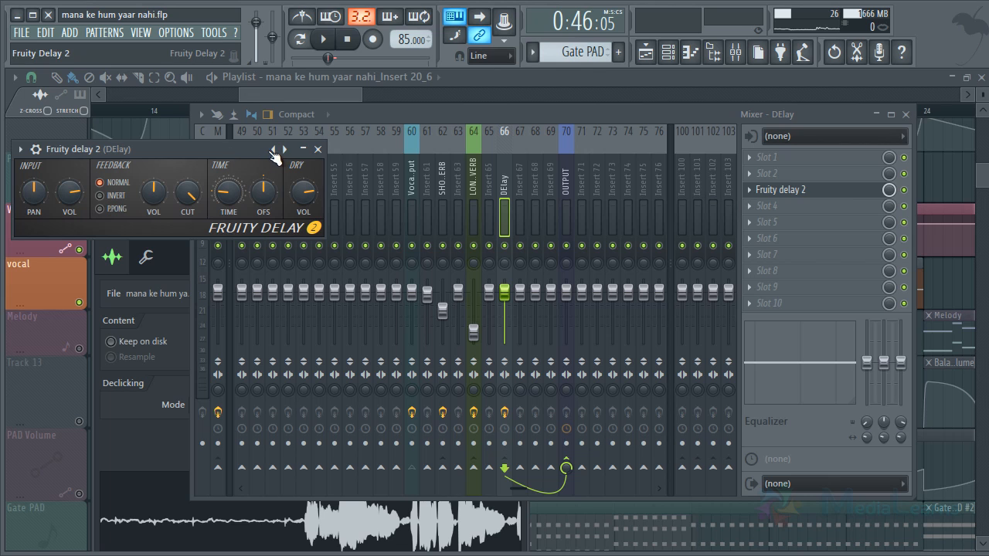
{"action": "right_click", "coordinate": [275, 153]}
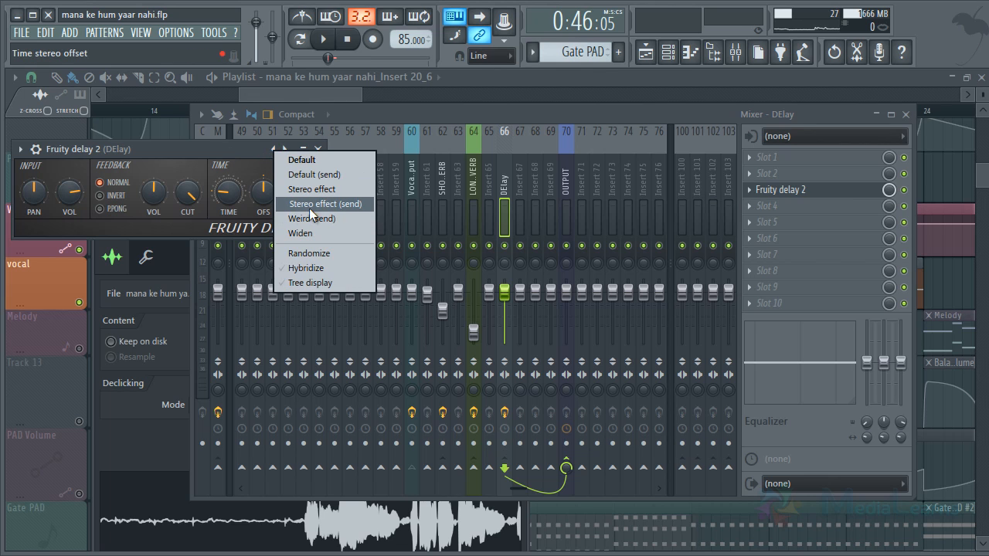
{"action": "left_click", "coordinate": [321, 205]}
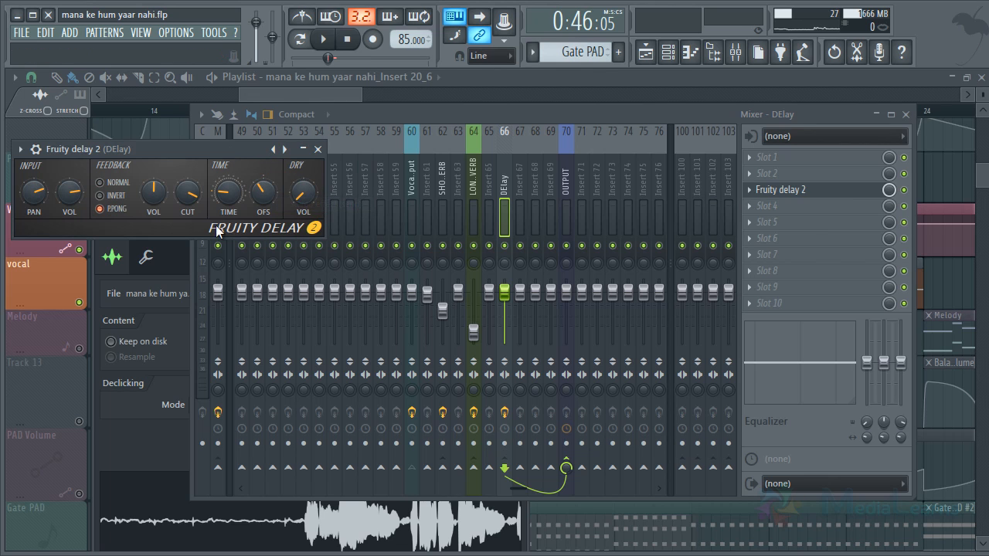
{"action": "left_click", "coordinate": [318, 149]}
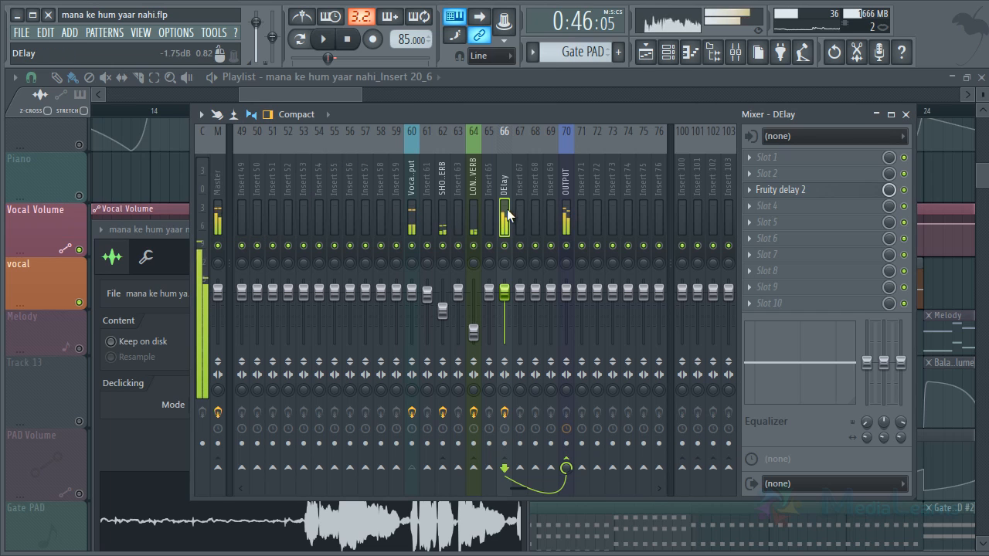
Lower the DElay track's fader while auditioning the vocals
{"action": "left_click_drag", "start_coordinate": [512, 292], "coordinate": [510, 332]}
{"action": "key", "text": "space"}
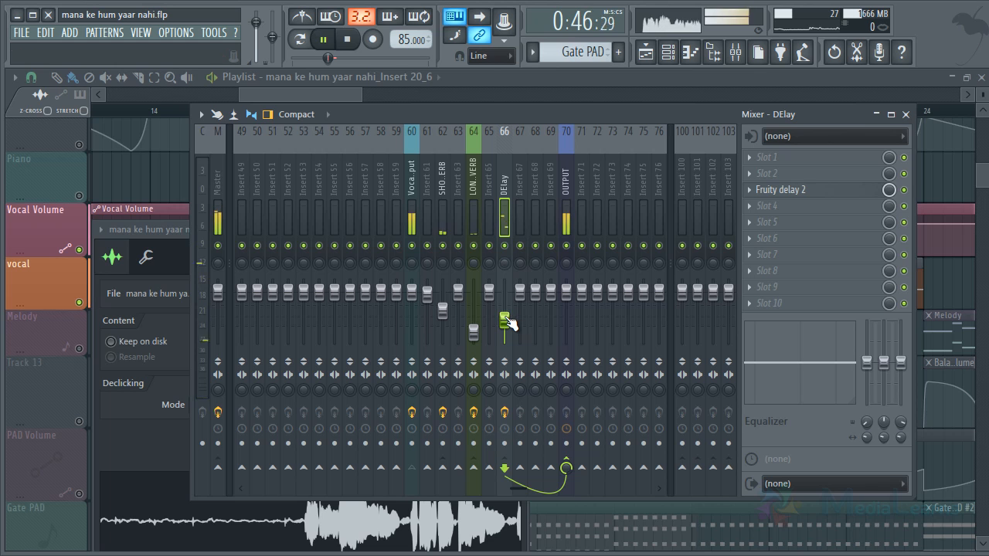
{"action": "key", "text": "space"}
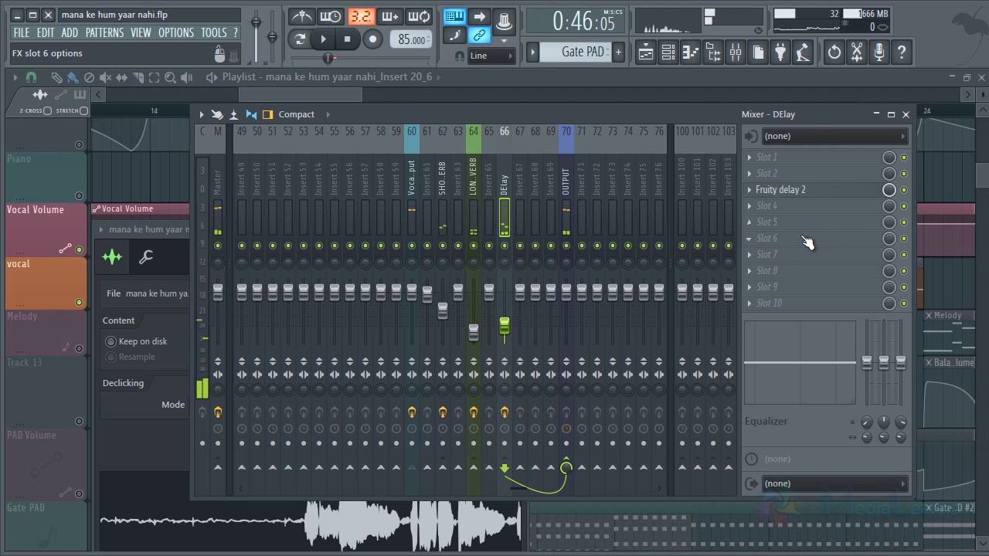
Add Fruity Reeverb 2 to slot 6 of the DElay track and load one of its custom reverb presets
{"action": "left_click", "coordinate": [807, 243]}
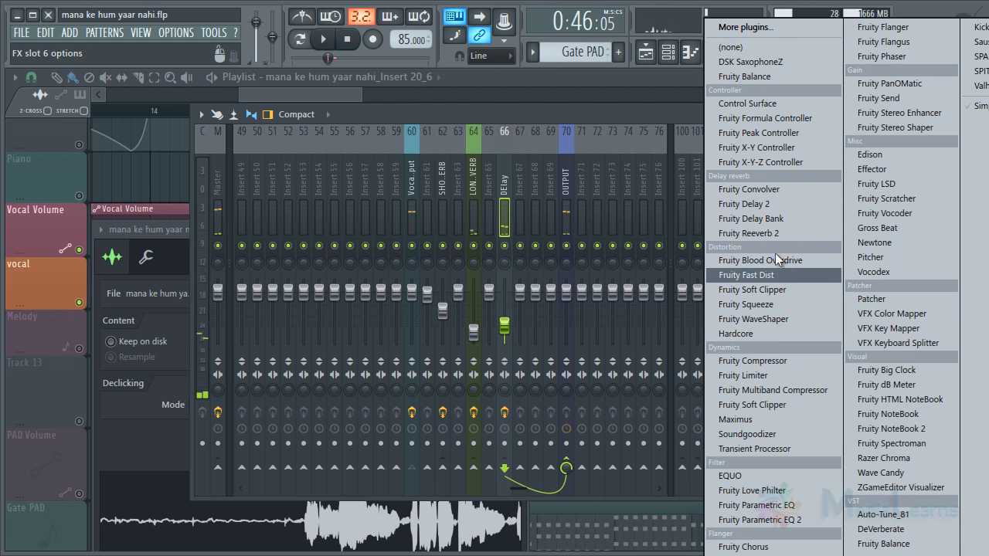
{"action": "left_click", "coordinate": [769, 232]}
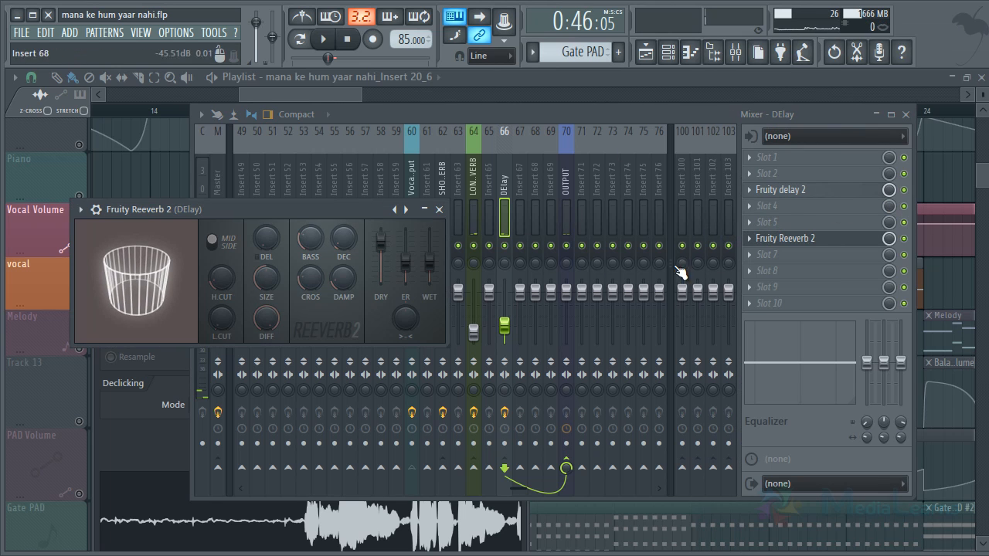
{"action": "left_click", "coordinate": [439, 210]}
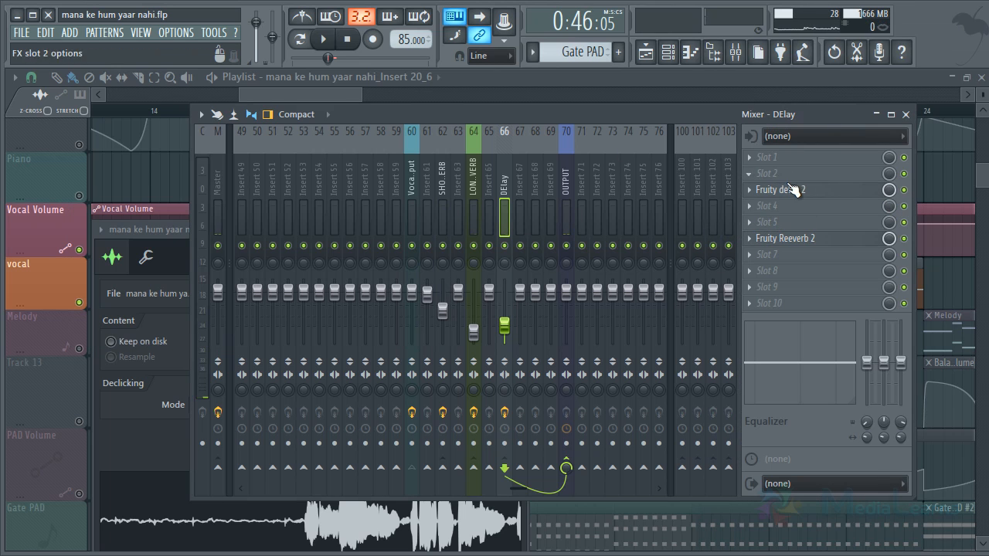
{"action": "left_click", "coordinate": [800, 238]}
{"action": "right_click", "coordinate": [406, 209]}
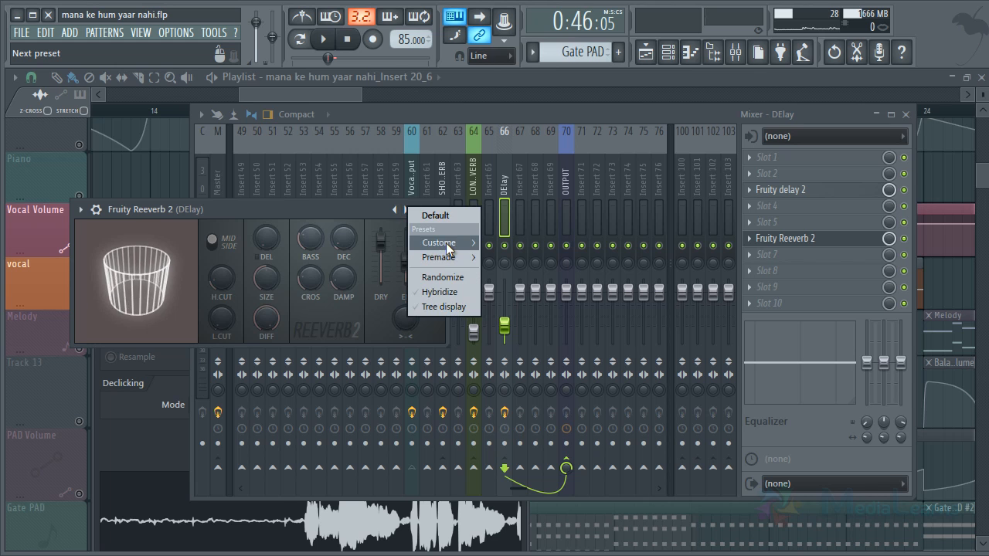
{"action": "mouse_move", "coordinate": [444, 243]}
{"action": "left_click", "coordinate": [519, 267]}
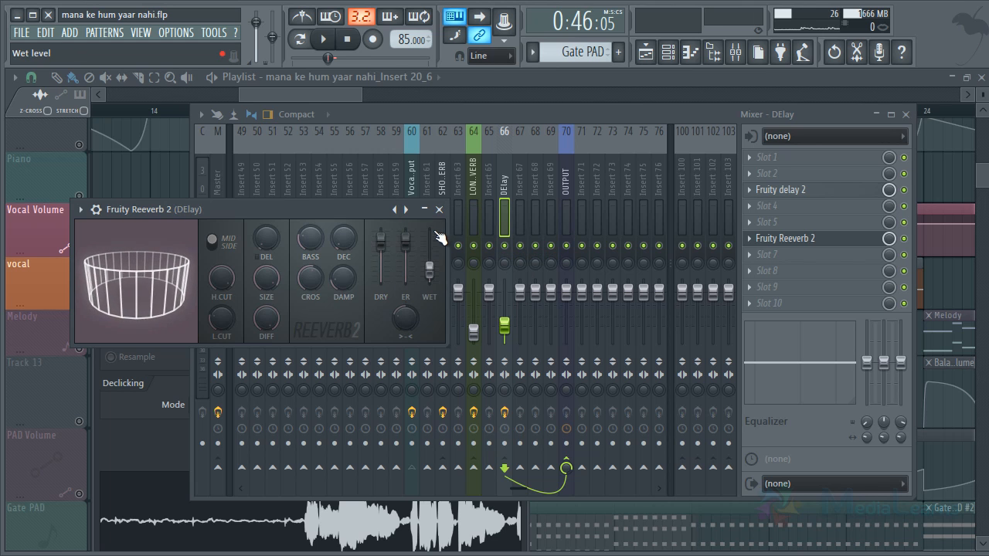
Close the DElay reverb and, while auditioning the vocals, raise the DElay fader to about -17.3 dB and lower LONG REVERB to about -27 dB
{"action": "left_click", "coordinate": [438, 210]}
{"action": "key", "text": "space"}
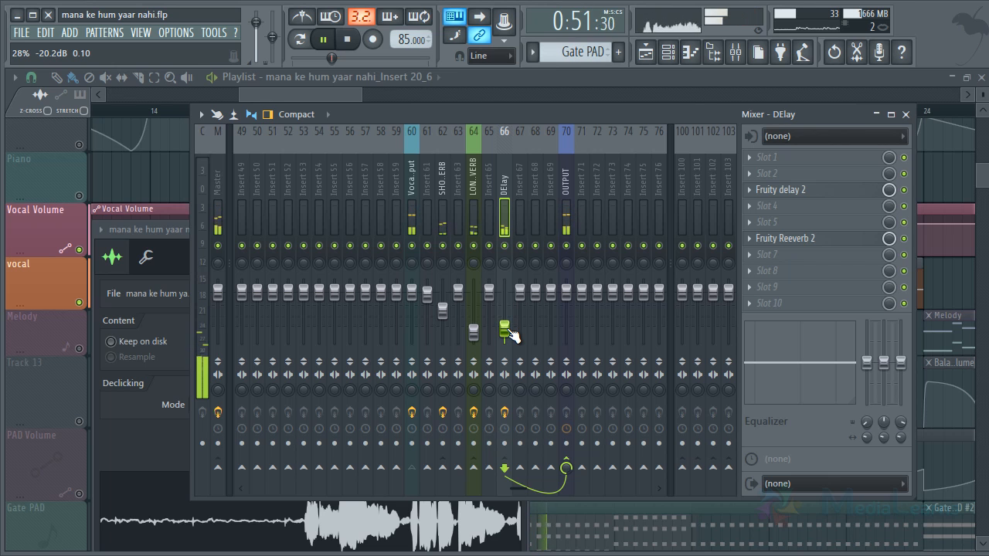
{"action": "left_click_drag", "start_coordinate": [511, 330], "coordinate": [513, 327]}
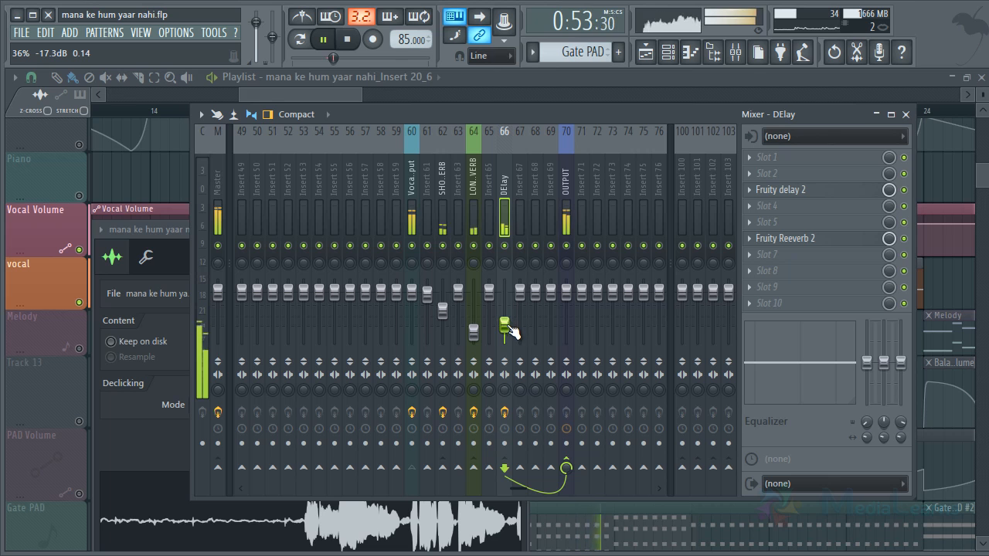
{"action": "left_click", "coordinate": [478, 332]}
{"action": "left_click_drag", "start_coordinate": [481, 336], "coordinate": [484, 340]}
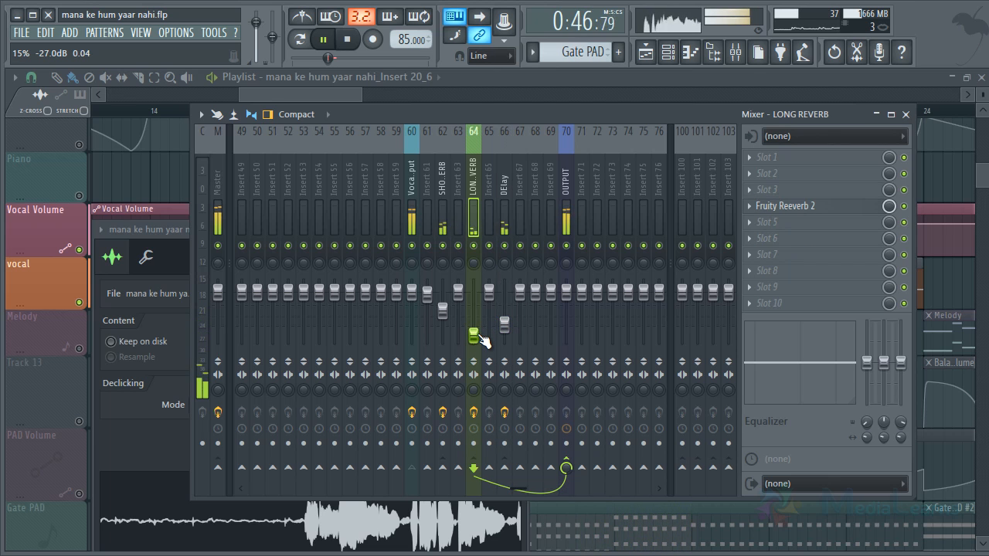
{"action": "key", "text": "space"}
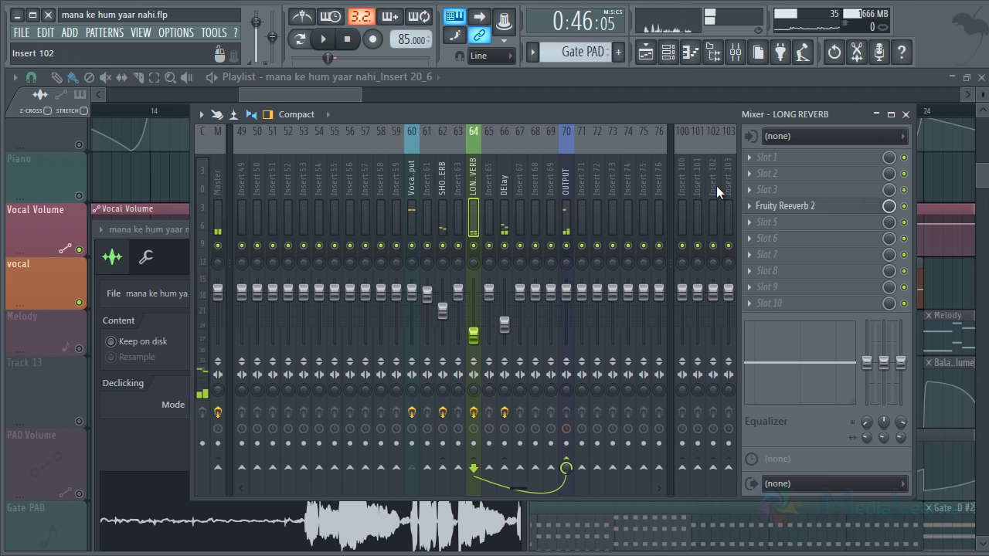
Lower the DElay track's fader slightly and audition the vocals again
{"action": "left_click", "coordinate": [504, 185]}
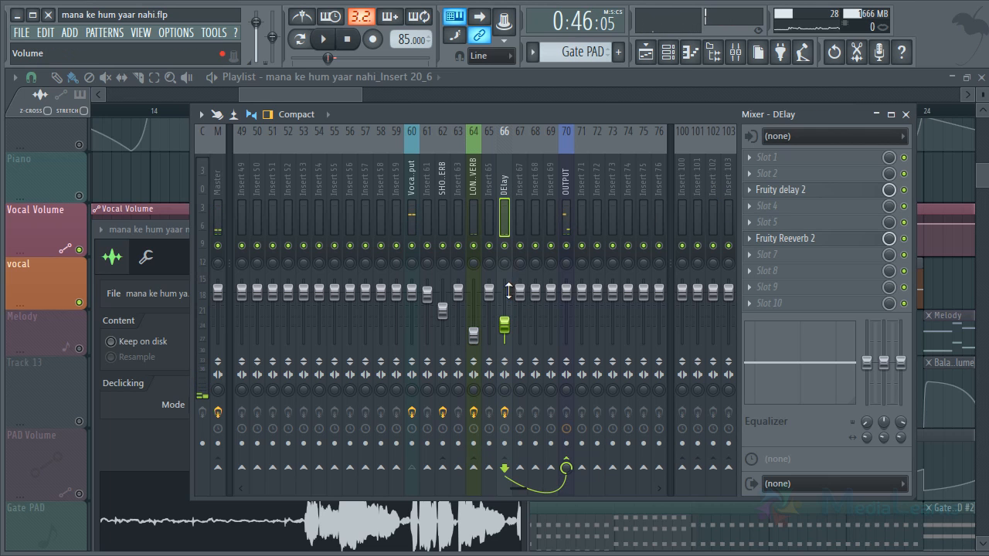
{"action": "left_click_drag", "start_coordinate": [510, 328], "coordinate": [513, 333]}
{"action": "key", "text": "space"}
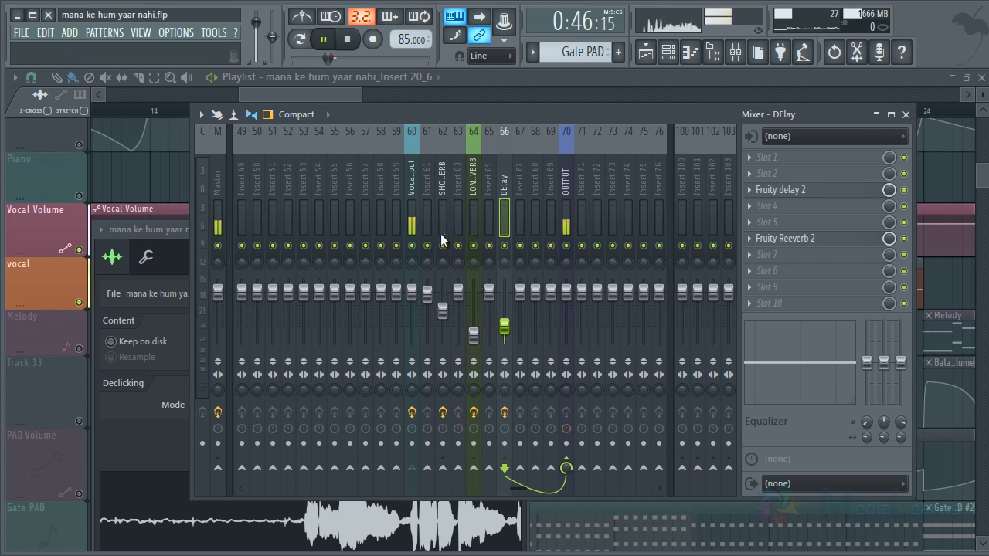
{"action": "key", "text": "space"}
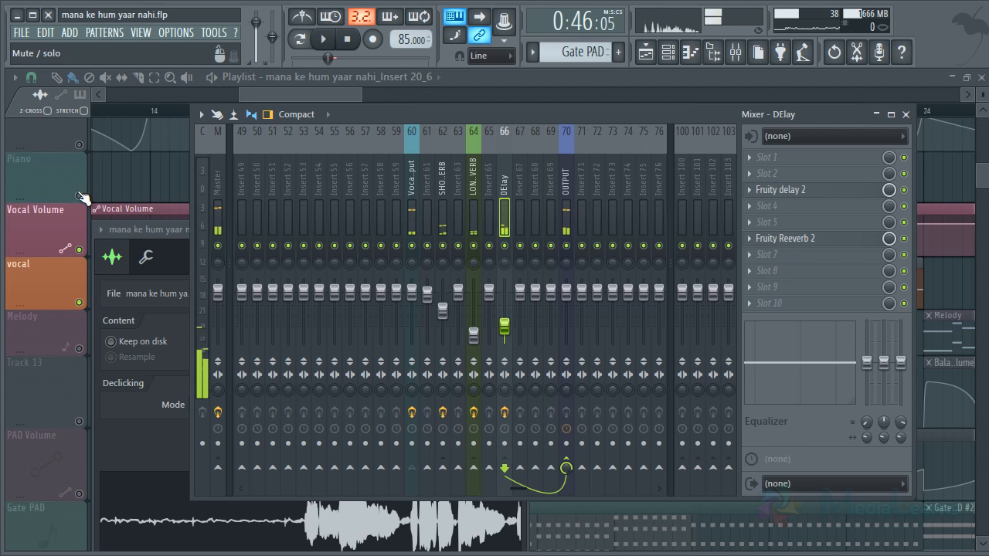
Unmute all the playlist tracks and audition the vocals within the full mix, bringing up the mixer during playback
{"action": "left_click", "coordinate": [88, 198]}
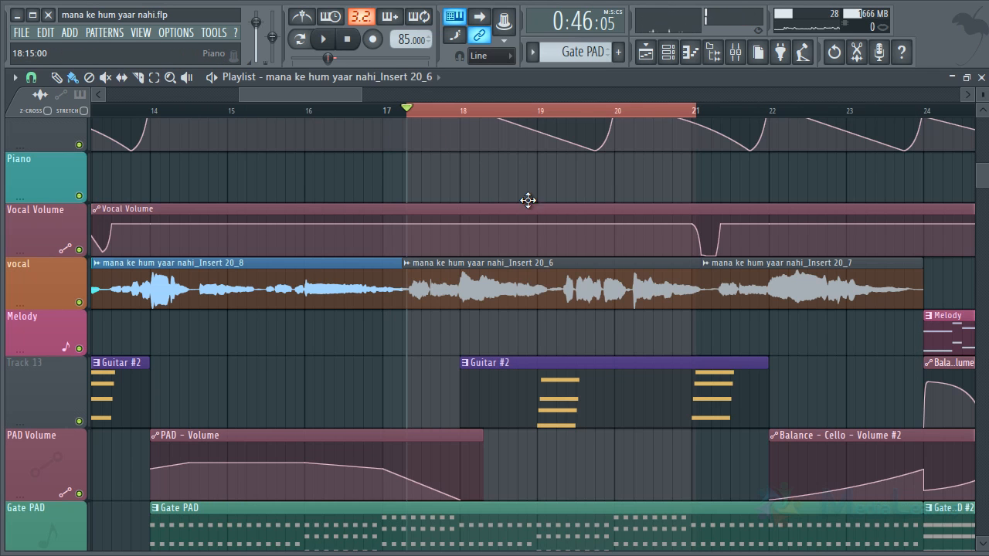
{"action": "key", "text": "space"}
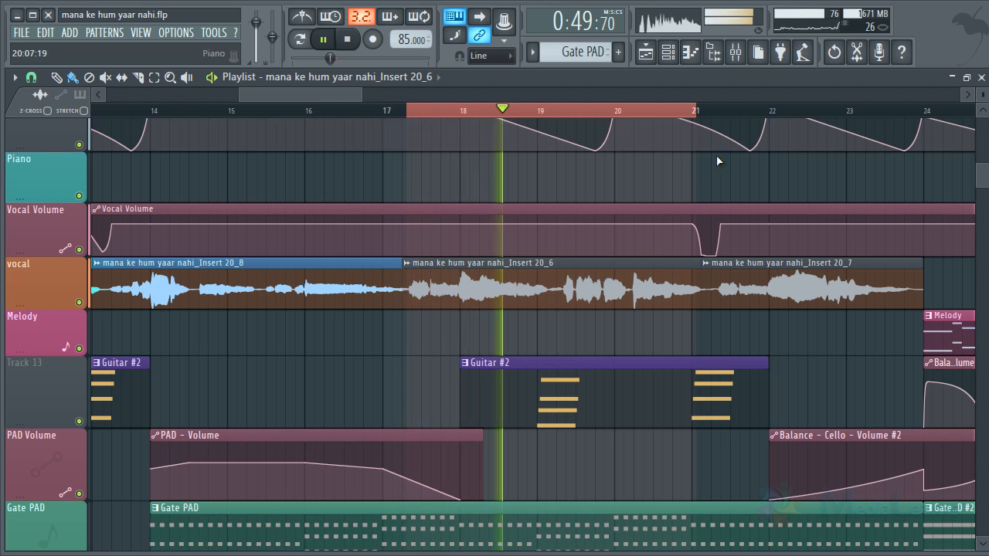
{"action": "left_click", "coordinate": [735, 52]}
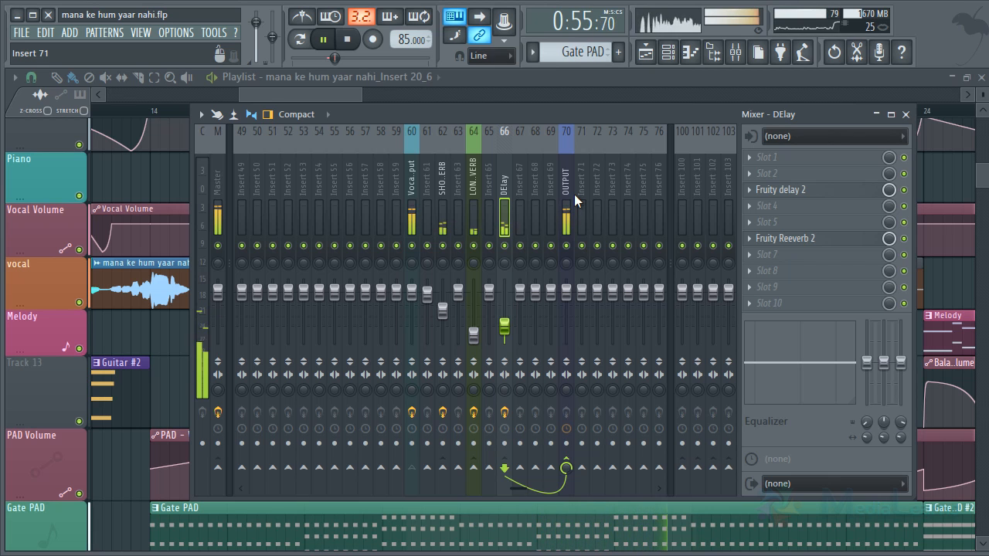
{"action": "key", "text": "space"}
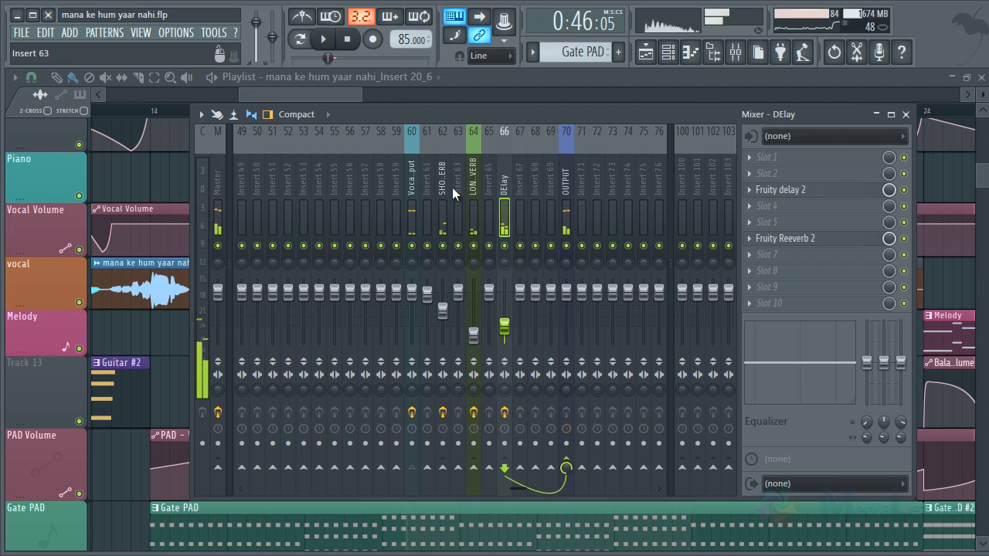
Try lowering the Vocals_Input fader to about -5.4 dB while auditioning the mix, and reset the fader
{"action": "left_click", "coordinate": [561, 170]}
{"action": "left_click", "coordinate": [411, 185]}
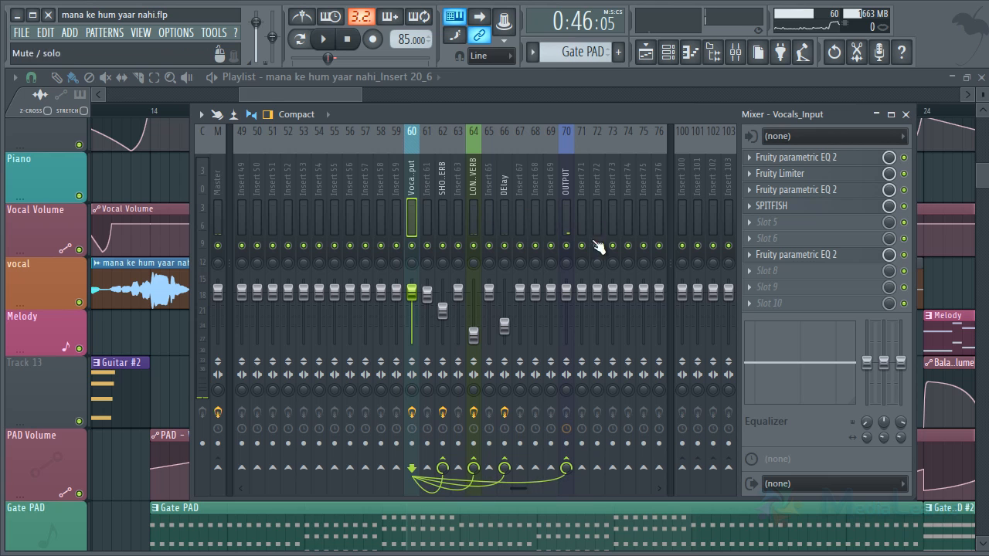
{"action": "left_click_drag", "start_coordinate": [416, 298], "coordinate": [431, 321]}
{"action": "key", "text": "space"}
{"action": "key", "text": "space"}
{"action": "right_click", "coordinate": [412, 301]}
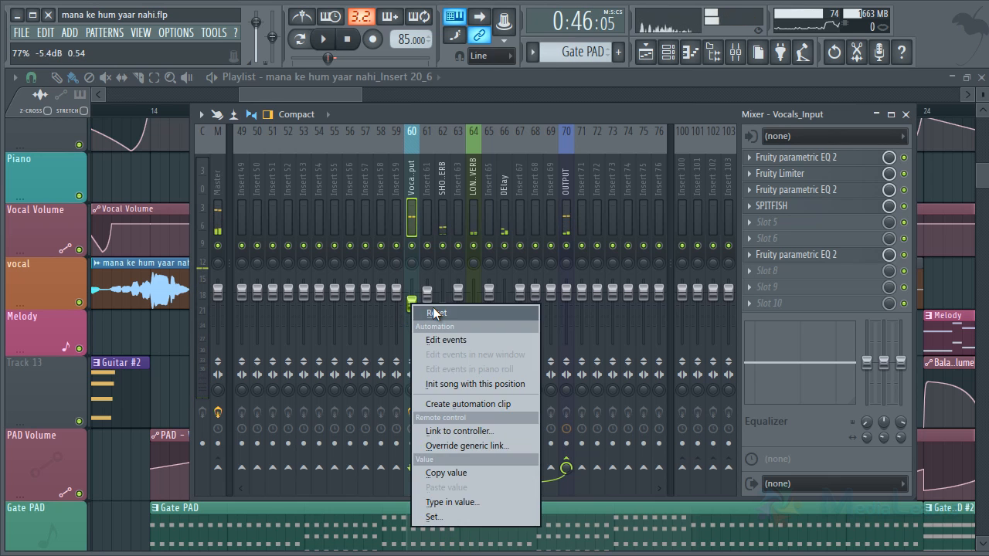
{"action": "left_click", "coordinate": [433, 312]}
Lower the OUTPUT track's fader to about -4.7 dB while auditioning the full mix
{"action": "left_click", "coordinate": [566, 179]}
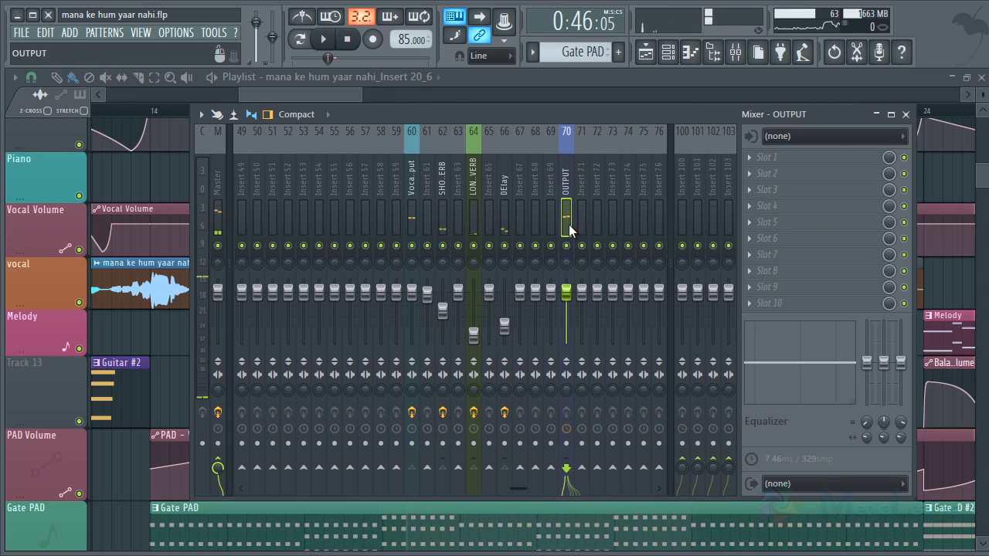
{"action": "key", "text": "space"}
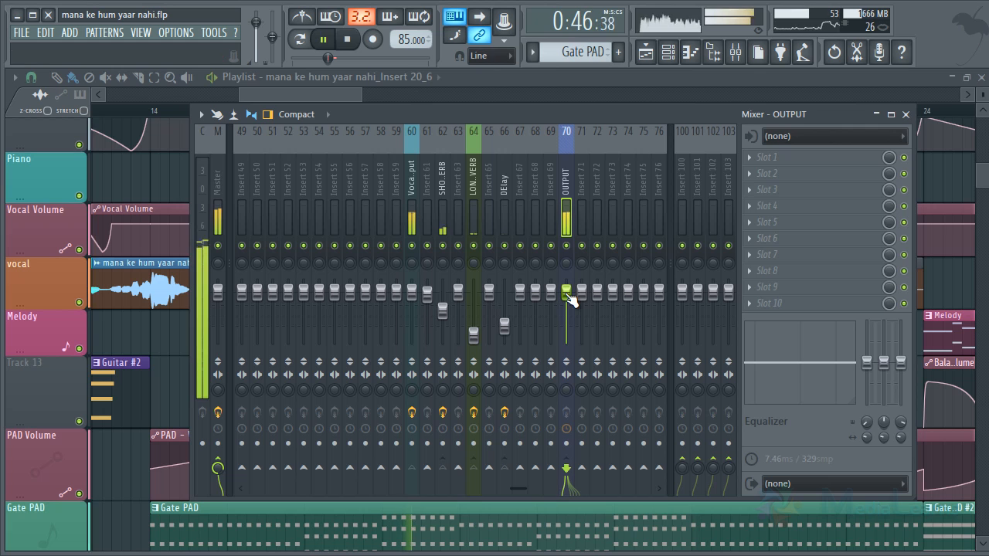
{"action": "left_click_drag", "start_coordinate": [569, 298], "coordinate": [575, 322]}
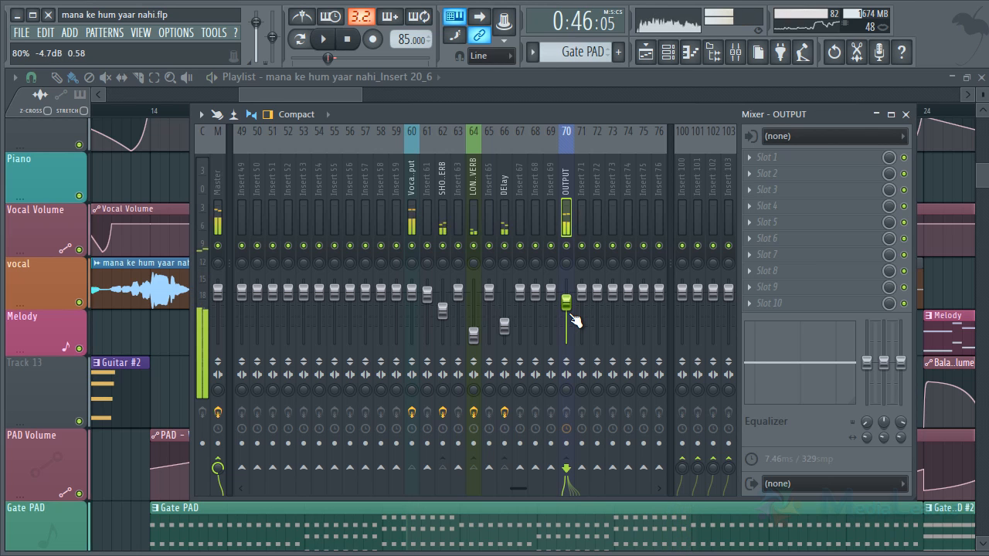
{"action": "key", "text": "space"}
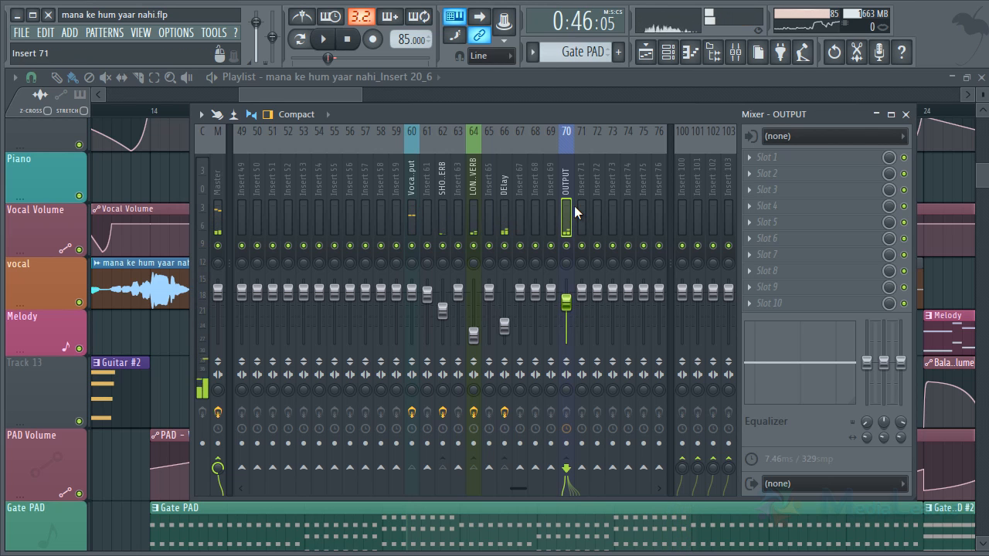
Add Fruity Parametric EQ 2 to slot 2 of the OUTPUT track and try a low-end cut with a slight high boost
{"action": "left_click", "coordinate": [789, 184]}
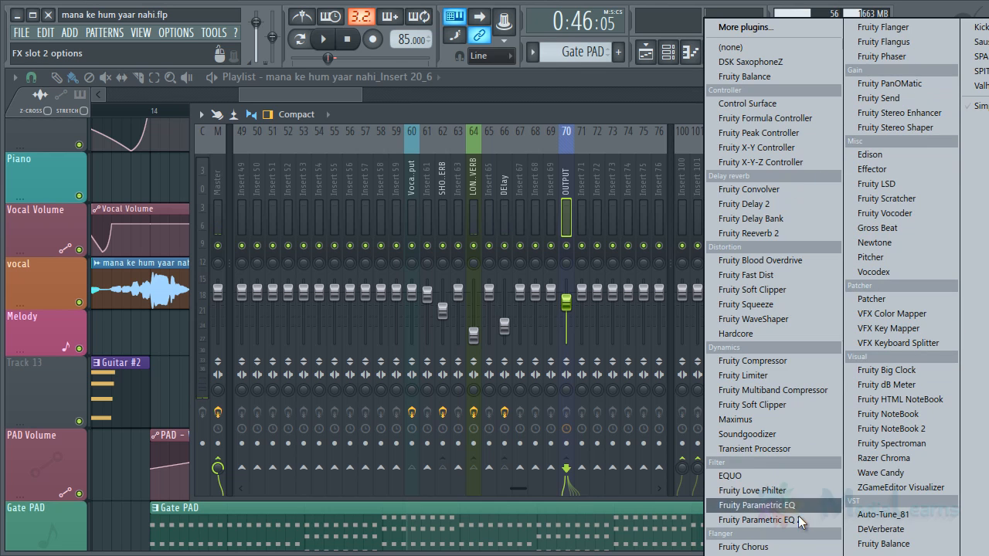
{"action": "left_click", "coordinate": [765, 512]}
{"action": "left_click_drag", "start_coordinate": [363, 415], "coordinate": [259, 428]}
{"action": "left_click_drag", "start_coordinate": [297, 416], "coordinate": [432, 404]}
Audition the OUTPUT equalizer while easing the low band's cut, trying band 3 boosted and slightly cut, and raising the high band further
{"action": "key", "text": "space"}
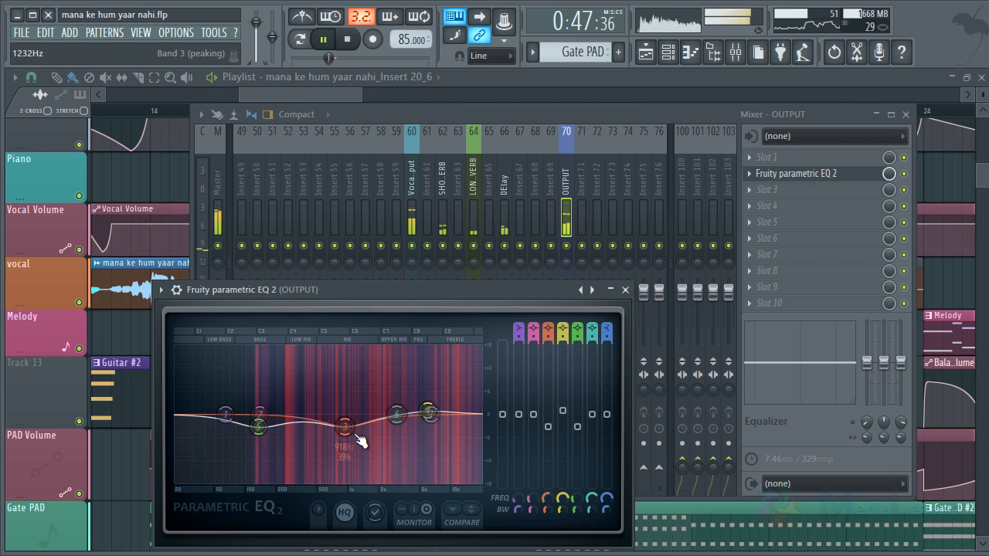
{"action": "left_click_drag", "start_coordinate": [353, 433], "coordinate": [348, 419]}
{"action": "left_click_drag", "start_coordinate": [263, 429], "coordinate": [272, 417]}
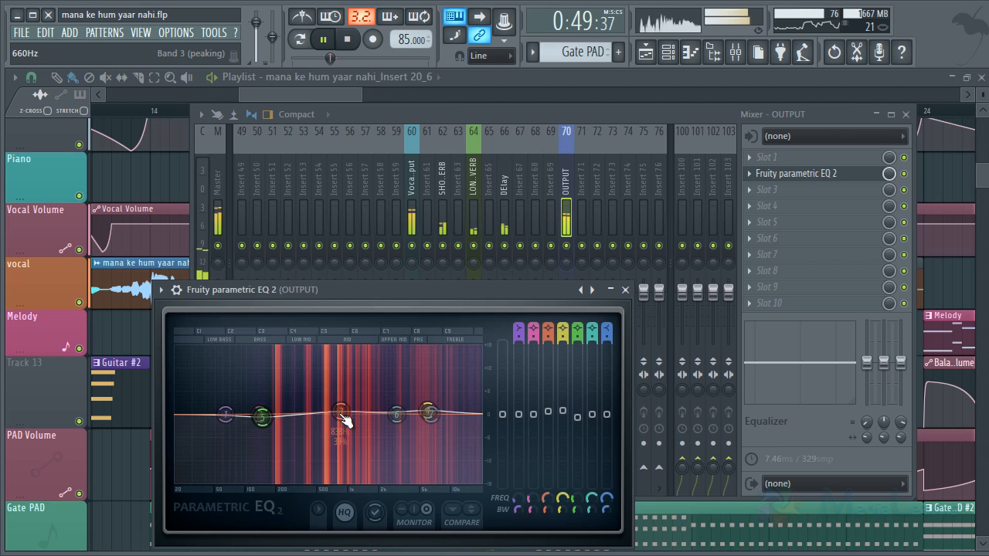
{"action": "mouse_move", "coordinate": [344, 419]}
{"action": "left_mouse_down"}
{"action": "mouse_move", "coordinate": [353, 404]}
{"action": "mouse_move", "coordinate": [351, 433]}
{"action": "left_mouse_up"}
{"action": "left_click_drag", "start_coordinate": [431, 412], "coordinate": [433, 404]}
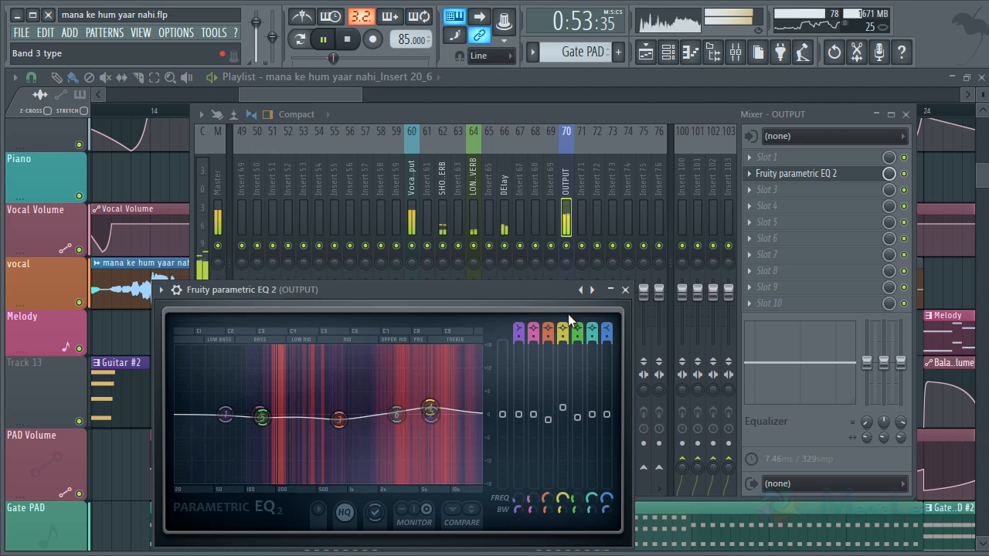
{"action": "key", "text": "space"}
Close the equalizer and remove Fruity Parametric EQ 2 from slot 2 of the OUTPUT track
{"action": "left_click", "coordinate": [625, 290]}
{"action": "left_click", "coordinate": [757, 174]}
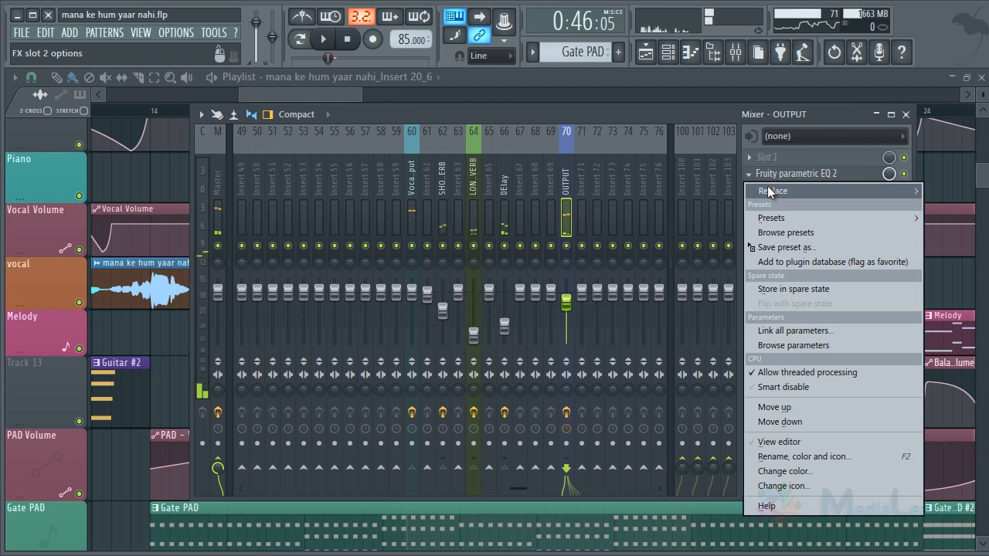
{"action": "mouse_move", "coordinate": [769, 193]}
{"action": "left_click", "coordinate": [731, 46]}
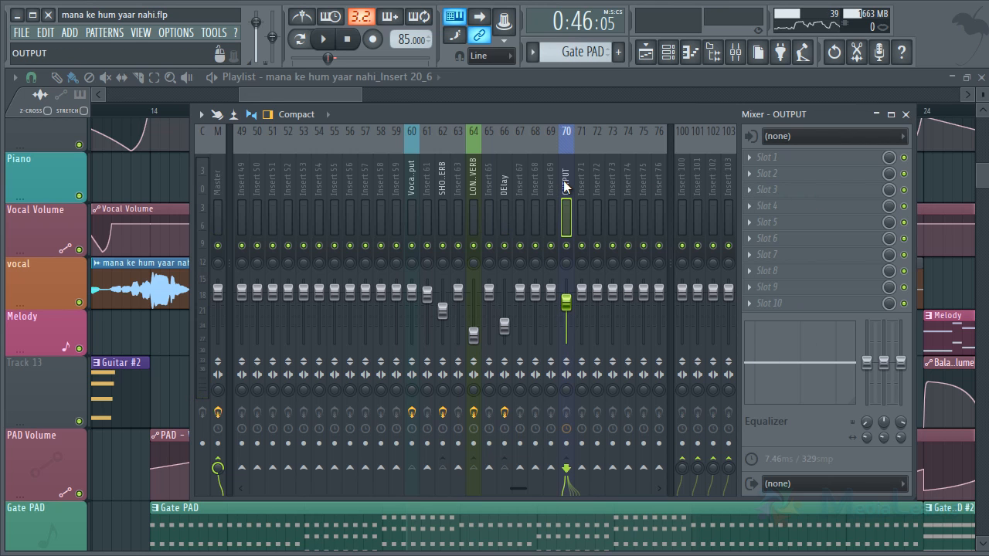
Clear the playlist's time selection and audition the full mix from just after bar 14 and again from bar 17
{"action": "left_click", "coordinate": [303, 103]}
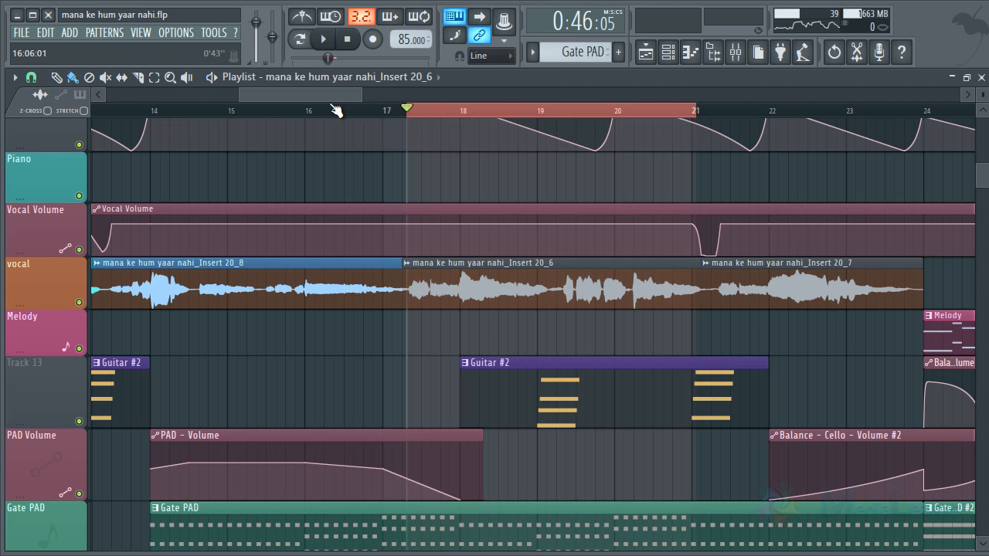
{"action": "key", "text": "ctrl+d"}
{"action": "left_click", "coordinate": [176, 118]}
{"action": "key", "text": "space"}
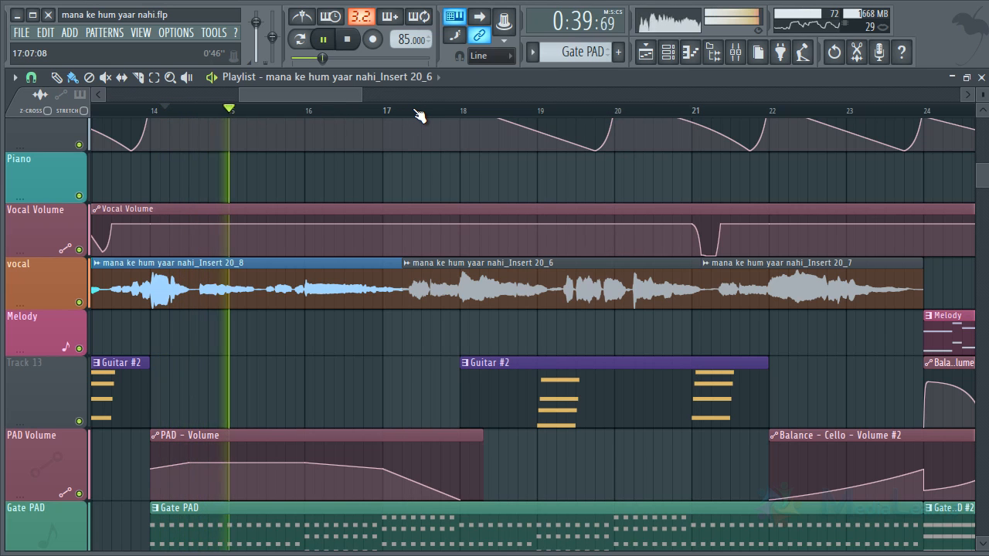
{"action": "left_click", "coordinate": [388, 109]}
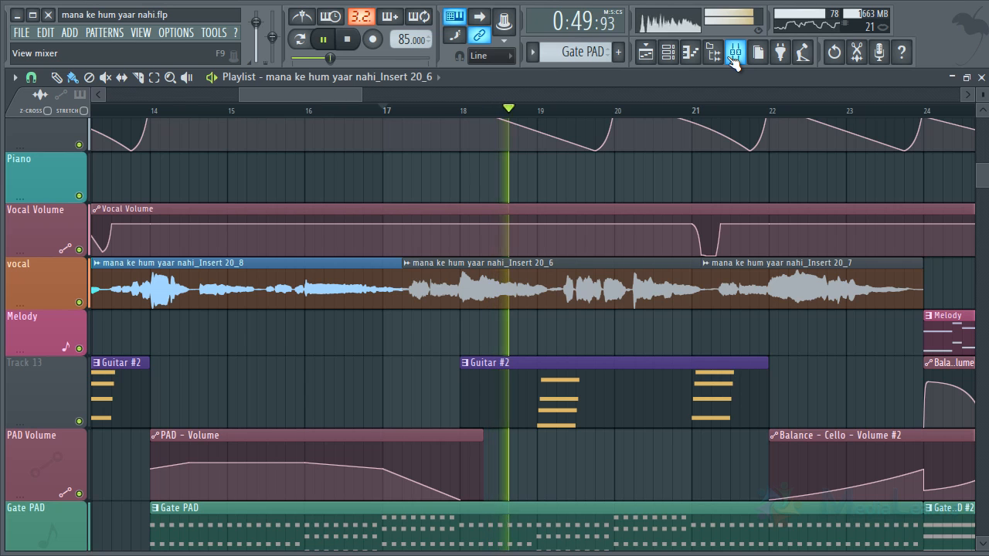
{"action": "key", "text": "space"}
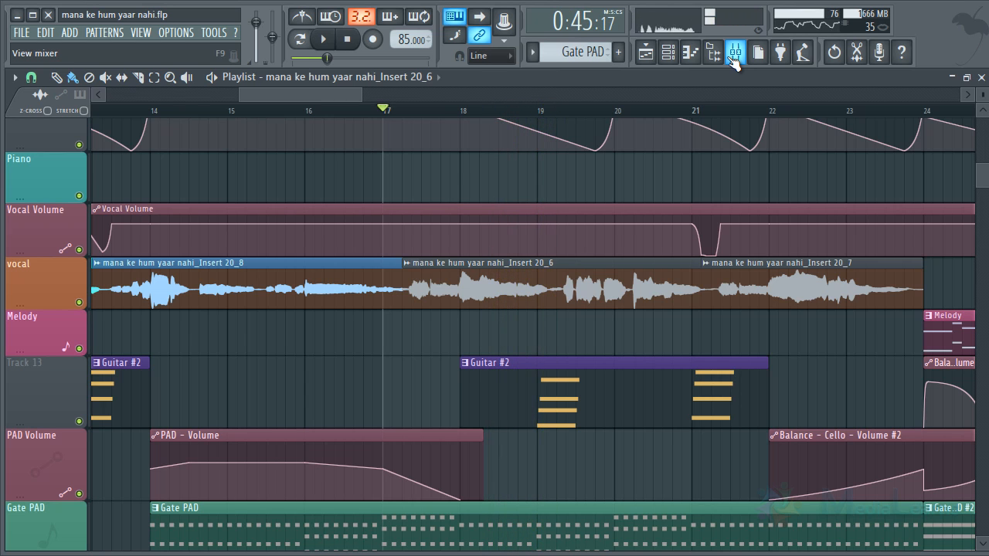
{"action": "left_click", "coordinate": [734, 52]}
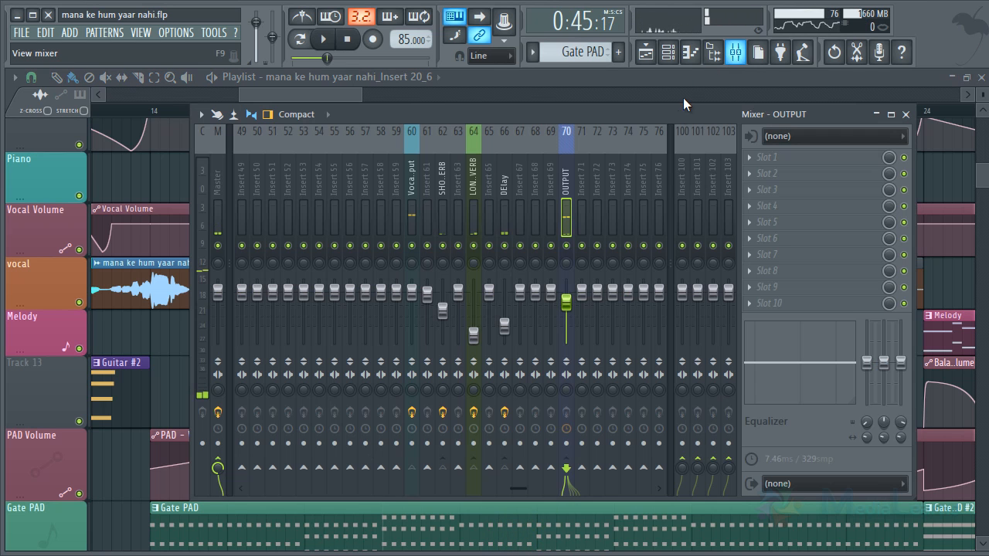
{"action": "left_click", "coordinate": [476, 191]}
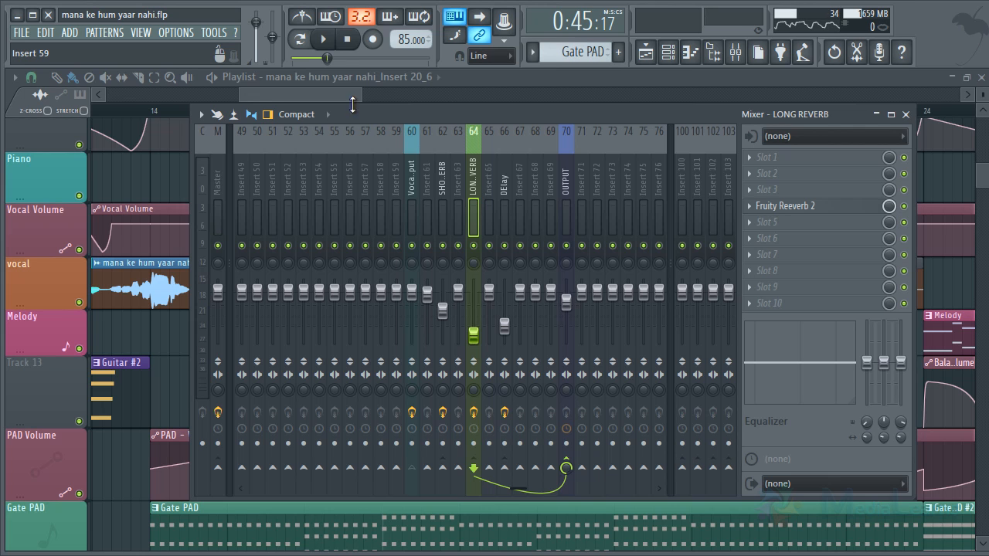
{"action": "key", "text": "F9"}
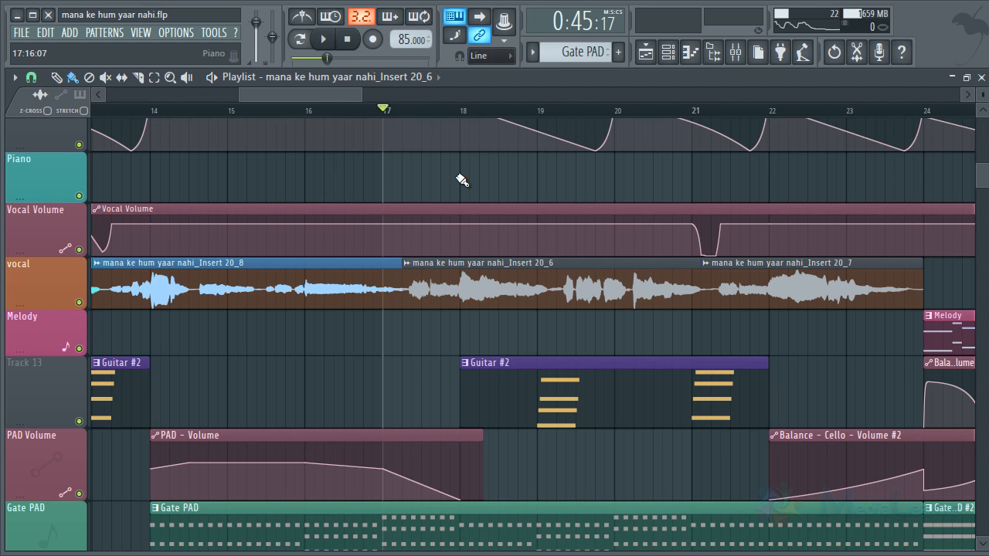
{"action": "scroll", "coordinate": [462, 180], "scroll_direction": "up", "scroll_amount": 3}
{"action": "scroll", "coordinate": [464, 255], "scroll_direction": "down", "scroll_amount": 3}
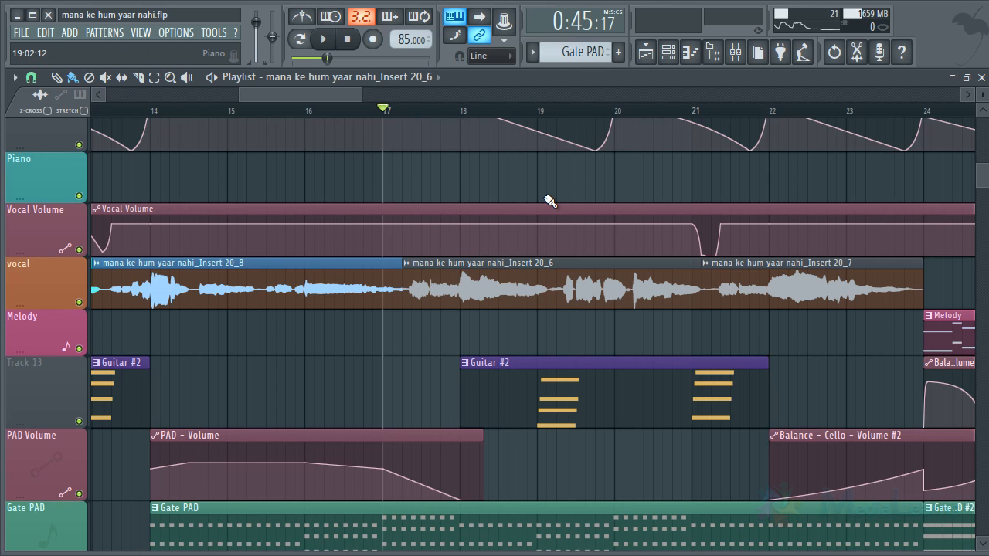
{"action": "left_click", "coordinate": [423, 110]}
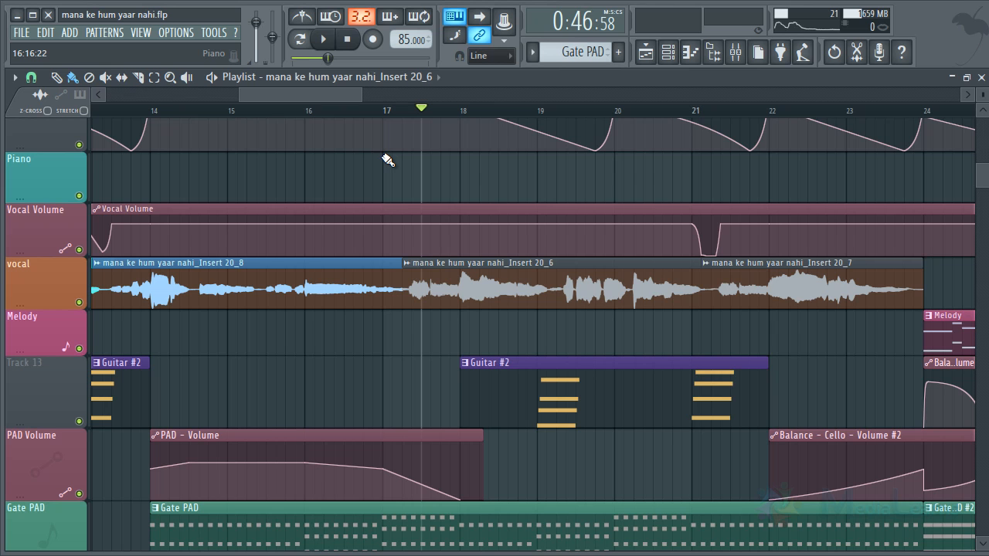
Open the channel settings of the Insert 20_8 and Insert 20_6 vocal clips to check their target mixer tracks
{"action": "scroll", "coordinate": [387, 160], "scroll_direction": "up", "scroll_amount": 3}
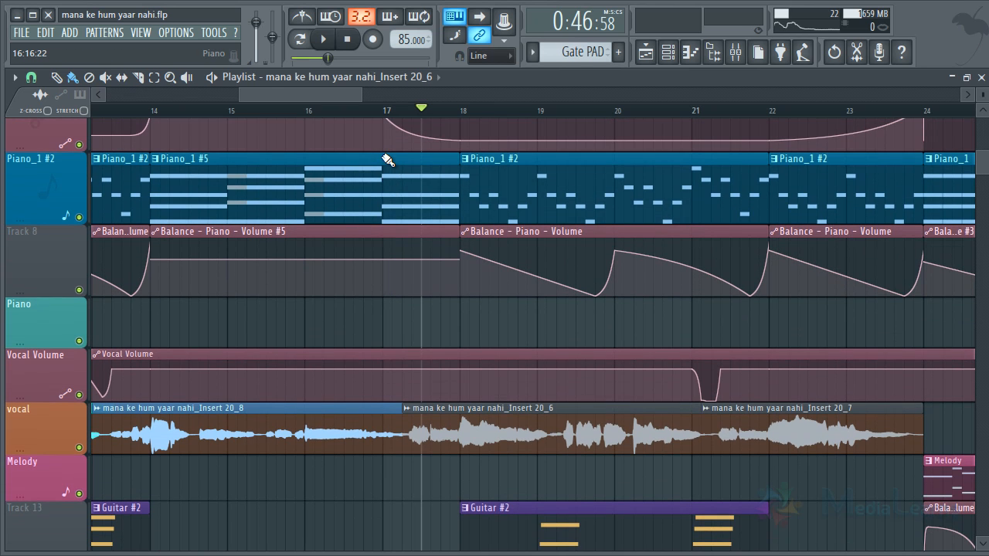
{"action": "scroll", "coordinate": [389, 159], "scroll_direction": "down", "scroll_amount": 2}
{"action": "double_click", "coordinate": [360, 435]}
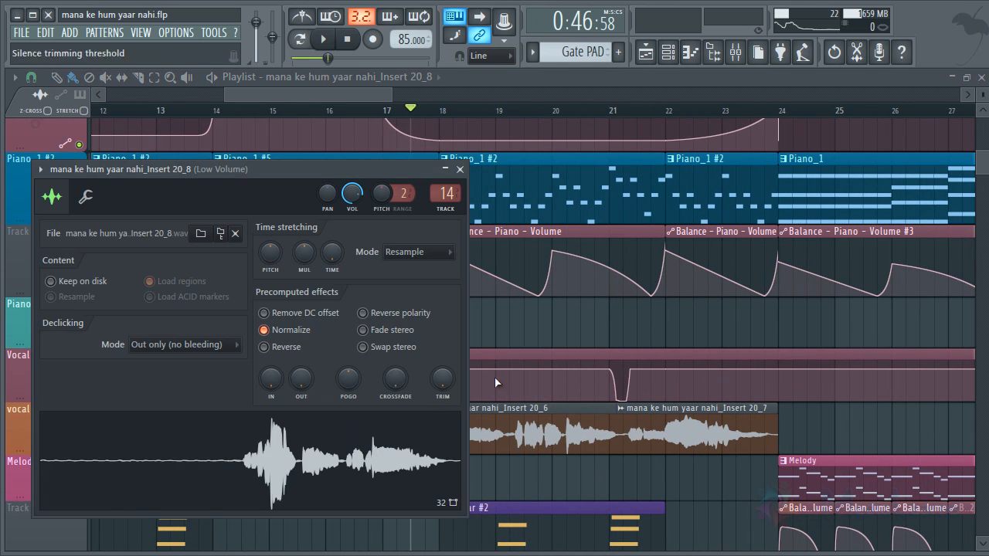
{"action": "key", "text": "Escape"}
{"action": "double_click", "coordinate": [495, 429]}
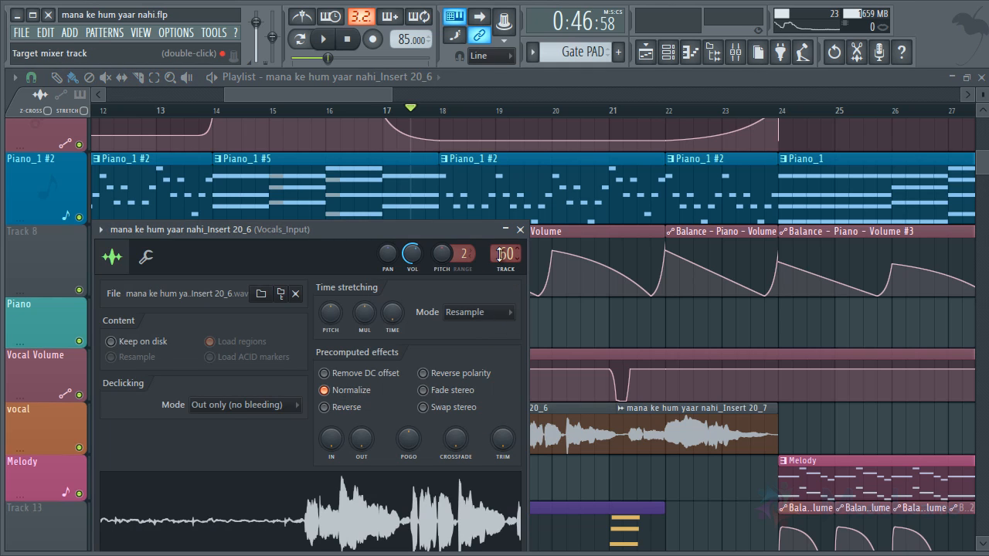
Route the Insert 20_6 vocal clip to mixer track 15 (vocals) and audition the song from just after bar 16
{"action": "left_click_drag", "start_coordinate": [501, 255], "coordinate": [493, 396]}
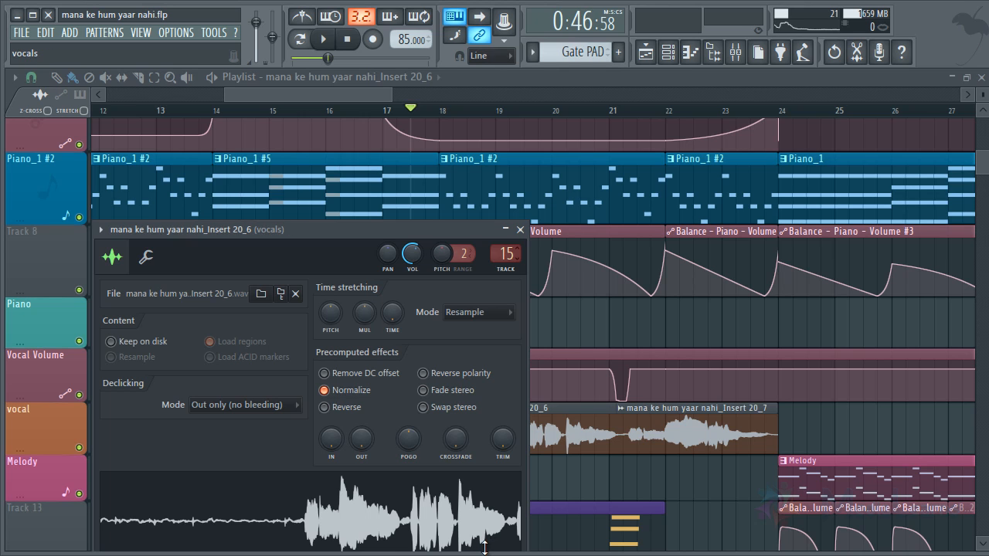
{"action": "left_click_drag", "start_coordinate": [485, 548], "coordinate": [486, 551]}
{"action": "key", "text": "Escape"}
{"action": "key", "text": "space"}
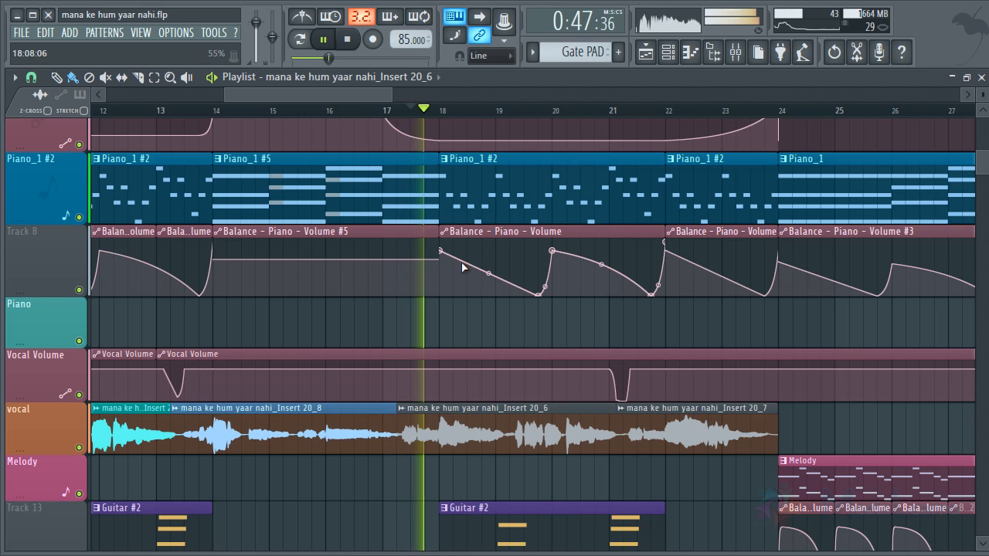
{"action": "left_click", "coordinate": [355, 111]}
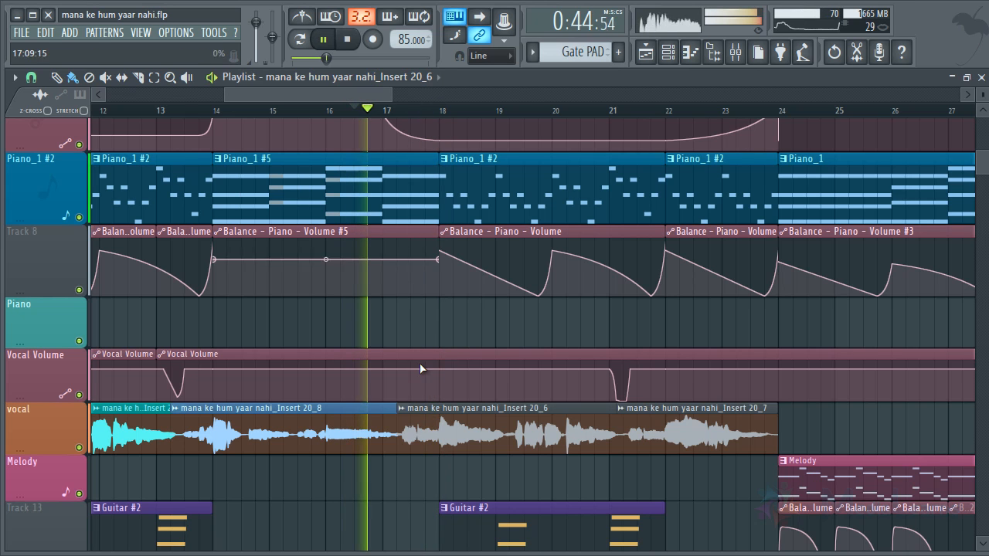
Inspect the Fruity Reeverb 2 and Fruity Parametric EQ 2 settings on the Reverb_short mixer track
{"action": "double_click", "coordinate": [464, 408]}
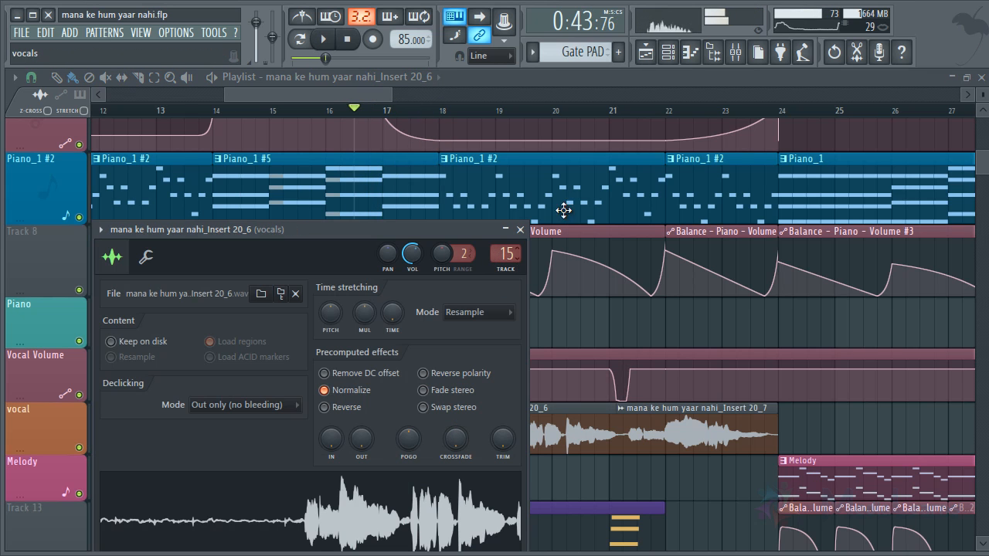
{"action": "left_click", "coordinate": [735, 52]}
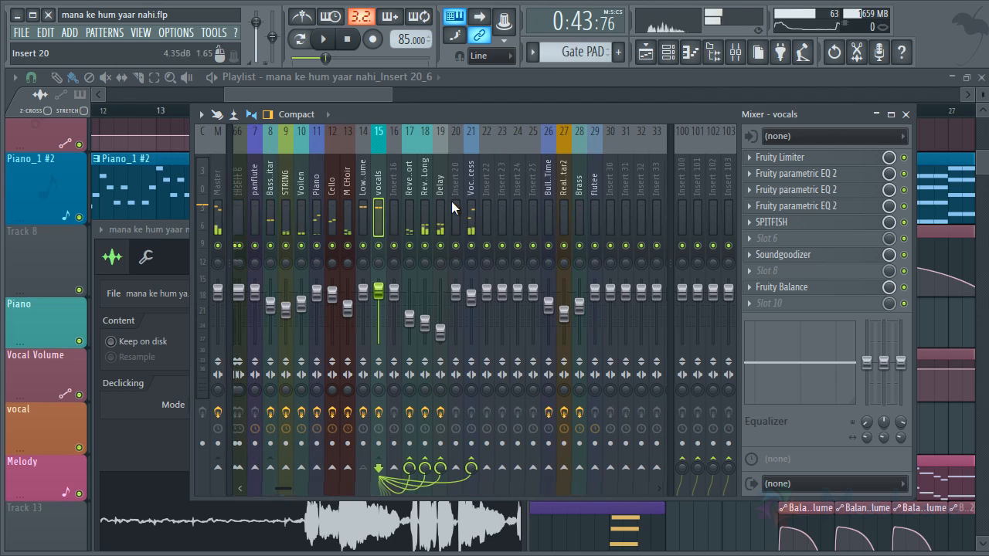
{"action": "scroll", "coordinate": [451, 201], "scroll_direction": "up", "scroll_amount": 5}
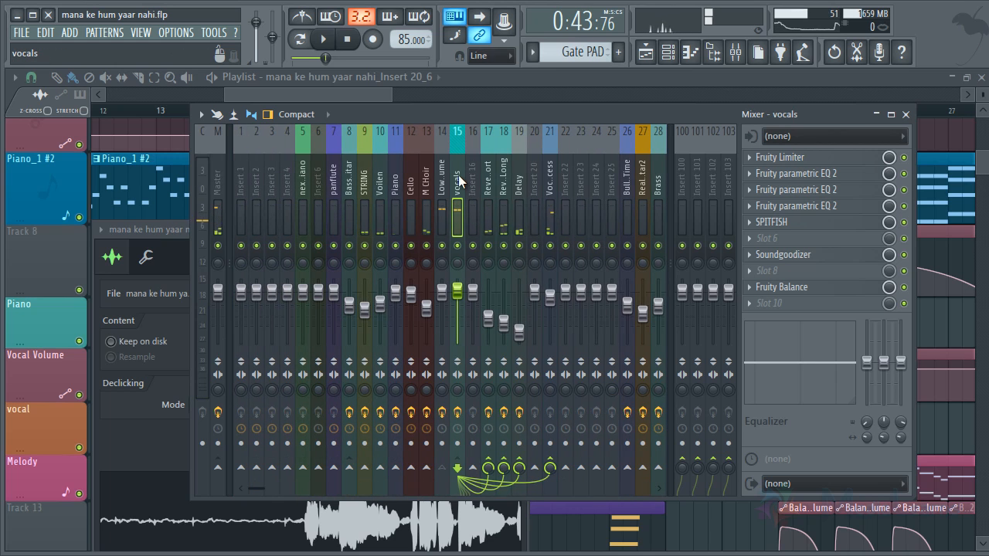
{"action": "left_click", "coordinate": [489, 163]}
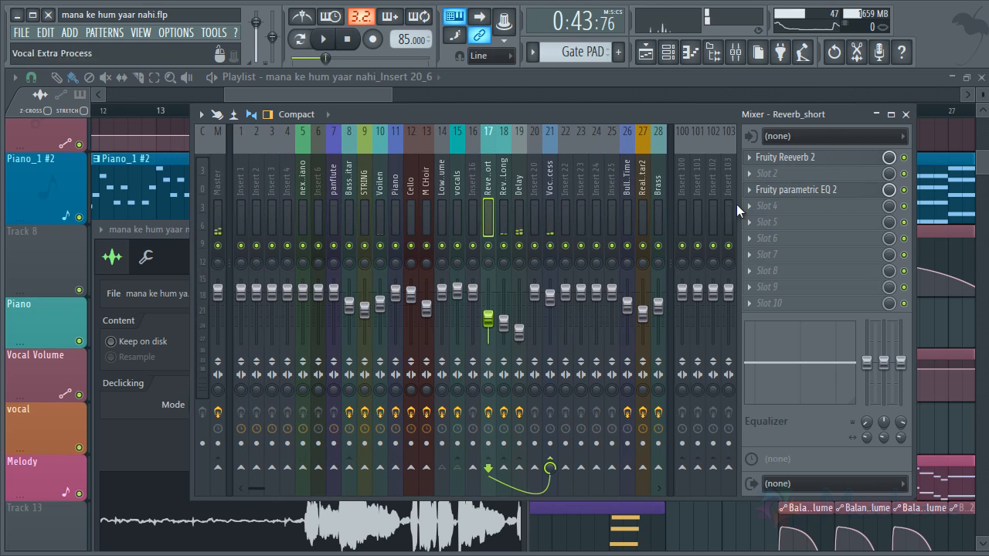
{"action": "left_click", "coordinate": [835, 163]}
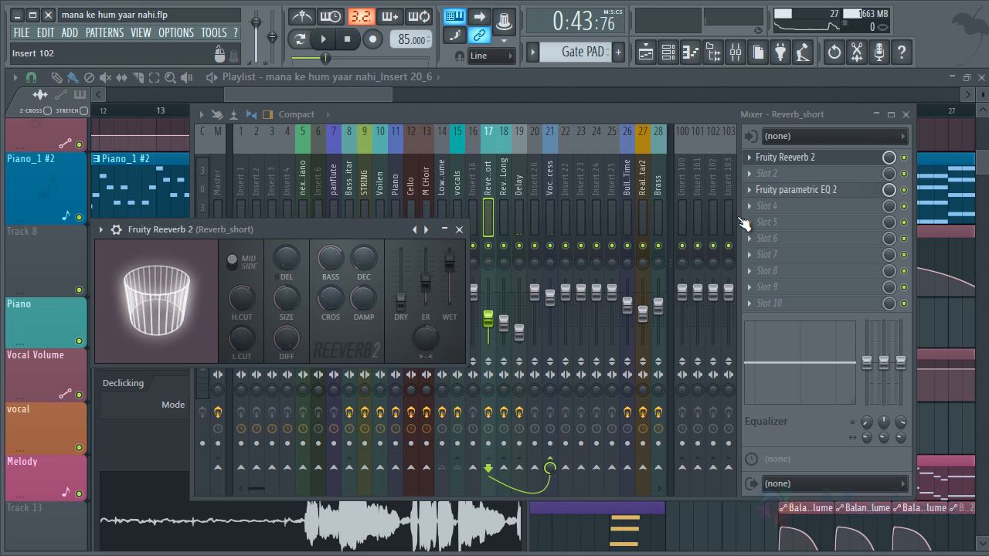
{"action": "left_click", "coordinate": [769, 190]}
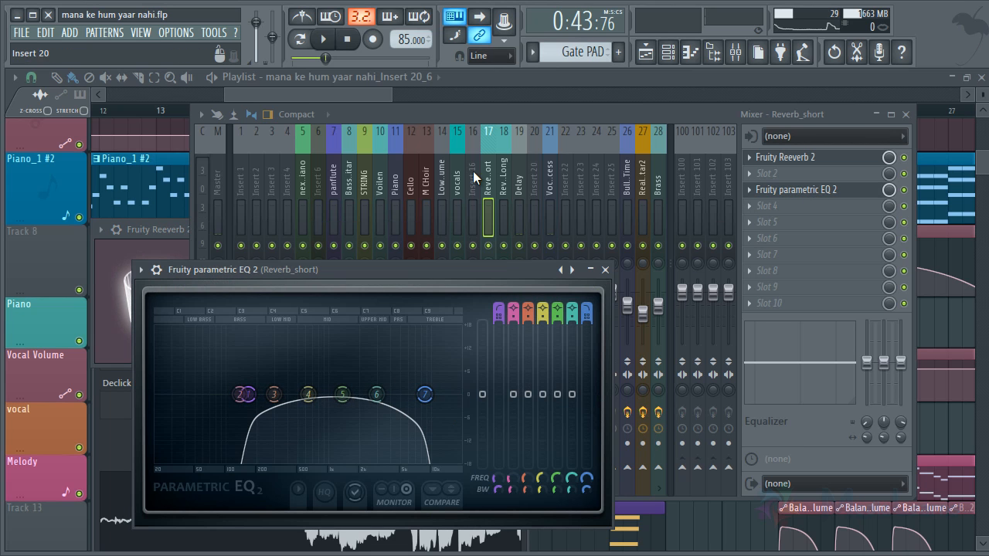
Inspect Fruity Reeverb 2 and Fruity Stereo Shaper on the Reverb_Long track, including the Stereo Shaper's preset list
{"action": "left_click", "coordinate": [501, 170]}
{"action": "left_click", "coordinate": [837, 165]}
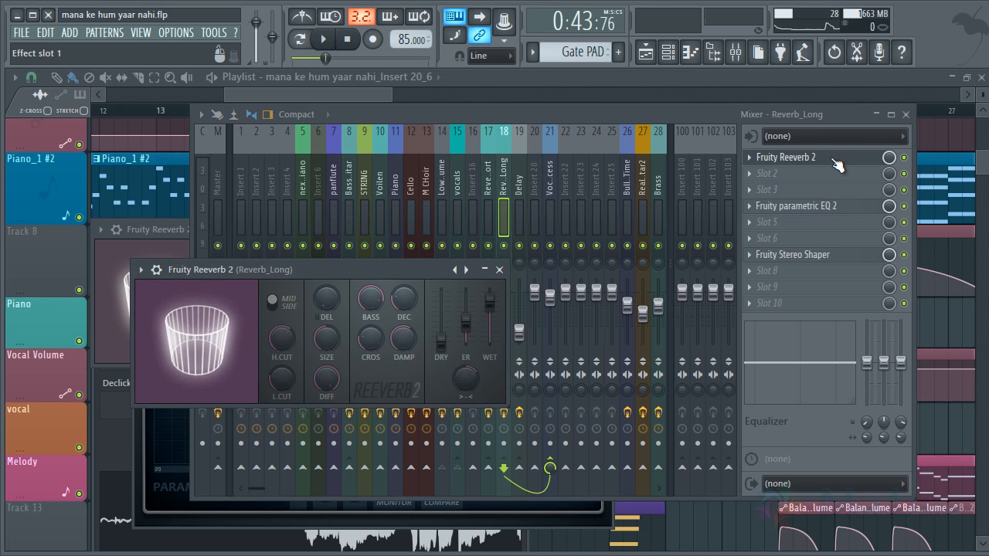
{"action": "left_click", "coordinate": [837, 164]}
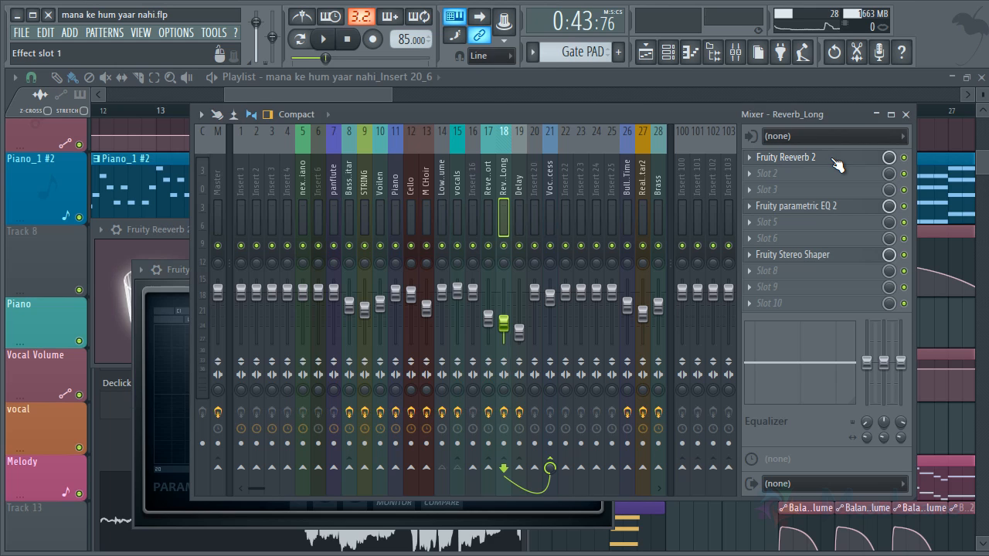
{"action": "left_click", "coordinate": [793, 255]}
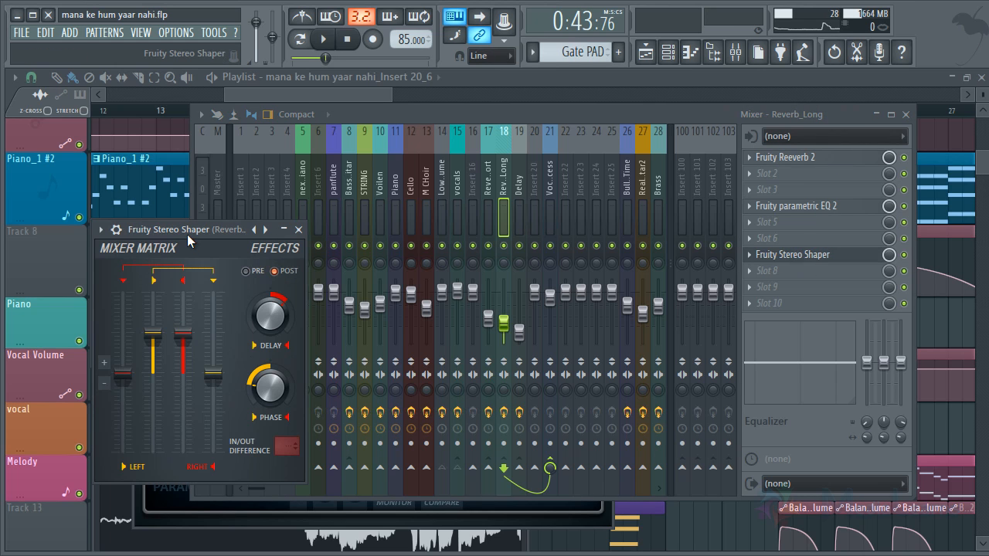
{"action": "left_click_drag", "start_coordinate": [187, 234], "coordinate": [203, 170]}
{"action": "left_click", "coordinate": [282, 167]}
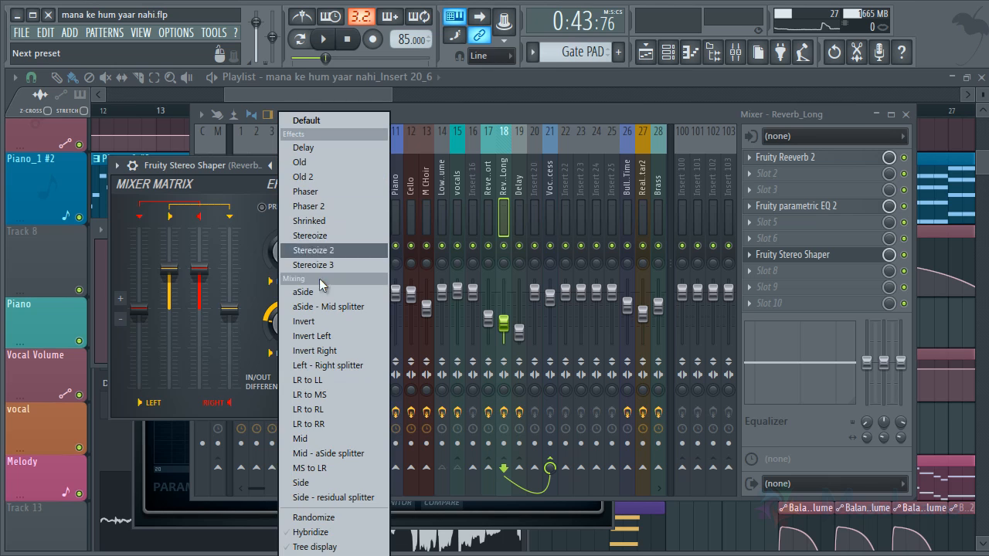
{"action": "key", "text": "Escape"}
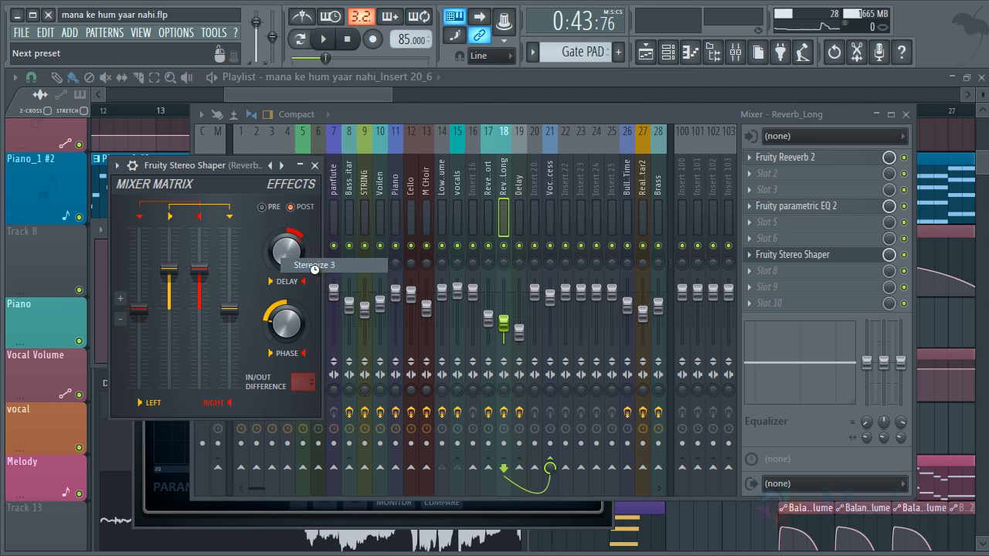
{"action": "left_click", "coordinate": [314, 165]}
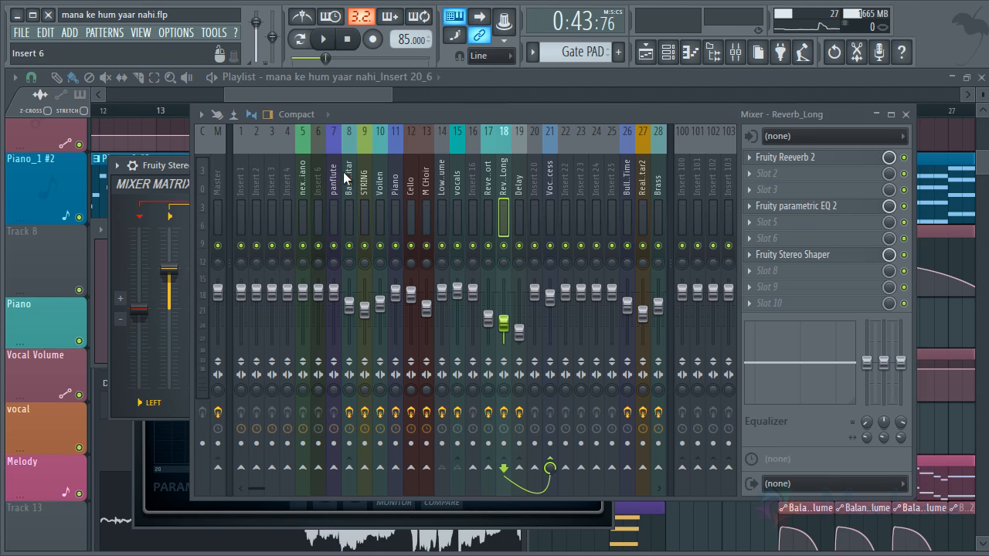
Play the mix briefly and inspect the Fruity Delay 2 settings on the Delay track
{"action": "key", "text": "space"}
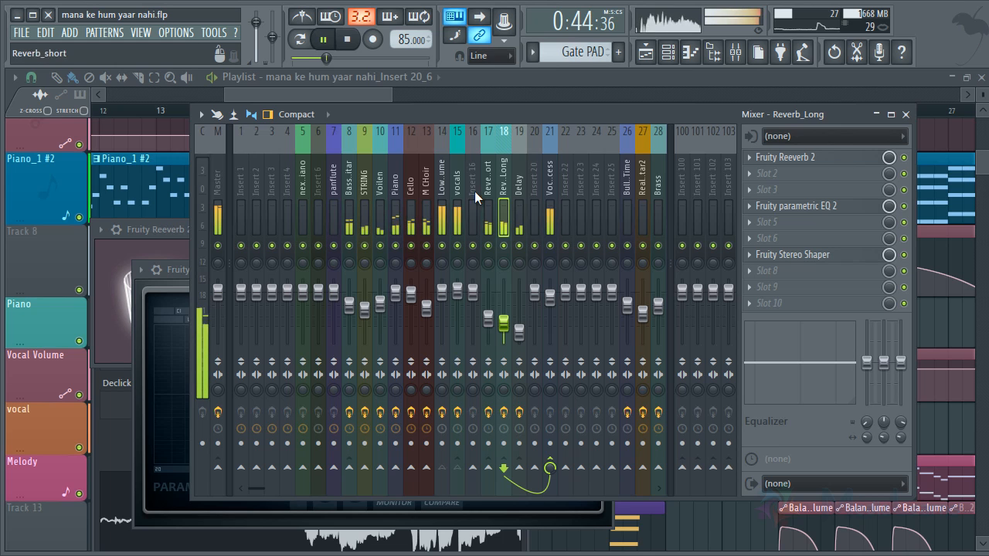
{"action": "key", "text": "space"}
{"action": "left_click", "coordinate": [456, 184]}
{"action": "left_click", "coordinate": [518, 180]}
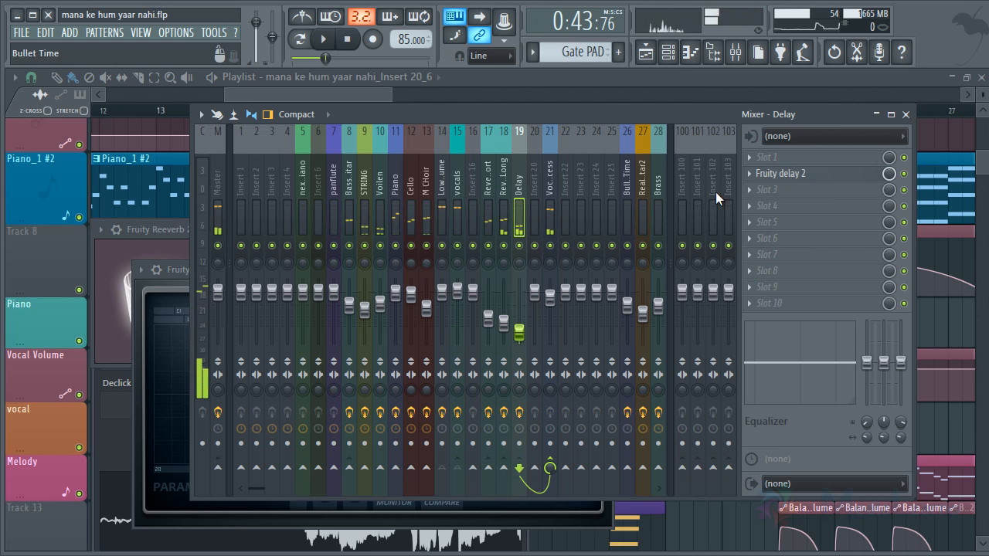
{"action": "left_click", "coordinate": [782, 173]}
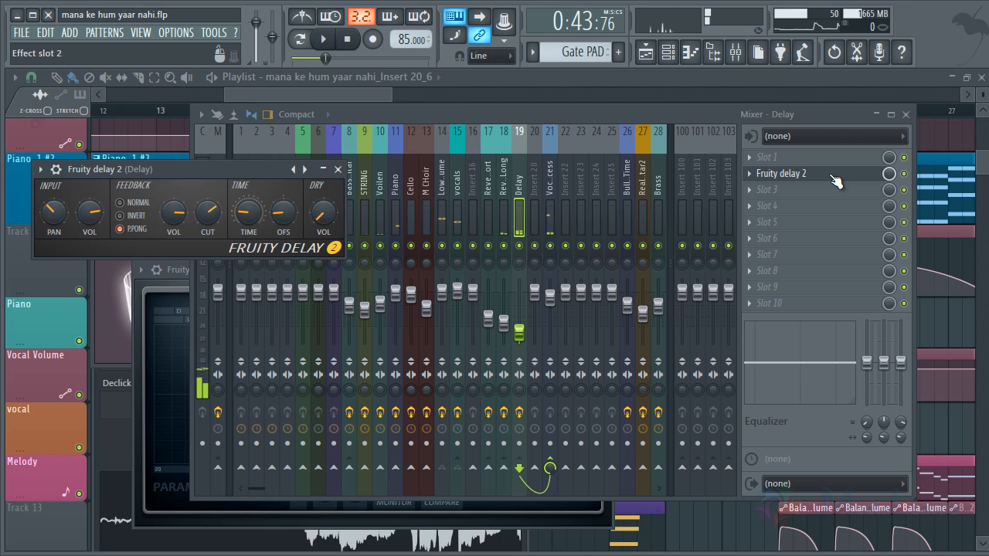
{"action": "left_click", "coordinate": [833, 178]}
Inspect the vocals track's effect chain from Fruity Limiter through the three parametric equalizers and SPITFISH to Soundgoodizer
{"action": "left_click", "coordinate": [488, 184]}
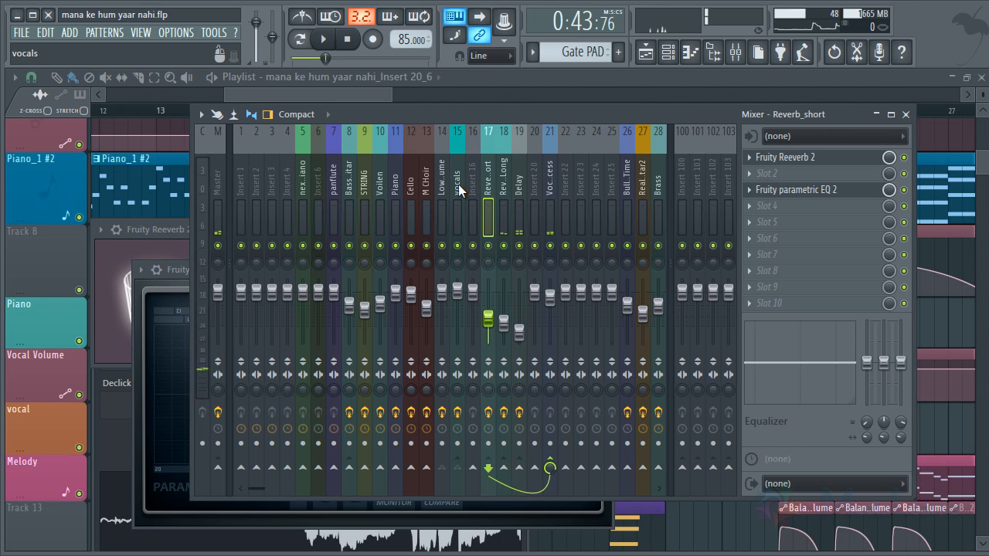
{"action": "left_click", "coordinate": [458, 184]}
{"action": "left_click", "coordinate": [796, 162]}
{"action": "left_click", "coordinate": [796, 164]}
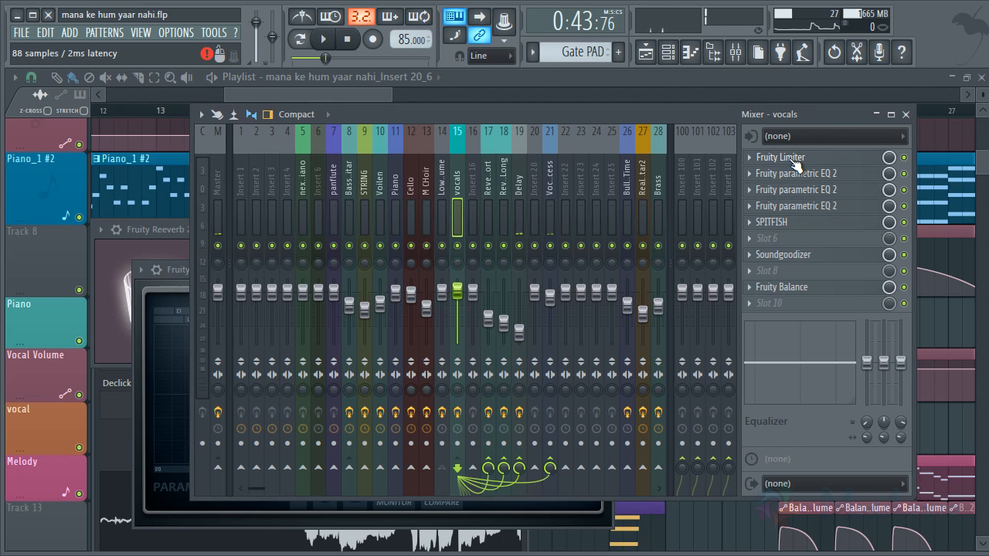
{"action": "left_click", "coordinate": [812, 173]}
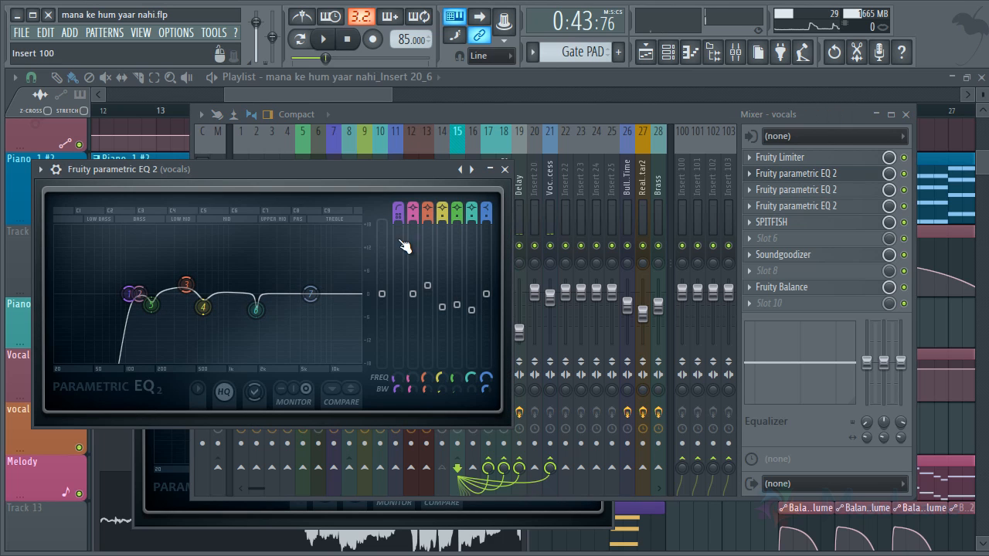
{"action": "left_click", "coordinate": [811, 191]}
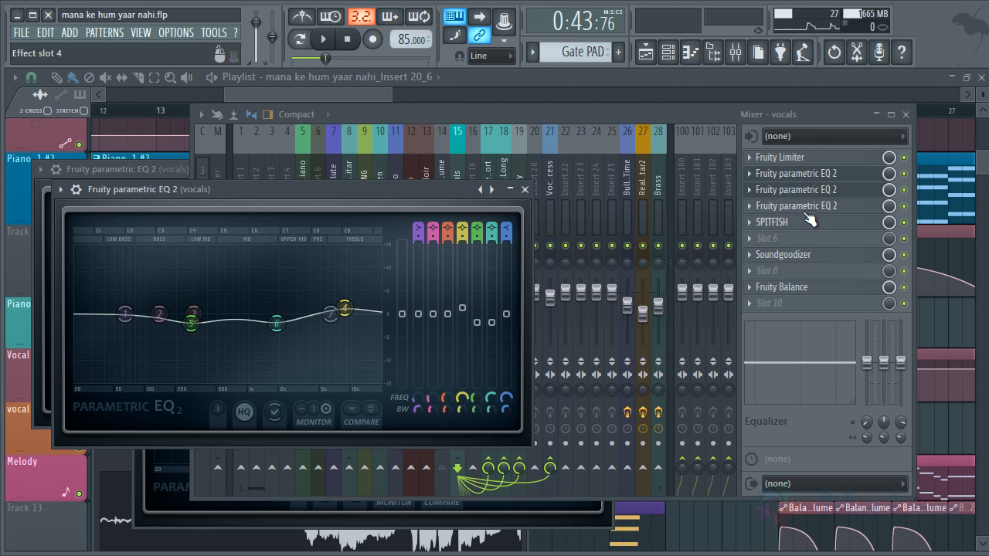
{"action": "left_click", "coordinate": [813, 207]}
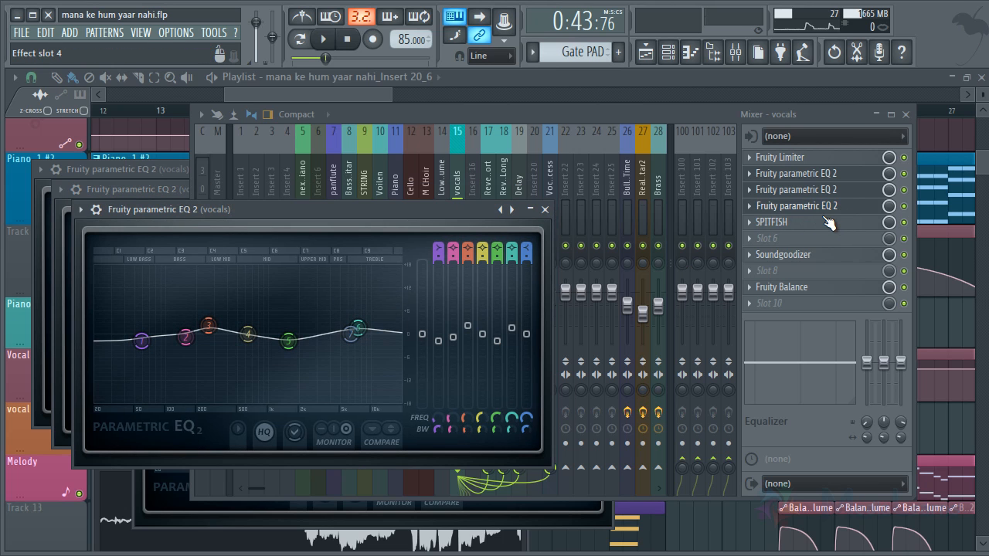
{"action": "left_click", "coordinate": [813, 223]}
{"action": "left_click", "coordinate": [813, 225]}
{"action": "left_click", "coordinate": [809, 257]}
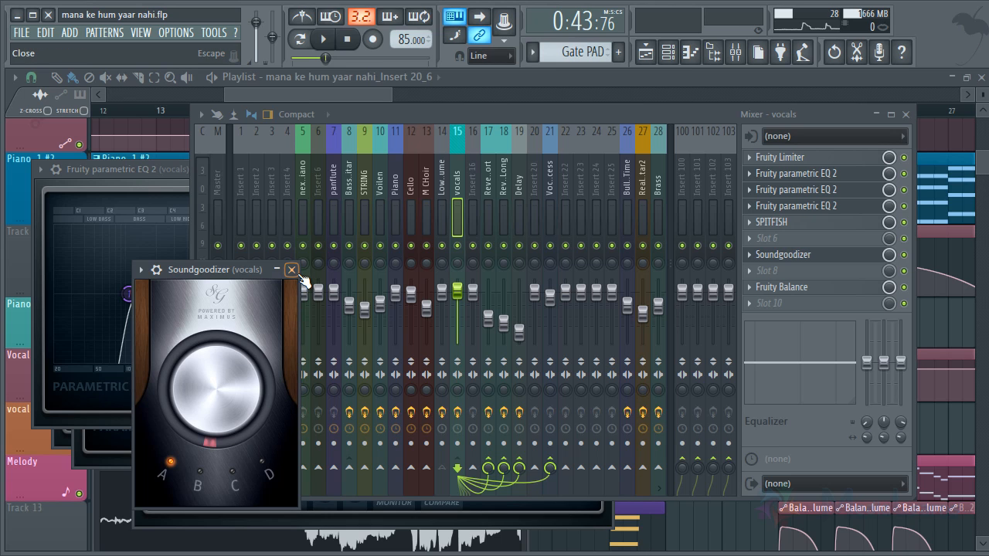
Adjust the Soundgoodizer amount on the vocals track, and close Soundgoodizer and the first two equalizers
{"action": "left_click_drag", "start_coordinate": [227, 276], "coordinate": [260, 183]}
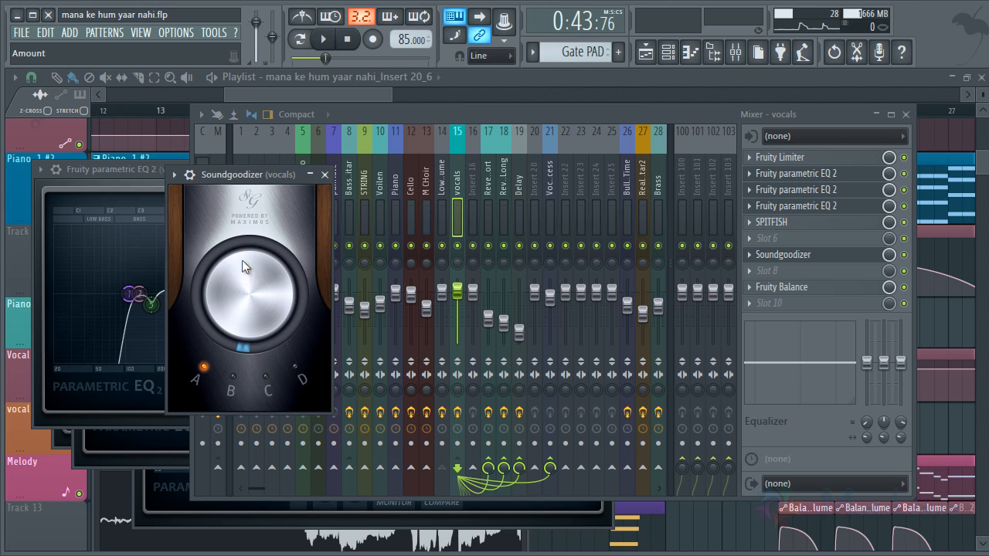
{"action": "left_click_drag", "start_coordinate": [244, 301], "coordinate": [245, 232]}
{"action": "left_click", "coordinate": [325, 175]}
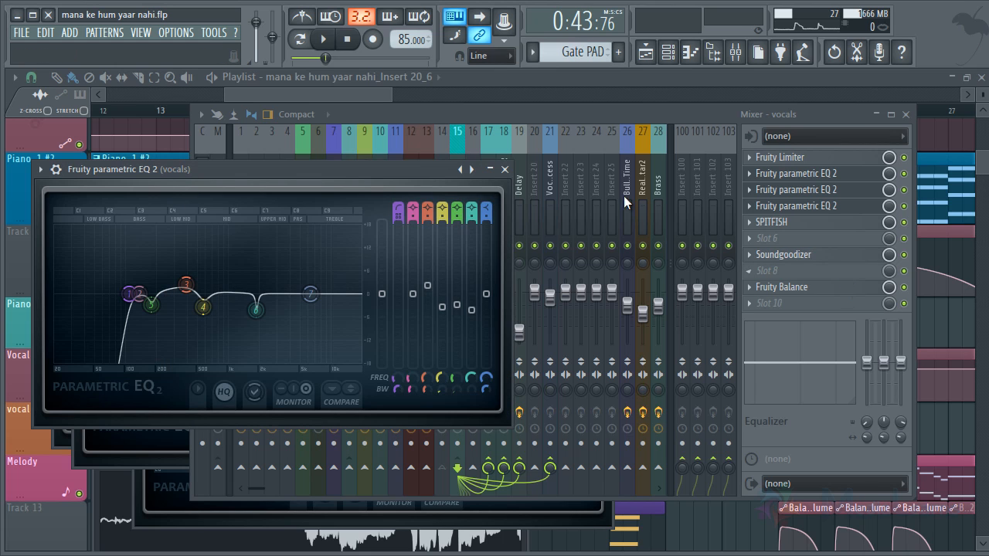
{"action": "left_click", "coordinate": [506, 170]}
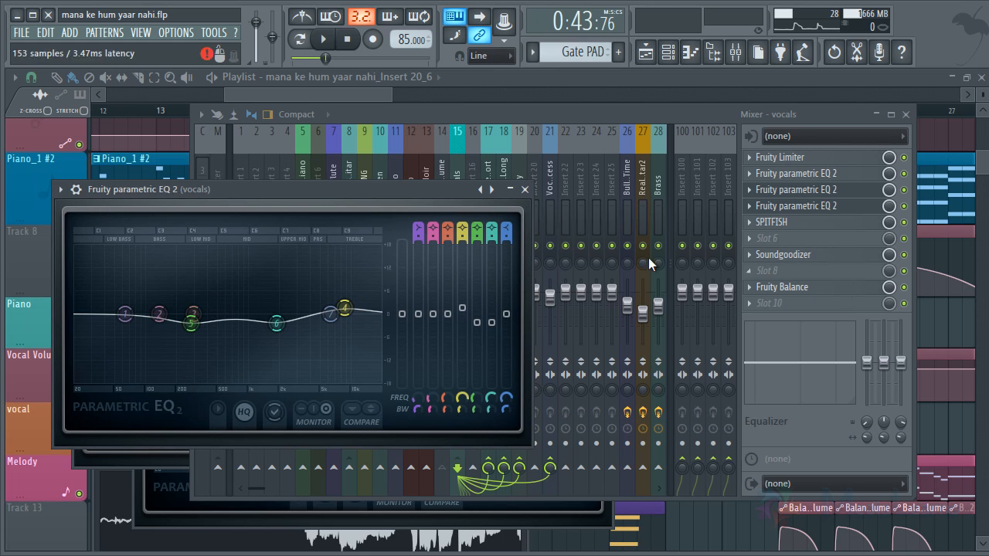
{"action": "left_click", "coordinate": [525, 190]}
Check Fruity Balance on the vocals track and lower the track's fader to about -4.2 dB
{"action": "left_click", "coordinate": [819, 292]}
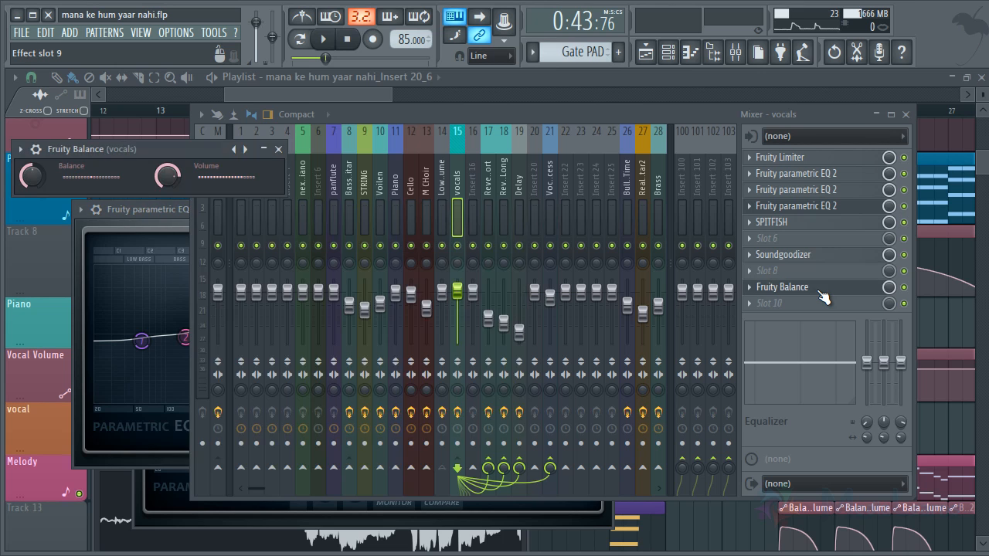
{"action": "left_click", "coordinate": [819, 292]}
{"action": "left_click", "coordinate": [819, 292]}
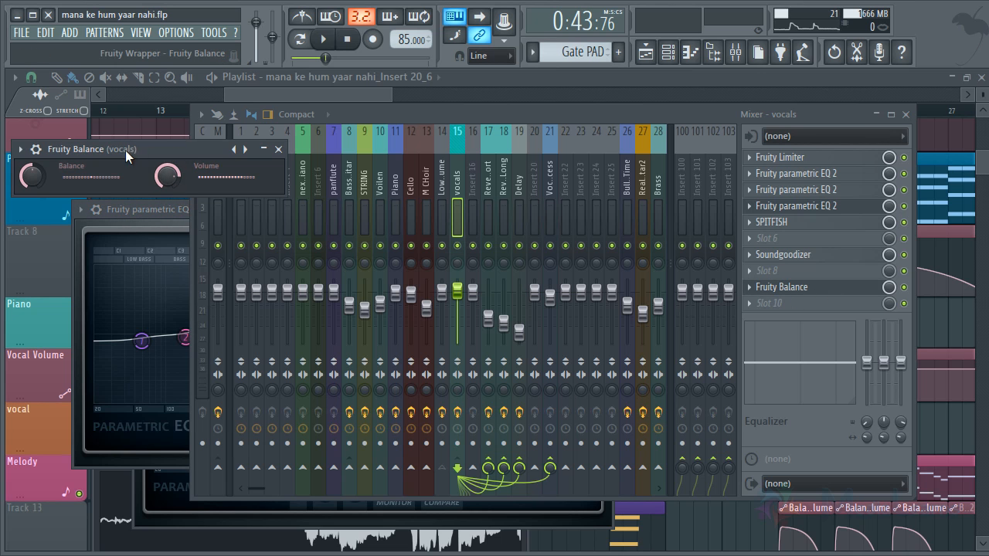
{"action": "left_click_drag", "start_coordinate": [125, 150], "coordinate": [410, 175]}
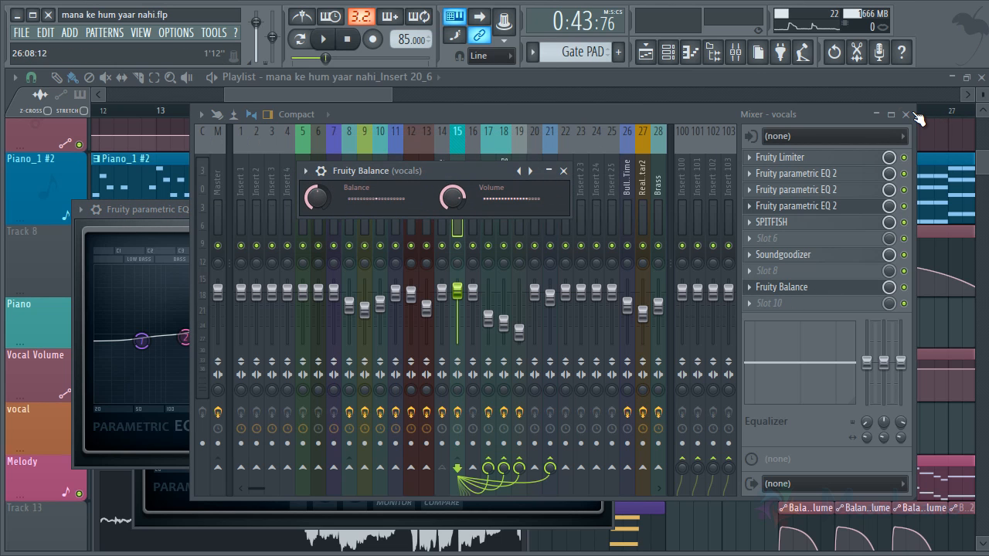
{"action": "left_click", "coordinate": [450, 143]}
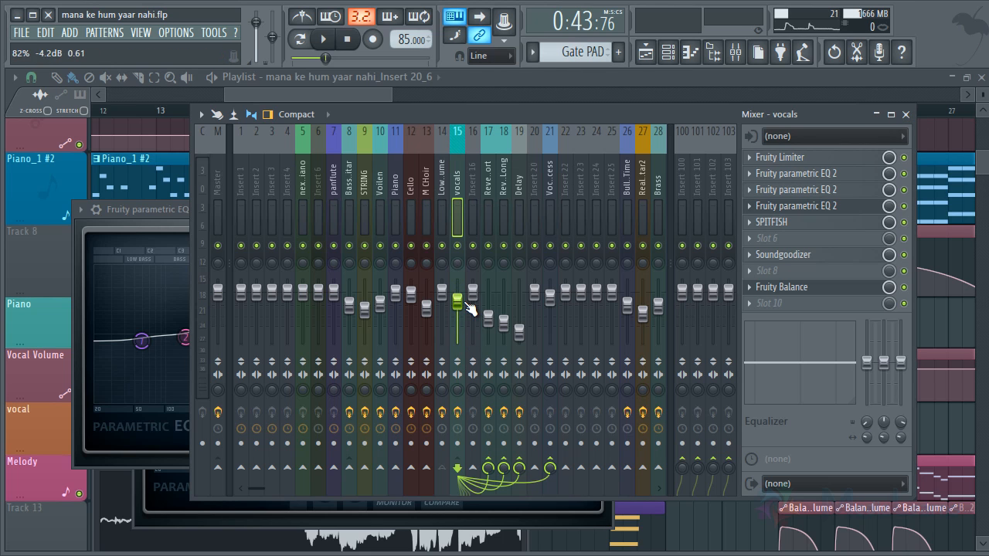
Switch to the playlist, mute the Vocal Volume automation track and play the vocal join from just before bar 21
{"action": "left_click", "coordinate": [338, 98]}
{"action": "scroll", "coordinate": [316, 258], "scroll_direction": "up", "scroll_amount": 3}
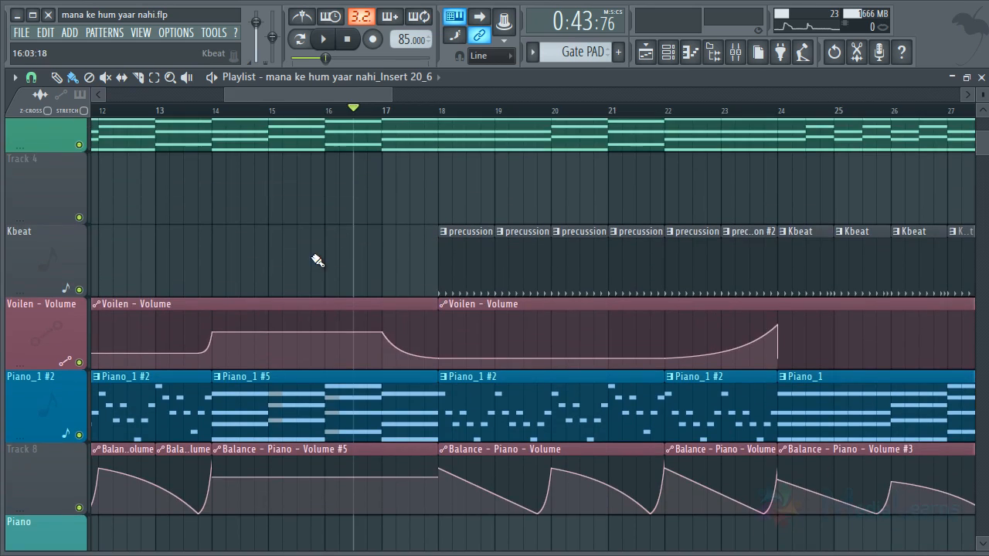
{"action": "scroll", "coordinate": [270, 276], "scroll_direction": "left", "scroll_amount": 3}
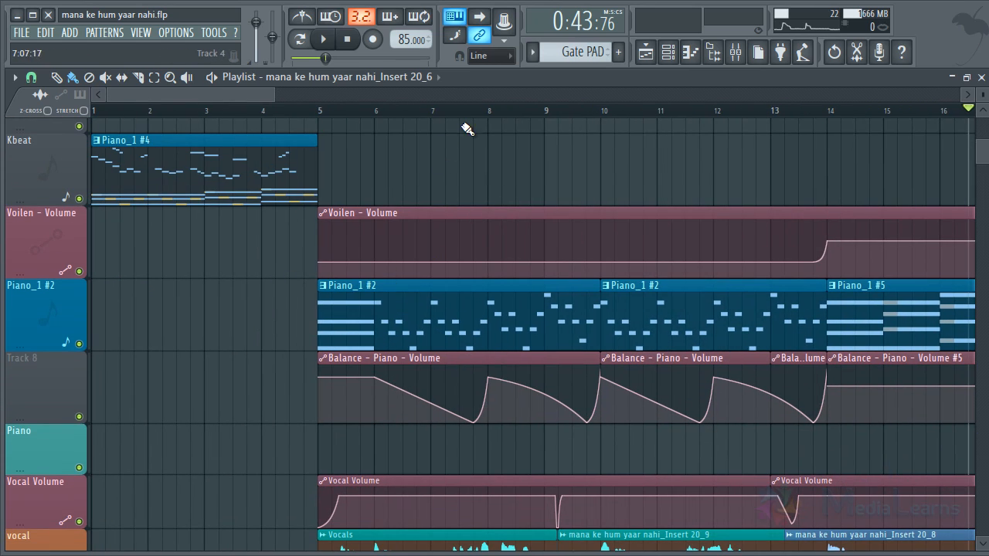
{"action": "scroll", "coordinate": [481, 121], "scroll_direction": "down", "scroll_amount": 6}
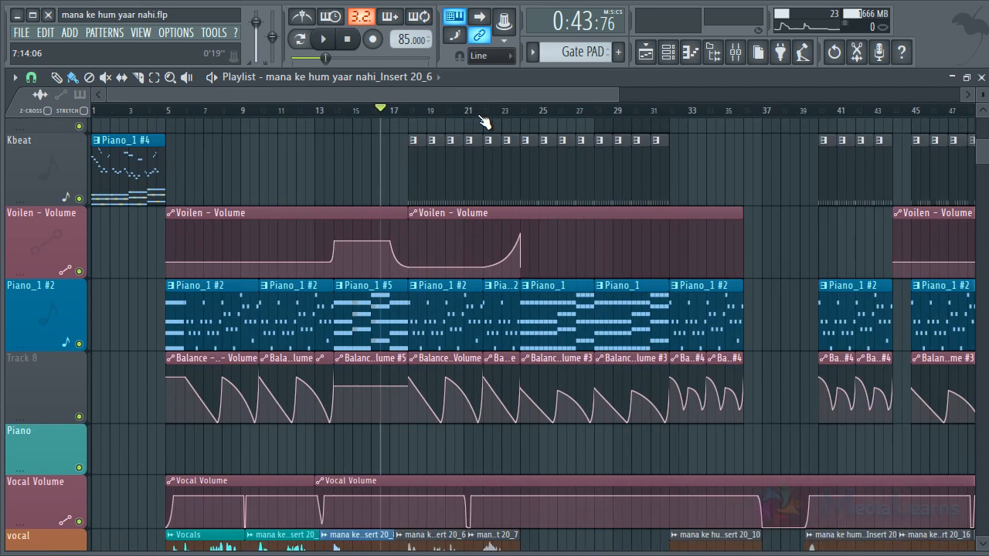
{"action": "scroll", "coordinate": [446, 294], "scroll_direction": "down", "scroll_amount": 4}
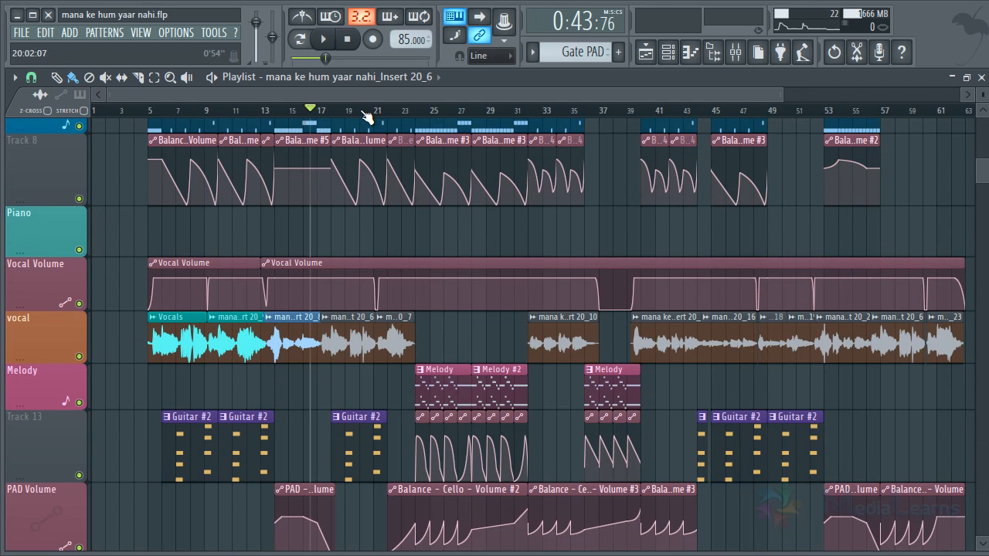
{"action": "scroll", "coordinate": [367, 116], "scroll_direction": "up", "scroll_amount": 7}
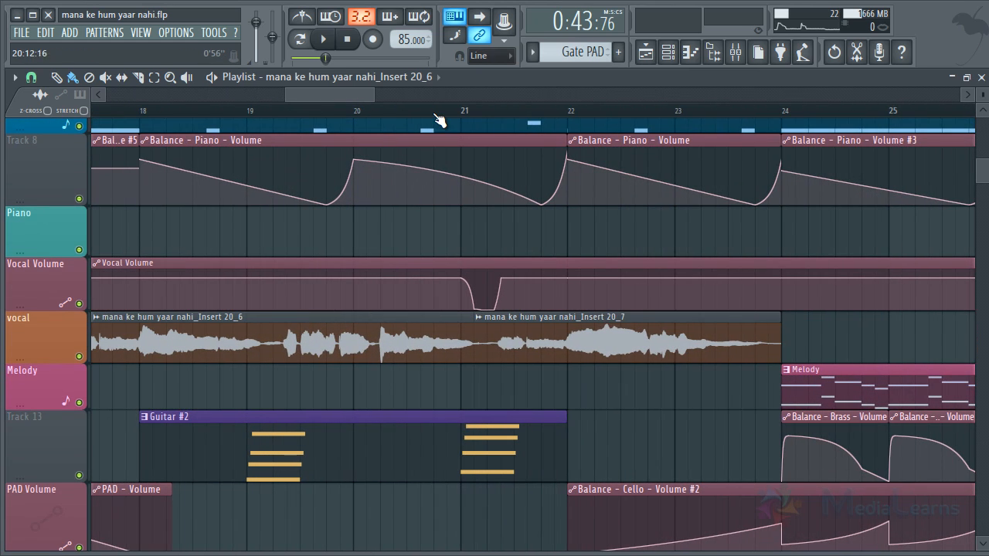
{"action": "left_click", "coordinate": [435, 116]}
{"action": "left_click", "coordinate": [78, 303]}
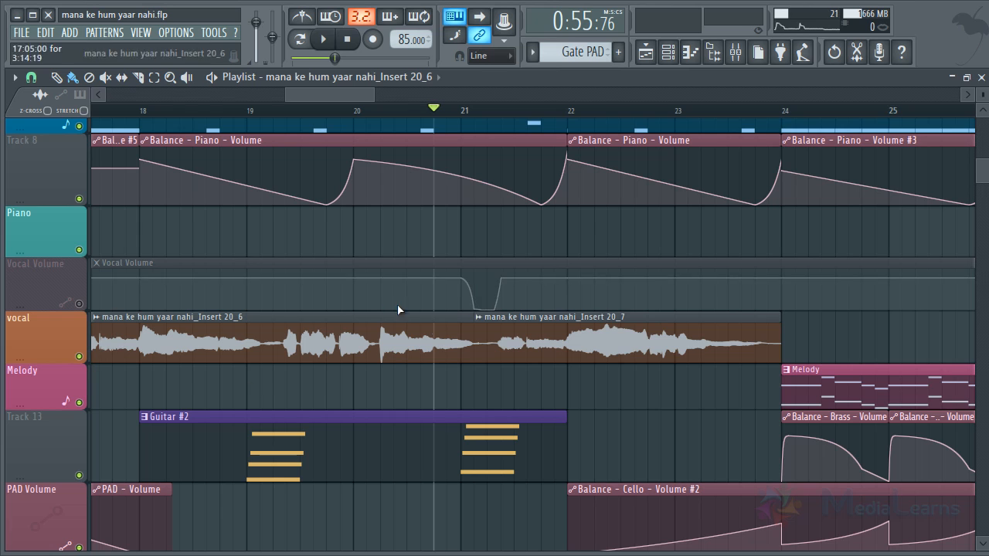
{"action": "key", "text": "space"}
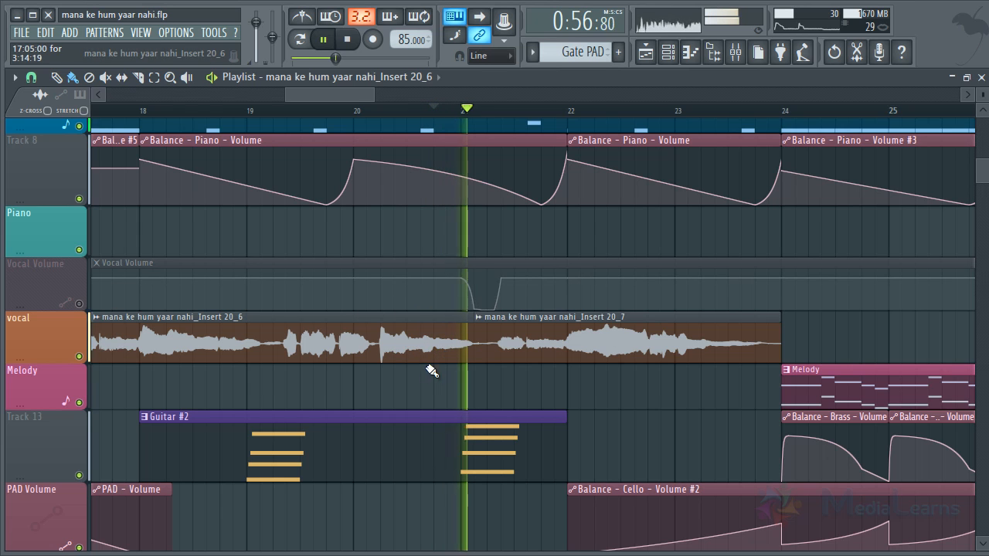
{"action": "key", "text": "space"}
Solo the vocal track and play its join around bar 21 with the Vocal Volume automation muted
{"action": "left_click", "coordinate": [78, 356], "text": "ctrl"}
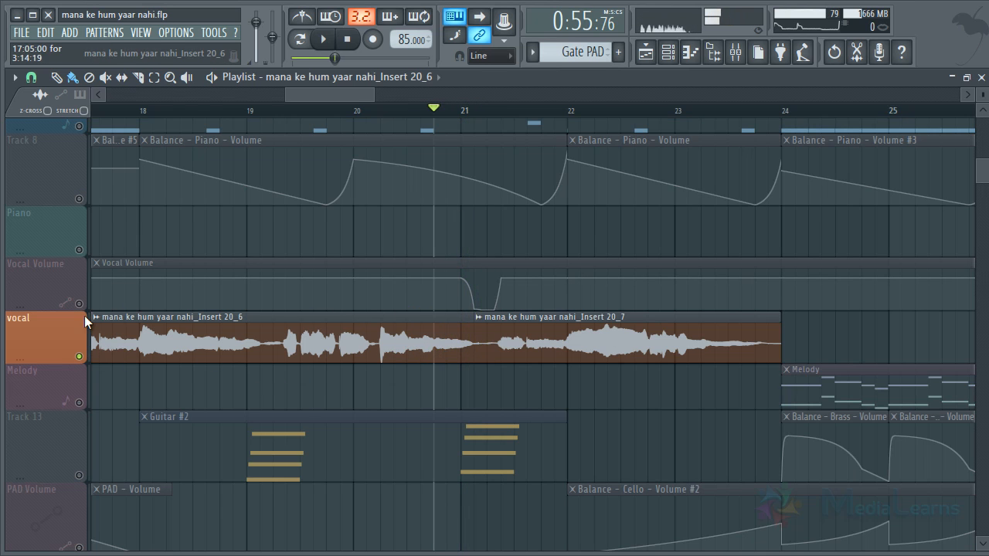
{"action": "key", "text": "space"}
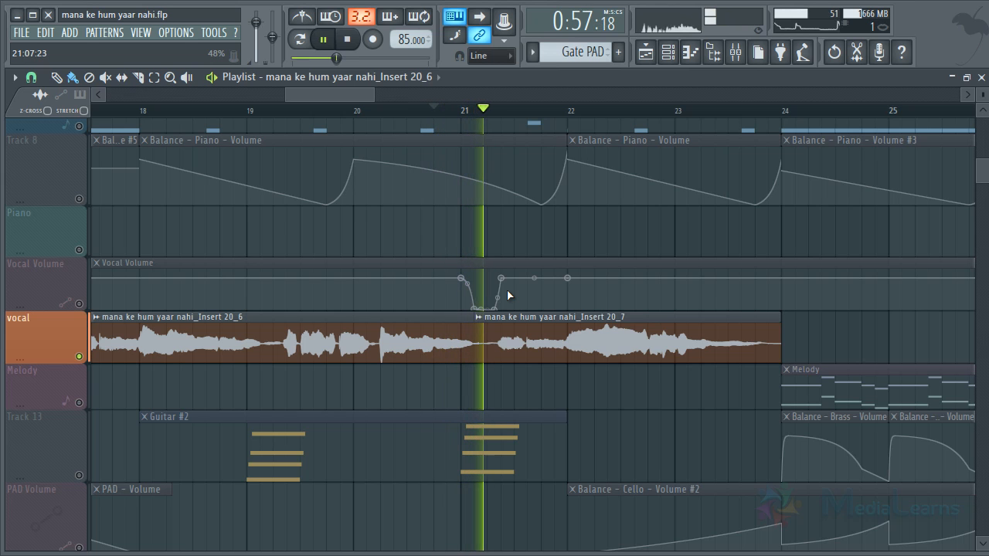
{"action": "key", "text": "space"}
{"action": "scroll", "coordinate": [465, 115], "scroll_direction": "up", "scroll_amount": 3}
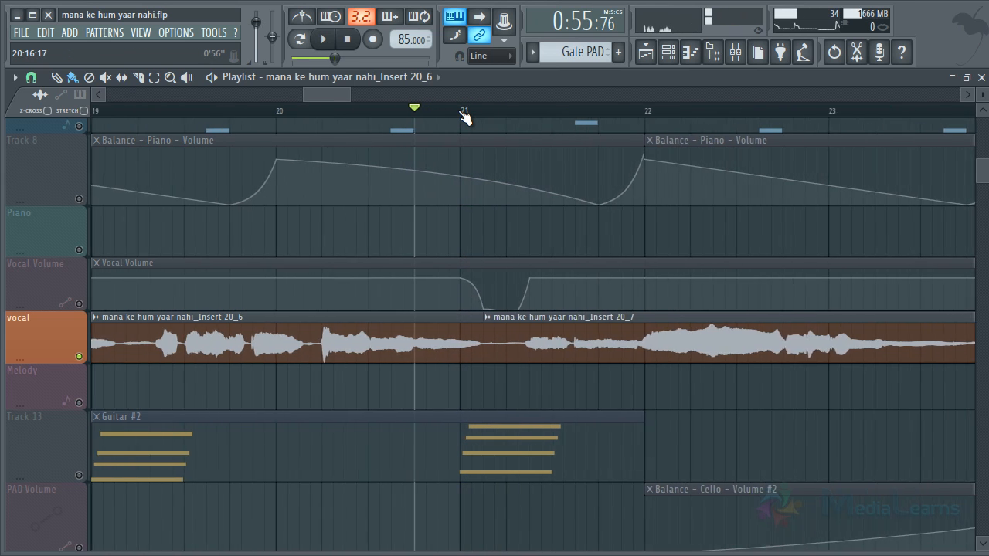
{"action": "key", "text": "space"}
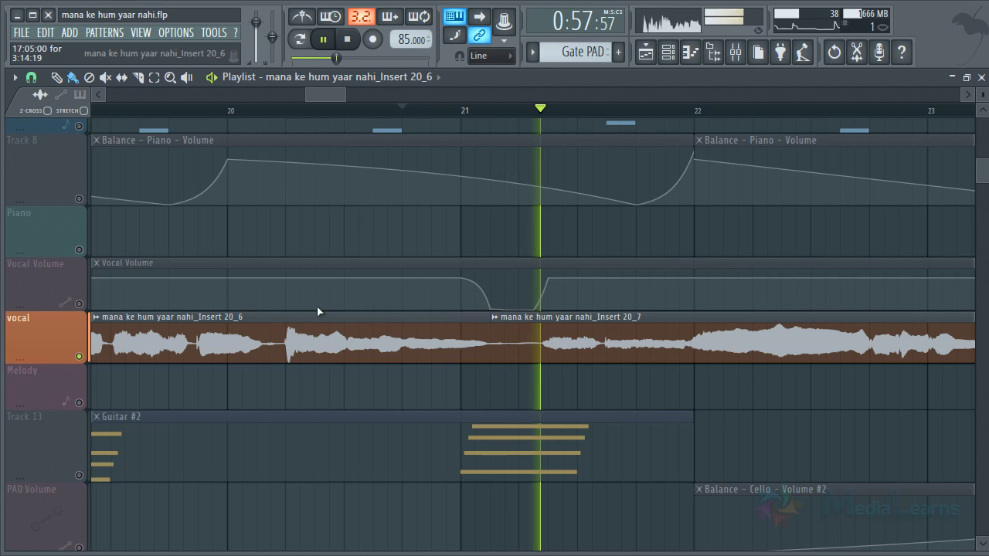
{"action": "key", "text": "space"}
Enable the Vocal Volume automation track and replay the vocal join around bar 21 for comparison
{"action": "left_click", "coordinate": [88, 305]}
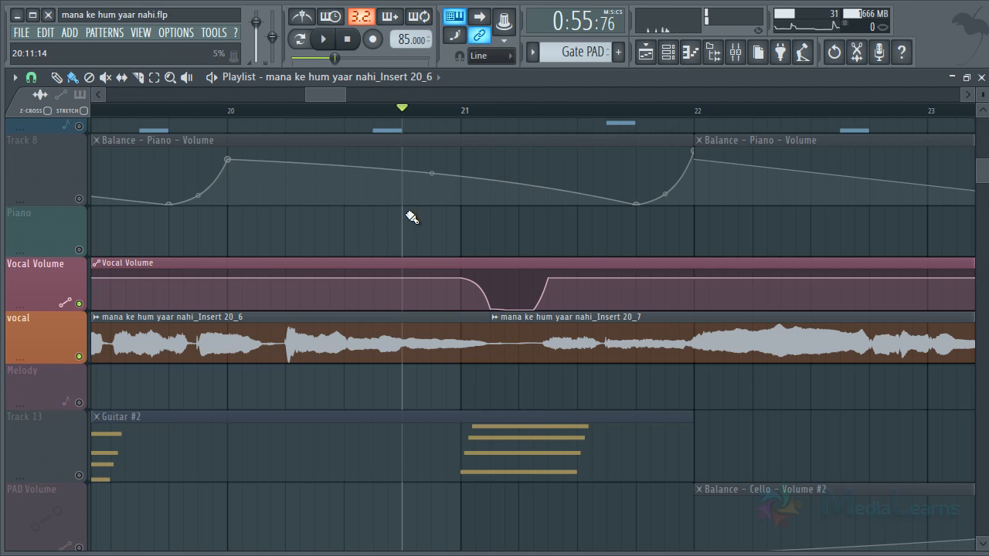
{"action": "key", "text": "space"}
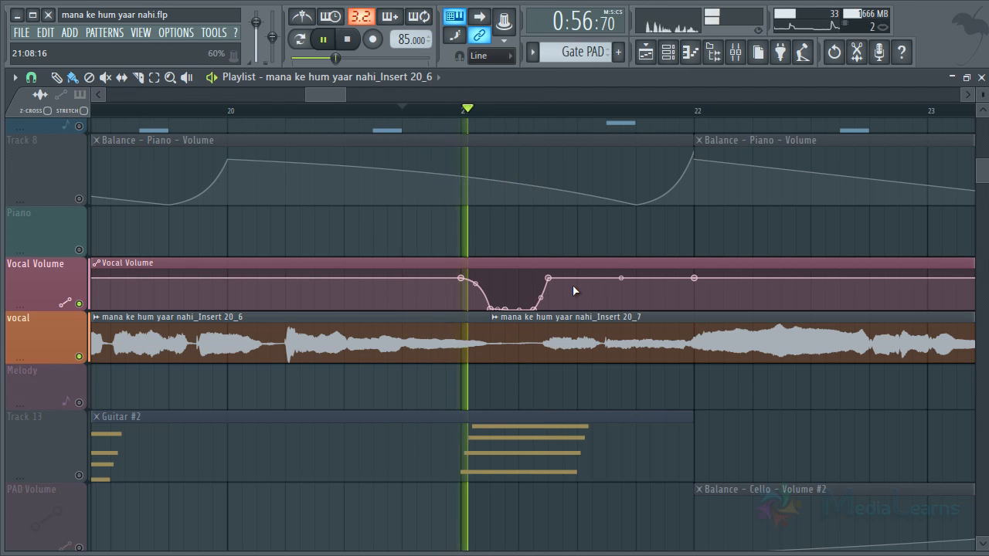
{"action": "key", "text": "space"}
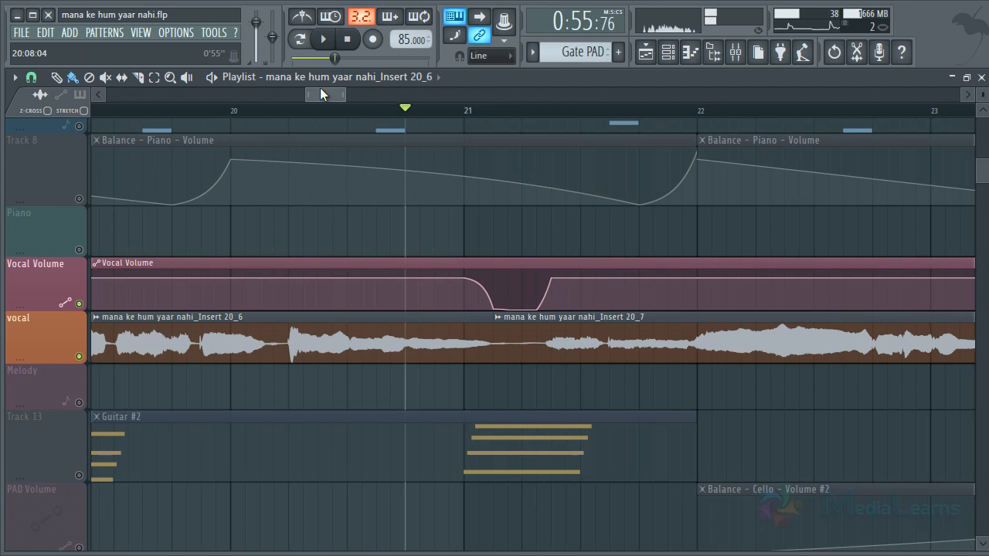
Mute the Vocal Volume automation and audition the join between the Insert 20_9 and Insert 20_8 vocal clips around bar 13
{"action": "left_click_drag", "start_coordinate": [320, 88], "coordinate": [252, 92]}
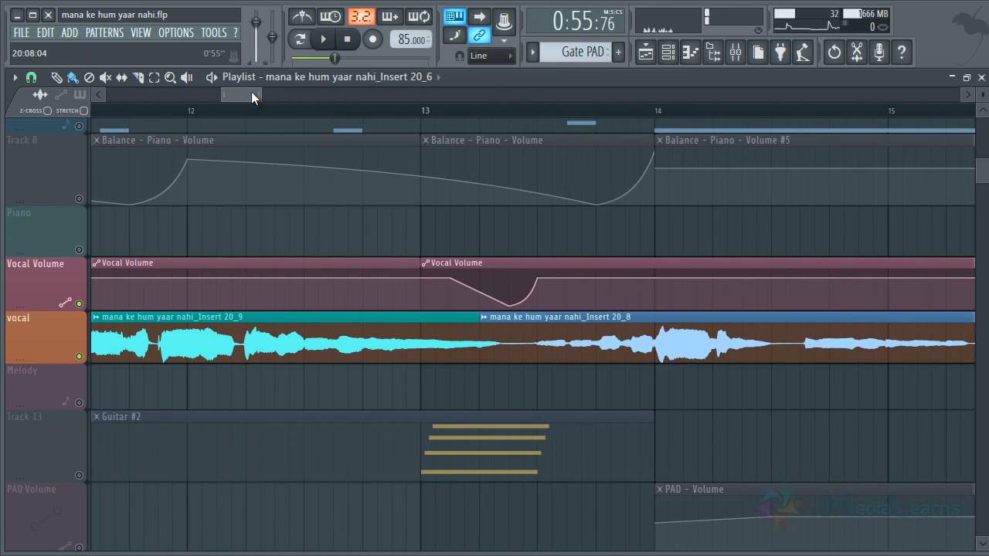
{"action": "left_click", "coordinate": [446, 108]}
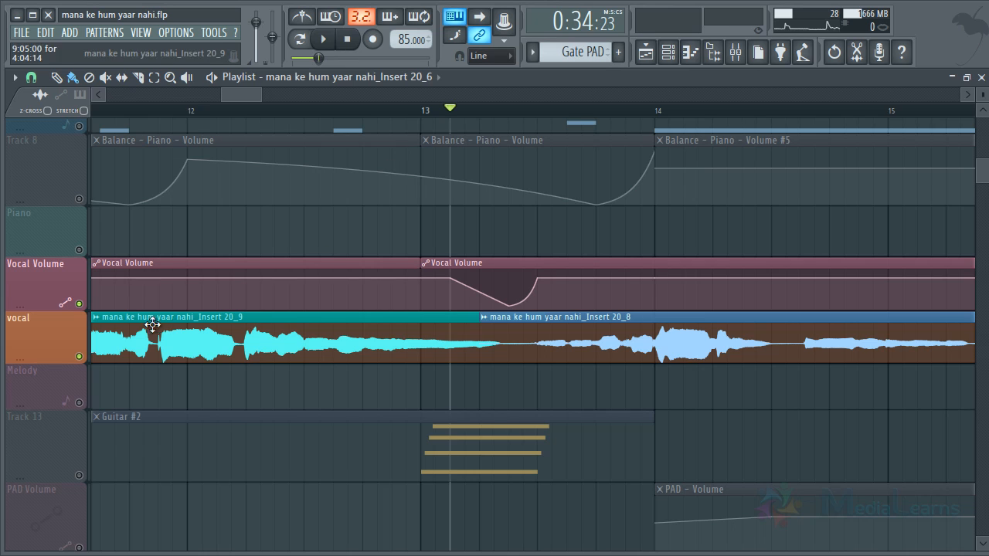
{"action": "left_click", "coordinate": [79, 304]}
{"action": "key", "text": "space"}
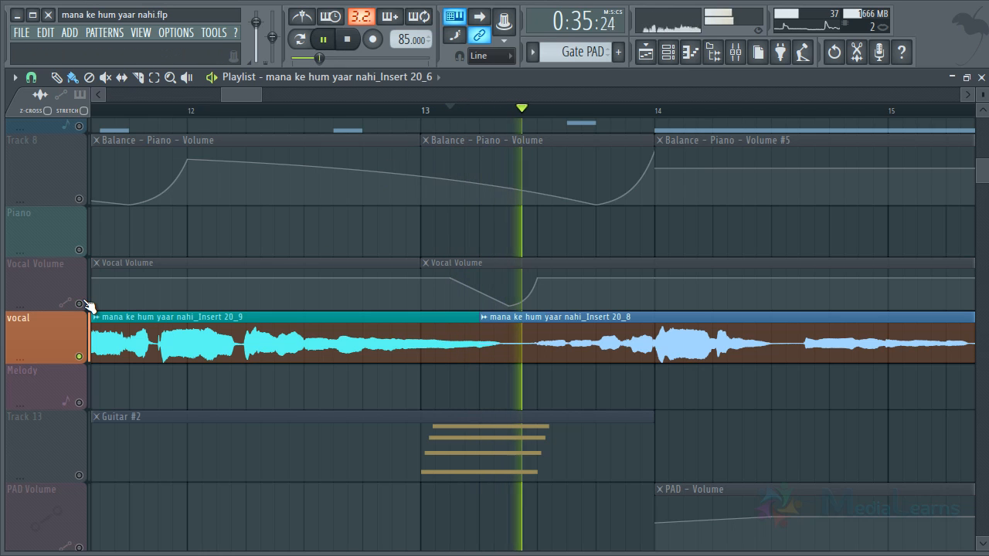
{"action": "key", "text": "space"}
{"action": "left_click", "coordinate": [409, 113]}
{"action": "key", "text": "space"}
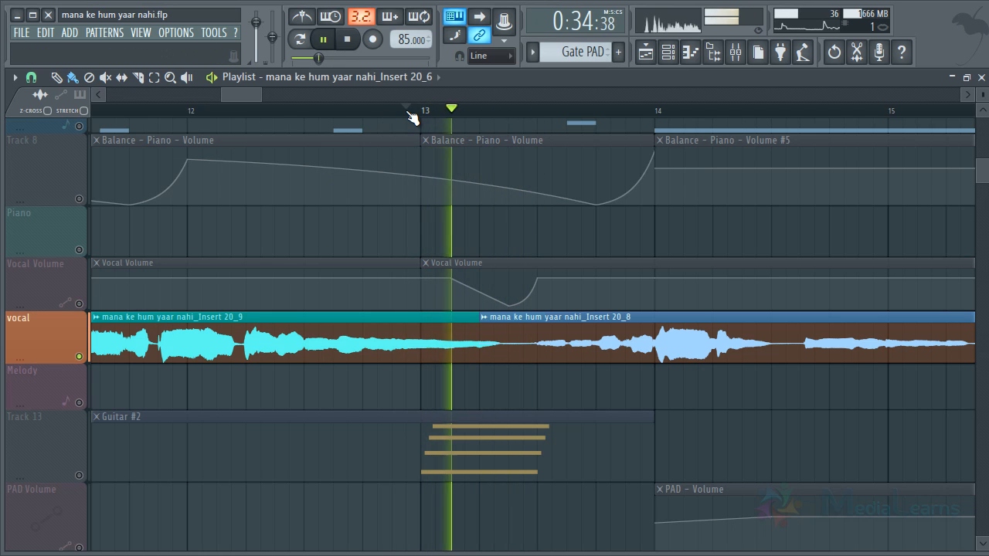
{"action": "key", "text": "space"}
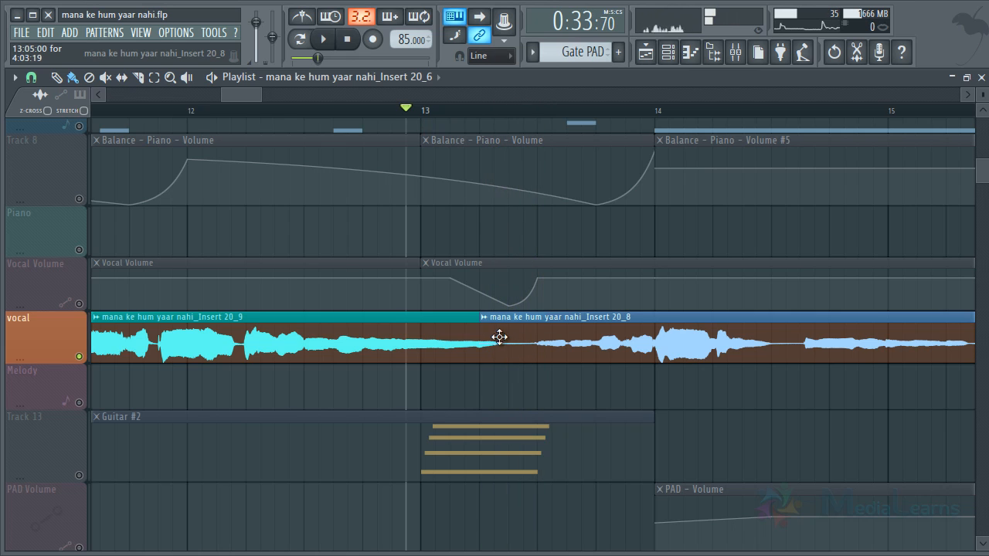
{"action": "left_click_drag", "start_coordinate": [471, 380], "coordinate": [517, 357]}
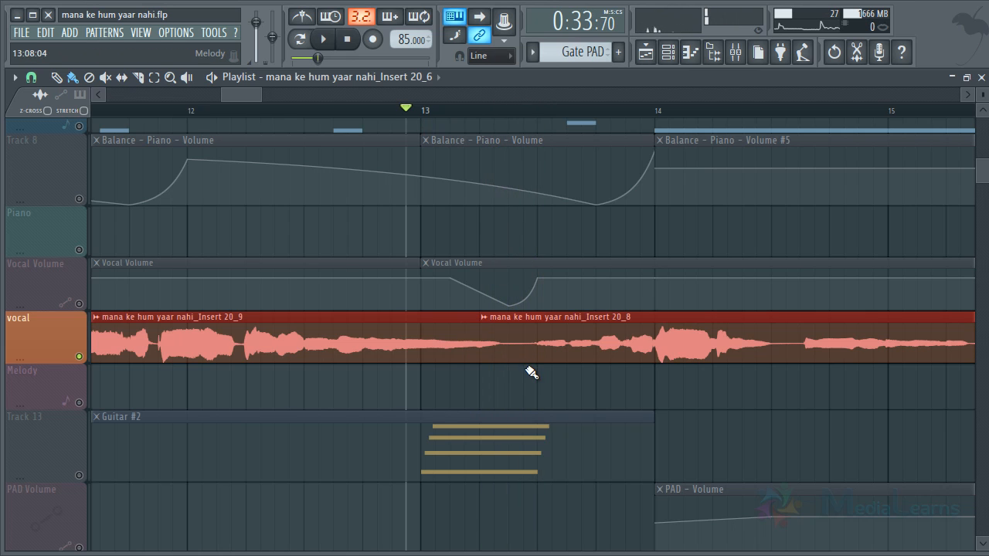
{"action": "left_click", "coordinate": [440, 348]}
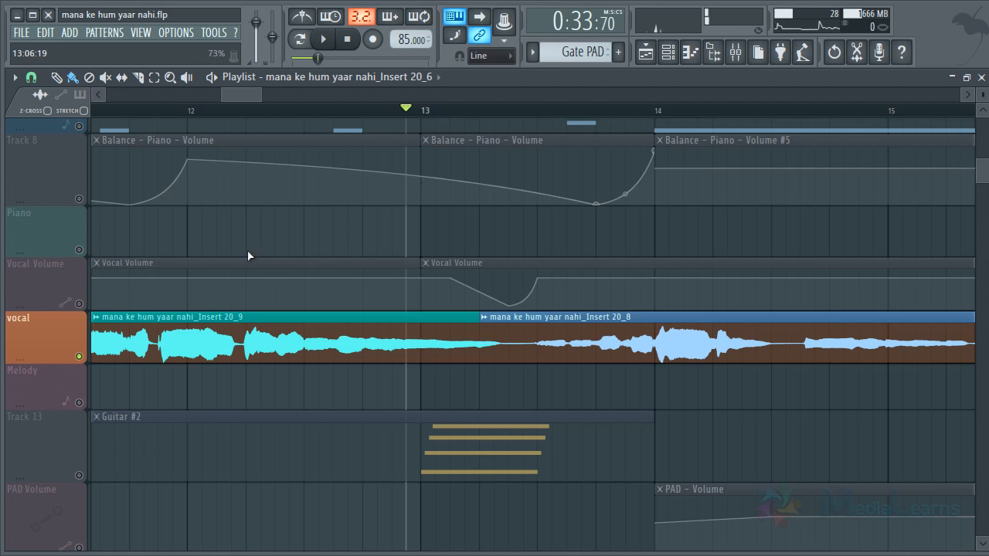
{"action": "key", "text": "space"}
{"action": "key", "text": "space"}
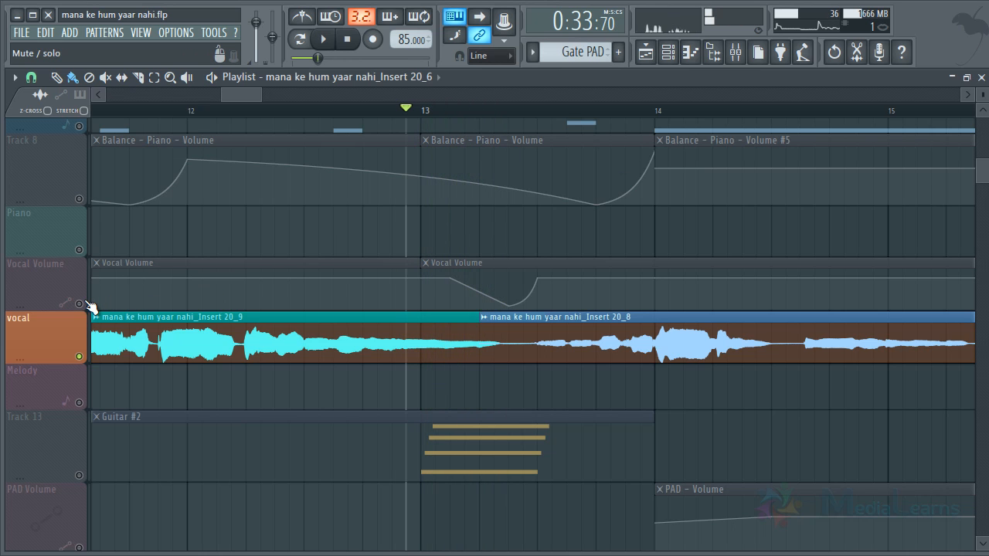
Unmute the Vocal Volume automation and replay the vocal join around bar 13 to compare it
{"action": "left_click", "coordinate": [83, 303]}
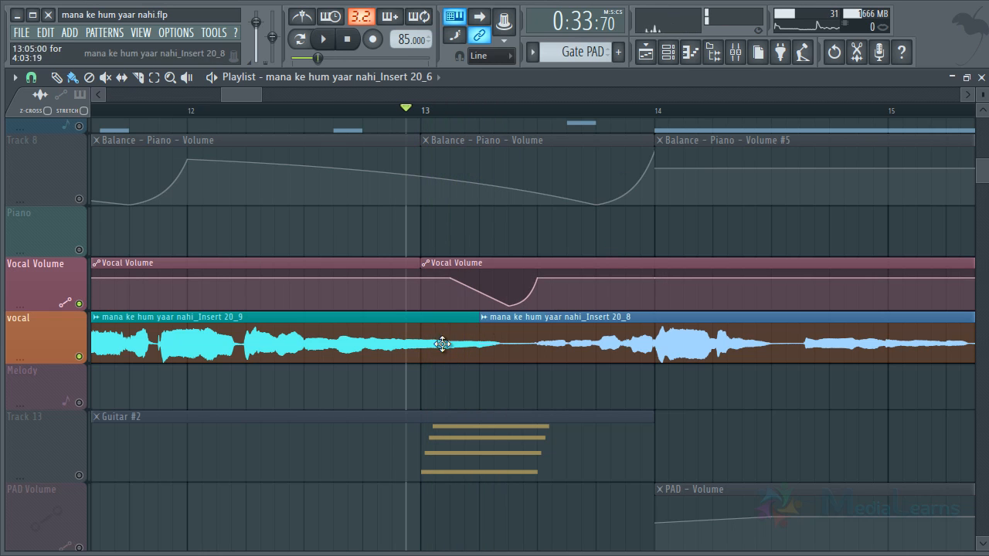
{"action": "key", "text": "space"}
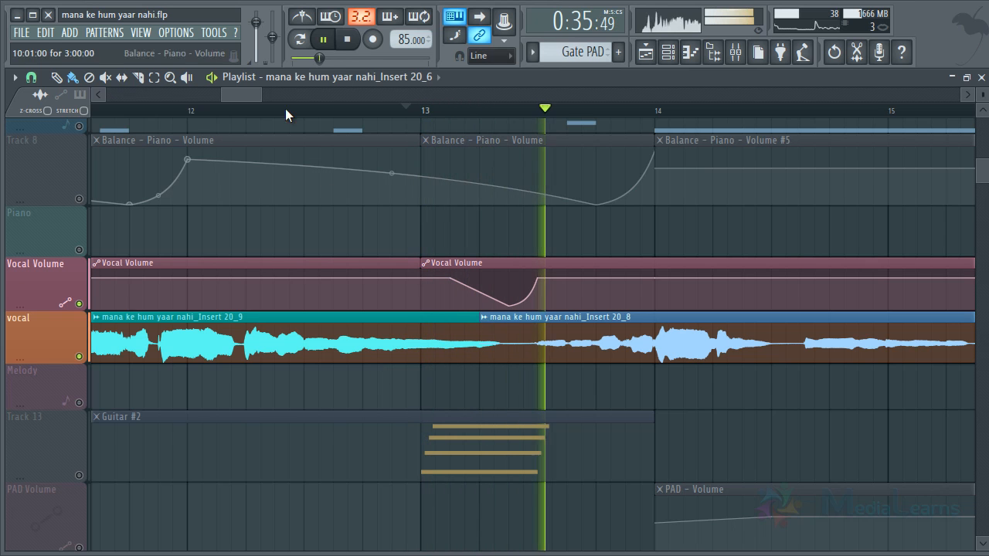
{"action": "key", "text": "space"}
Mute the Vocal Volume automation and audition the join between the Vocals and Insert 20_9 clips in bar 9
{"action": "left_click_drag", "start_coordinate": [240, 89], "coordinate": [198, 95]}
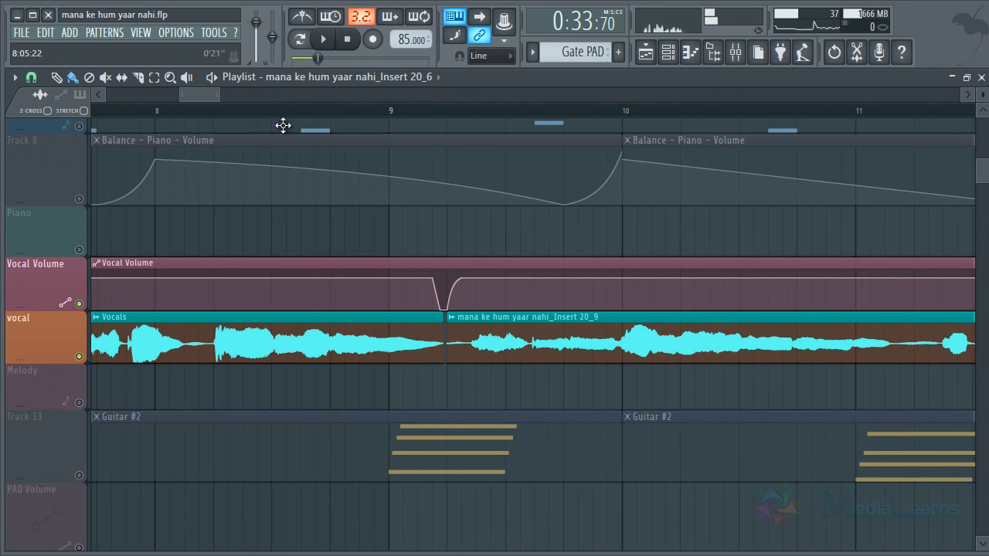
{"action": "left_click", "coordinate": [78, 304]}
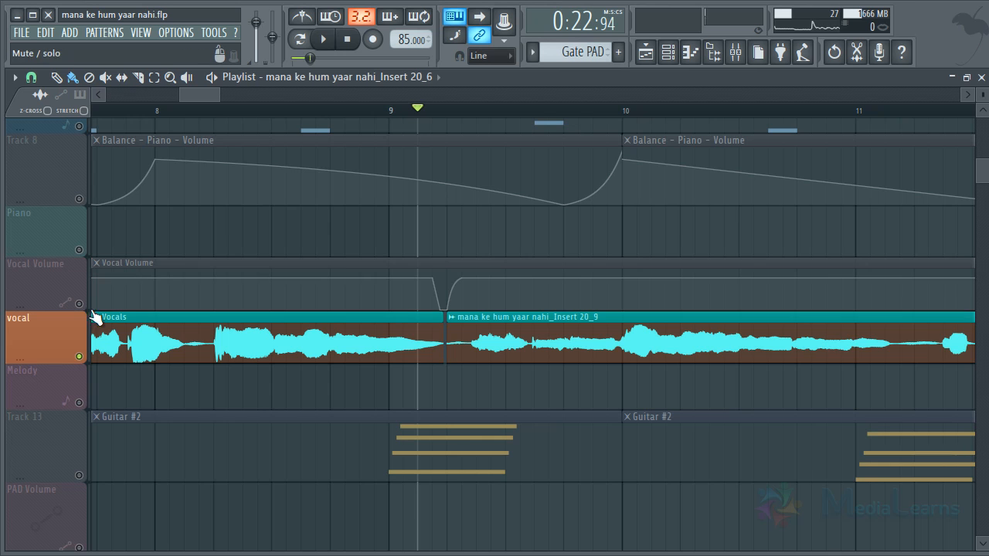
{"action": "key", "text": "space"}
{"action": "key", "text": "space"}
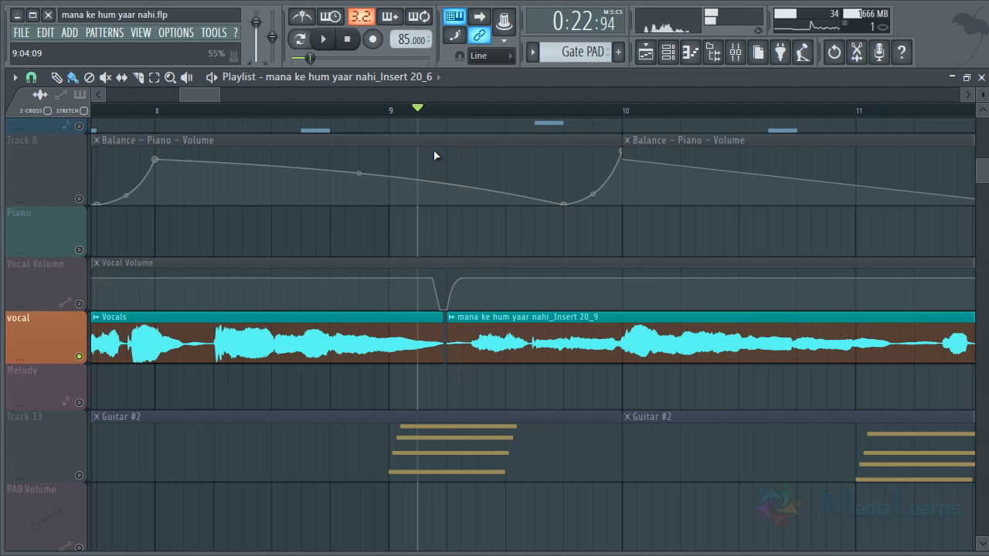
{"action": "scroll", "coordinate": [446, 119], "scroll_direction": "up", "scroll_amount": 4}
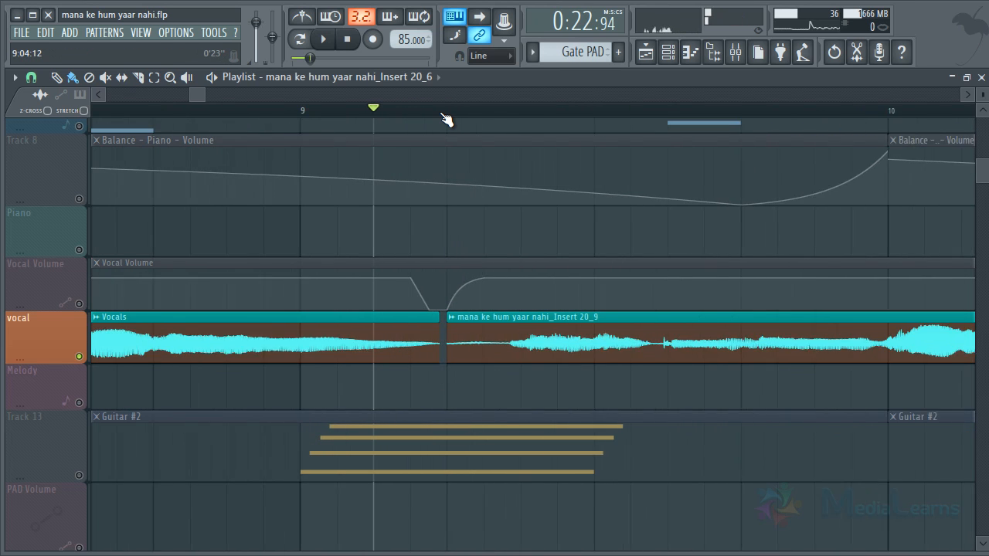
{"action": "left_click_drag", "start_coordinate": [438, 382], "coordinate": [406, 347]}
{"action": "left_click", "coordinate": [442, 397]}
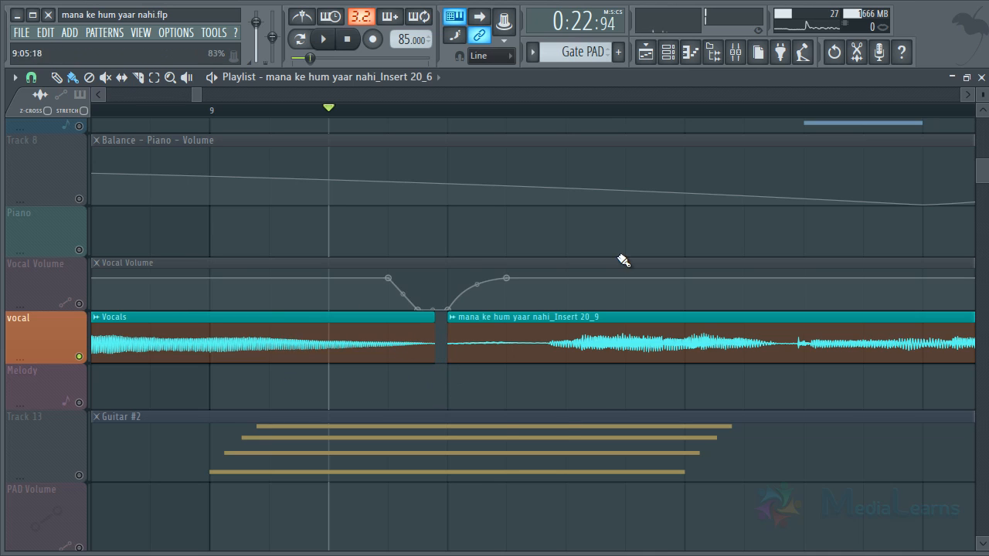
{"action": "key", "text": "space"}
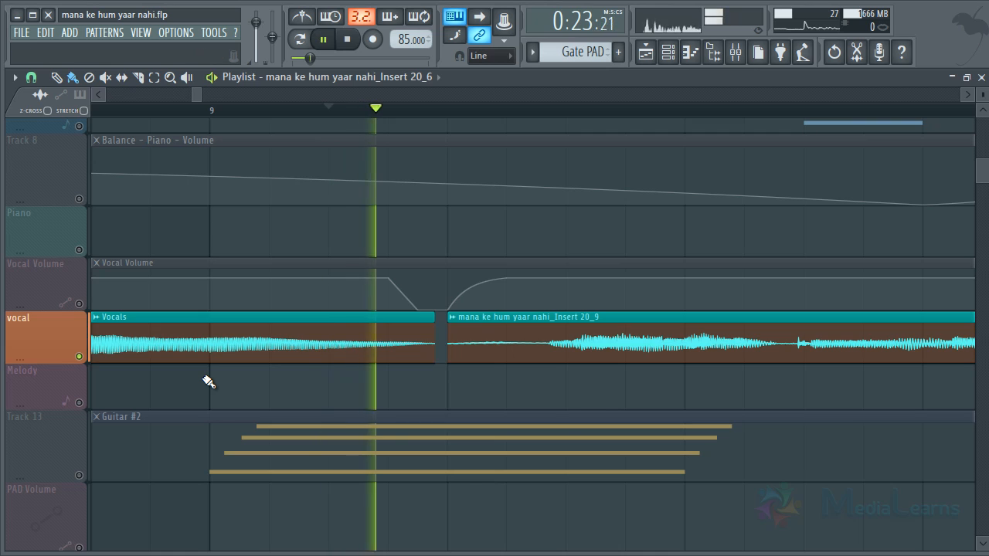
{"action": "key", "text": "space"}
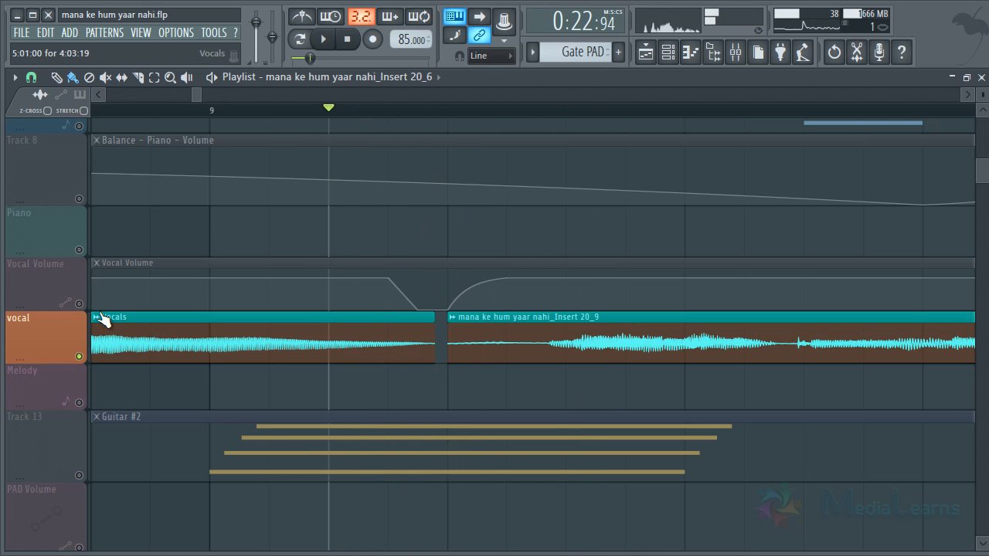
Unmute the Vocal Volume automation, replay the vocal join in bar 9 and return the playback position to that bar's start
{"action": "left_click", "coordinate": [81, 303]}
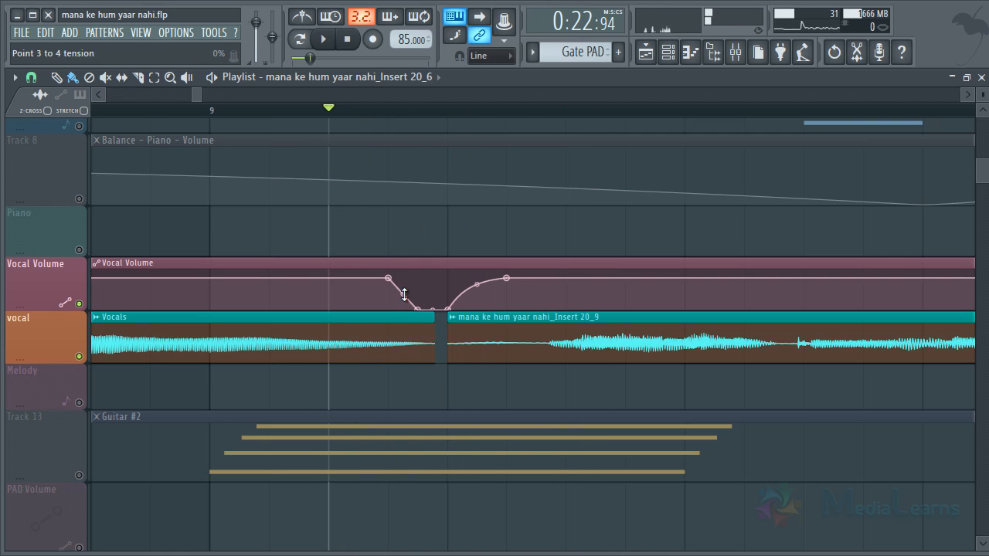
{"action": "key", "text": "space"}
{"action": "key", "text": "space"}
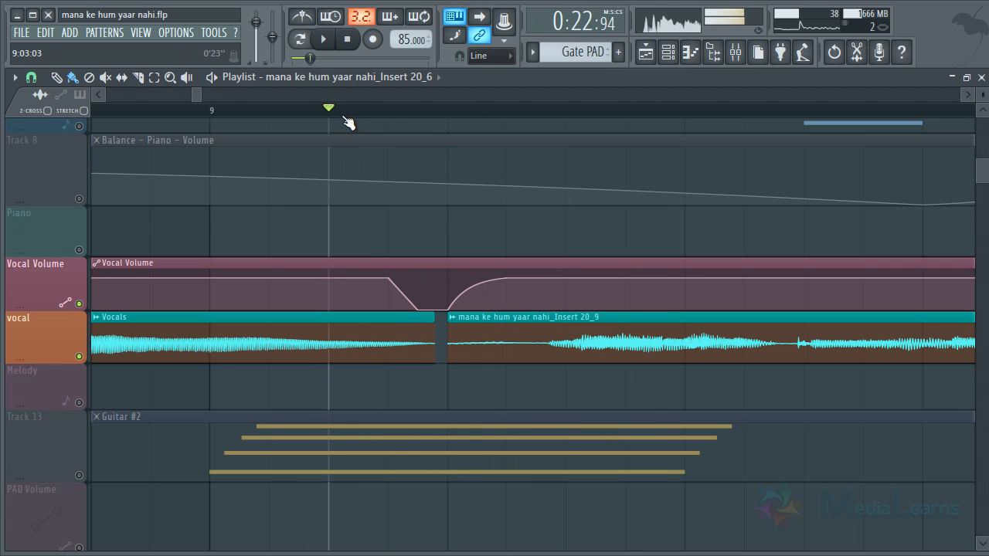
{"action": "scroll", "coordinate": [348, 123], "scroll_direction": "down", "scroll_amount": 2}
{"action": "left_click", "coordinate": [231, 118]}
{"action": "key", "text": "space"}
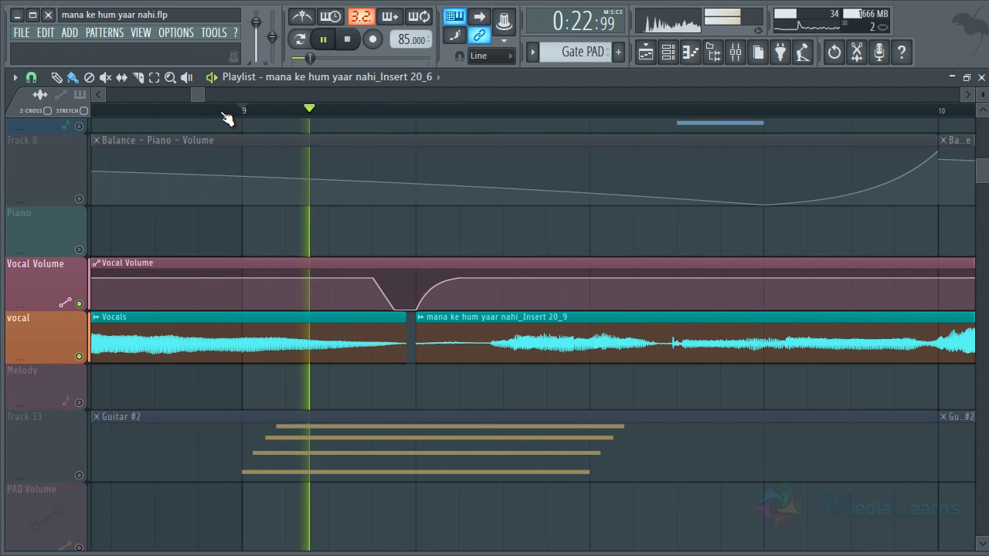
{"action": "scroll", "coordinate": [227, 116], "scroll_direction": "down", "scroll_amount": 1}
{"action": "scroll", "coordinate": [229, 121], "scroll_direction": "down", "scroll_amount": 1}
{"action": "left_click", "coordinate": [229, 119]}
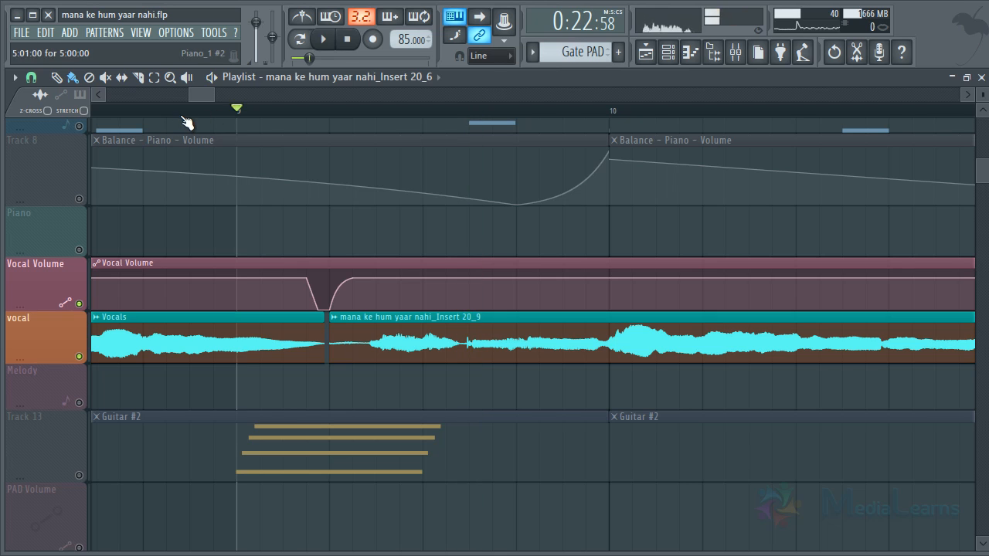
Audition the vocal join in bar 9 from just before the bar with the Vocal Volume automation on and muted, and unmute it
{"action": "left_click", "coordinate": [192, 112]}
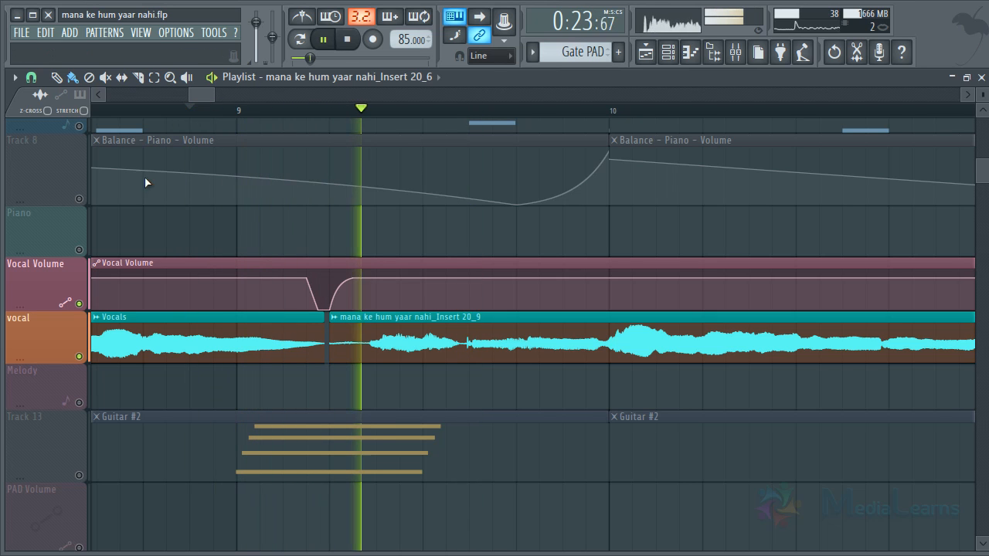
{"action": "key", "text": "space"}
{"action": "left_click", "coordinate": [80, 304]}
{"action": "key", "text": "space"}
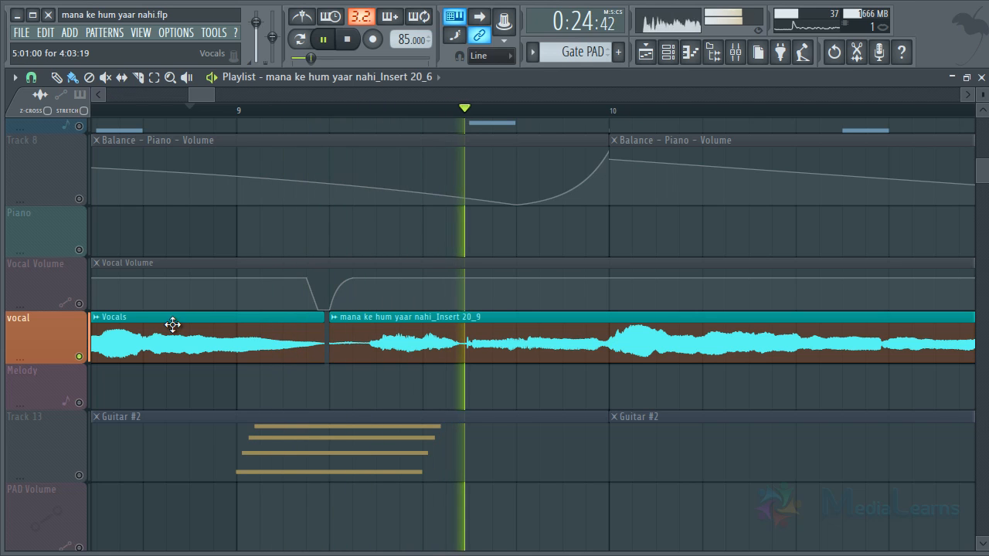
{"action": "key", "text": "space"}
{"action": "left_click", "coordinate": [80, 303]}
Mute the Vocal Volume automation and audition the start of the Vocals clip from just before bar 5
{"action": "scroll", "coordinate": [370, 107], "scroll_direction": "down", "scroll_amount": 1}
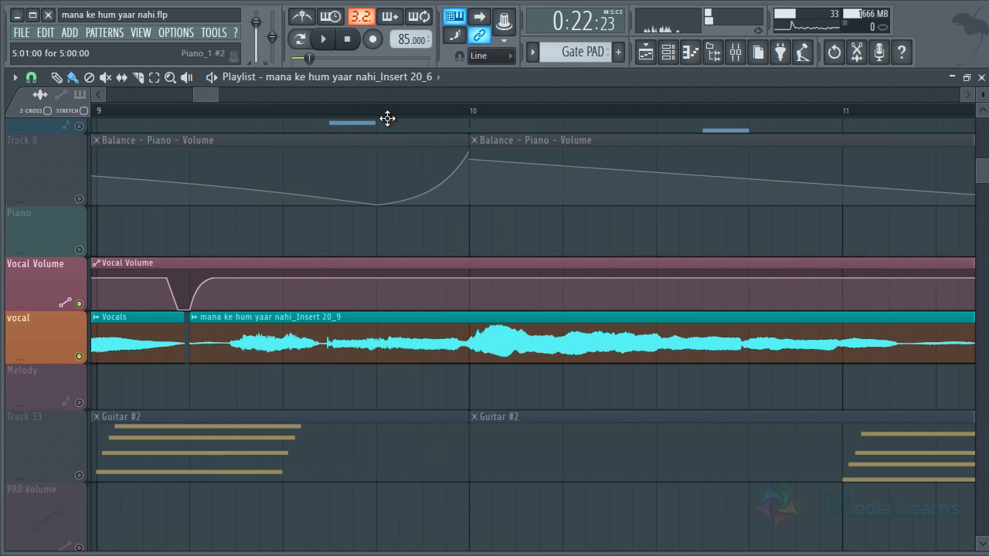
{"action": "scroll", "coordinate": [398, 119], "scroll_direction": "down", "scroll_amount": 3}
{"action": "scroll", "coordinate": [410, 119], "scroll_direction": "down", "scroll_amount": 3}
{"action": "scroll", "coordinate": [400, 201], "scroll_direction": "up", "scroll_amount": 3}
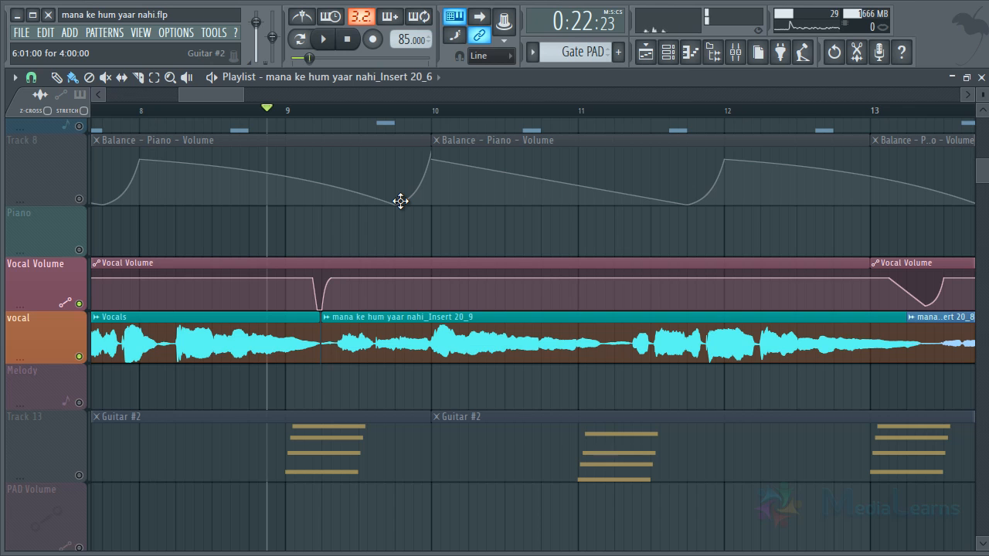
{"action": "scroll", "coordinate": [400, 201], "scroll_direction": "down", "scroll_amount": 4}
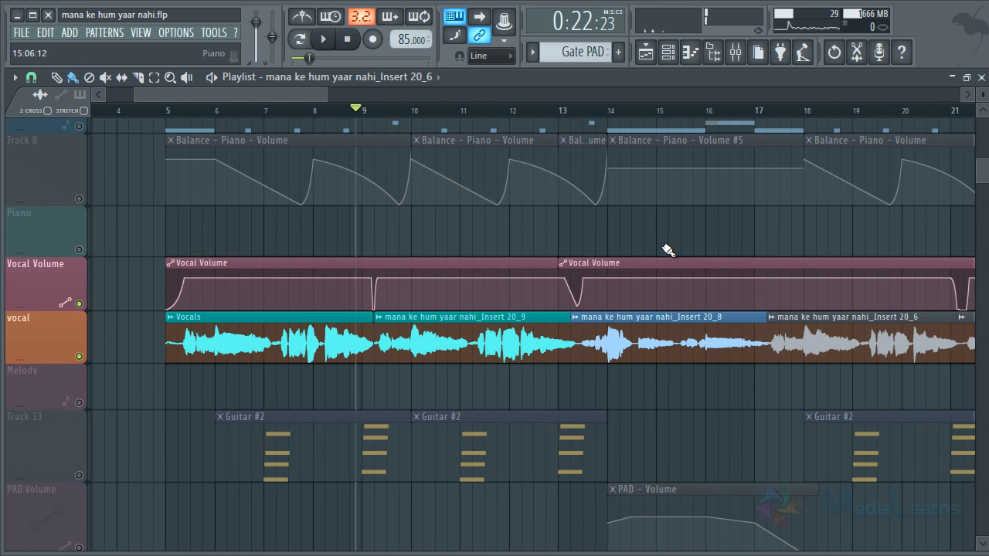
{"action": "scroll", "coordinate": [319, 253], "scroll_direction": "left", "scroll_amount": 3}
{"action": "scroll", "coordinate": [292, 125], "scroll_direction": "up", "scroll_amount": 2}
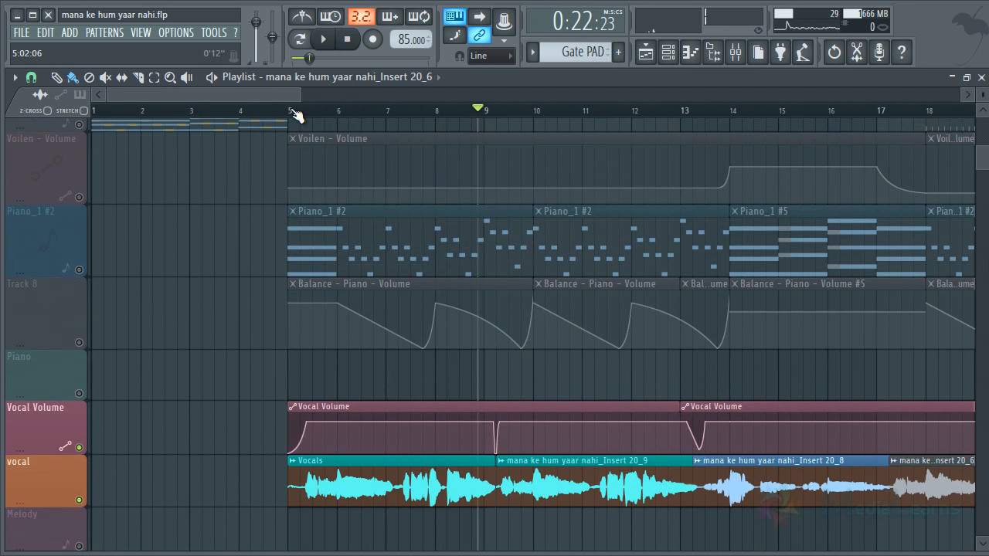
{"action": "scroll", "coordinate": [294, 122], "scroll_direction": "up", "scroll_amount": 6}
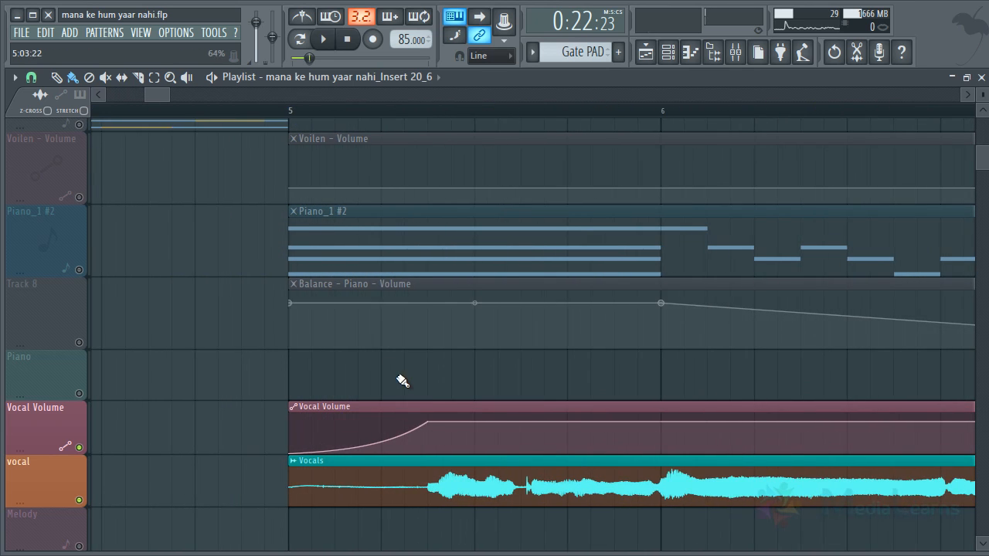
{"action": "scroll", "coordinate": [317, 390], "scroll_direction": "down", "scroll_amount": 1}
{"action": "scroll", "coordinate": [317, 390], "scroll_direction": "left", "scroll_amount": 1}
{"action": "left_click", "coordinate": [87, 393]}
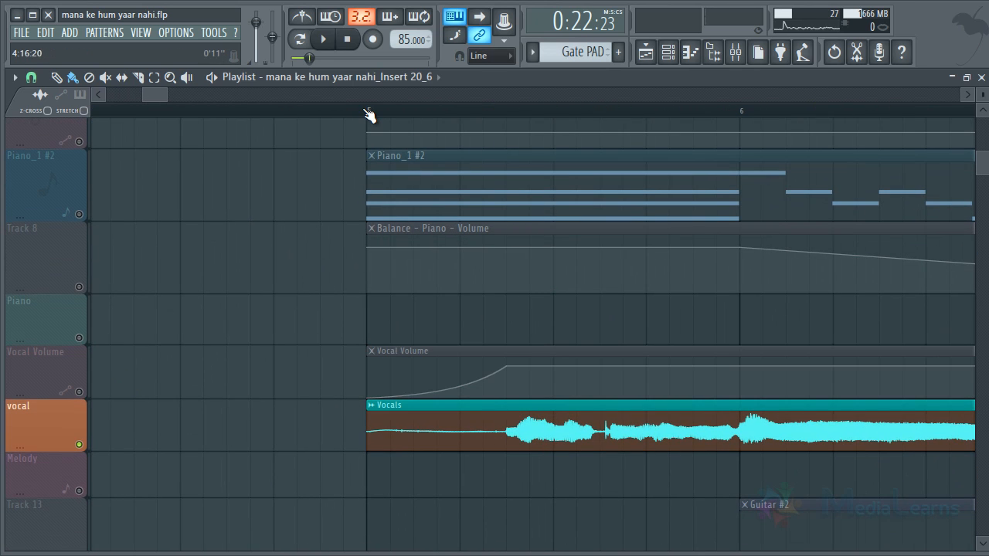
{"action": "key", "text": "space"}
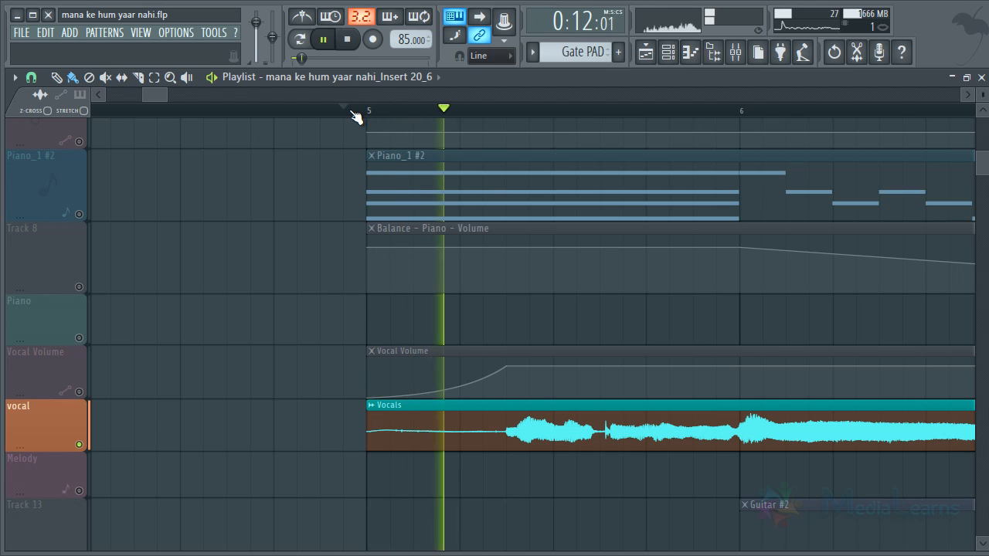
{"action": "key", "text": "space"}
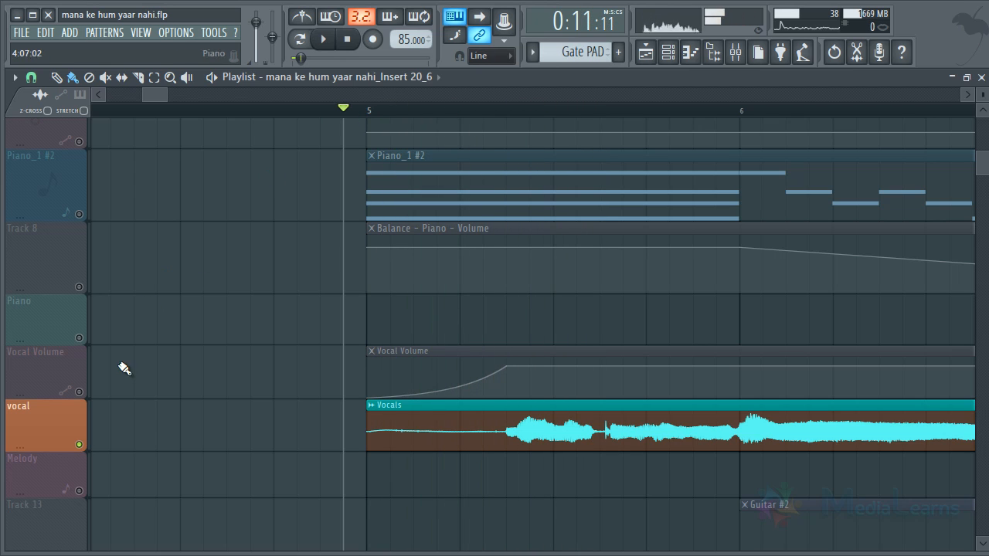
Unmute the Vocal Volume automation and replay the start of the Vocals clip at bar 5 to compare it
{"action": "left_click", "coordinate": [80, 391]}
{"action": "key", "text": "space"}
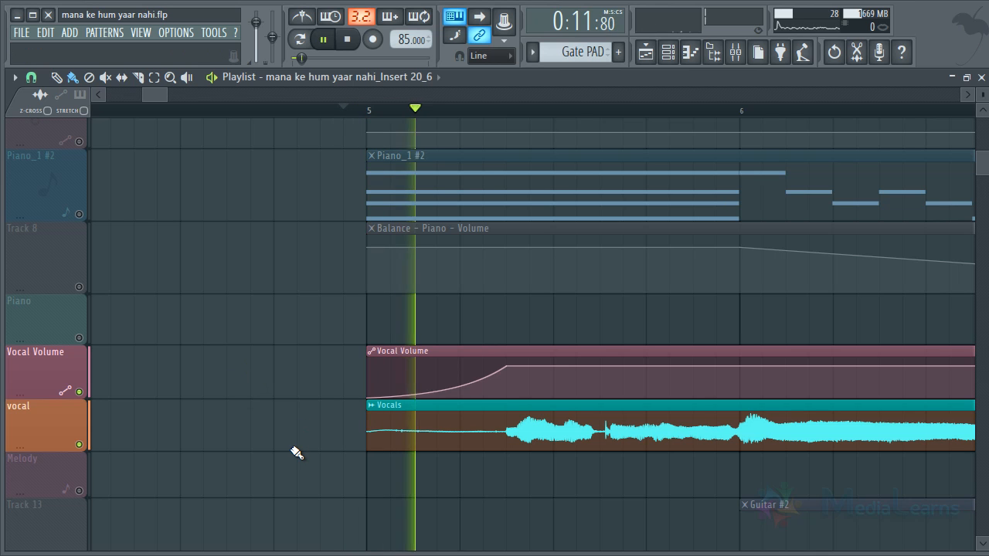
{"action": "key", "text": "space"}
Audition the join between the Insert 20_6 and Insert 20_23 vocal clips around bar 60 with the Vocal Volume automation on
{"action": "scroll", "coordinate": [340, 122], "scroll_direction": "down", "scroll_amount": 3}
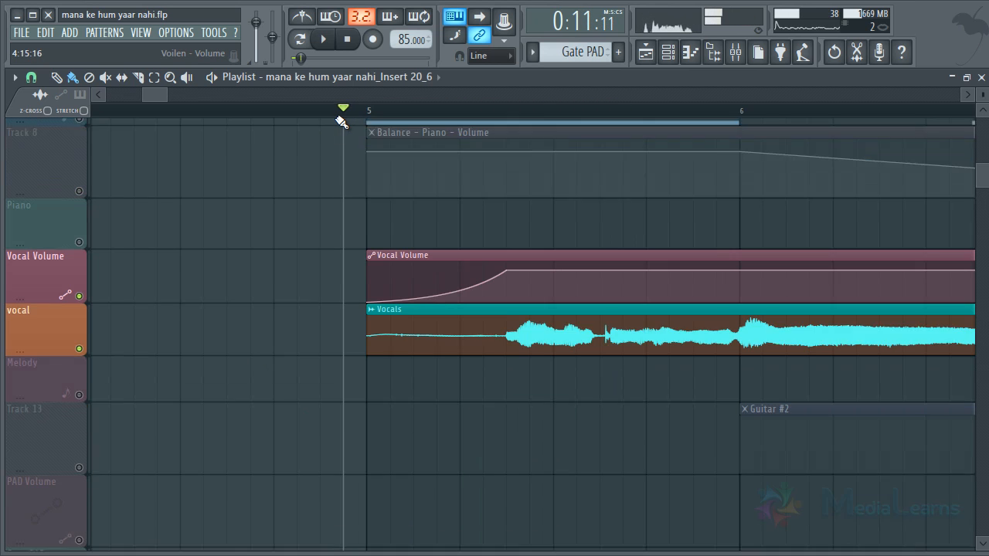
{"action": "scroll", "coordinate": [352, 114], "scroll_direction": "down", "scroll_amount": 5}
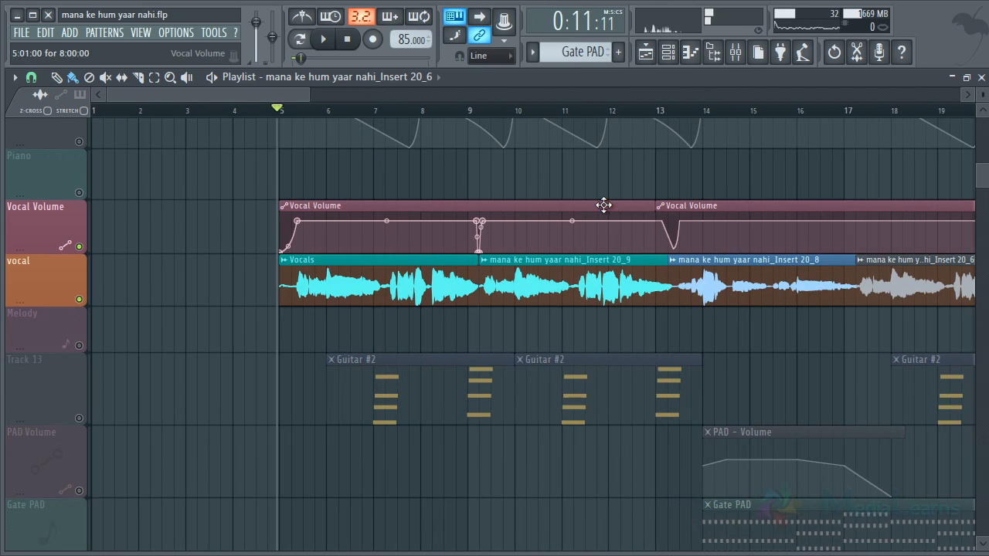
{"action": "scroll", "coordinate": [610, 230], "scroll_direction": "right", "scroll_amount": 15}
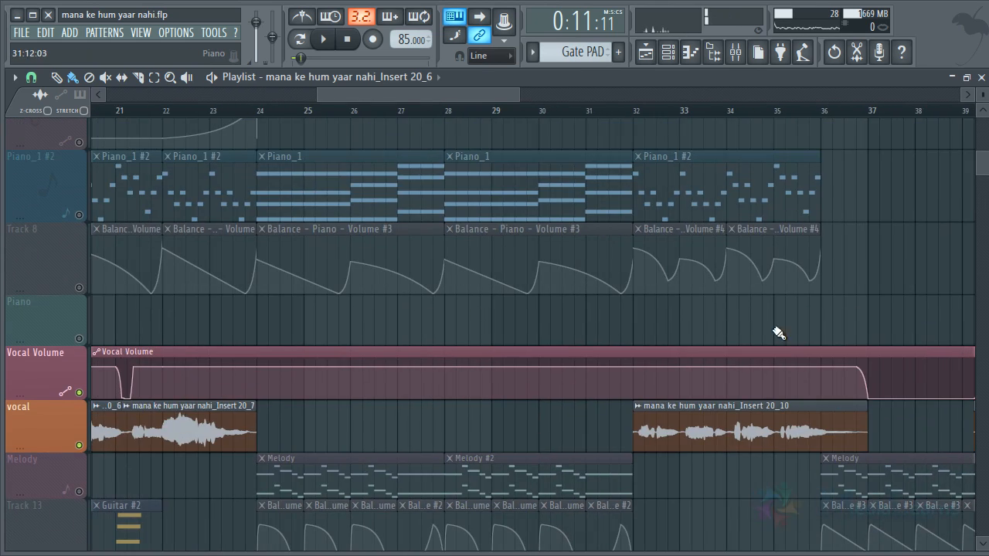
{"action": "scroll", "coordinate": [500, 232], "scroll_direction": "right", "scroll_amount": 10}
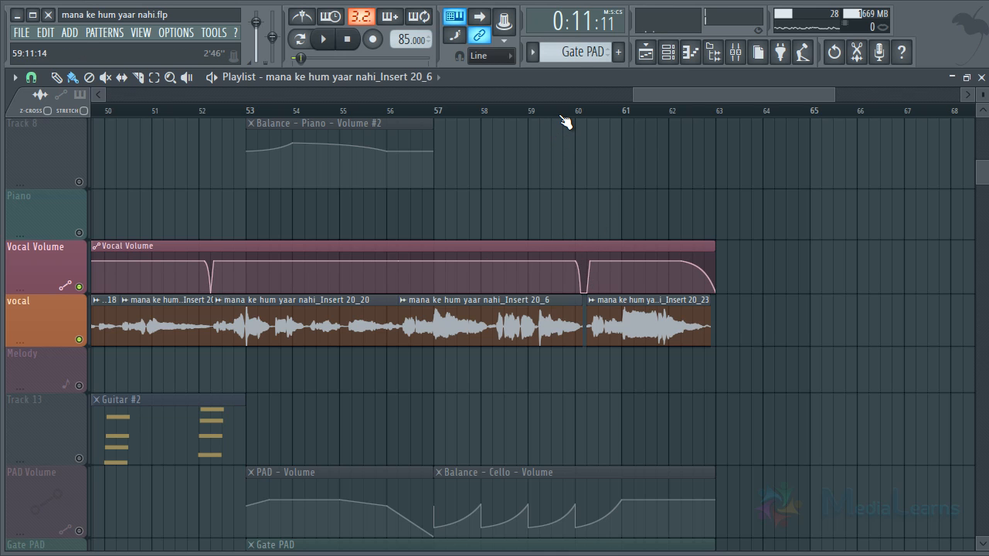
{"action": "left_click", "coordinate": [561, 117]}
{"action": "scroll", "coordinate": [562, 117], "scroll_direction": "up", "scroll_amount": 4}
{"action": "key", "text": "space"}
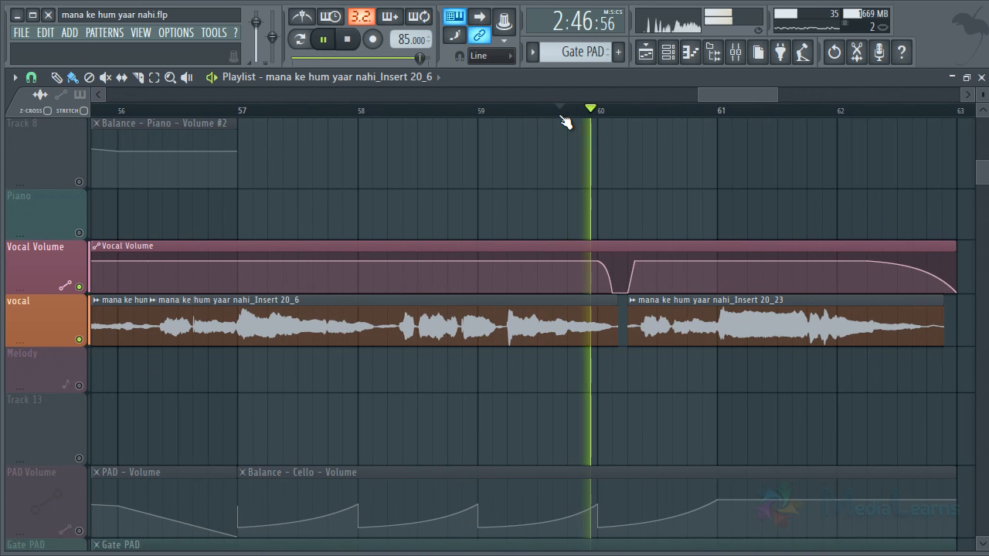
{"action": "key", "text": "space"}
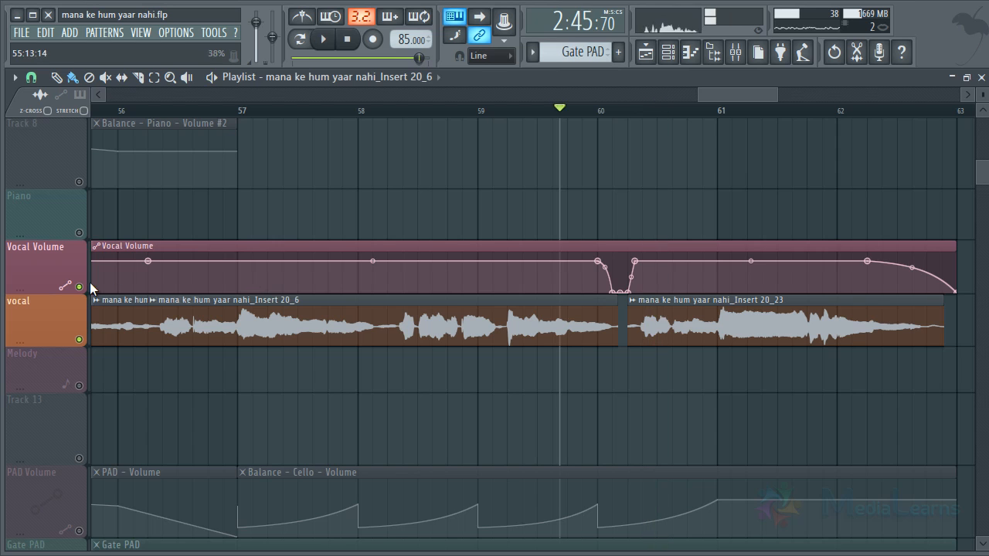
Mute the Vocal Volume automation, replay the vocal join around bar 60 to compare it, and unmute the automation
{"action": "left_click", "coordinate": [79, 287]}
{"action": "key", "text": "space"}
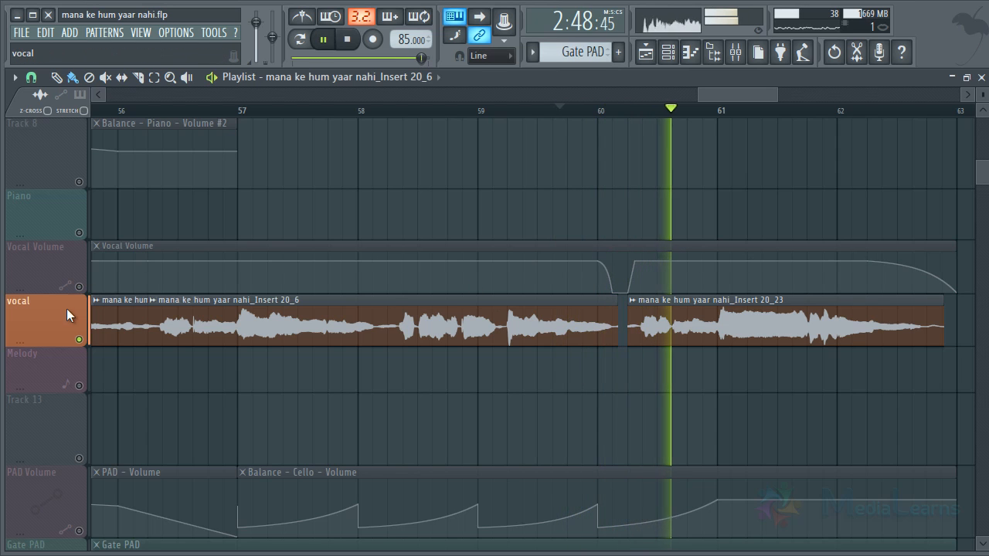
{"action": "key", "text": "space"}
{"action": "left_click", "coordinate": [80, 286]}
Examine the Vocal Volume automation and the neighbouring tracks across the whole arrangement with reduced track heights
{"action": "scroll", "coordinate": [364, 320], "scroll_direction": "down", "scroll_amount": 4}
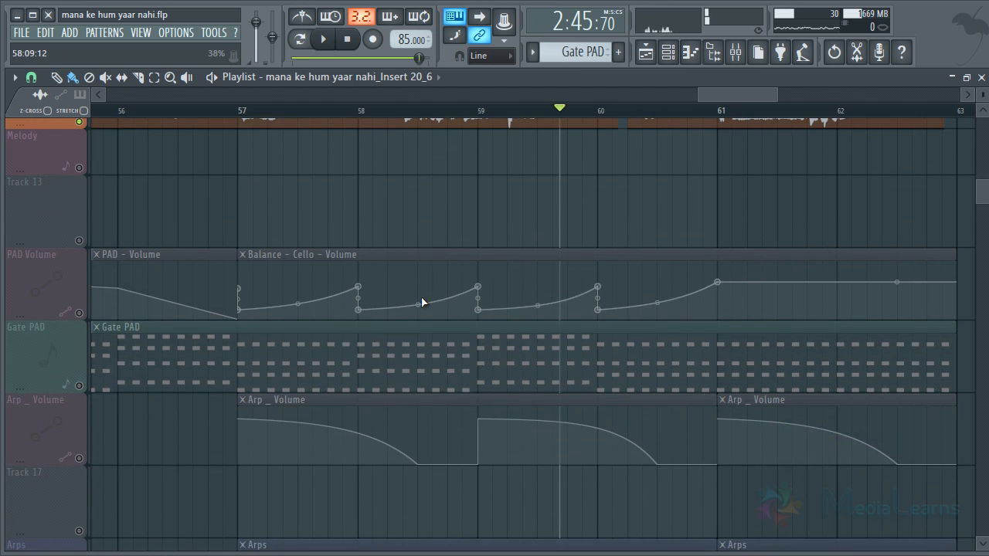
{"action": "scroll", "coordinate": [423, 302], "scroll_direction": "down", "scroll_amount": 5}
{"action": "scroll", "coordinate": [410, 237], "scroll_direction": "up", "scroll_amount": 4}
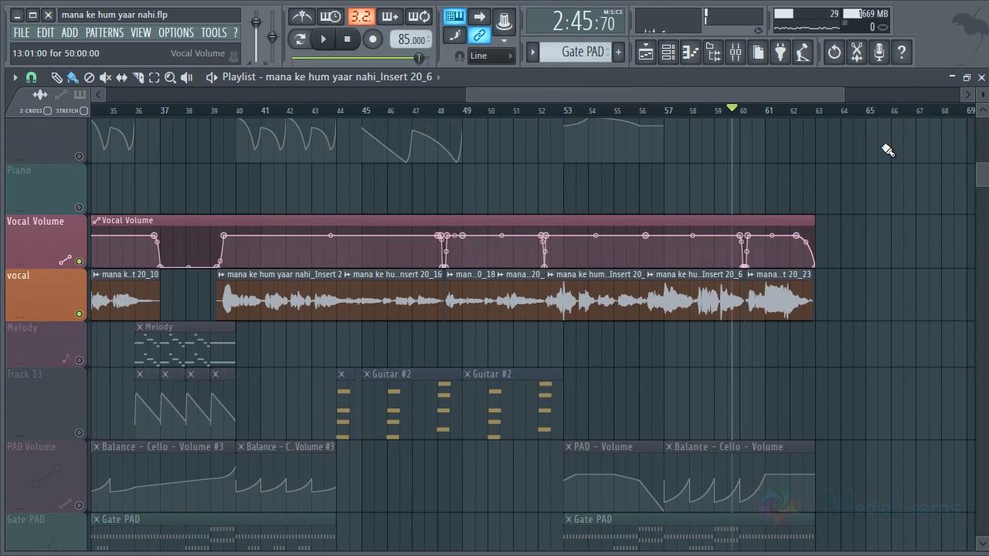
{"action": "left_click_drag", "start_coordinate": [982, 94], "coordinate": [982, 113]}
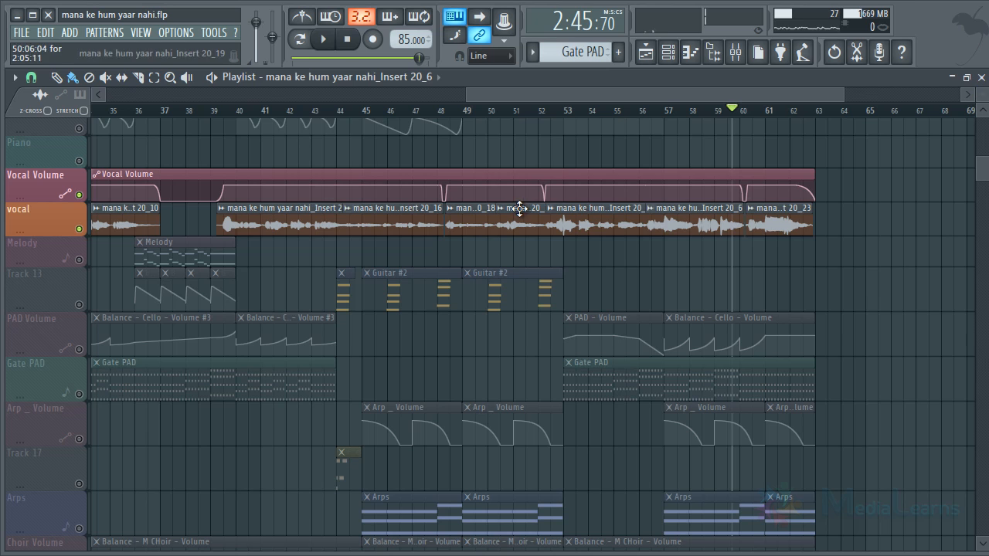
{"action": "left_click_drag", "start_coordinate": [666, 318], "coordinate": [828, 427]}
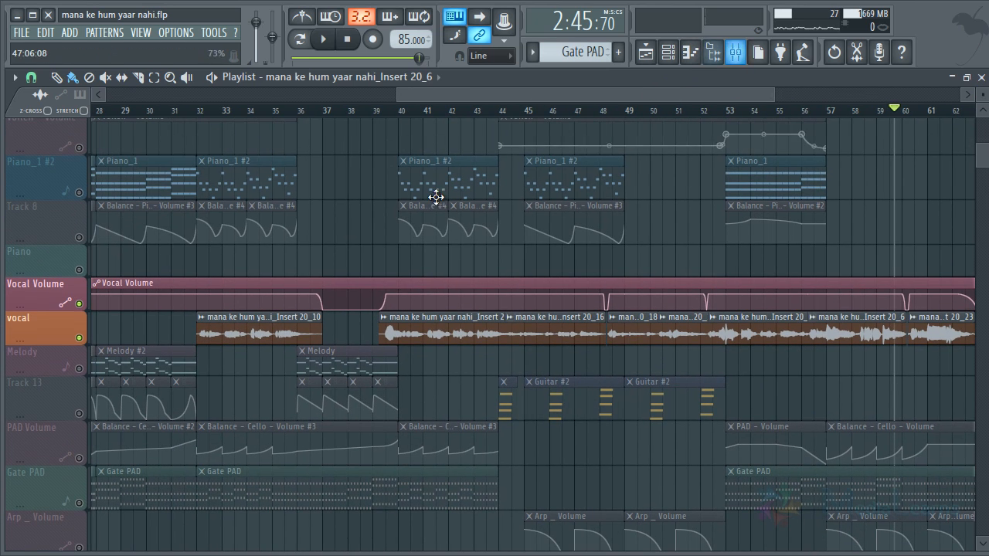
{"action": "left_click_drag", "start_coordinate": [567, 263], "coordinate": [923, 368]}
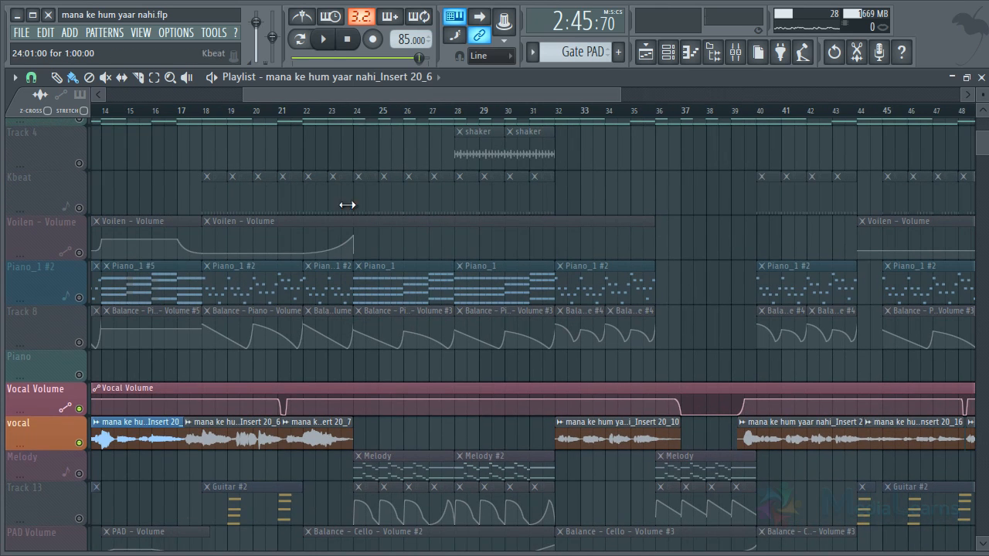
{"action": "left_click", "coordinate": [369, 111]}
{"action": "left_click_drag", "start_coordinate": [374, 94], "coordinate": [131, 92]}
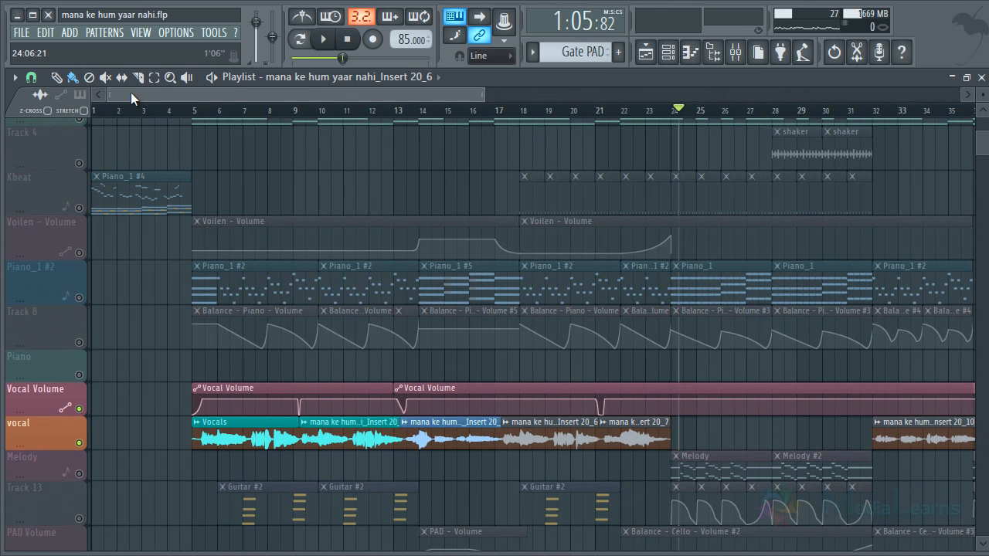
Set the playback position to the start of bar 5 and cancel the track solo so the full arrangement is active
{"action": "left_click", "coordinate": [190, 115]}
{"action": "right_click", "coordinate": [80, 409]}
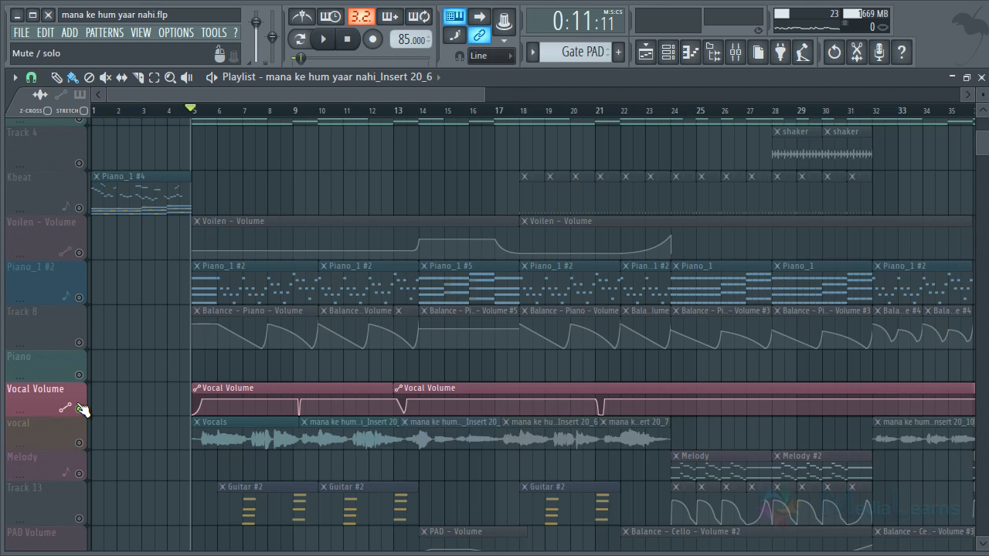
{"action": "right_click", "coordinate": [81, 410]}
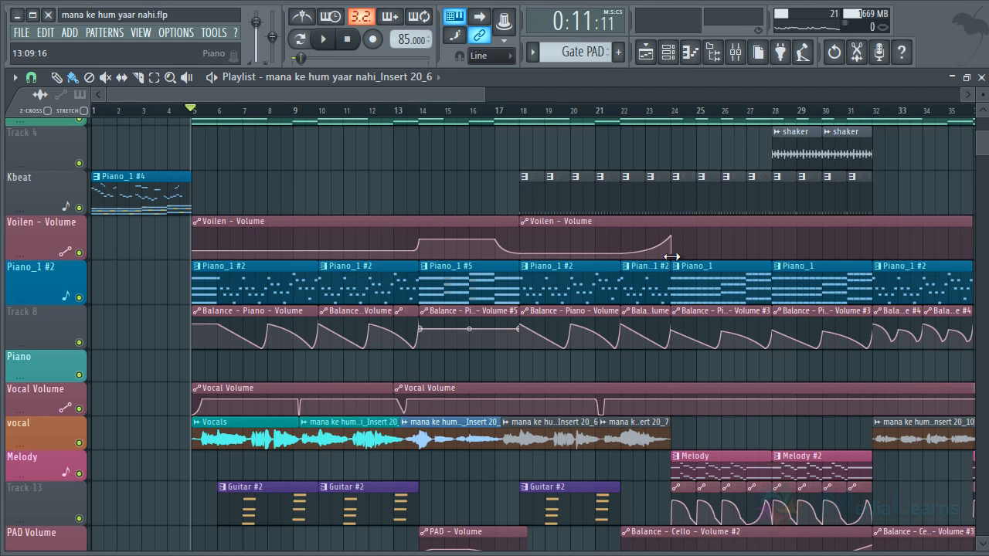
Open the mixer over the playlist, reposition it and enlarge it to show more insert tracks
{"action": "left_click", "coordinate": [734, 53]}
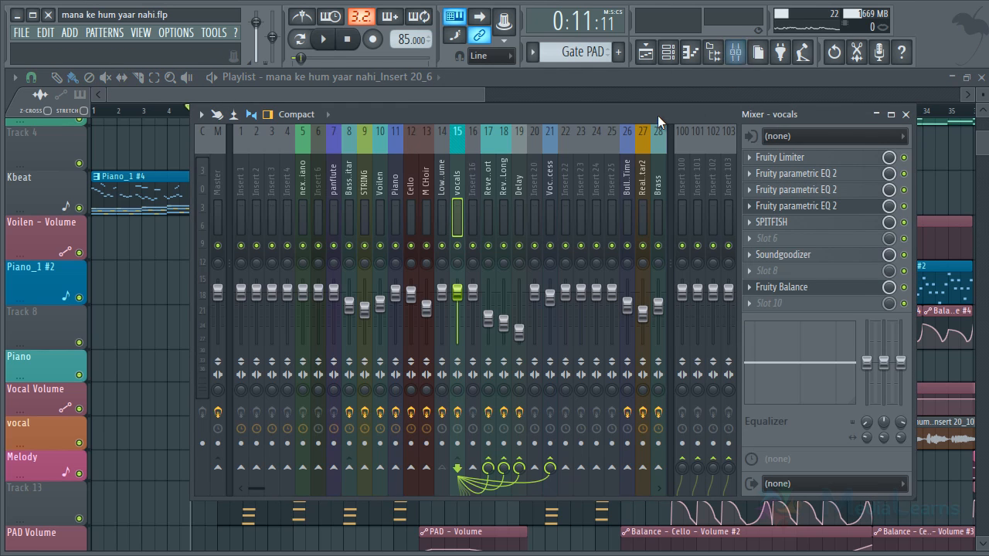
{"action": "left_click_drag", "start_coordinate": [658, 115], "coordinate": [512, 92]}
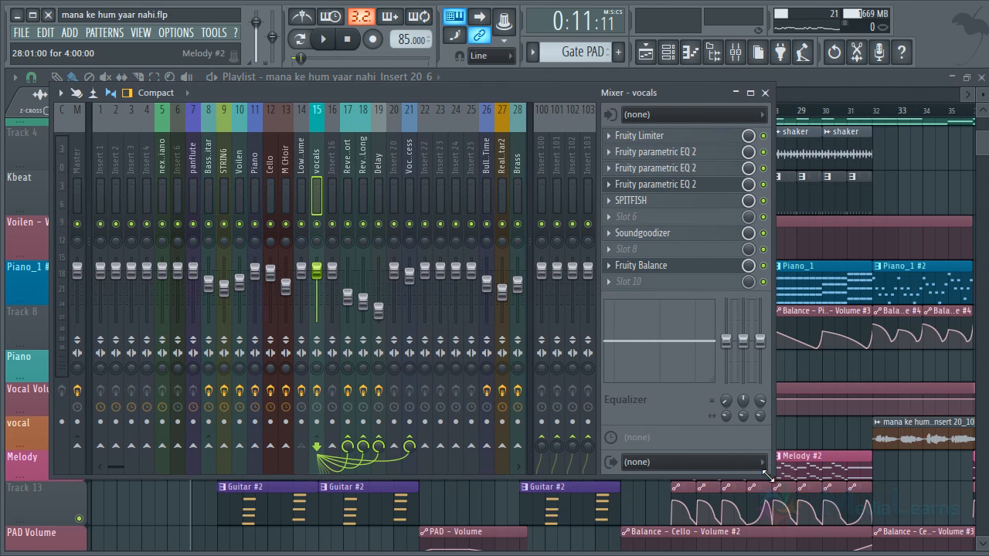
{"action": "left_click_drag", "start_coordinate": [769, 471], "coordinate": [967, 539]}
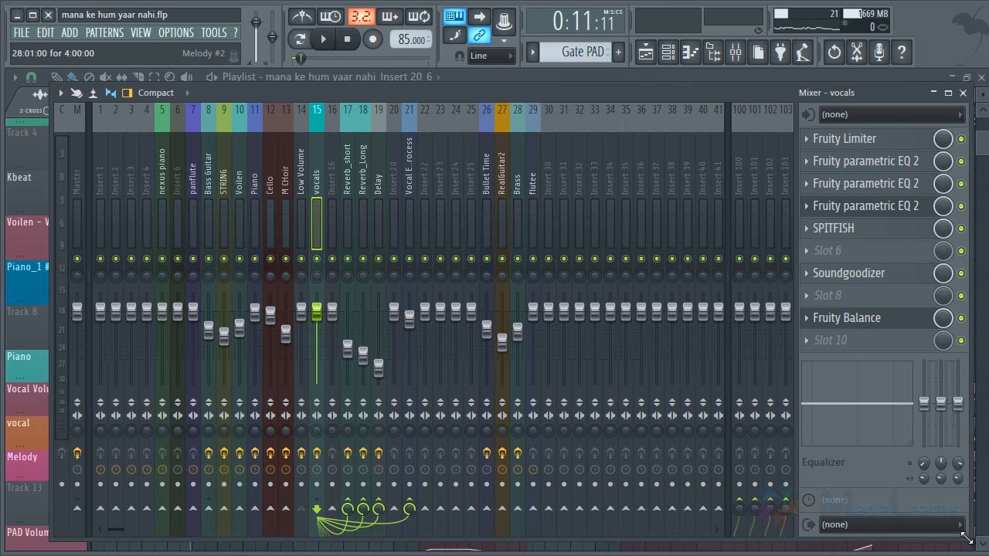